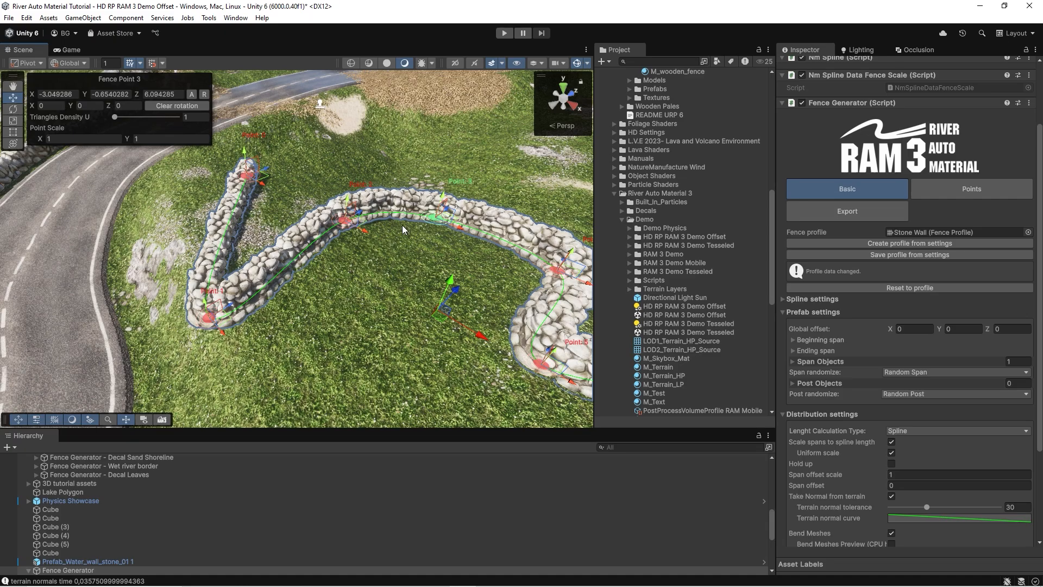
# Move fence point 3 of the stone wall's spline along Z to about 3.84.
pyautogui.moveTo(403, 231)
pyautogui.mouseDown(button='right')
pyautogui.moveTo(401, 213)
pyautogui.moveTo(395, 230)
pyautogui.moveTo(390, 213)
pyautogui.moveTo(399, 224)
pyautogui.mouseUp(button='right')
pyautogui.moveTo(400, 234); pyautogui.dragTo(368, 258)
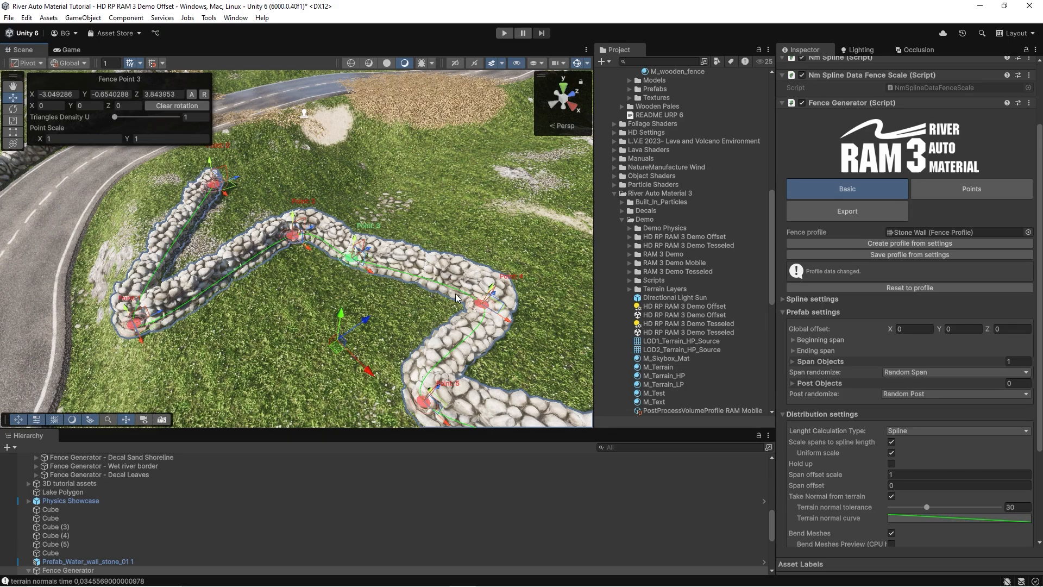
pyautogui.moveTo(456, 294); pyautogui.dragTo(452, 256, button='right')
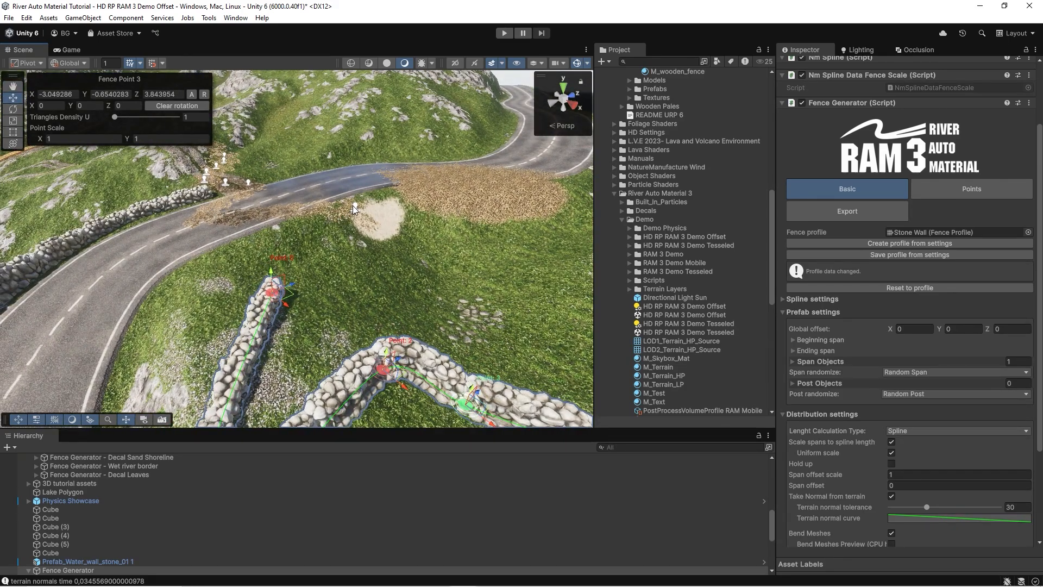
# Inspect the Decal Leaves fence spline across the road, and return to the stone wall fence generator.
pyautogui.click(354, 208)
pyautogui.moveTo(375, 223); pyautogui.dragTo(332, 248, button='right')
pyautogui.moveTo(392, 308); pyautogui.dragTo(433, 352)
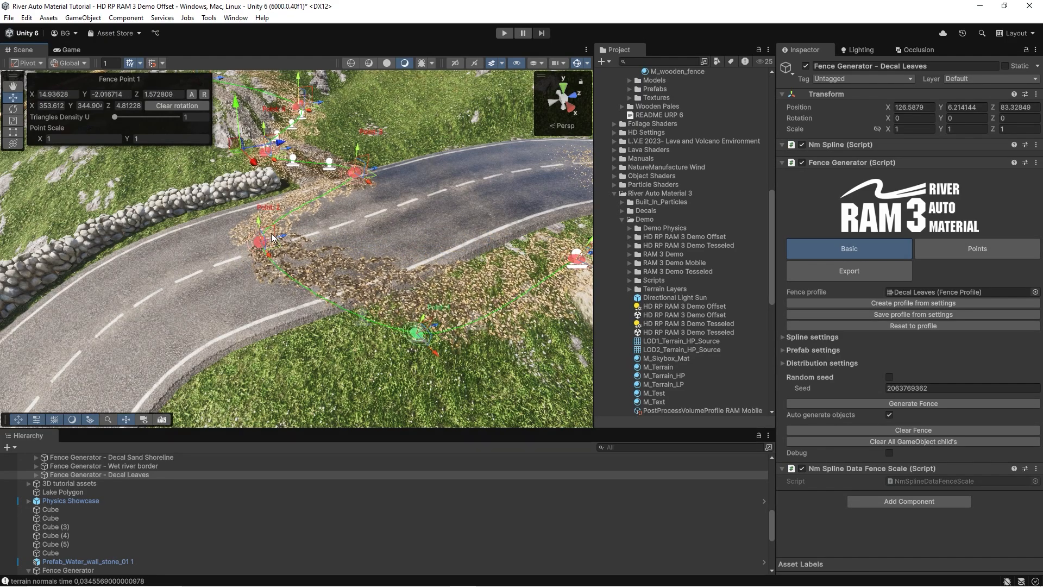
pyautogui.moveTo(282, 238); pyautogui.dragTo(329, 225)
pyautogui.moveTo(358, 239); pyautogui.dragTo(387, 228, button='right')
pyautogui.click(389, 261)
# Try the stone wall with Bend Meshes turned off, and restore the option.
pyautogui.scroll(-6, 907, 402)
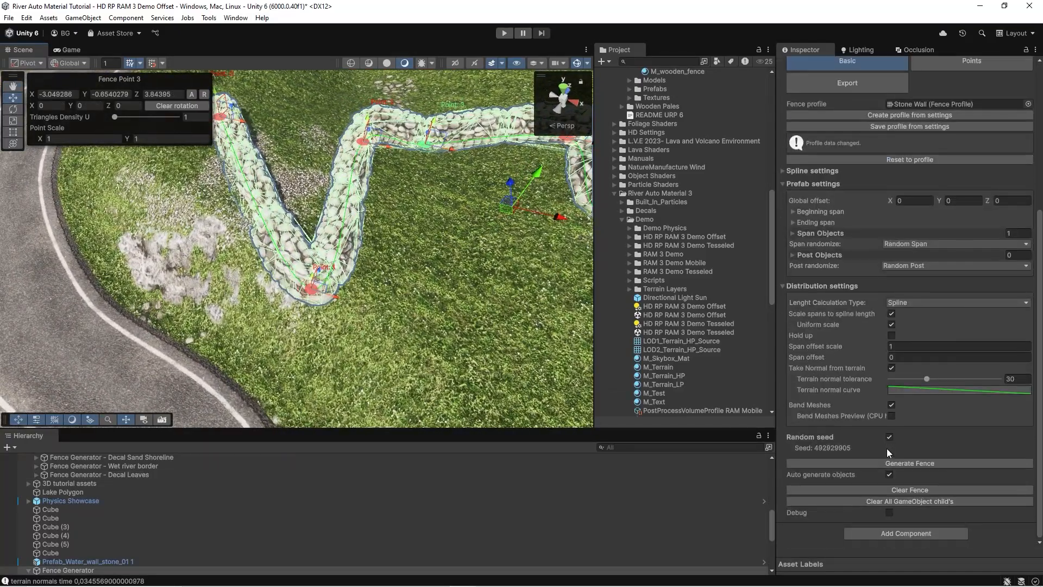
pyautogui.click(892, 407)
pyautogui.click(891, 407)
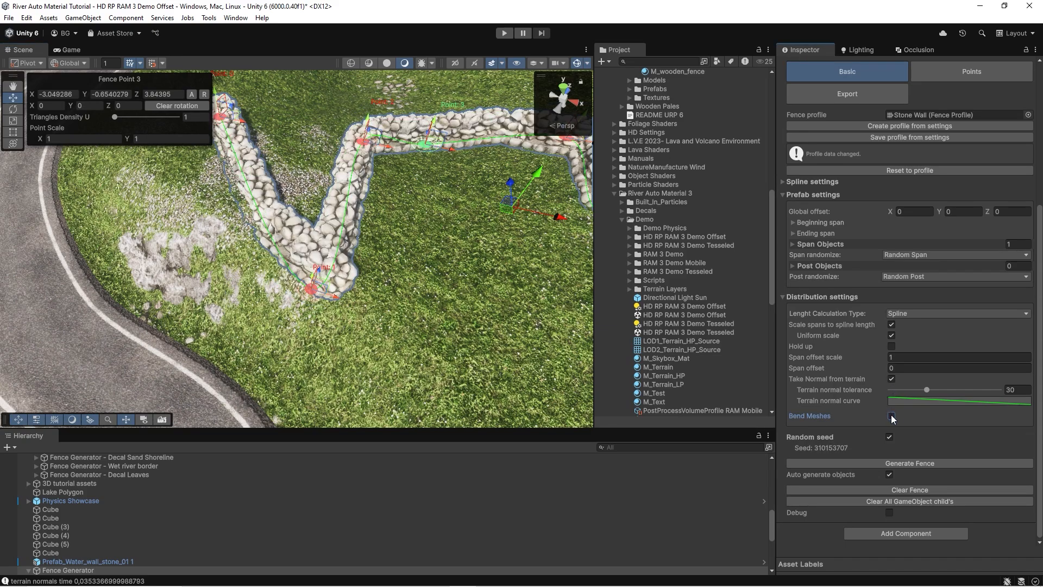
pyautogui.hotkey('ctrl', 'z')
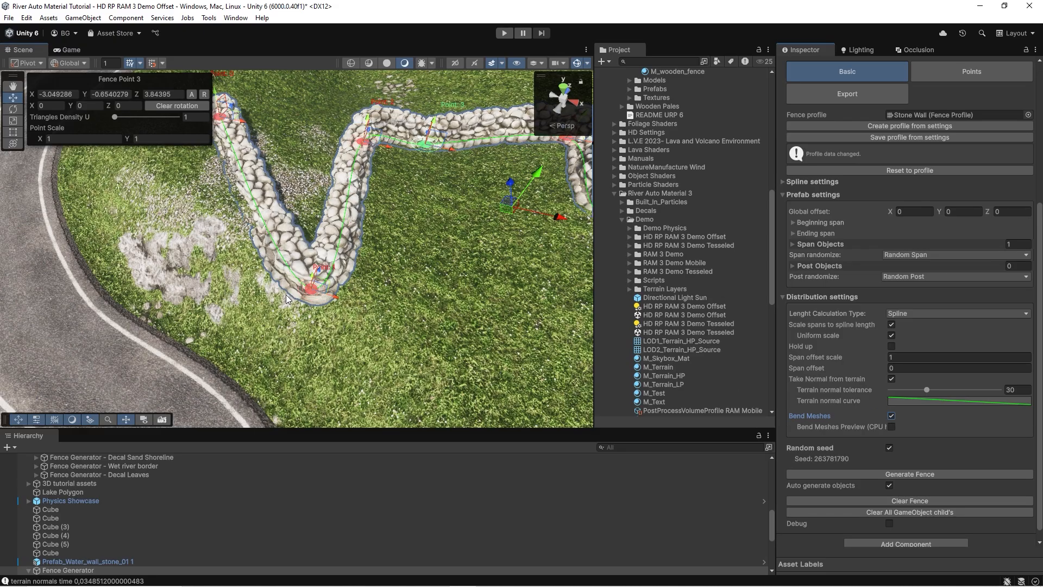
# Create a new NatureManufacture Fence Generator object in the scene.
pyautogui.moveTo(328, 306); pyautogui.dragTo(283, 276, button='right')
pyautogui.scroll(3, 1021, 296)
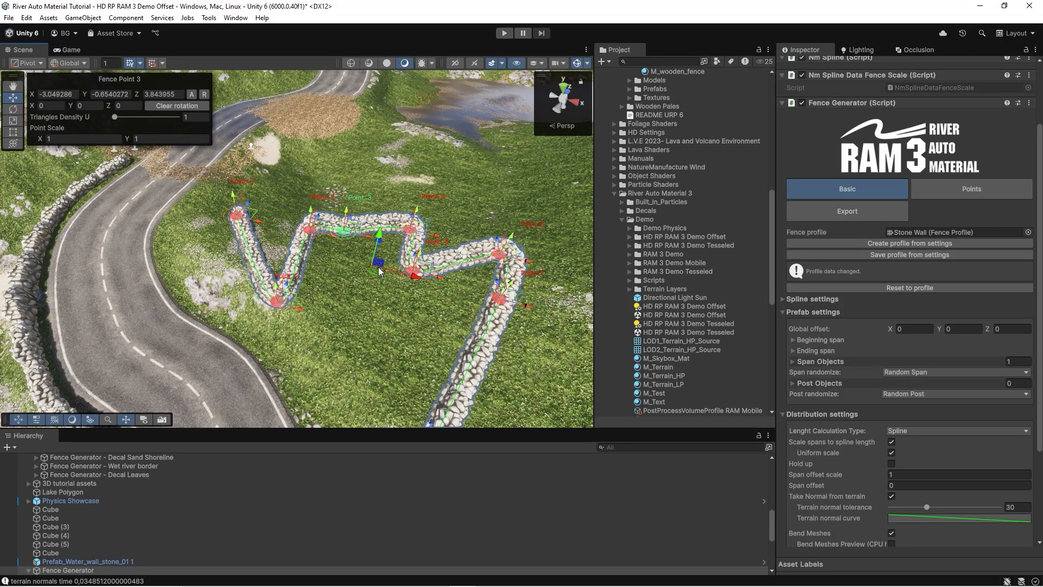
pyautogui.moveTo(378, 267); pyautogui.dragTo(316, 254, button='right')
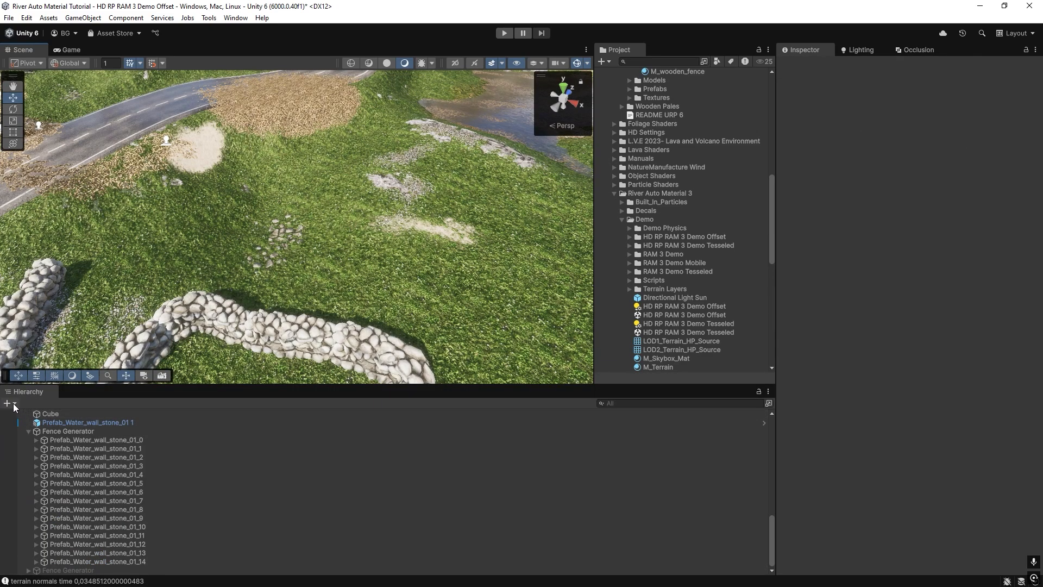
pyautogui.click(13, 403)
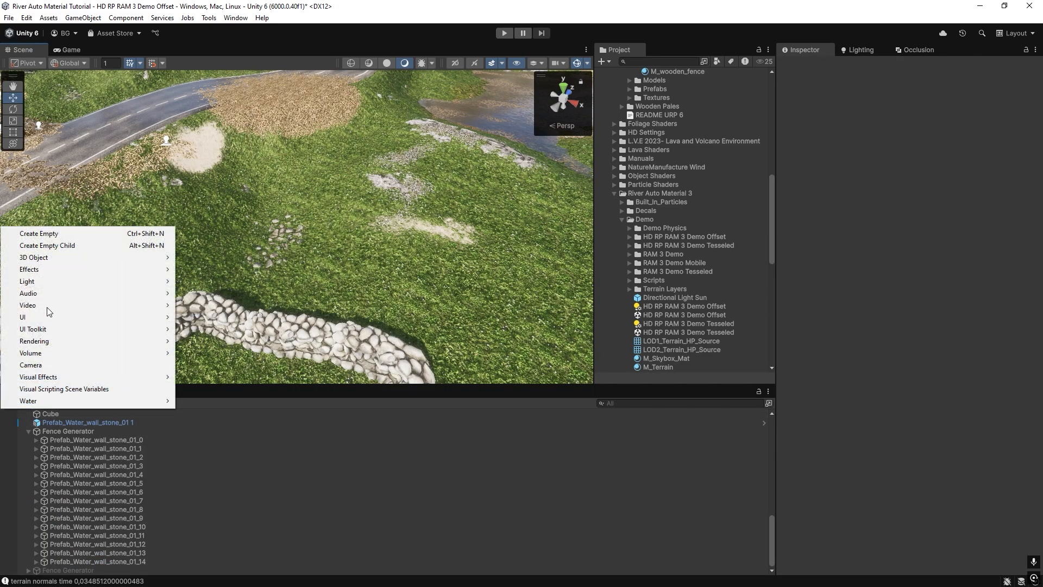
pyautogui.moveTo(140, 261)
pyautogui.moveTo(227, 378)
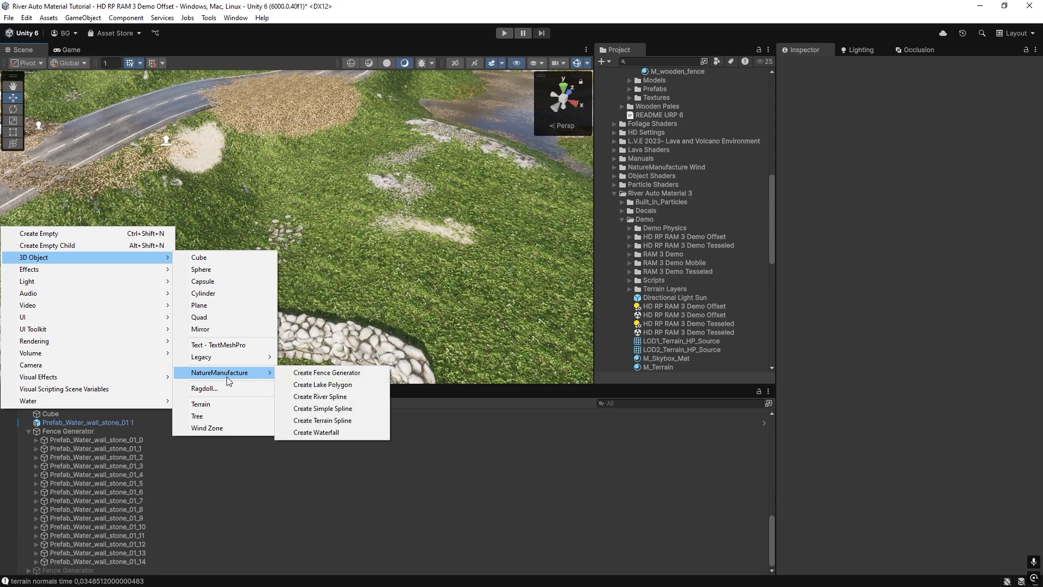
pyautogui.click(302, 374)
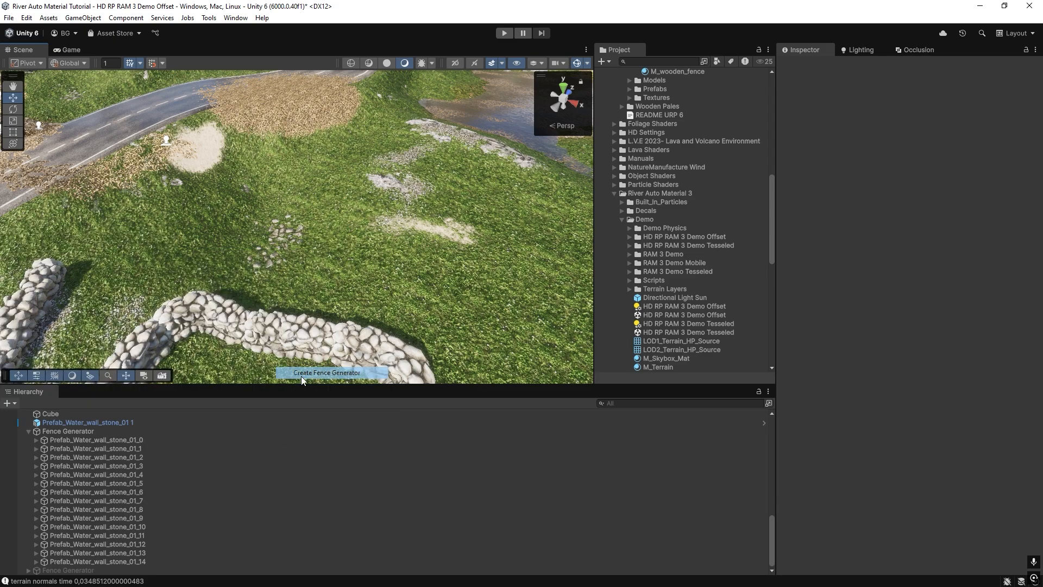
# Place five fence points in a zigzag across the grass beyond the existing stone wall.
pyautogui.keyDown('ctrl'); pyautogui.click(230, 213); pyautogui.keyUp('ctrl')
pyautogui.keyDown('ctrl'); pyautogui.click(338, 134); pyautogui.keyUp('ctrl')
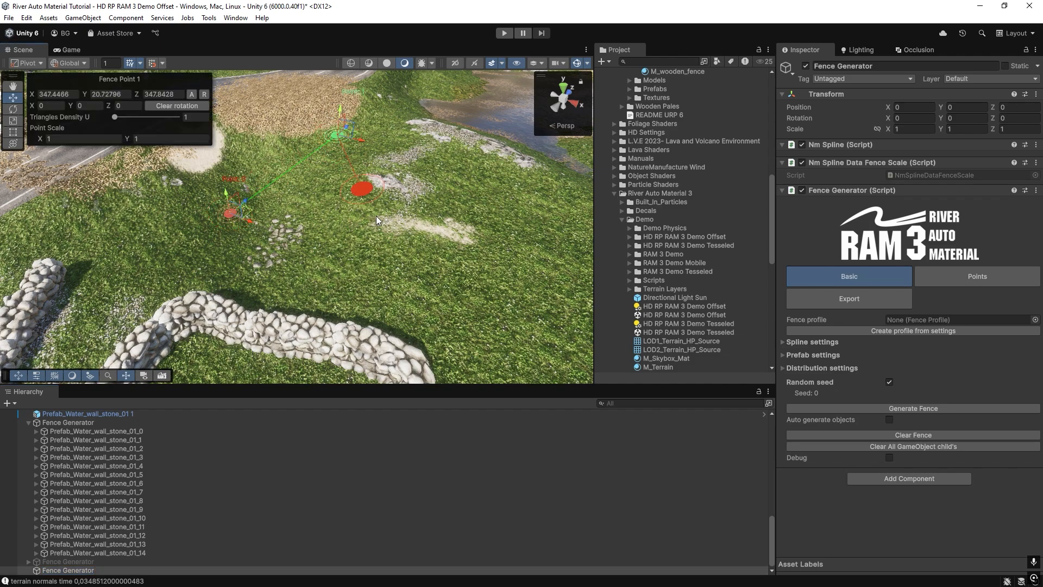
pyautogui.keyDown('ctrl'); pyautogui.click(412, 282); pyautogui.keyUp('ctrl')
pyautogui.keyDown('ctrl'); pyautogui.click(508, 273); pyautogui.keyUp('ctrl')
pyautogui.moveTo(507, 274); pyautogui.dragTo(505, 222, button='right')
pyautogui.keyDown('ctrl'); pyautogui.click(459, 189); pyautogui.keyUp('ctrl')
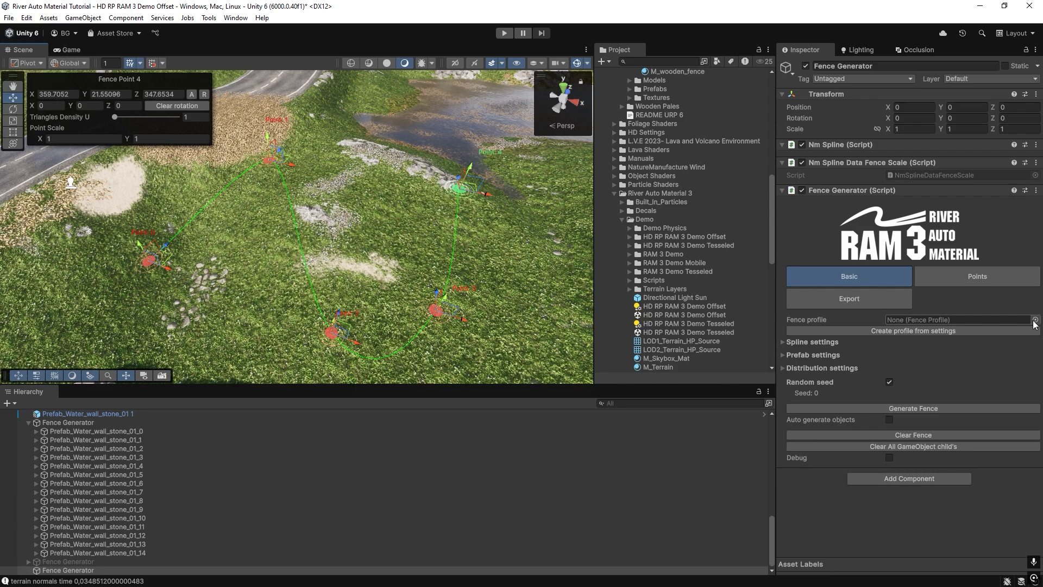
pyautogui.click(781, 356)
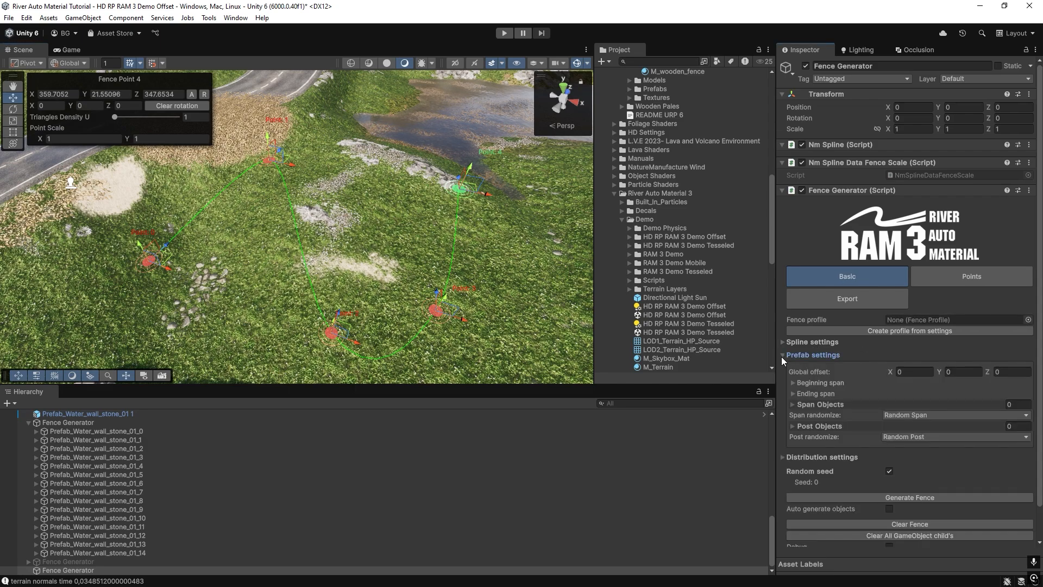
pyautogui.click(781, 356)
pyautogui.click(782, 342)
pyautogui.click(782, 341)
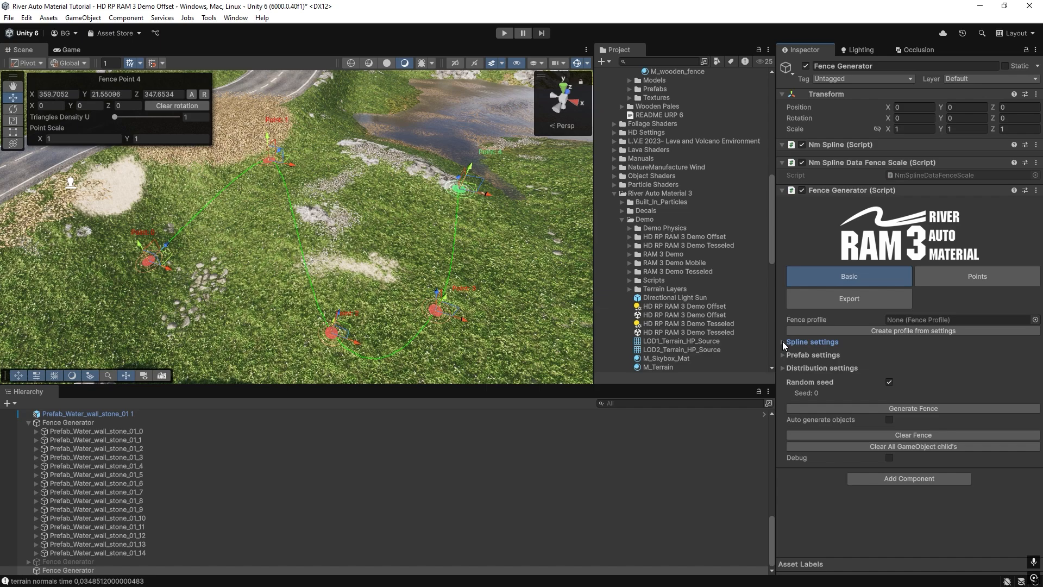
# Assign the Stone Wall fence profile to the new generator and generate the fence.
pyautogui.click(1034, 320)
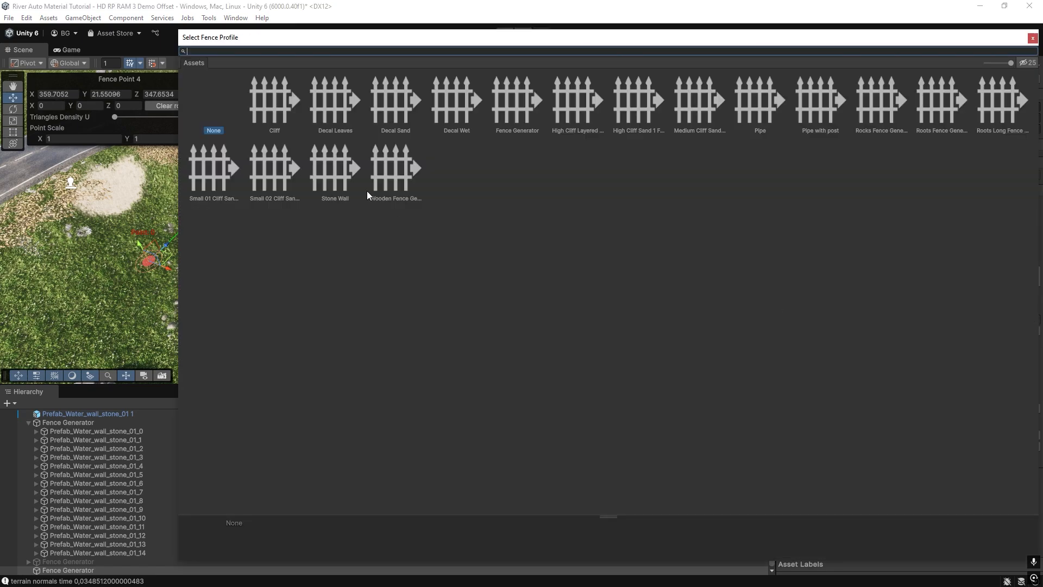
pyautogui.doubleClick(327, 176)
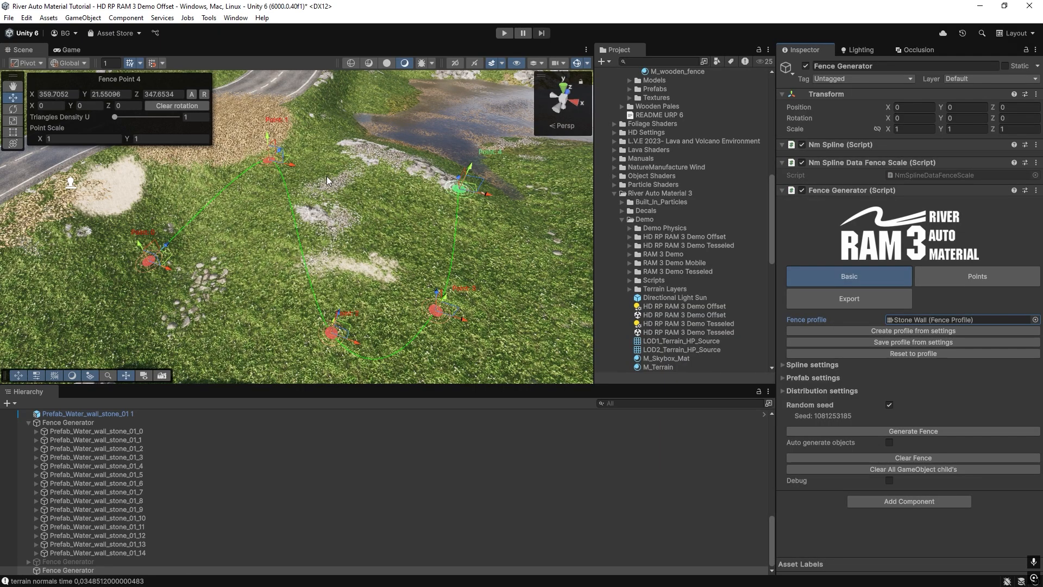
pyautogui.click(860, 431)
# Turn on Auto generate objects and move fence point 1 to about X -5.57.
pyautogui.moveTo(377, 263); pyautogui.dragTo(418, 272, button='right')
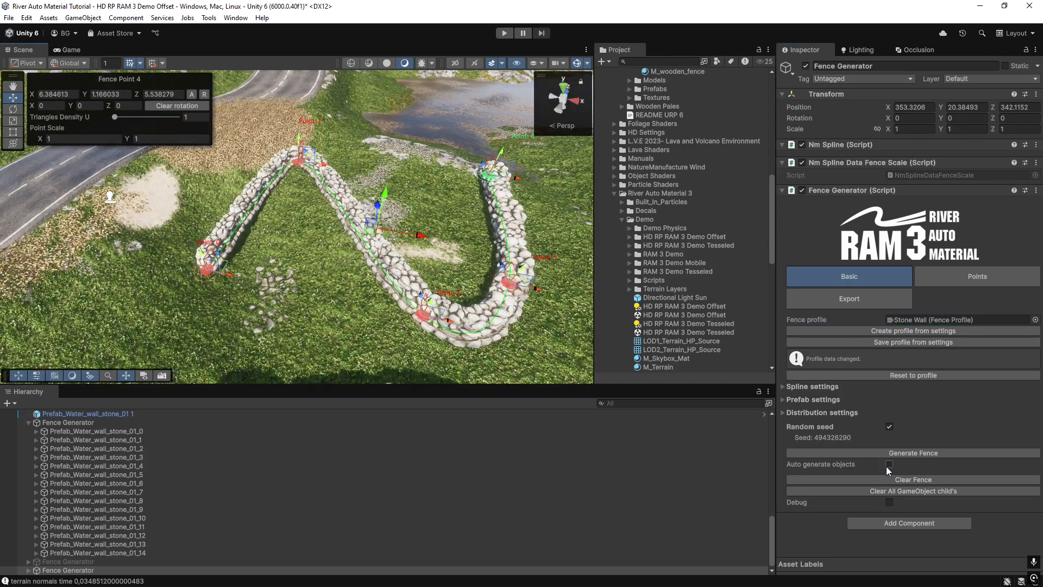
pyautogui.click(889, 464)
pyautogui.moveTo(323, 170)
pyautogui.mouseDown()
pyautogui.moveTo(400, 176)
pyautogui.moveTo(305, 163)
pyautogui.mouseUp()
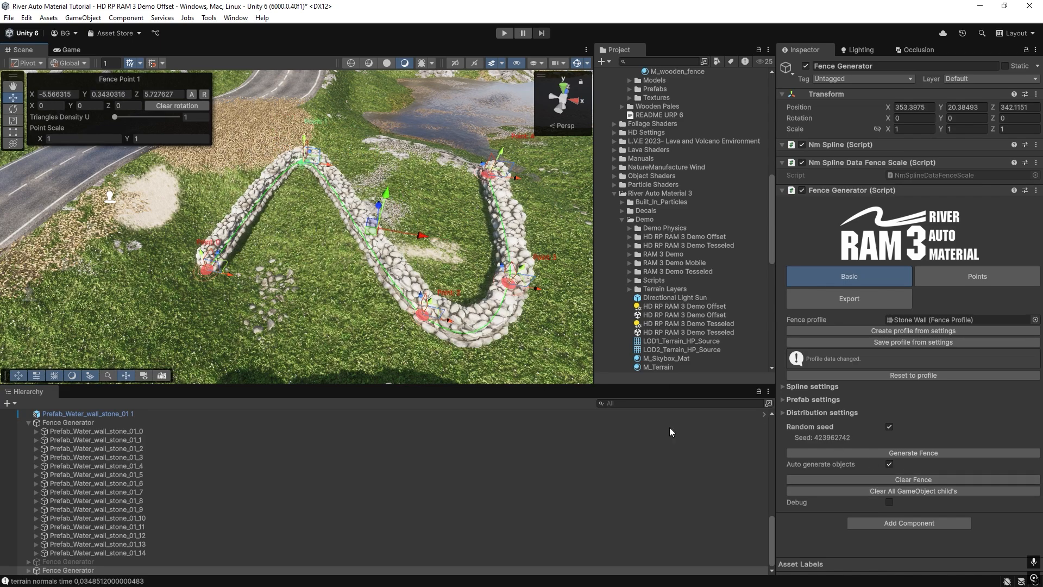
# Turn off Auto generate objects, move fence point 1 to about X -0.35, and regenerate the fence manually.
pyautogui.click(889, 464)
pyautogui.moveTo(329, 165); pyautogui.dragTo(403, 179)
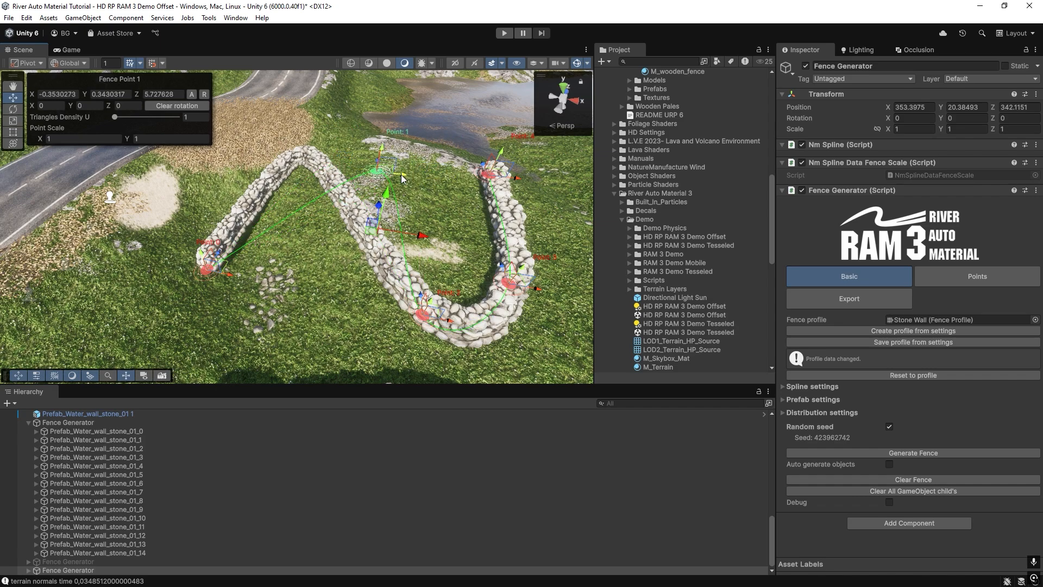
pyautogui.click(878, 453)
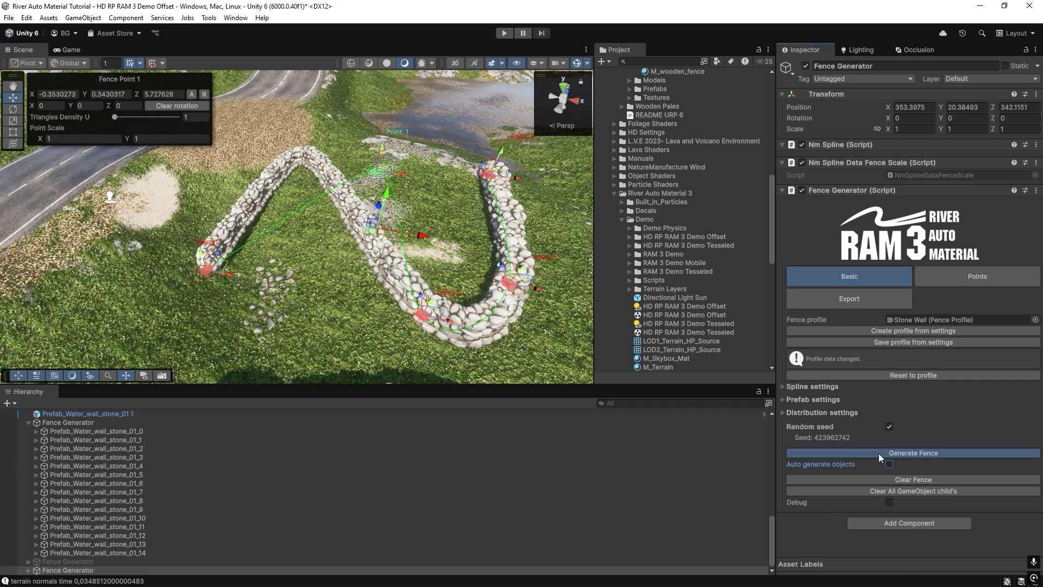
# Move fence point 1 back toward the wall's start and turn on Auto generate objects.
pyautogui.moveTo(402, 174); pyautogui.dragTo(362, 170)
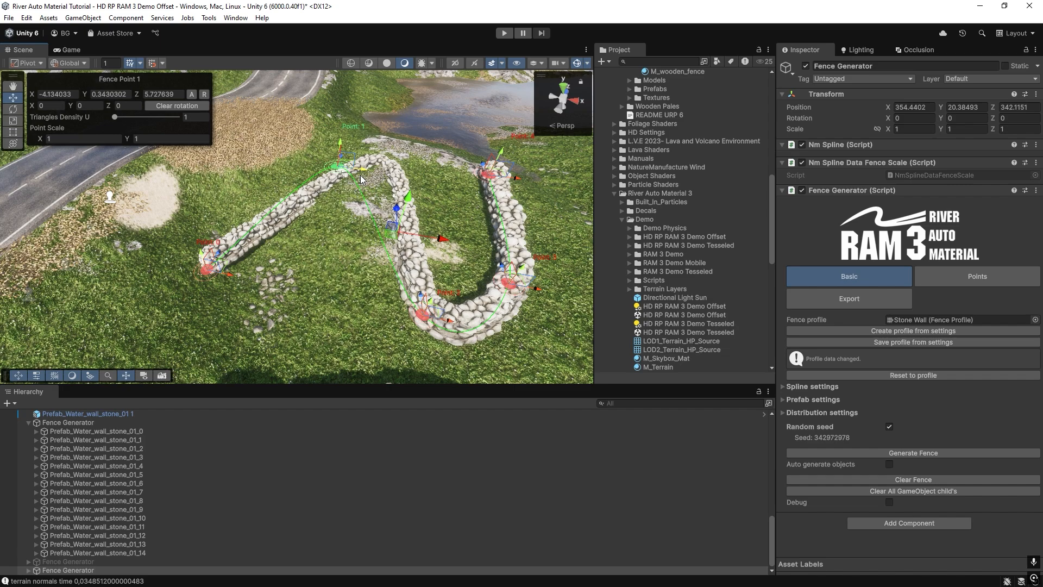
pyautogui.click(889, 464)
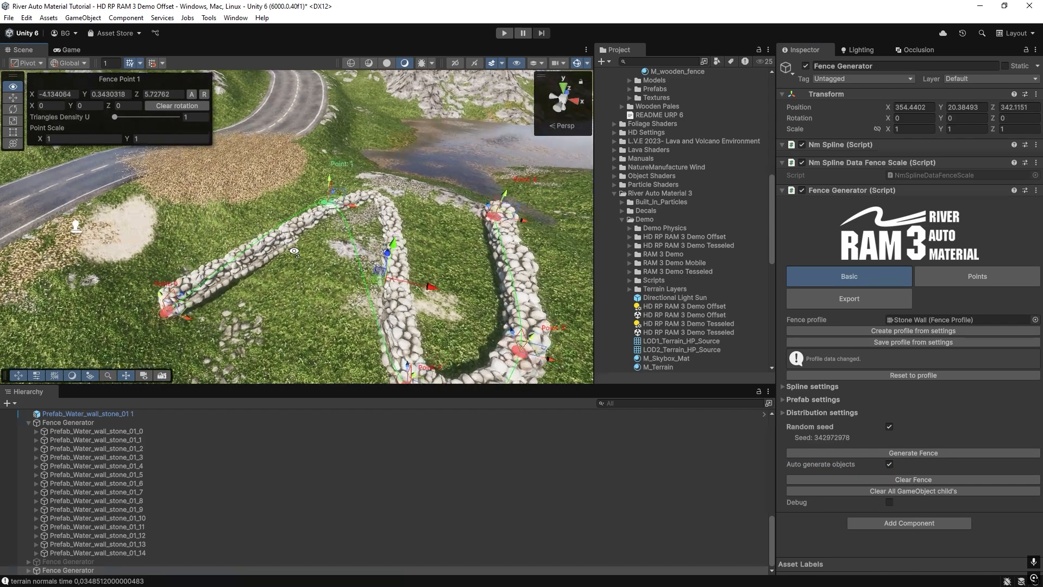
# Try spline densities of 1 and 6 on the new stone wall, and settle on 4.
pyautogui.click(782, 387)
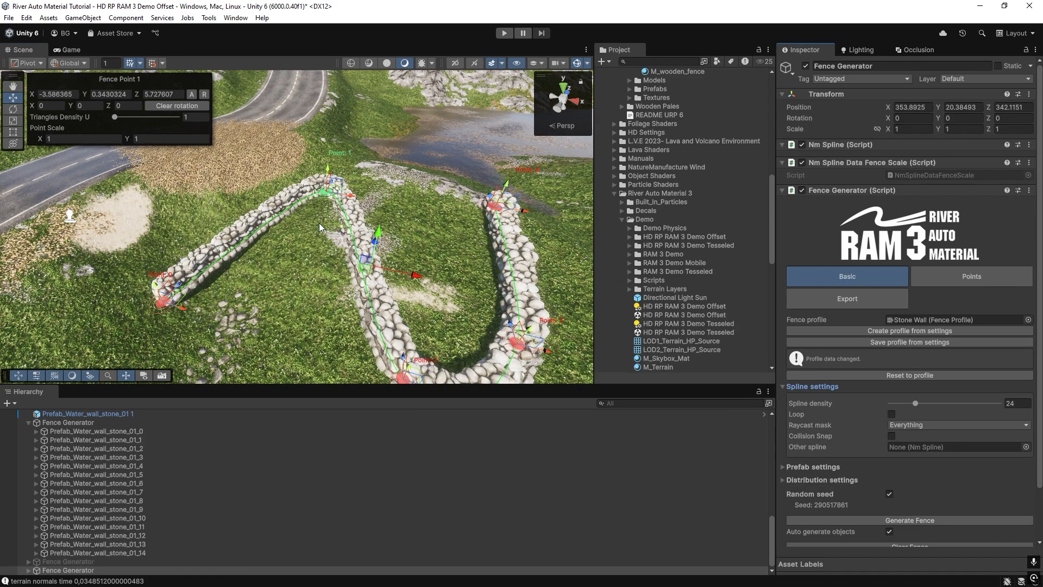
pyautogui.moveTo(330, 235); pyautogui.dragTo(365, 250, button='right')
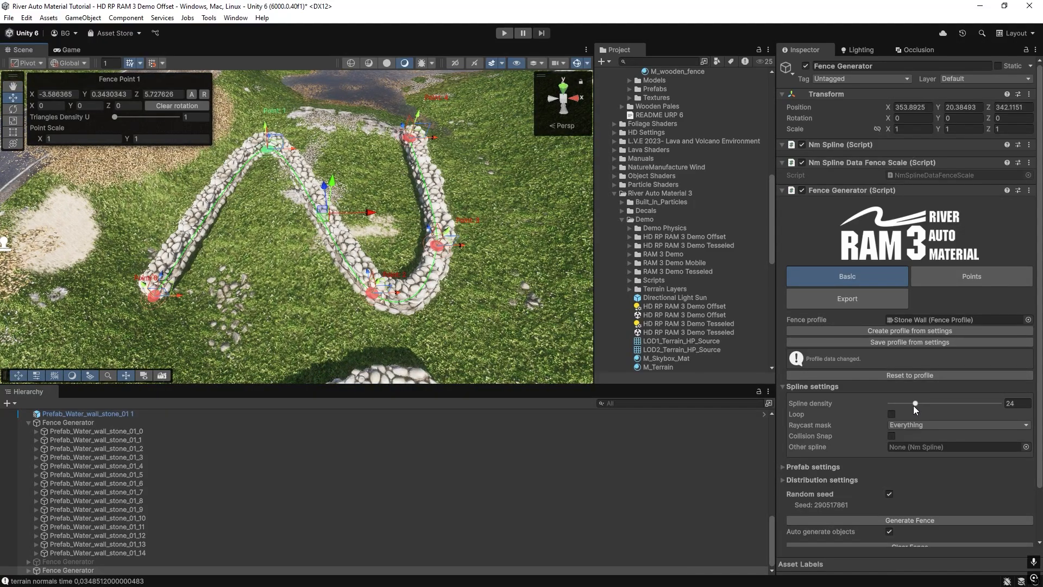
pyautogui.moveTo(913, 403); pyautogui.dragTo(875, 407)
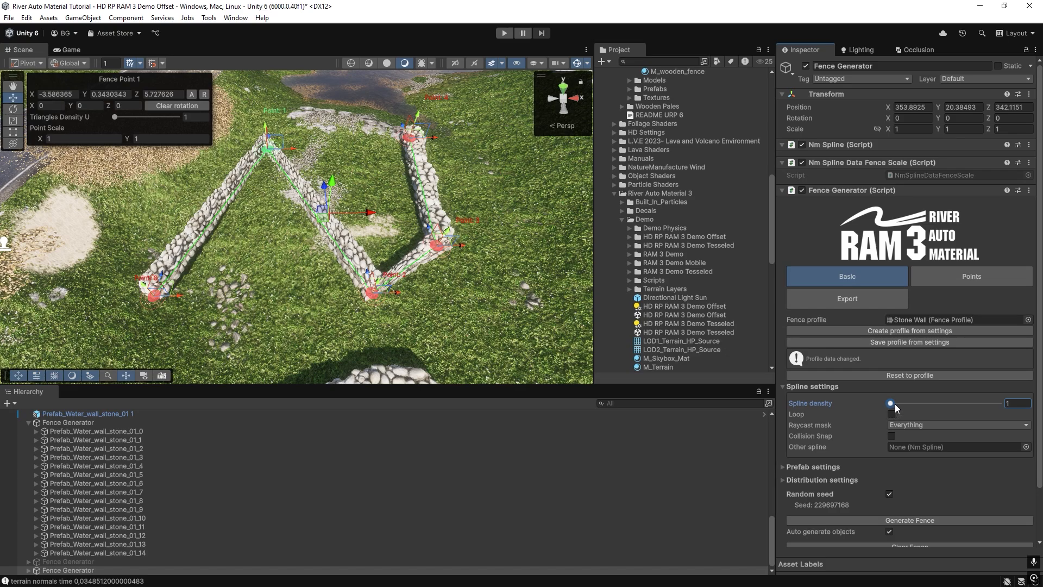
pyautogui.click(896, 403)
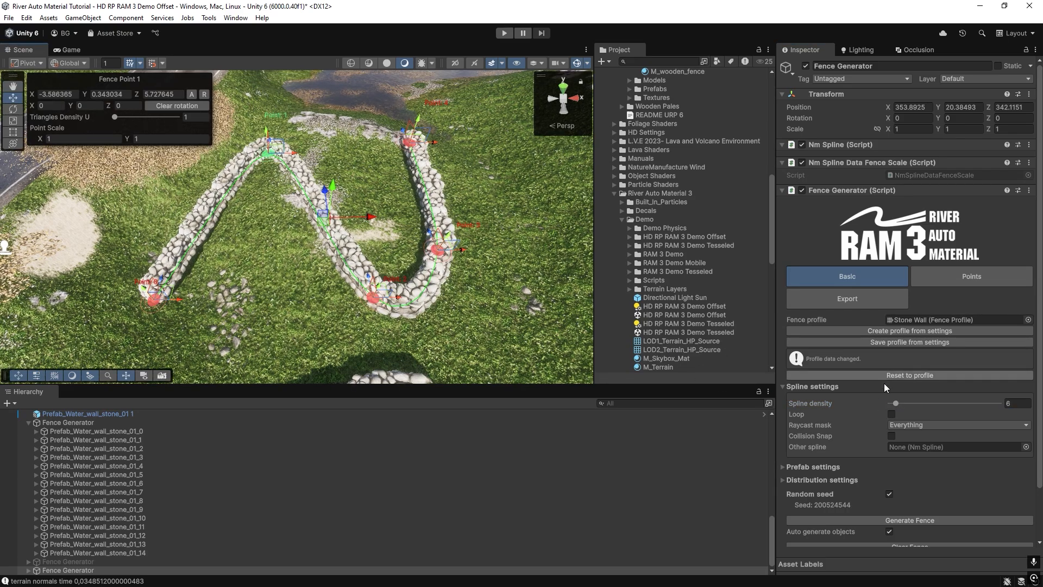
pyautogui.moveTo(896, 404); pyautogui.dragTo(889, 406)
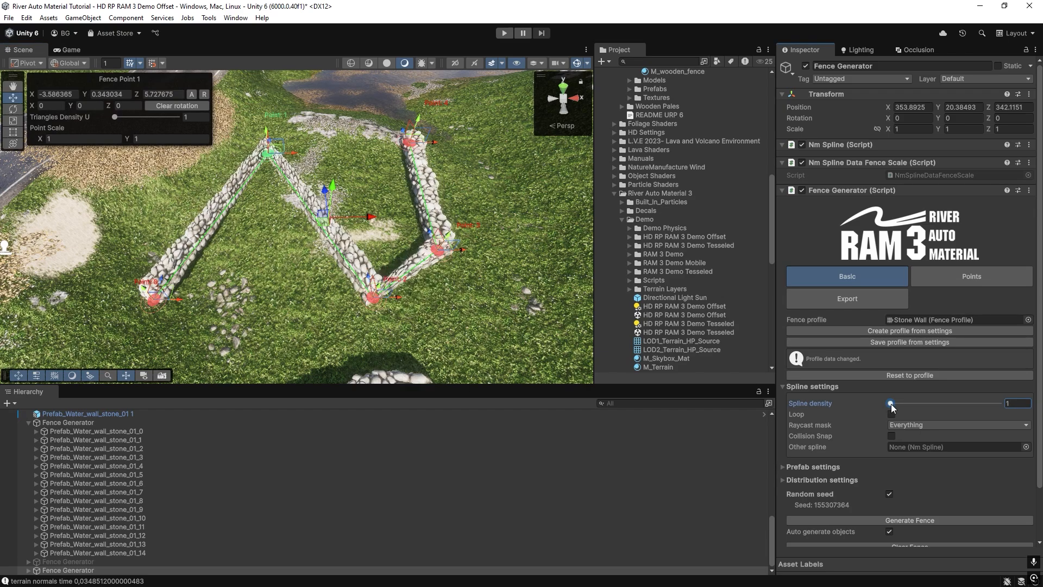
pyautogui.click(894, 403)
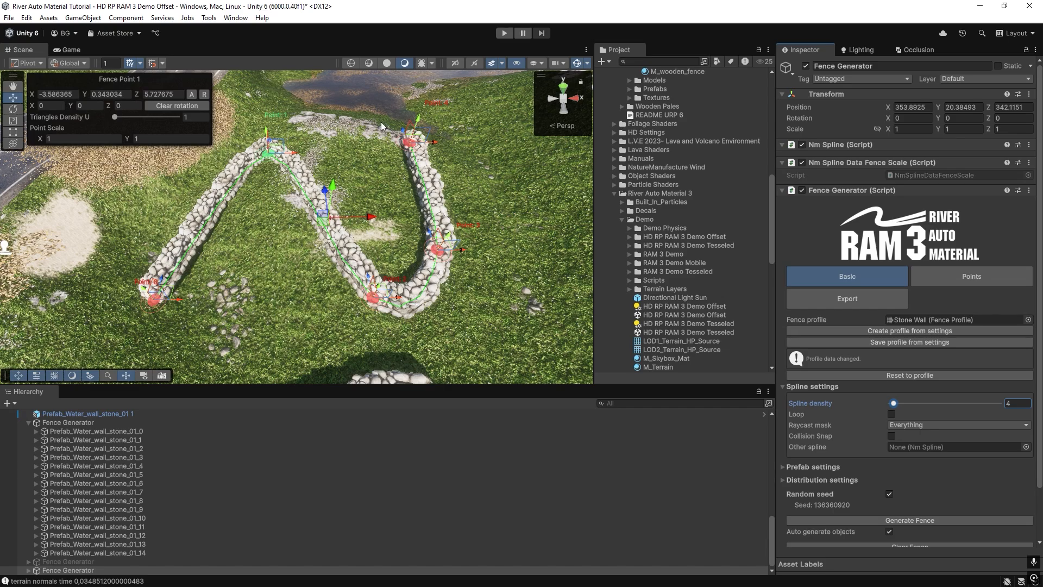
# Close the new stone wall's spline by enabling Loop.
pyautogui.moveTo(293, 280); pyautogui.dragTo(293, 277, button='right')
pyautogui.press('w')
pyautogui.press('s')
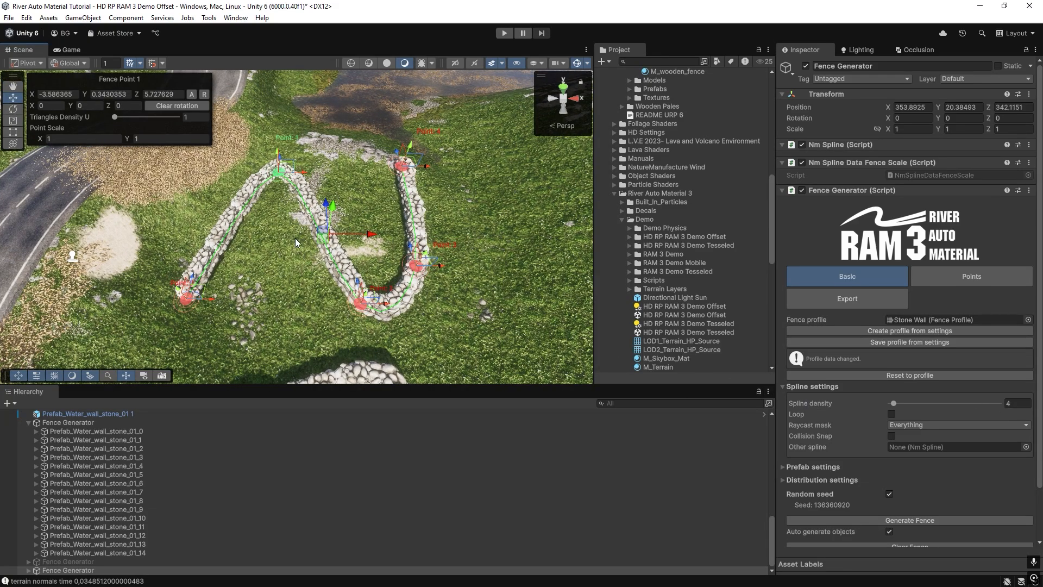
pyautogui.press('w')
pyautogui.moveTo(311, 254)
pyautogui.mouseDown(button='right')
pyautogui.moveTo(310, 239)
pyautogui.moveTo(320, 244)
pyautogui.mouseUp(button='right')
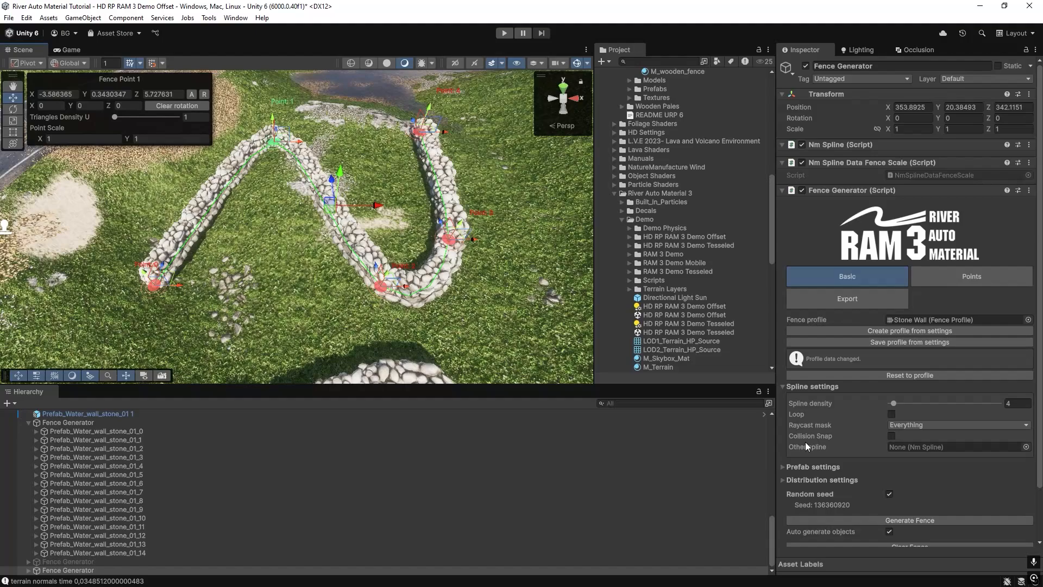
pyautogui.click(891, 415)
# Examine the looped wall's junction at point 0 and the available Raycast mask layers.
pyautogui.moveTo(320, 188); pyautogui.dragTo(426, 183, button='right')
pyautogui.press('a')
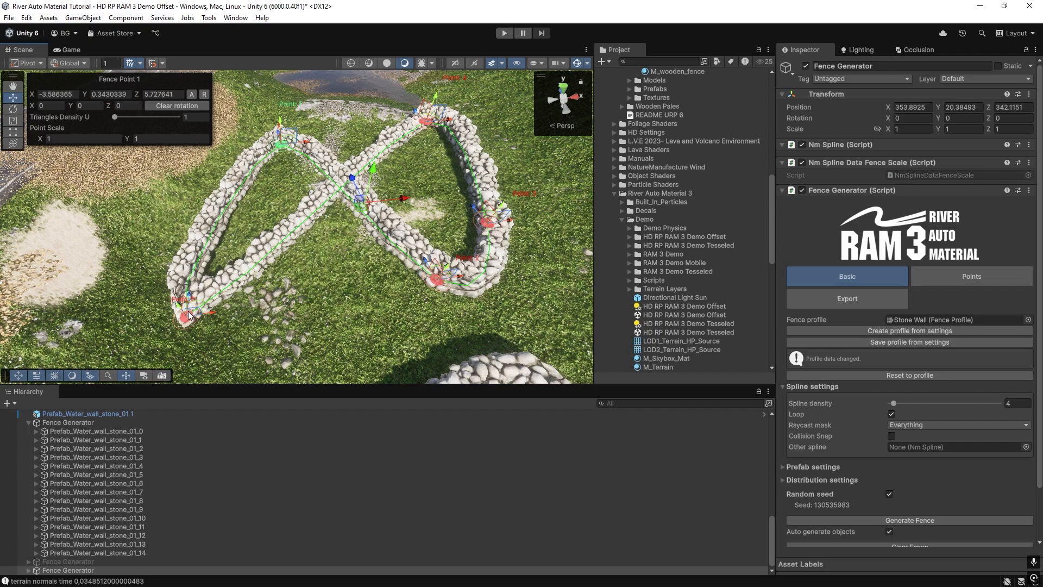
pyautogui.press('w')
pyautogui.moveTo(257, 305)
pyautogui.mouseDown(button='right')
pyautogui.moveTo(264, 291)
pyautogui.moveTo(239, 296)
pyautogui.mouseUp(button='right')
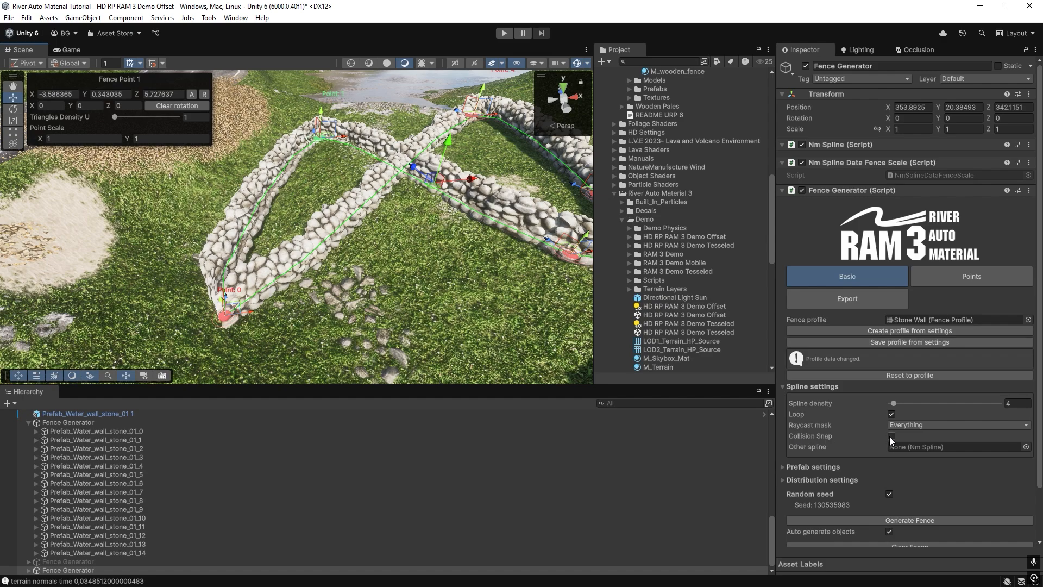
pyautogui.click(904, 426)
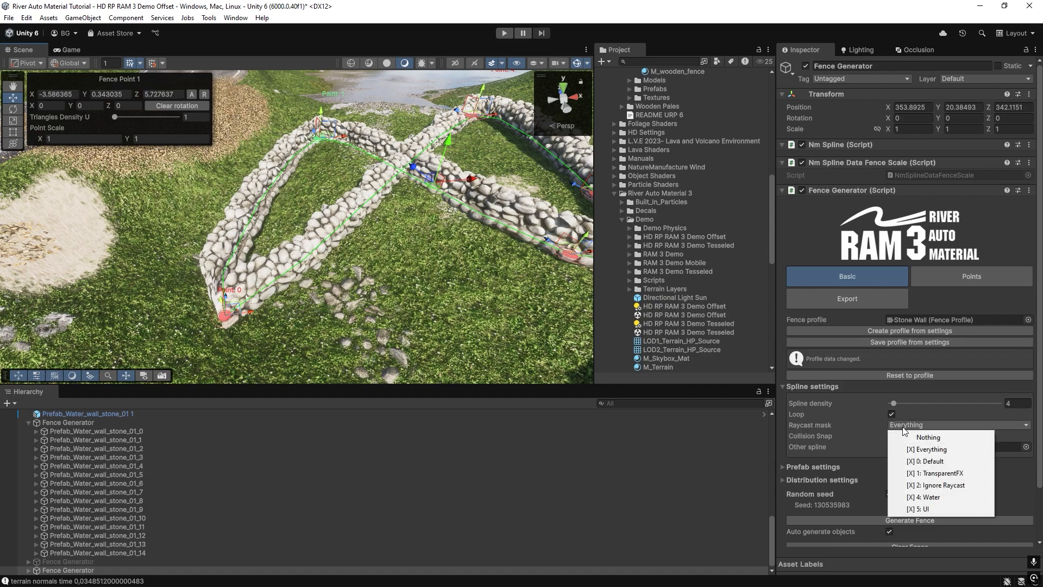
pyautogui.click(868, 424)
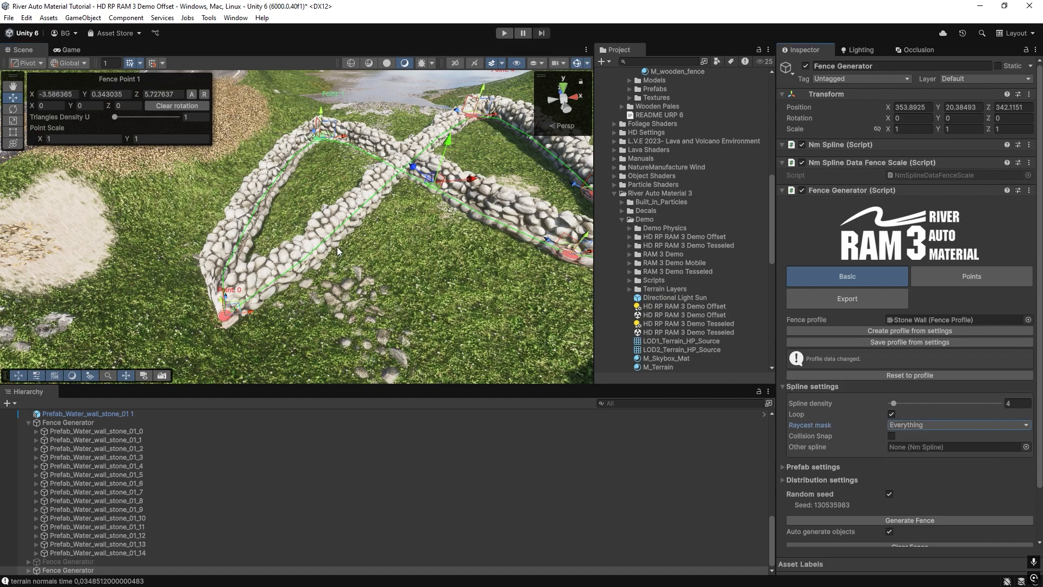
# Raise fence point 0 of the looped stone wall to about Y -0.01.
pyautogui.moveTo(337, 248); pyautogui.dragTo(291, 259, button='right')
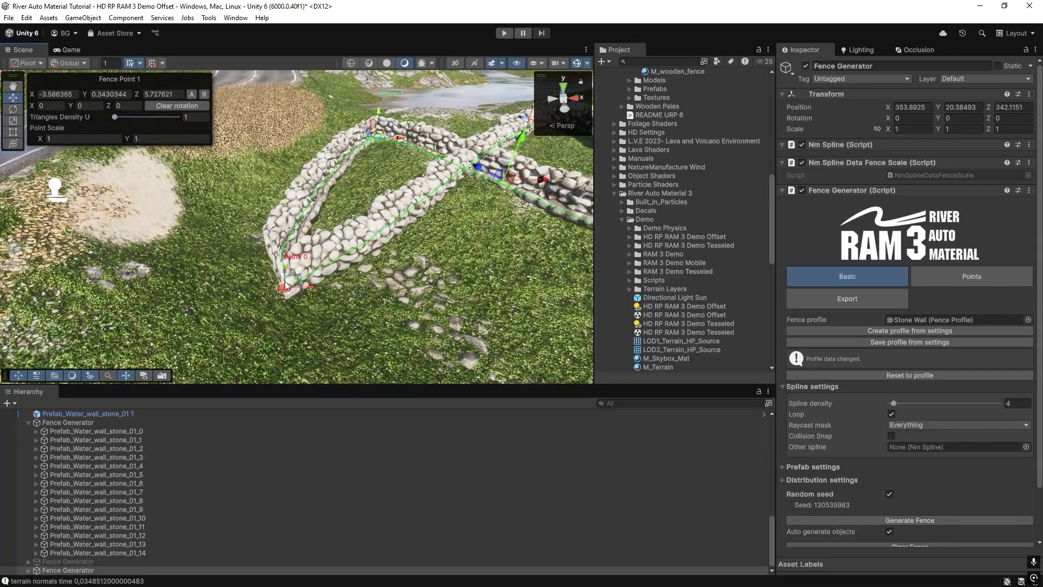
pyautogui.moveTo(286, 277); pyautogui.dragTo(288, 251)
pyautogui.moveTo(289, 249); pyautogui.dragTo(326, 241, button='right')
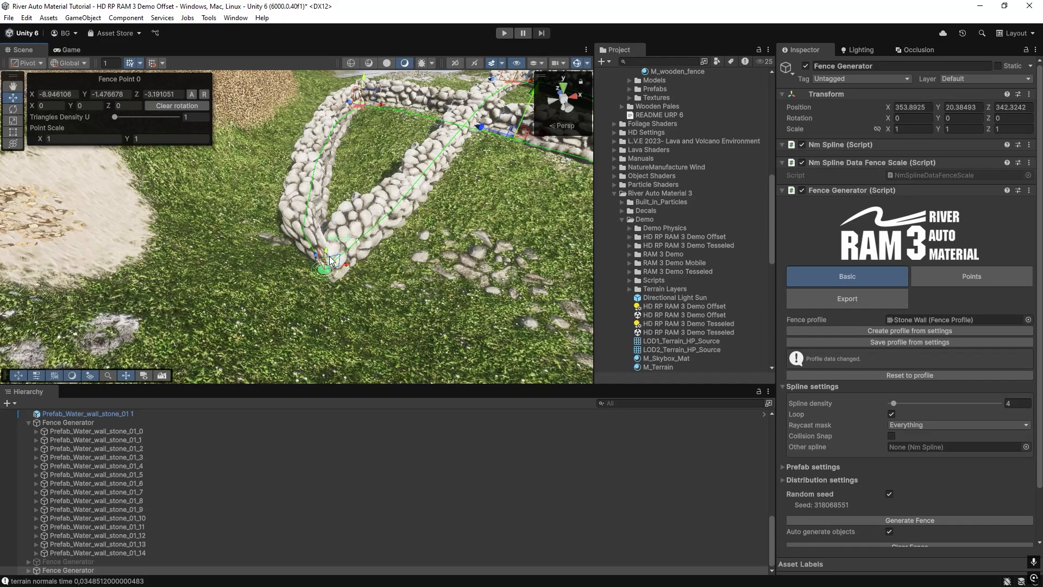
pyautogui.moveTo(330, 255); pyautogui.dragTo(333, 184)
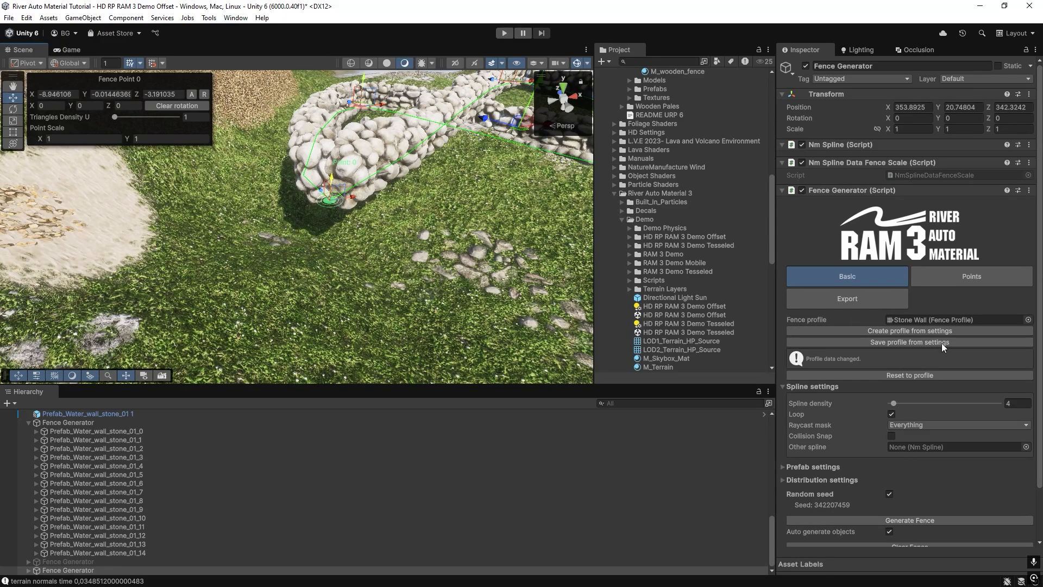
# Set the looped wall's spline density to 16 and lift point 0 to about Y 0.98.
pyautogui.click(907, 403)
pyautogui.moveTo(282, 266); pyautogui.dragTo(278, 241, button='right')
pyautogui.moveTo(321, 279); pyautogui.dragTo(322, 241)
pyautogui.moveTo(350, 249); pyautogui.dragTo(453, 200, button='right')
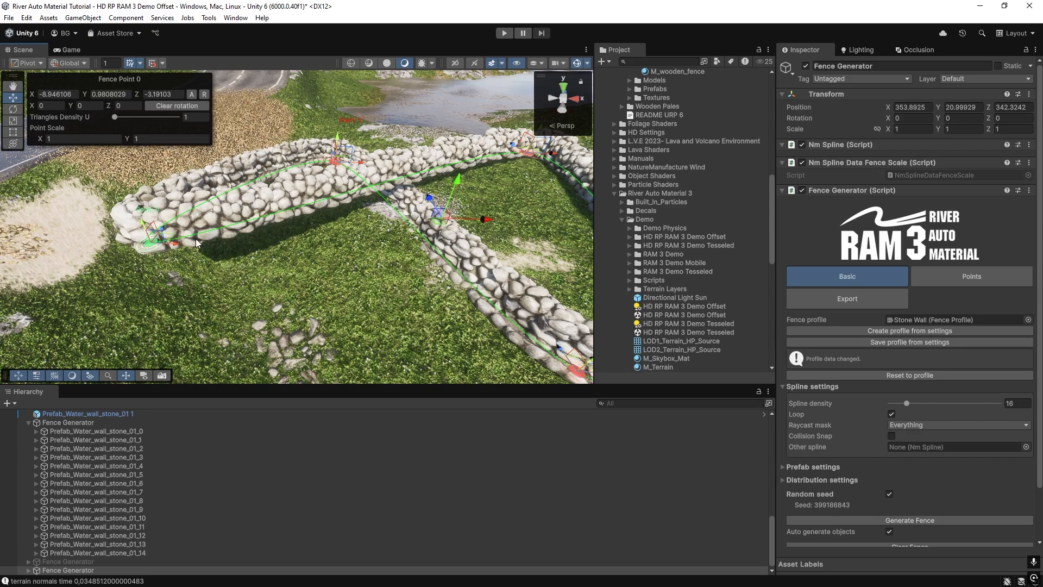
pyautogui.moveTo(201, 244)
pyautogui.mouseDown(button='right')
pyautogui.moveTo(203, 252)
pyautogui.moveTo(214, 234)
pyautogui.mouseUp(button='right')
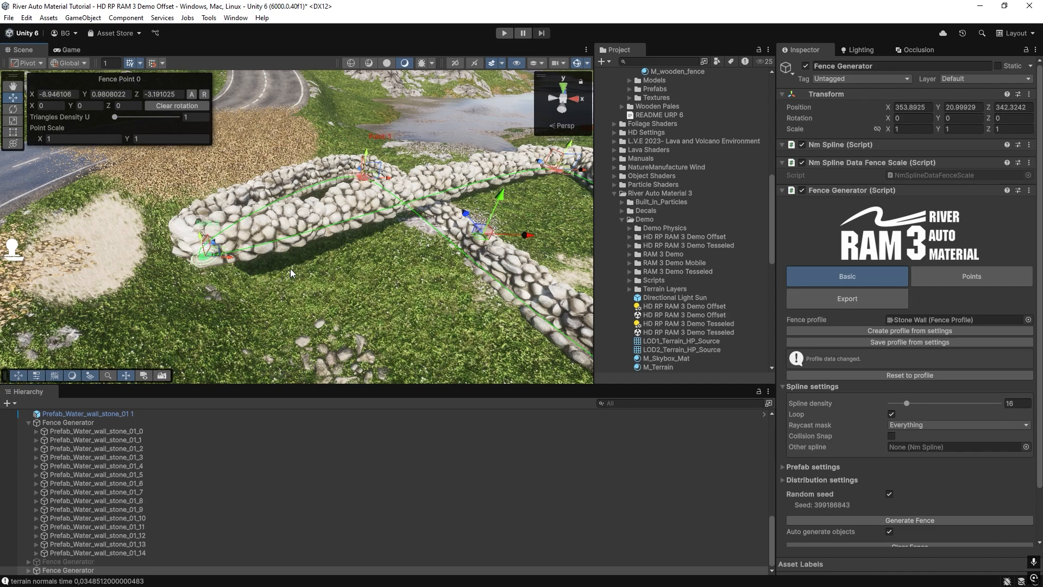
# Turn on Collision Snap and move point 0 toward the road, to about X -11.05, Z -3.92.
pyautogui.click(891, 436)
pyautogui.moveTo(333, 297); pyautogui.dragTo(302, 270, button='right')
pyautogui.moveTo(313, 272); pyautogui.dragTo(125, 266)
# Move fence point 1 toward the road, to about X -10.83, Z 3.65.
pyautogui.moveTo(242, 180); pyautogui.dragTo(246, 181)
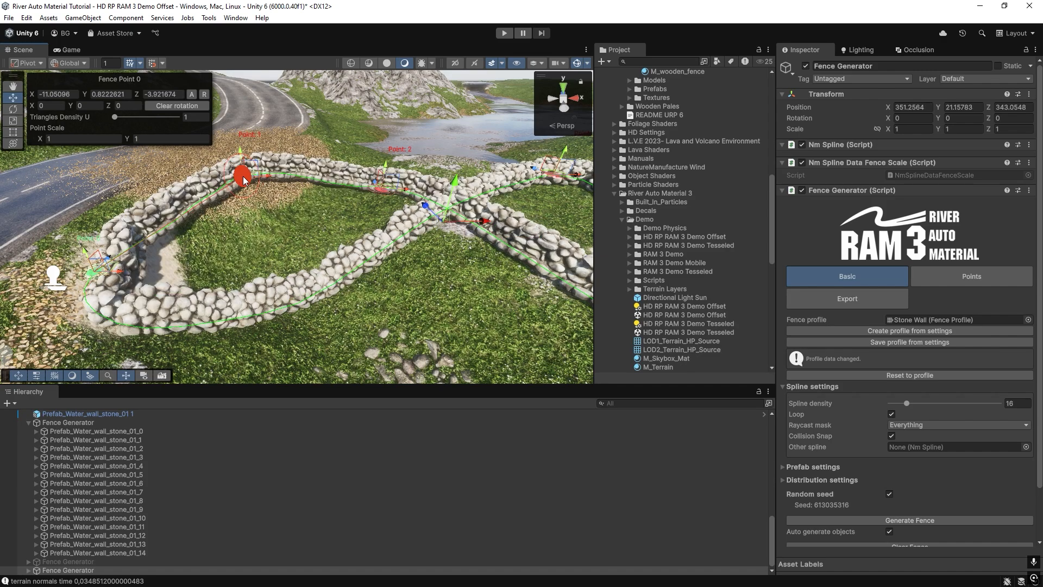
pyautogui.moveTo(264, 210); pyautogui.dragTo(257, 188, button='right')
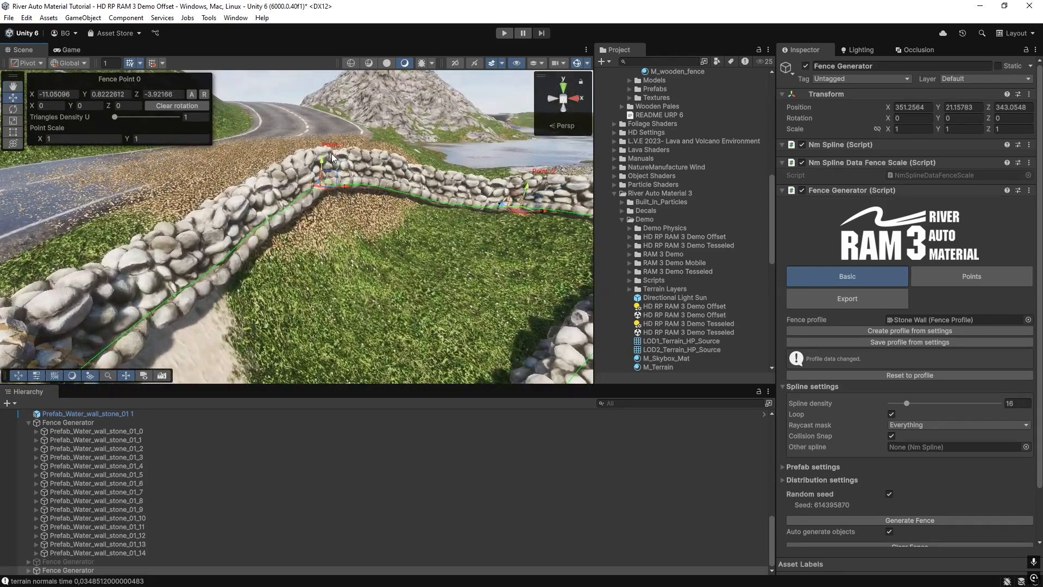
pyautogui.moveTo(344, 186); pyautogui.dragTo(253, 186)
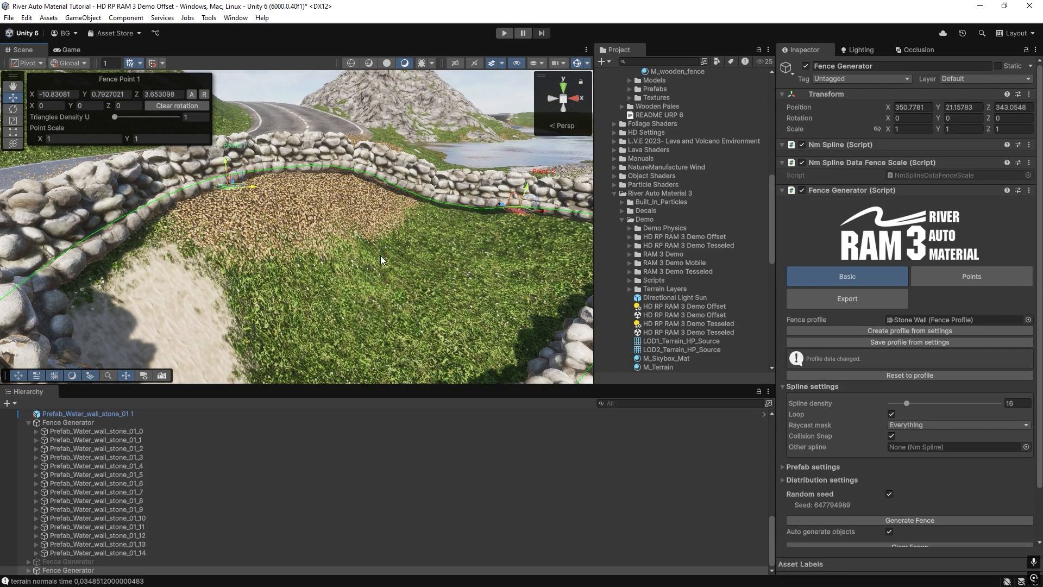
pyautogui.moveTo(380, 257); pyautogui.dragTo(389, 258, button='right')
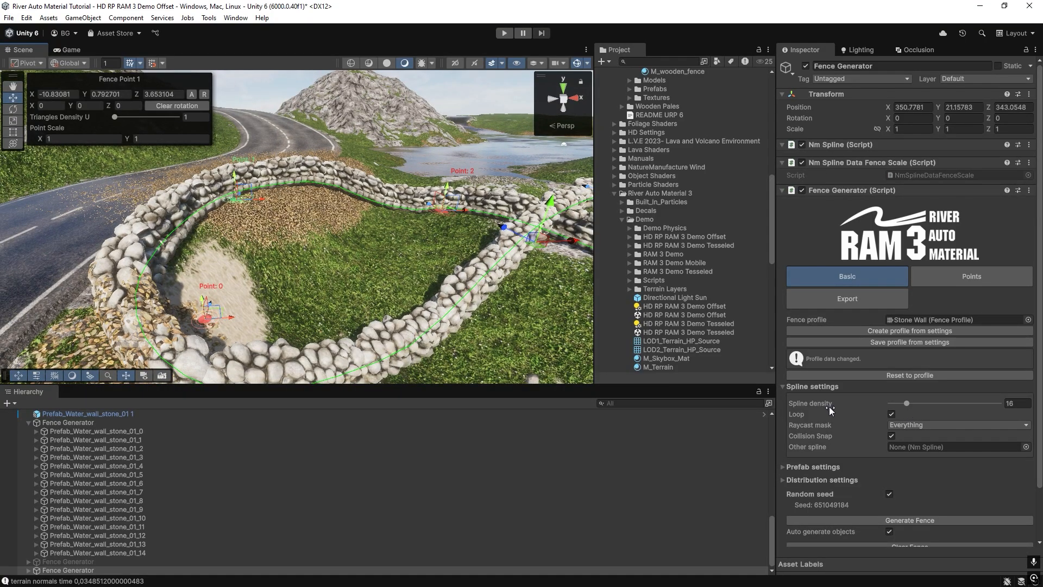
# Set the looped wall's spline density to 38 and inspect the curved stone sections.
pyautogui.click(931, 403)
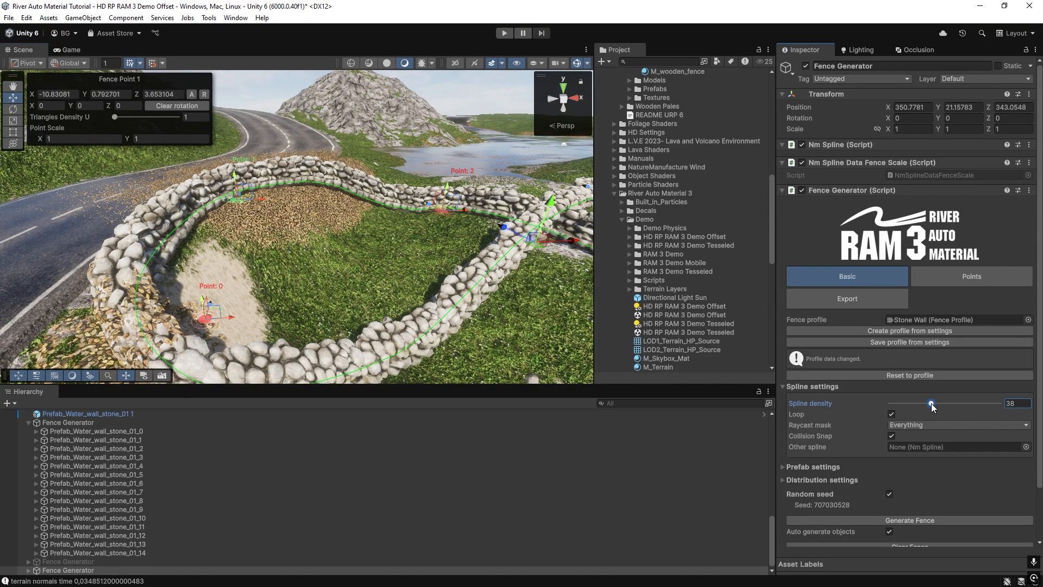
pyautogui.moveTo(368, 217); pyautogui.dragTo(289, 222, button='right')
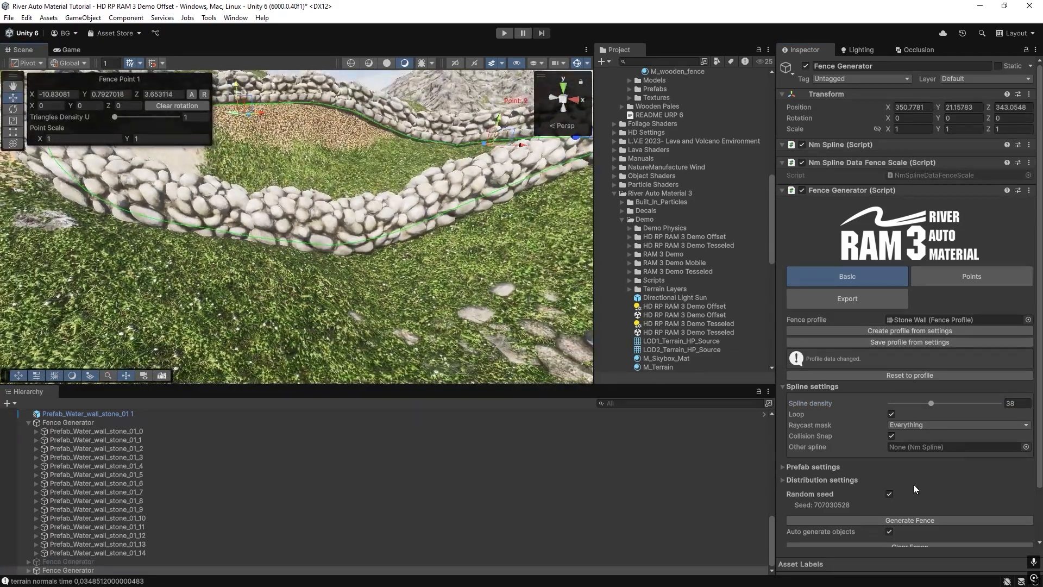
pyautogui.scroll(-3, 914, 484)
pyautogui.scroll(-4, 482, 344)
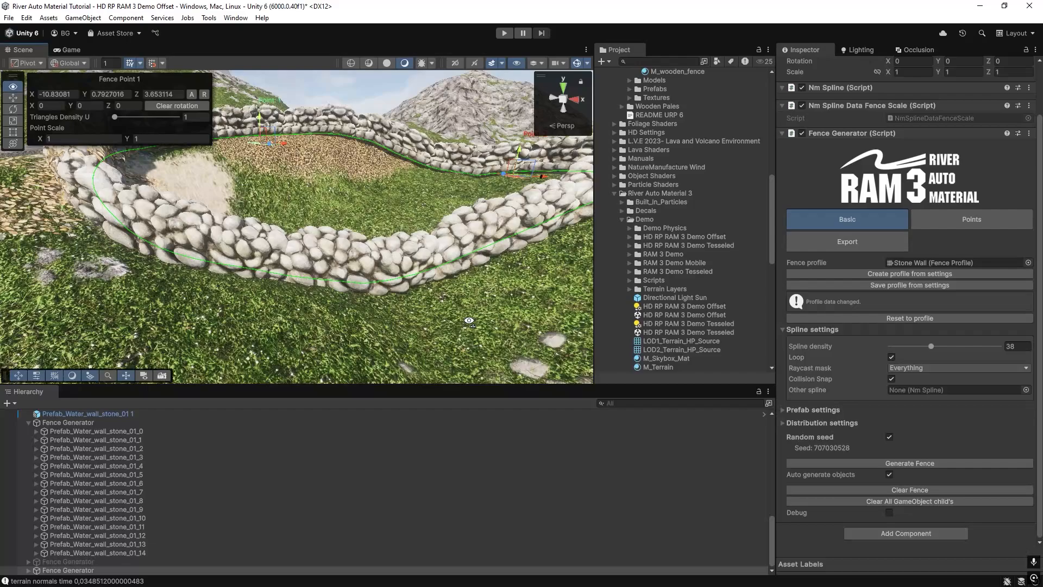
# Compare the wall's stones up close with Bend Meshes off and on, leaving the option on.
pyautogui.click(781, 423)
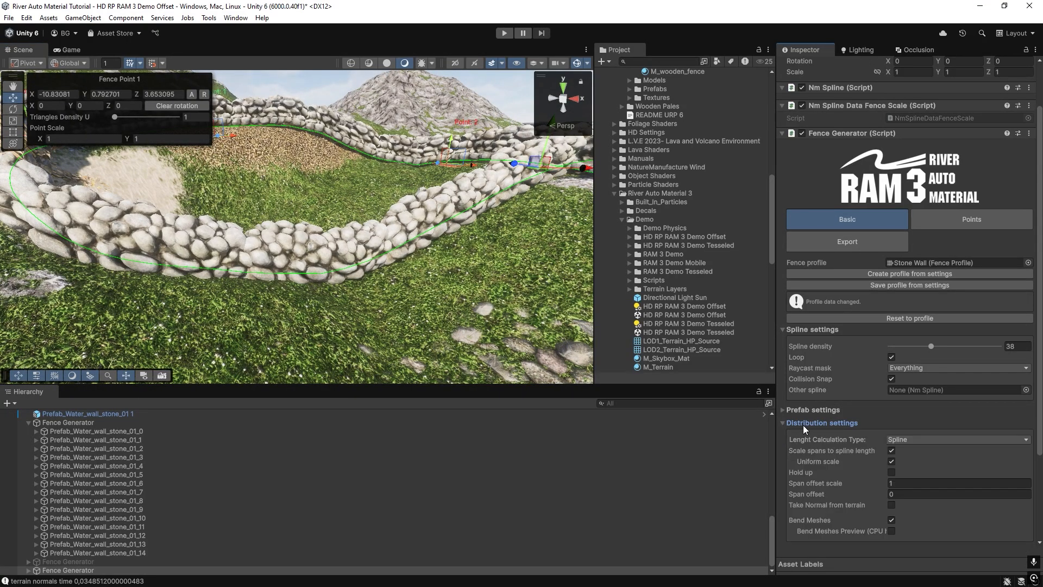
pyautogui.scroll(-6, 878, 439)
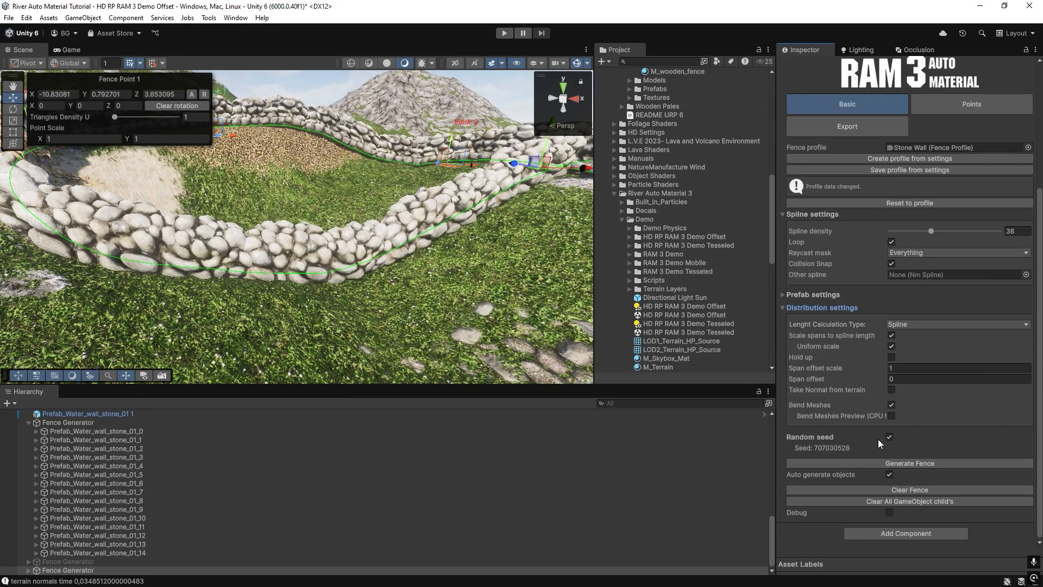
pyautogui.click(891, 405)
pyautogui.moveTo(215, 254); pyautogui.dragTo(136, 253, button='right')
pyautogui.scroll(5, 187, 256)
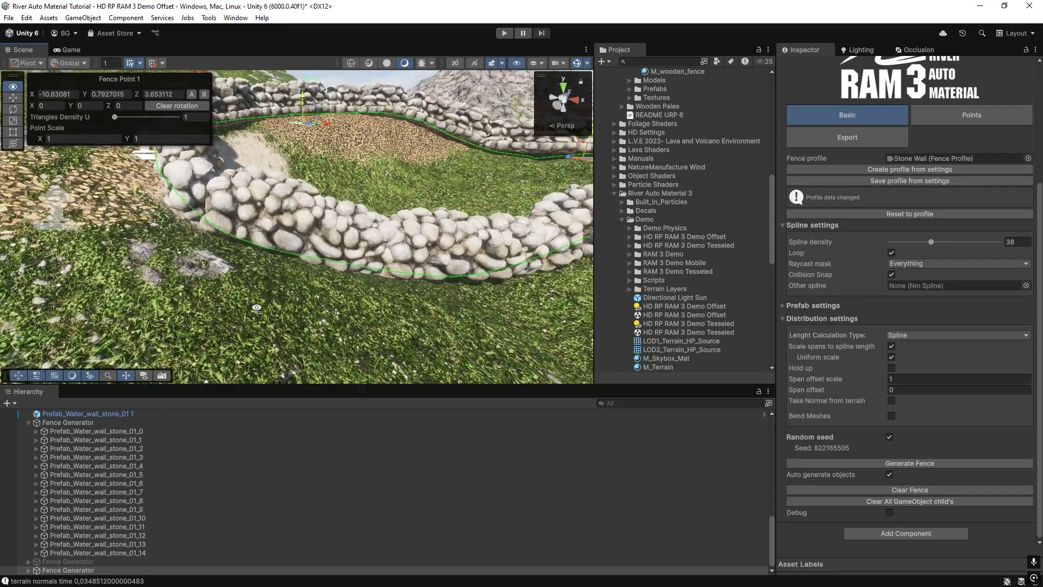
pyautogui.scroll(-4, 260, 302)
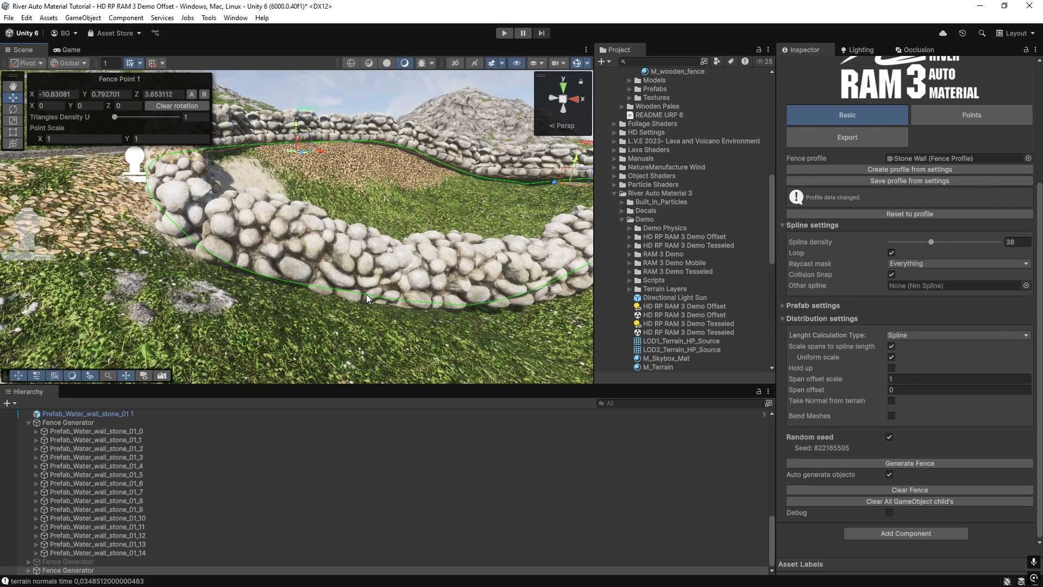
pyautogui.press('w')
pyautogui.moveTo(187, 243); pyautogui.dragTo(168, 223, button='right')
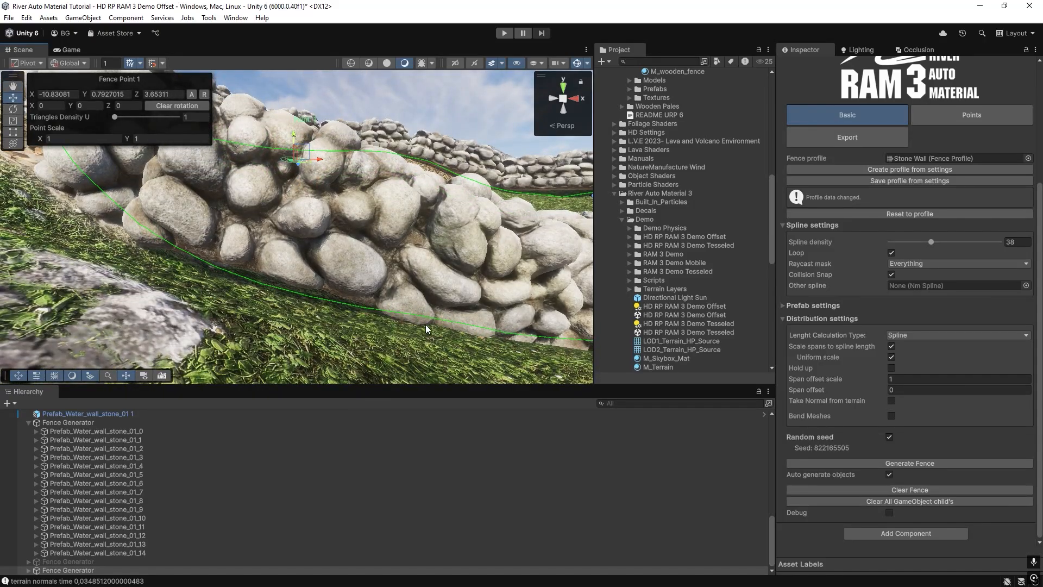
pyautogui.click(892, 416)
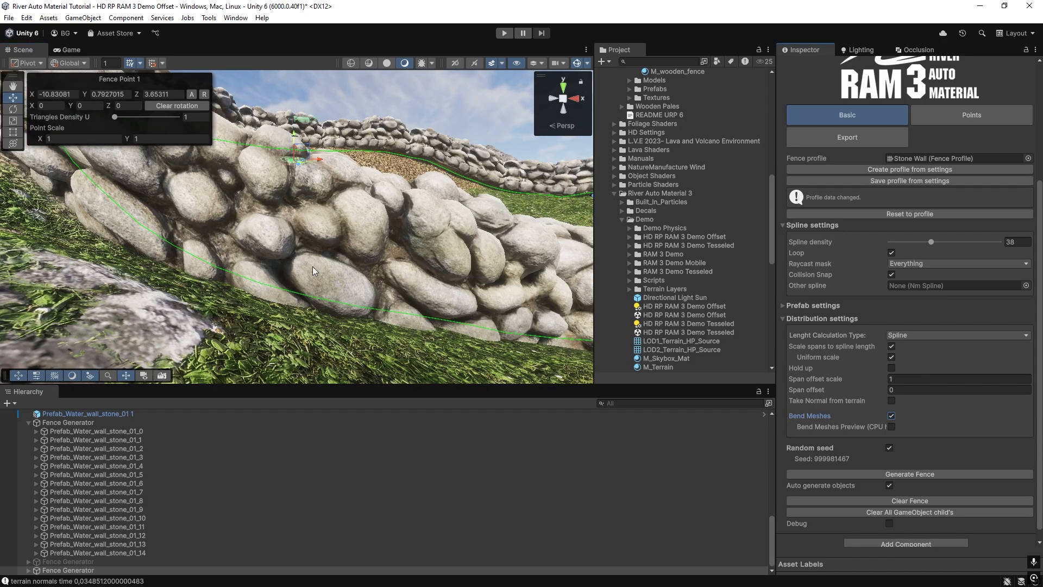
pyautogui.moveTo(298, 257)
pyautogui.mouseDown(button='right')
pyautogui.moveTo(302, 278)
pyautogui.moveTo(291, 267)
pyautogui.mouseUp(button='right')
pyautogui.scroll(-5, 382, 243)
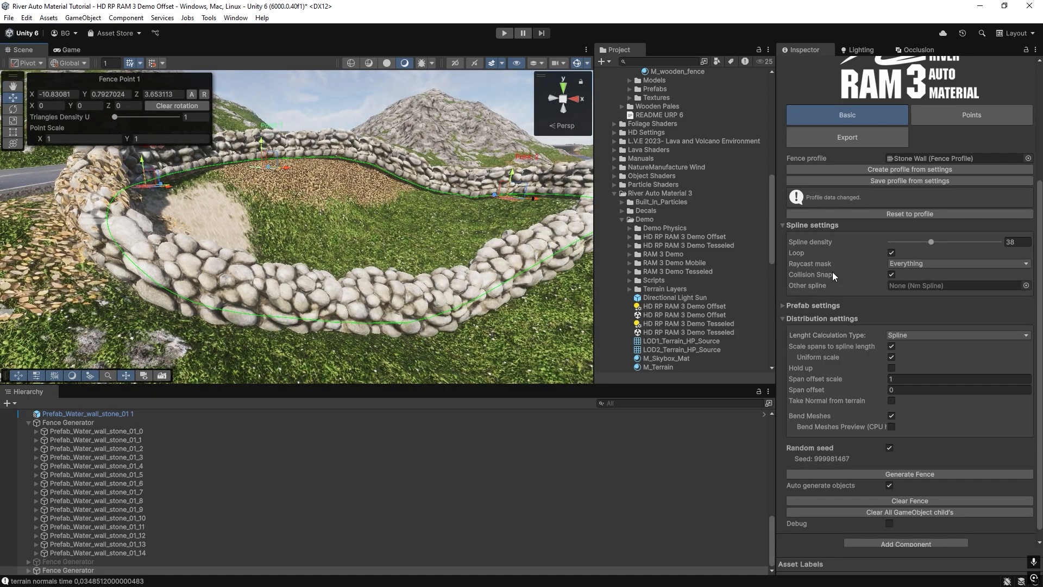
# Examine the lake border fence generator and its Other spline setting, and return to the looped stone wall.
pyautogui.moveTo(432, 214); pyautogui.dragTo(421, 211, button='right')
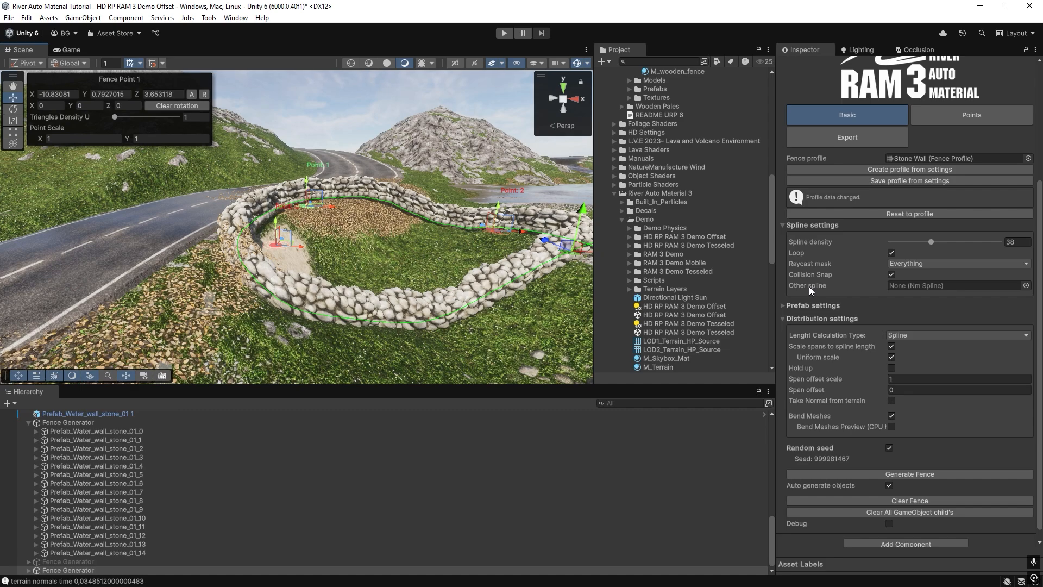
pyautogui.moveTo(367, 258); pyautogui.dragTo(359, 266, button='right')
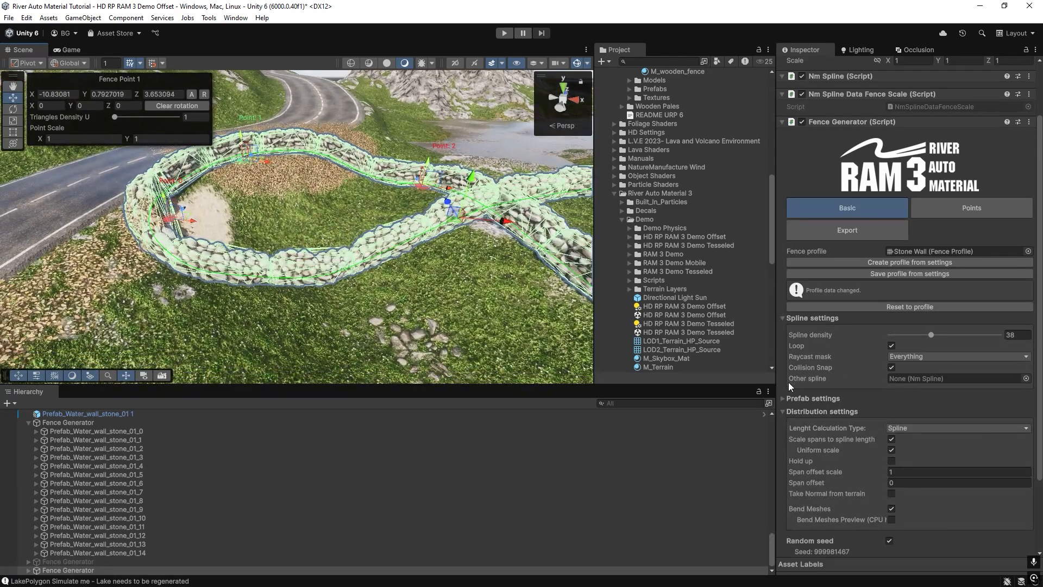
pyautogui.moveTo(279, 250); pyautogui.dragTo(270, 191, button='right')
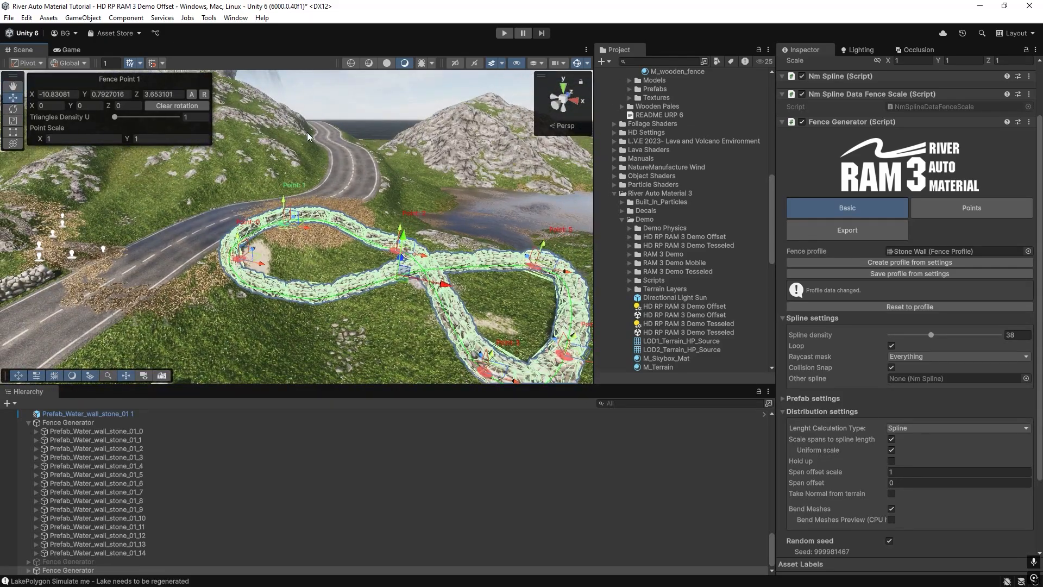
pyautogui.moveTo(366, 197); pyautogui.dragTo(351, 157, button='right')
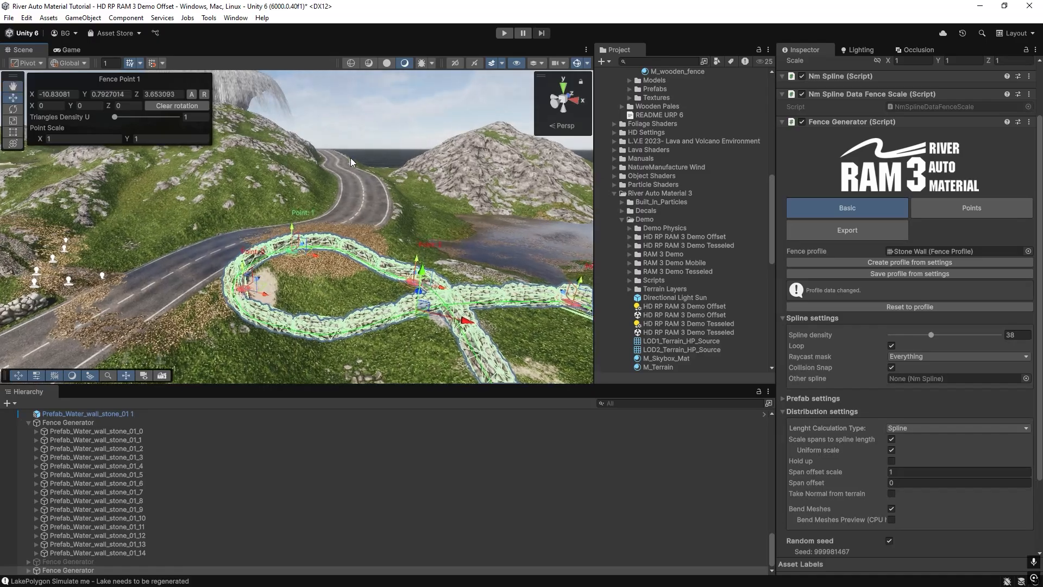
pyautogui.moveTo(368, 232); pyautogui.dragTo(432, 261, button='right')
pyautogui.click(356, 263)
pyautogui.click(431, 263)
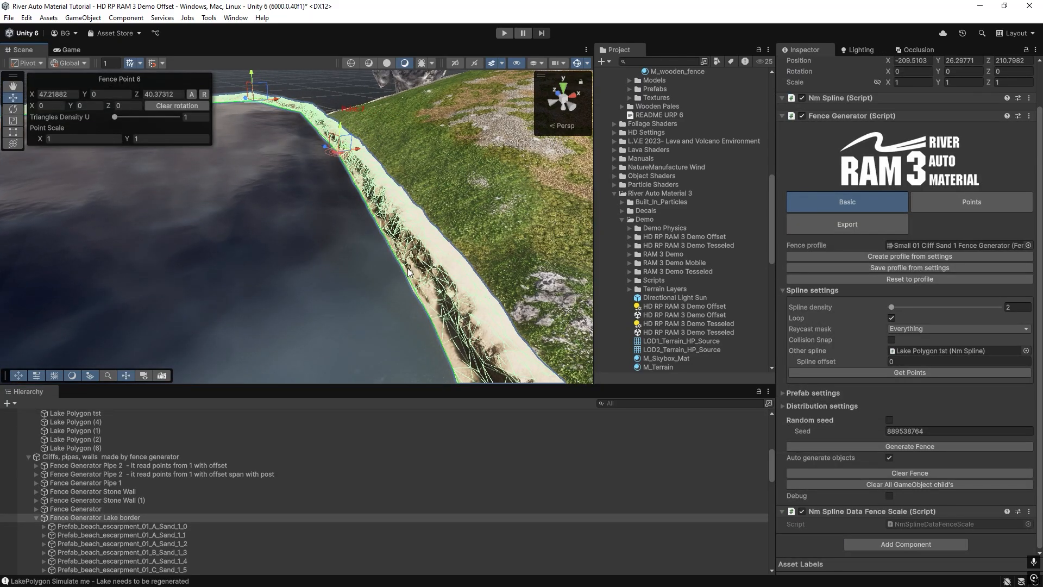
pyautogui.moveTo(325, 251); pyautogui.dragTo(383, 199, button='right')
pyautogui.click(367, 239)
pyautogui.moveTo(367, 239); pyautogui.dragTo(318, 249, button='right')
pyautogui.click(360, 297)
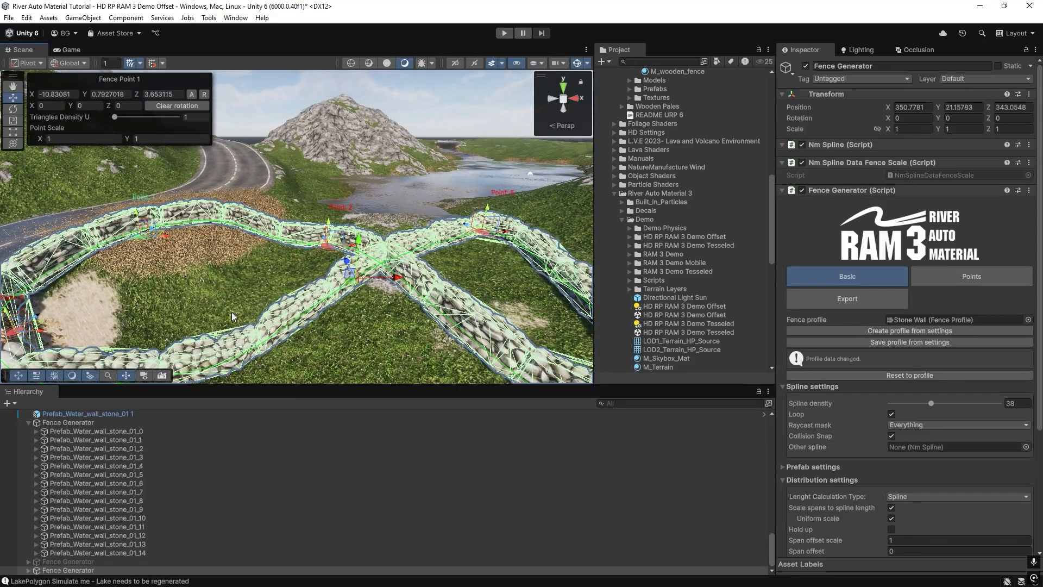
# Duplicate the looped stone wall's Fence Generator and raise the copy to Y 24.24.
pyautogui.hotkey('ctrl', 'd')
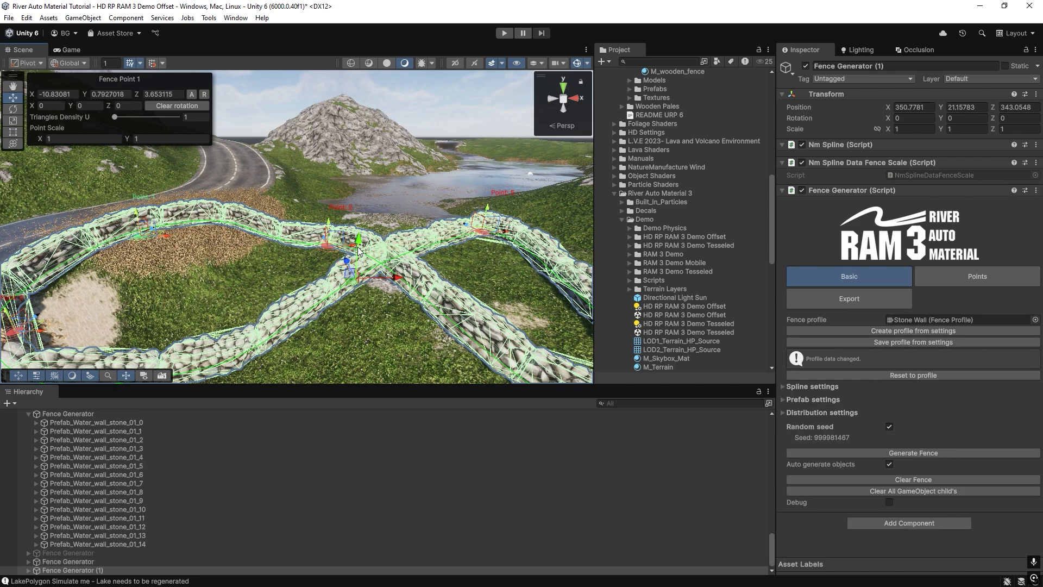
pyautogui.moveTo(359, 243); pyautogui.dragTo(364, 170)
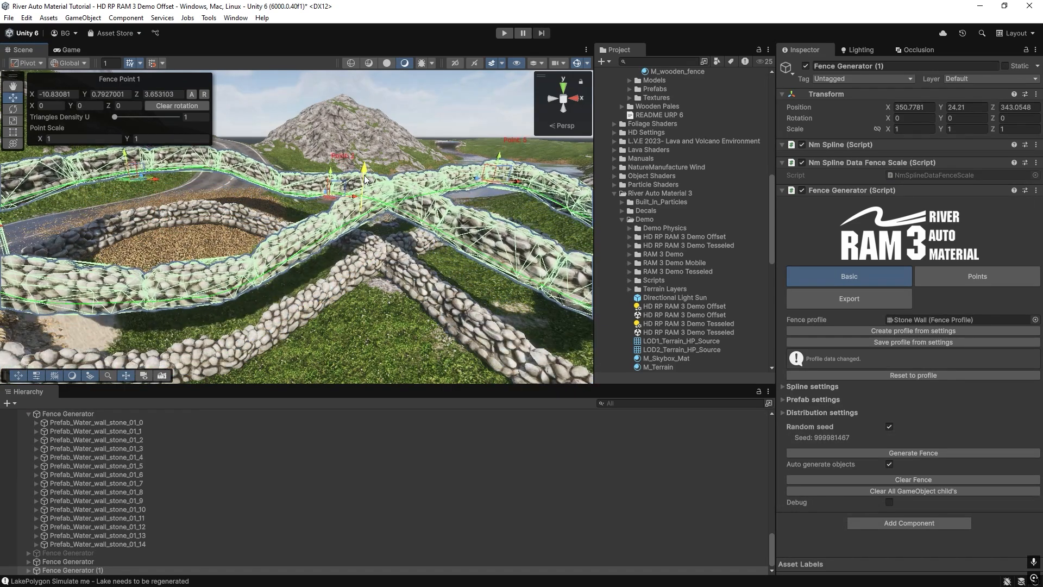
# Assign the Pipe fence profile to the duplicated generator and set its spline density to 44.
pyautogui.click(1035, 319)
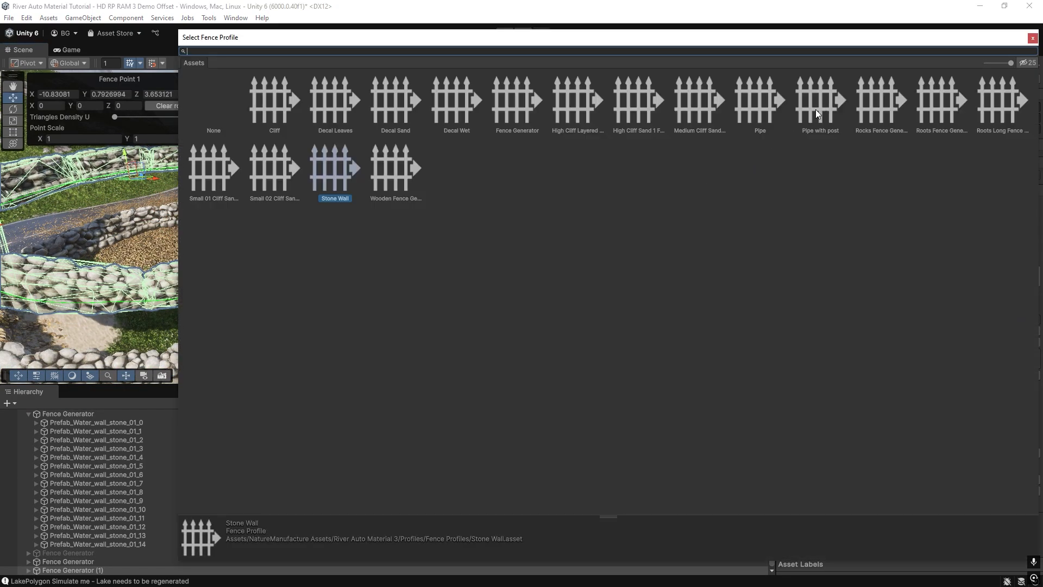
pyautogui.doubleClick(764, 103)
pyautogui.moveTo(305, 214); pyautogui.dragTo(203, 266, button='right')
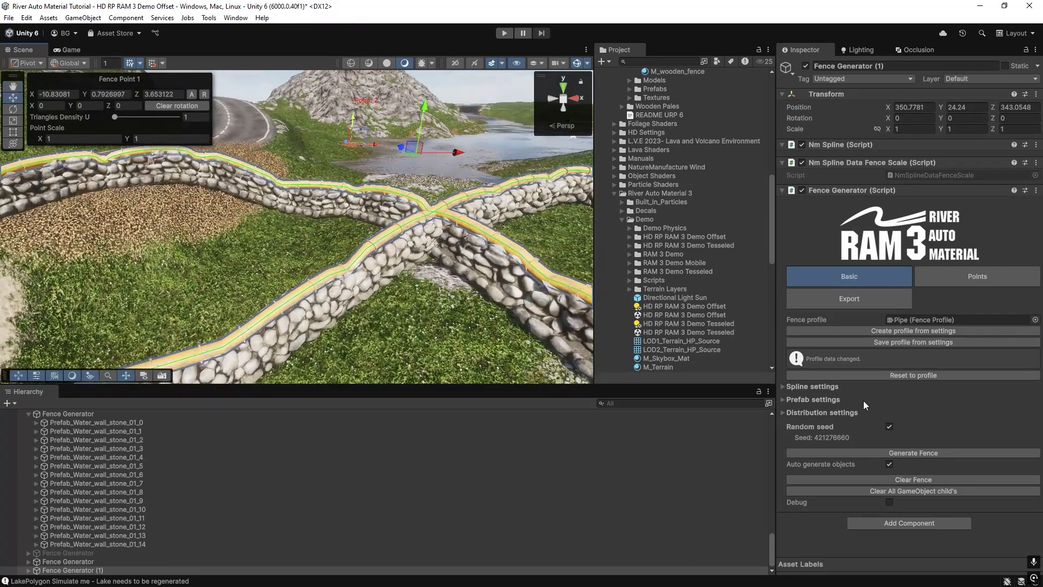
pyautogui.click(783, 387)
pyautogui.scroll(-2, 967, 370)
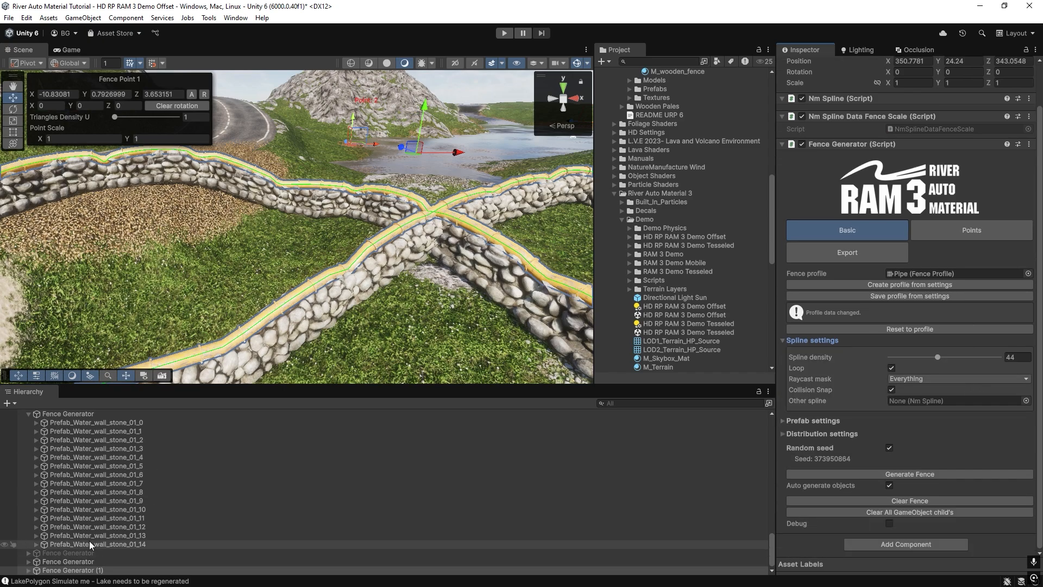
# Pull the pipe's fence point 3 outward from the stone wall, to about X 12.2, Z -5.66.
pyautogui.press('s')
pyautogui.moveTo(349, 239); pyautogui.dragTo(459, 222, button='right')
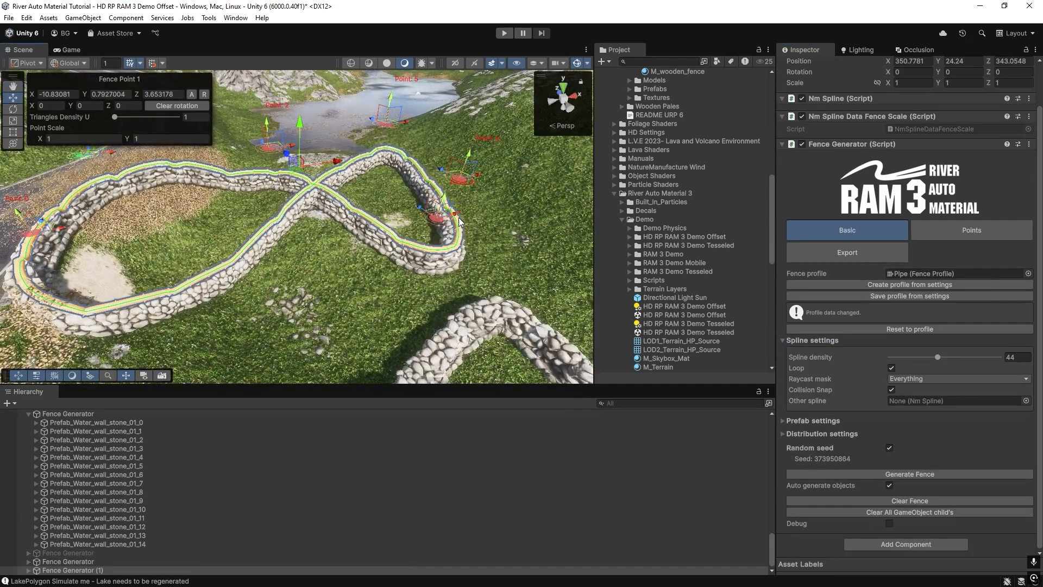
pyautogui.moveTo(457, 215); pyautogui.dragTo(588, 213)
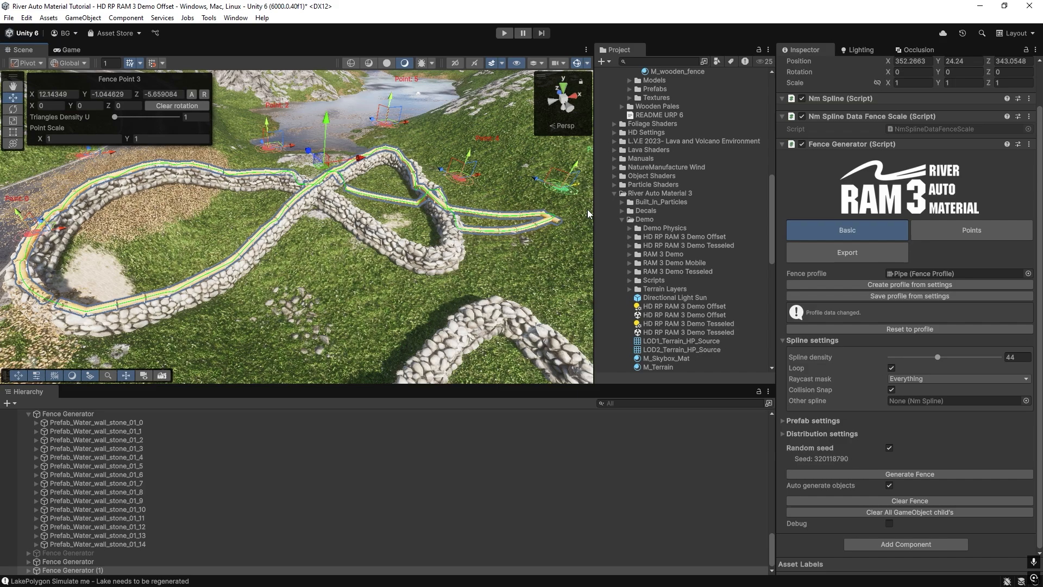
pyautogui.press('w')
pyautogui.moveTo(379, 286); pyautogui.dragTo(419, 279, button='right')
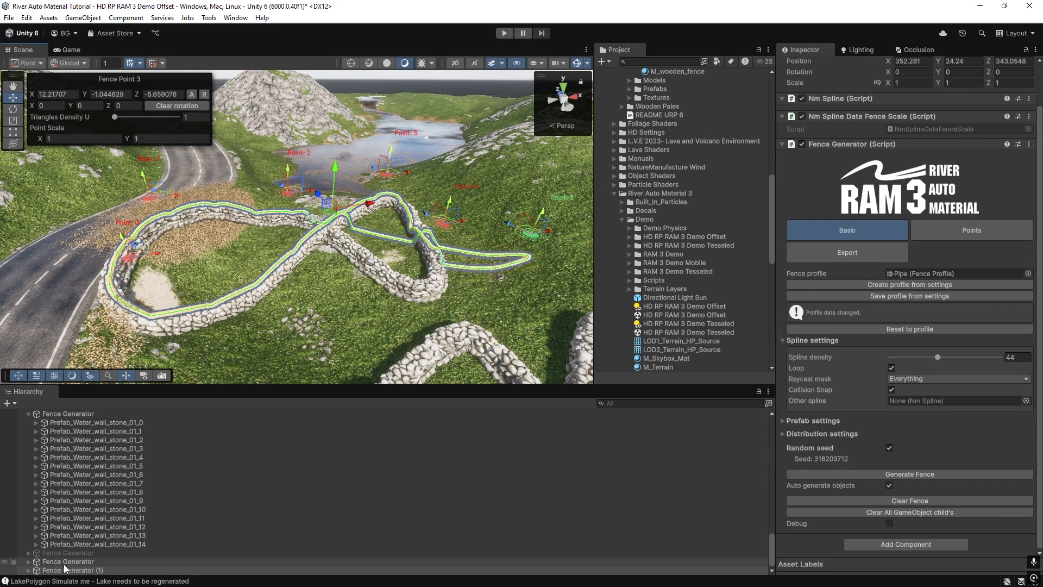
# Assign the original looped wall's Fence Generator as the pipe's Other spline.
pyautogui.moveTo(58, 568); pyautogui.dragTo(907, 401)
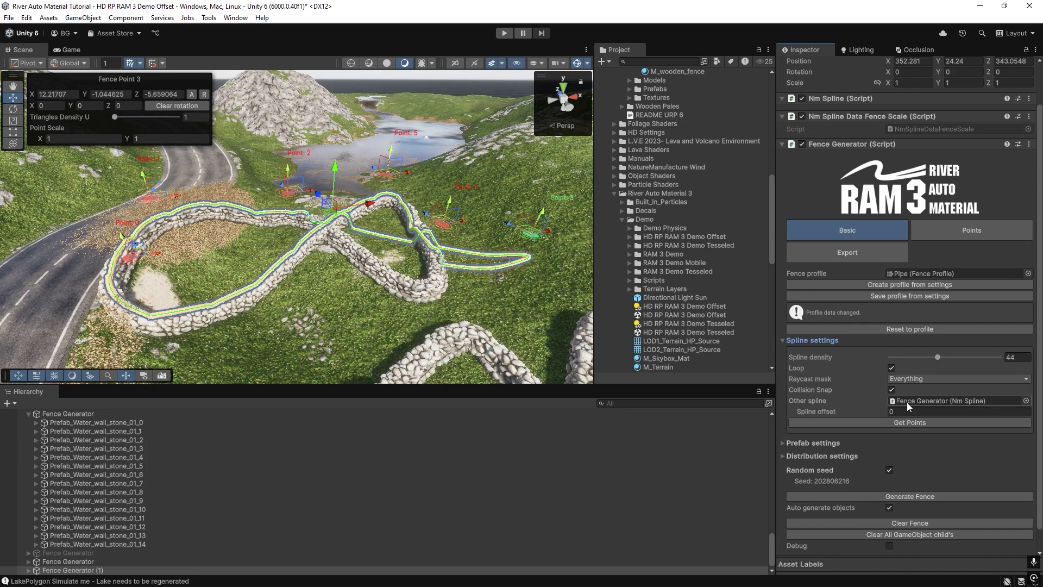
pyautogui.scroll(5, 267, 290)
pyautogui.scroll(1, 268, 290)
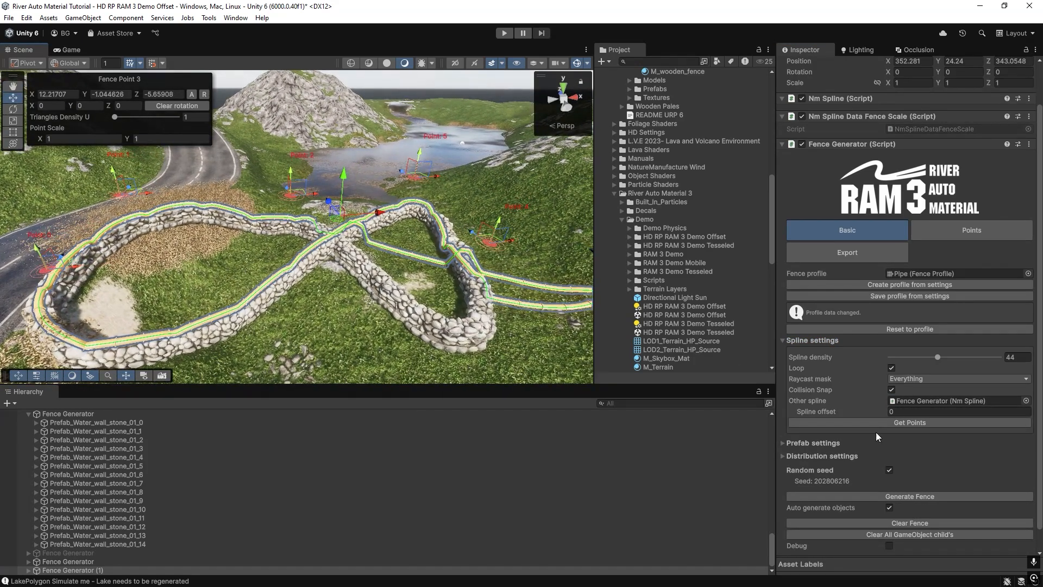
# Copy the stone wall's spline points into the pipe generator and turn off its Collision Snap.
pyautogui.click(872, 423)
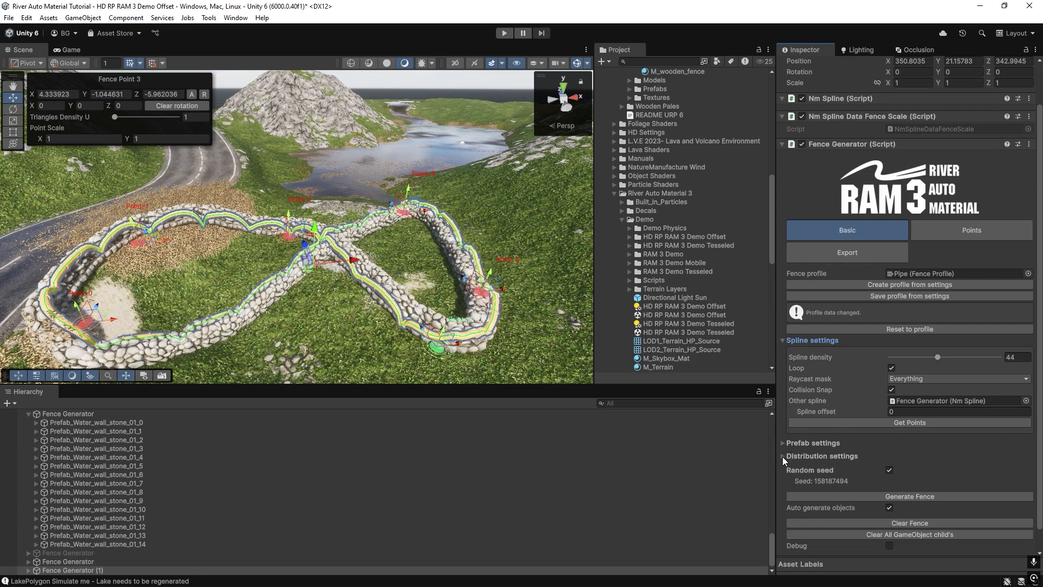
pyautogui.click(785, 442)
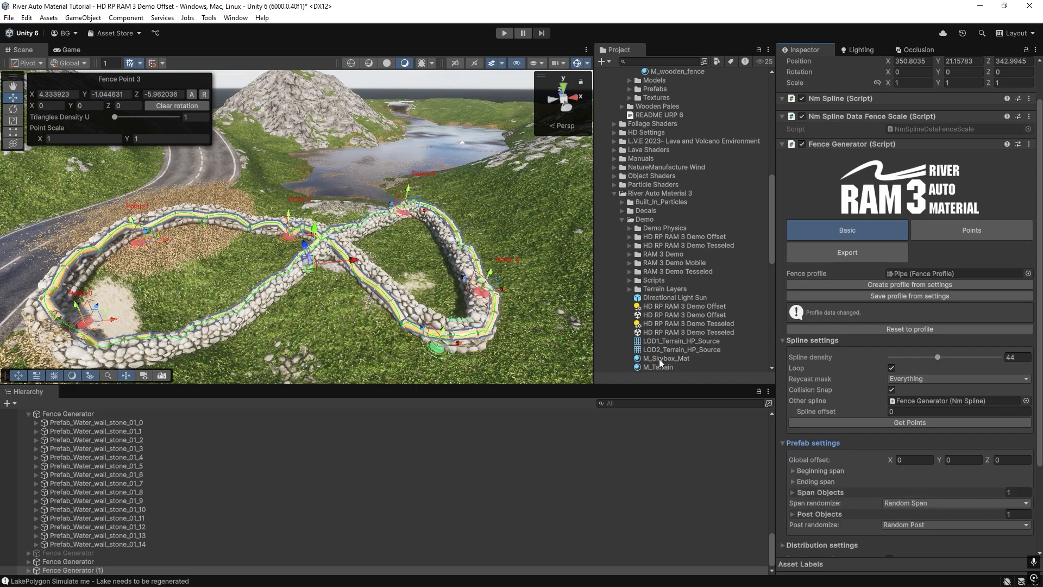
pyautogui.scroll(-3, 806, 360)
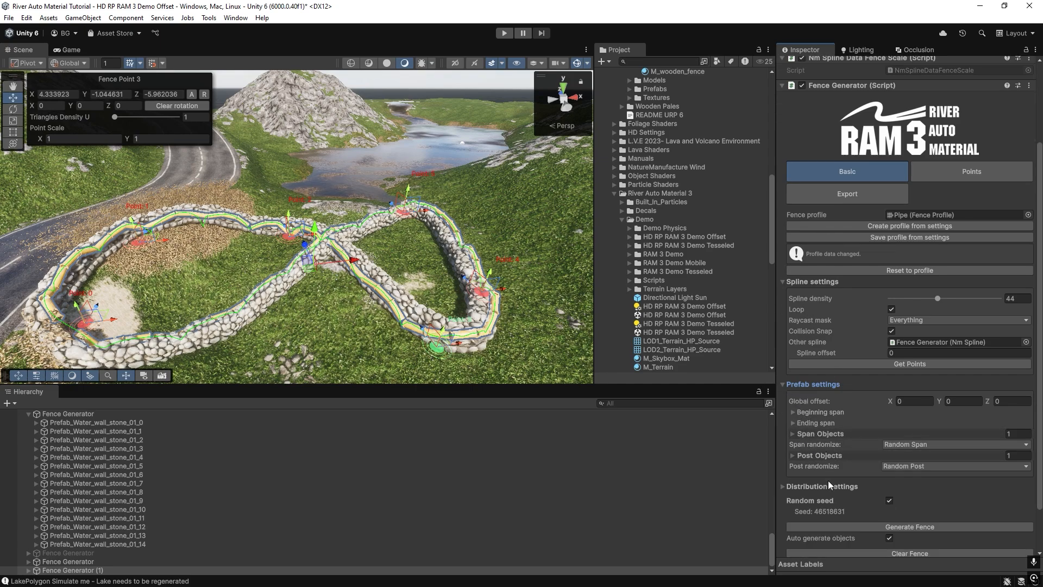
pyautogui.click(783, 487)
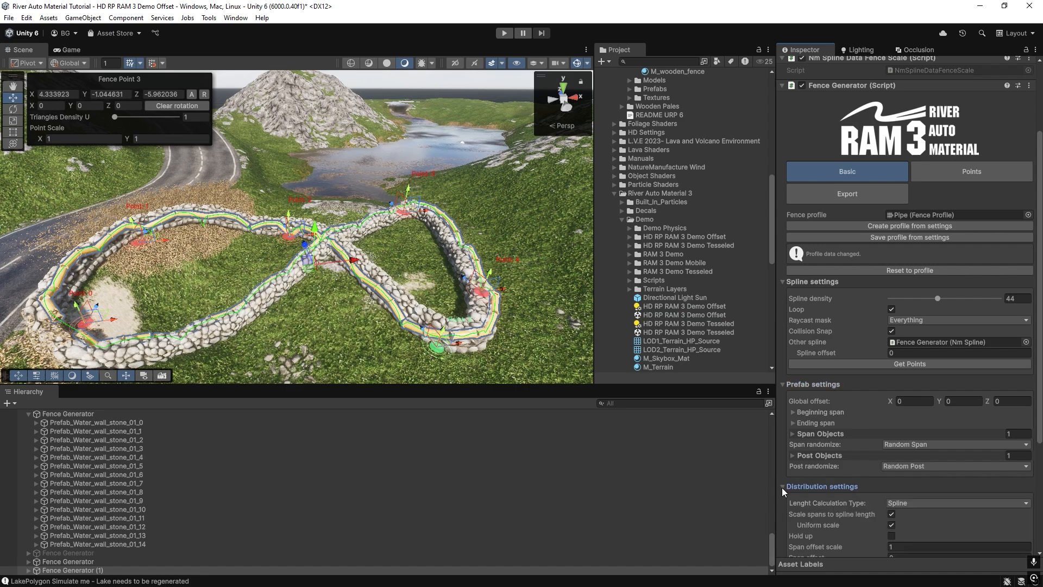
pyautogui.click(894, 330)
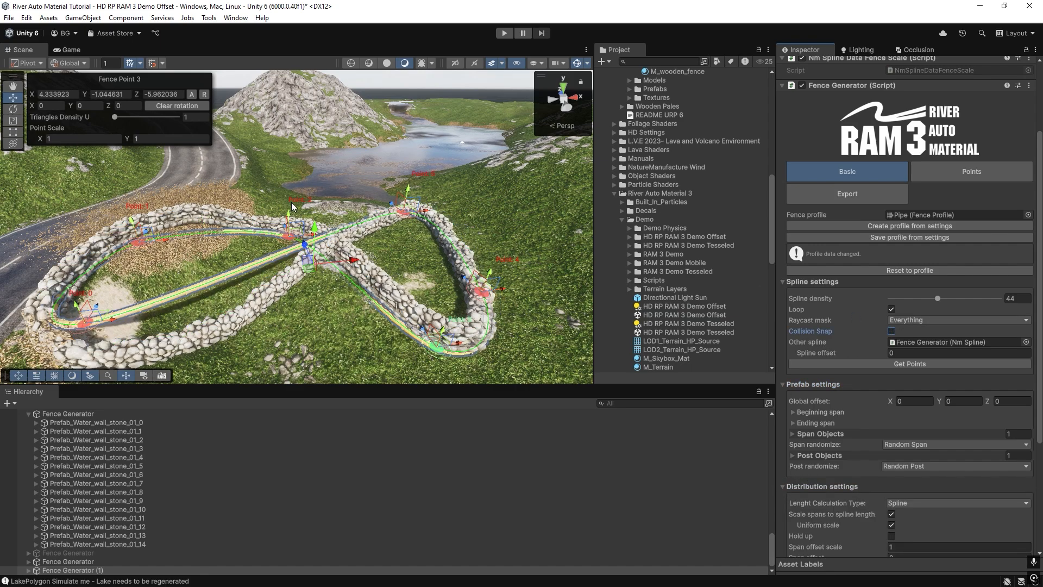
pyautogui.moveTo(292, 204); pyautogui.dragTo(326, 242, button='right')
pyautogui.moveTo(499, 306); pyautogui.dragTo(507, 282)
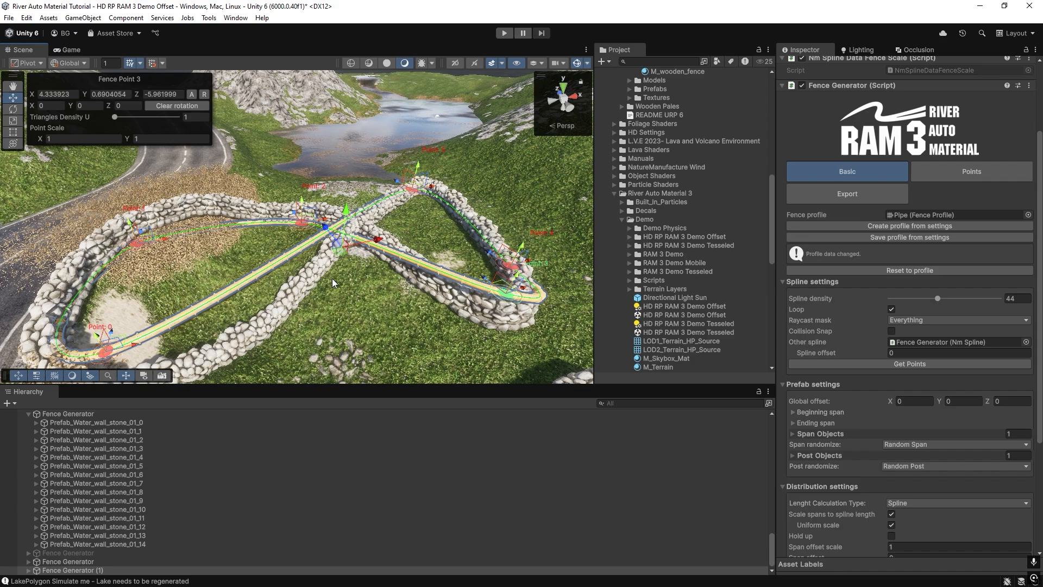
# Select the existing offset-span-with-post Pipe 2 generator, set its spline offset to 3, and regenerate it from the other spline's points.
pyautogui.moveTo(338, 246); pyautogui.dragTo(176, 198, button='right')
pyautogui.press('f')
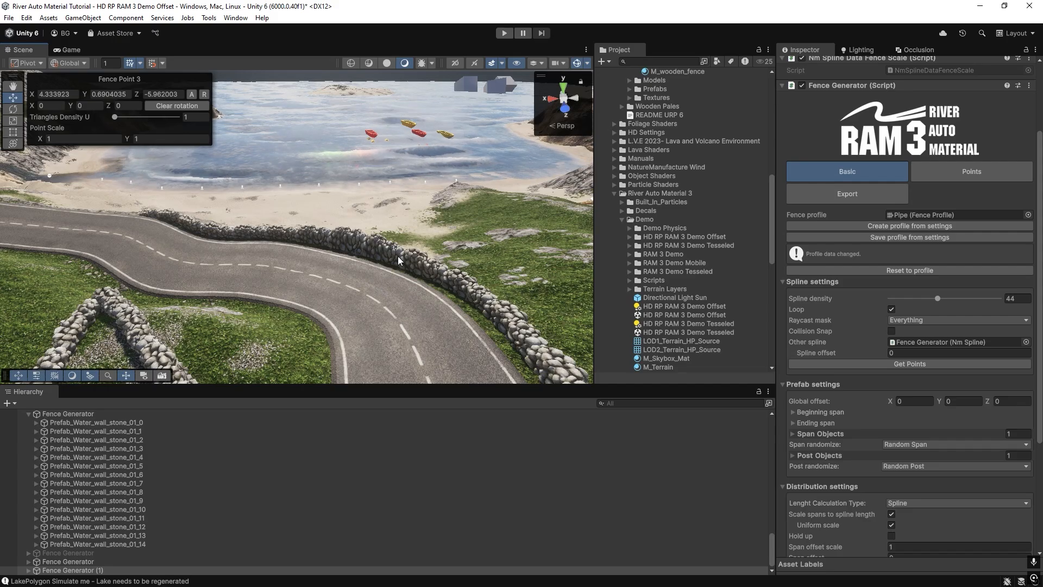
pyautogui.click(398, 256)
pyautogui.moveTo(424, 303); pyautogui.dragTo(676, 249, button='right')
pyautogui.click(676, 249)
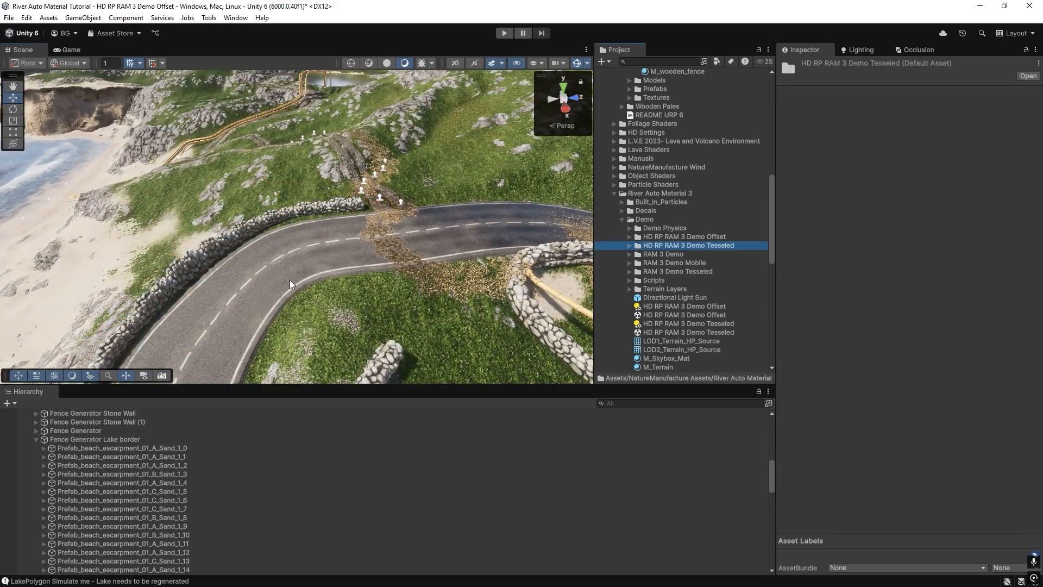
pyautogui.click(237, 270)
pyautogui.moveTo(238, 271); pyautogui.dragTo(383, 255, button='right')
pyautogui.click(686, 253)
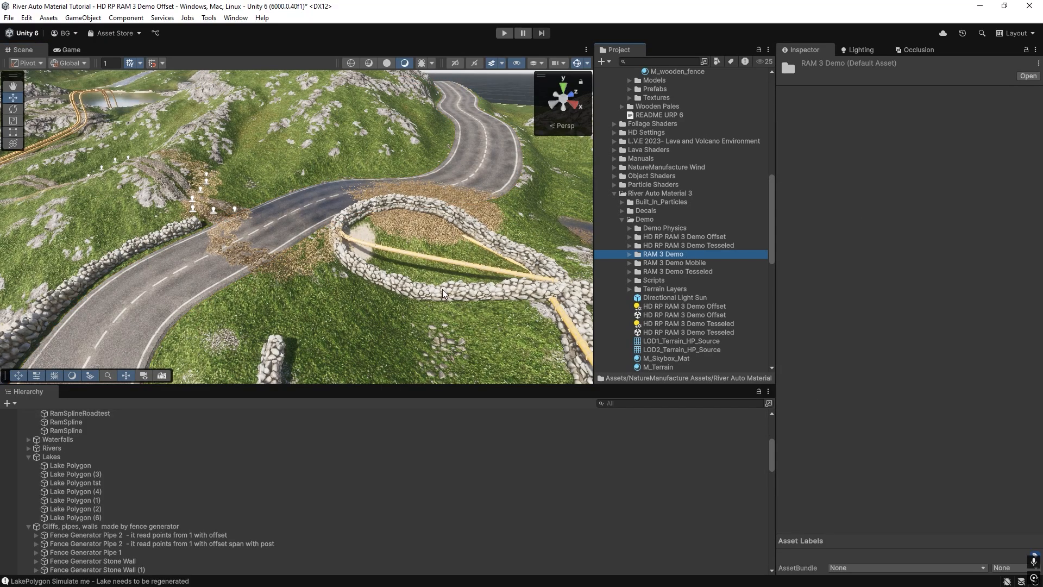
pyautogui.moveTo(315, 228); pyautogui.dragTo(359, 251, button='right')
pyautogui.click(375, 255)
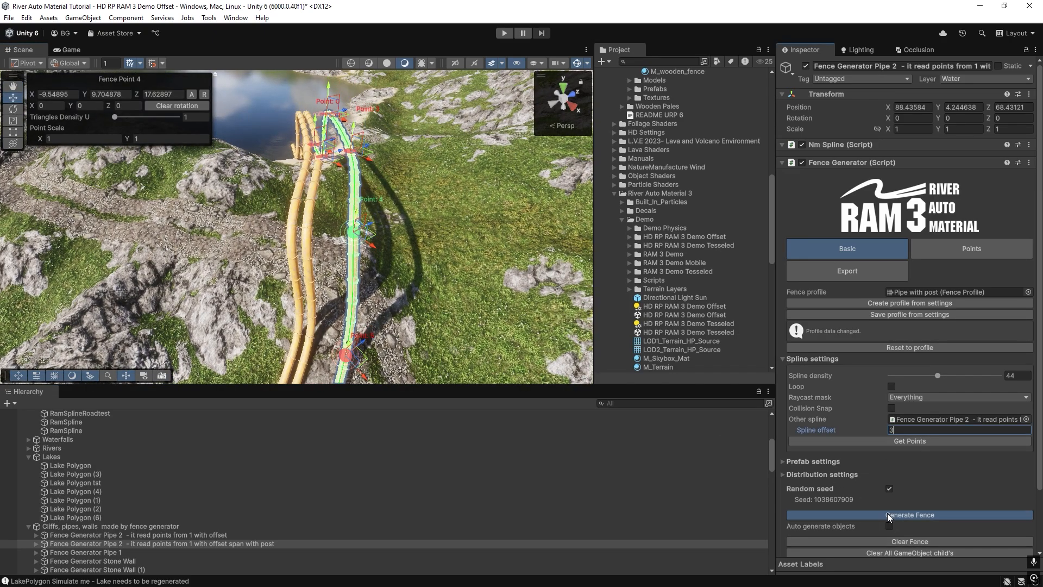
pyautogui.click(886, 441)
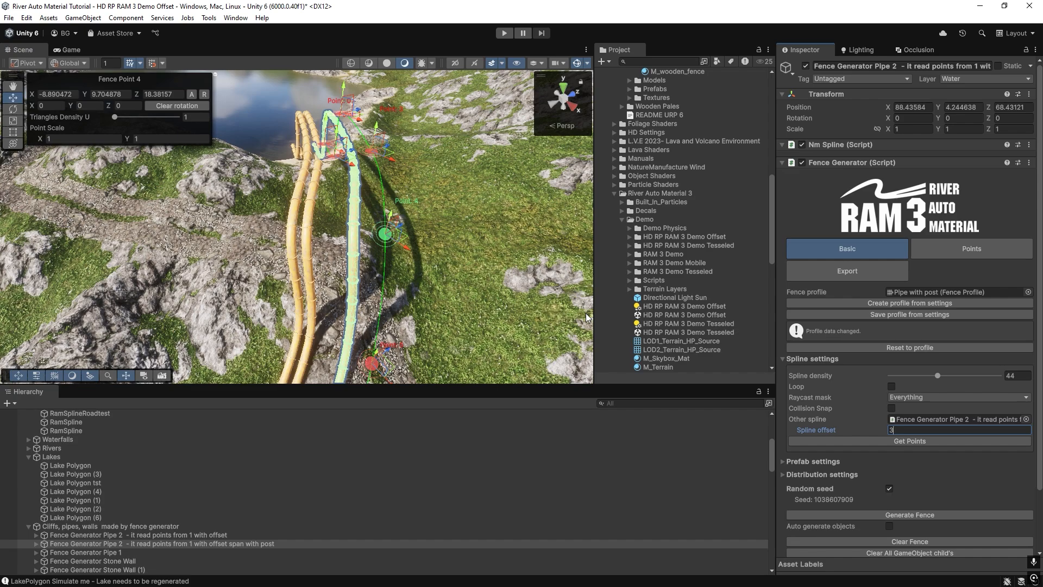
pyautogui.click(913, 516)
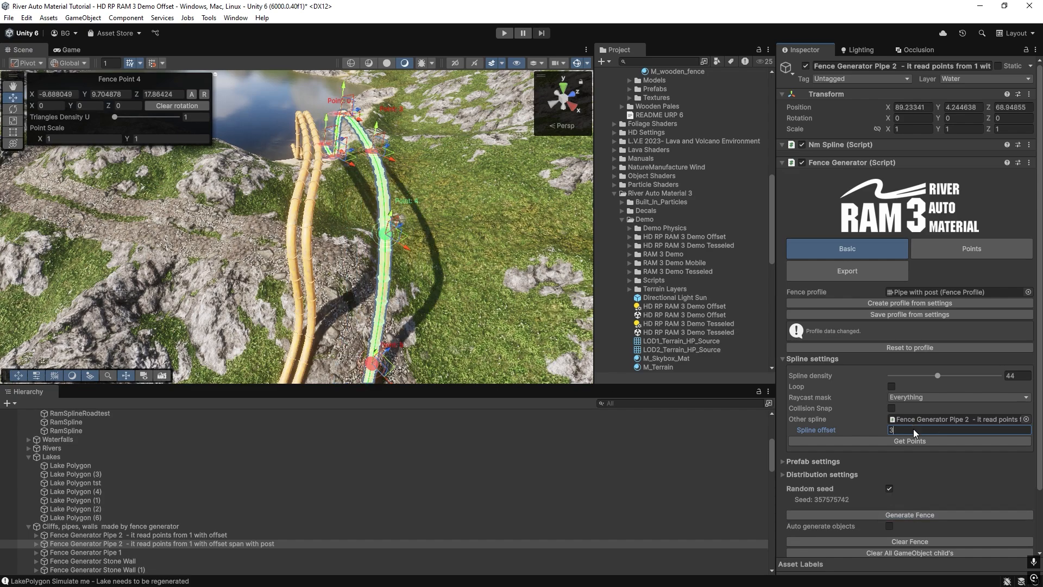
# Set the pipe's spline offset to 1, get the points again and regenerate the fence.
pyautogui.press('BackSpace')
pyautogui.write('1')
pyautogui.click(888, 442)
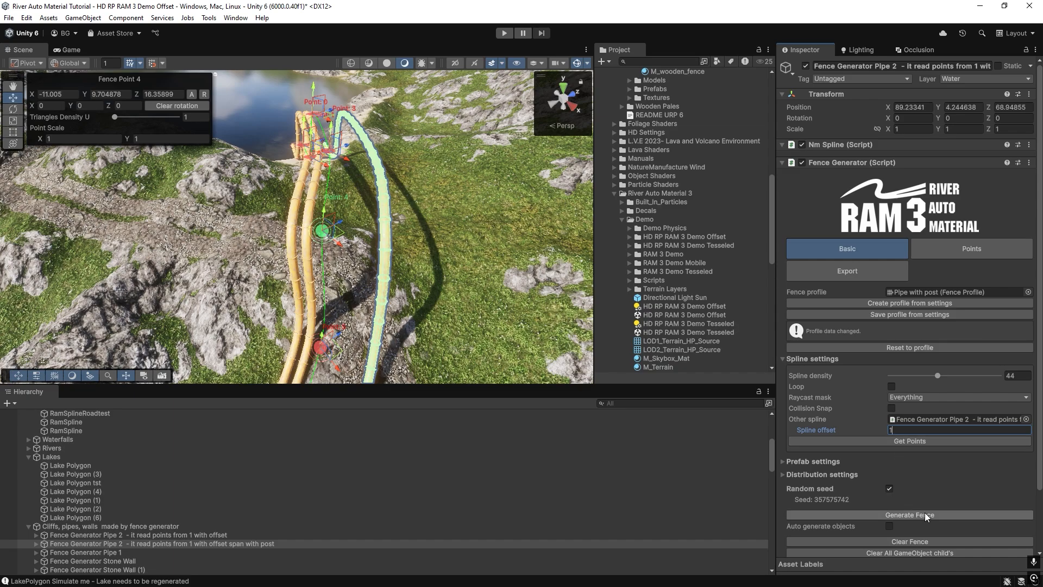
pyautogui.click(924, 514)
pyautogui.press('w')
pyautogui.moveTo(246, 252); pyautogui.dragTo(334, 266, button='right')
# Move point 4 of the middle pipe used as Other spline to about X -9.67, Z 17.28, and regenerate that pipe.
pyautogui.click(901, 419)
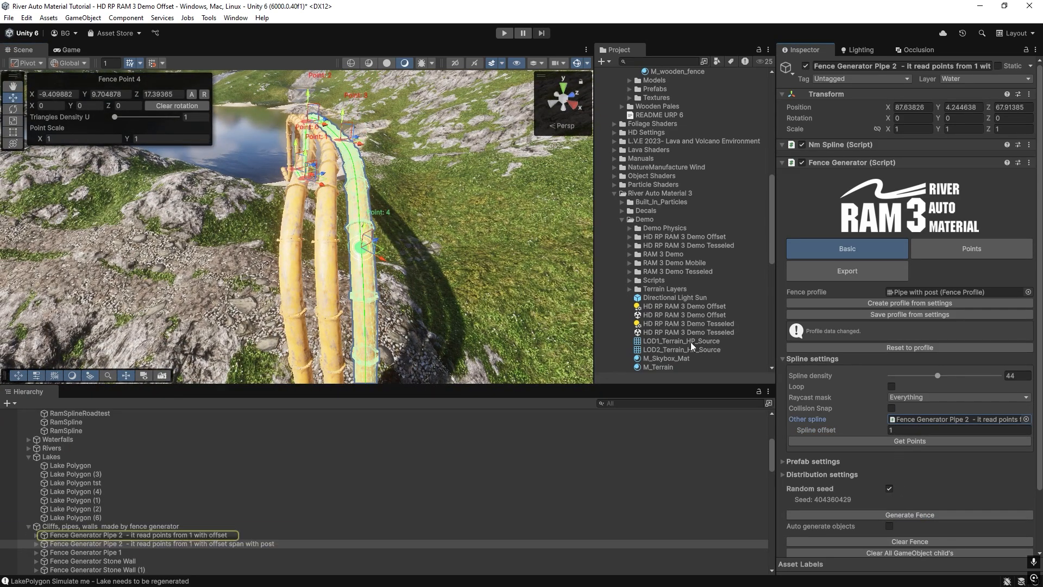
pyautogui.click(103, 536)
pyautogui.moveTo(346, 261); pyautogui.dragTo(330, 251)
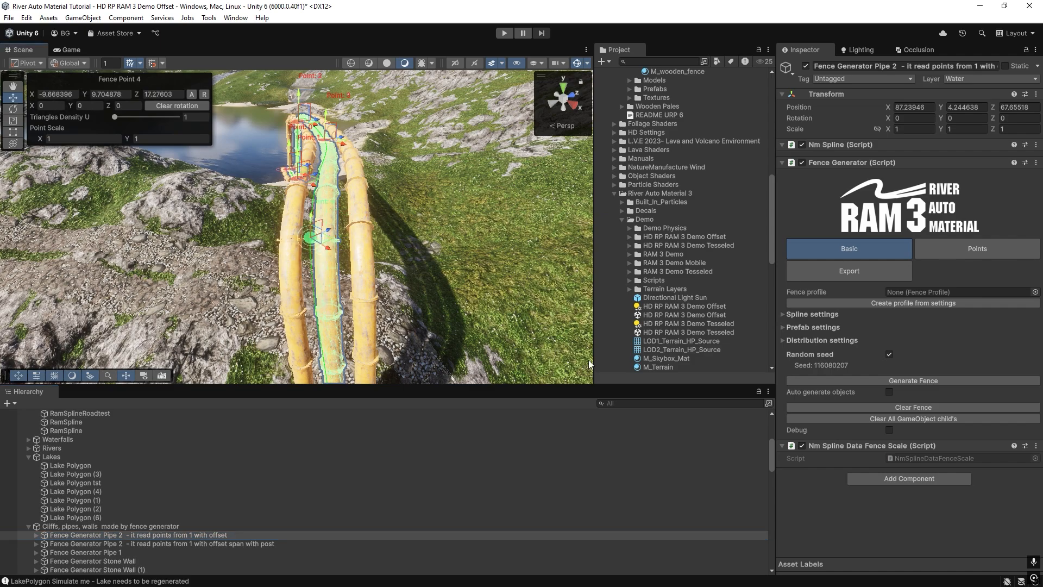
pyautogui.click(885, 381)
# Get the changed points for the outer pipe with posts and regenerate it to follow the middle pipe.
pyautogui.click(358, 263)
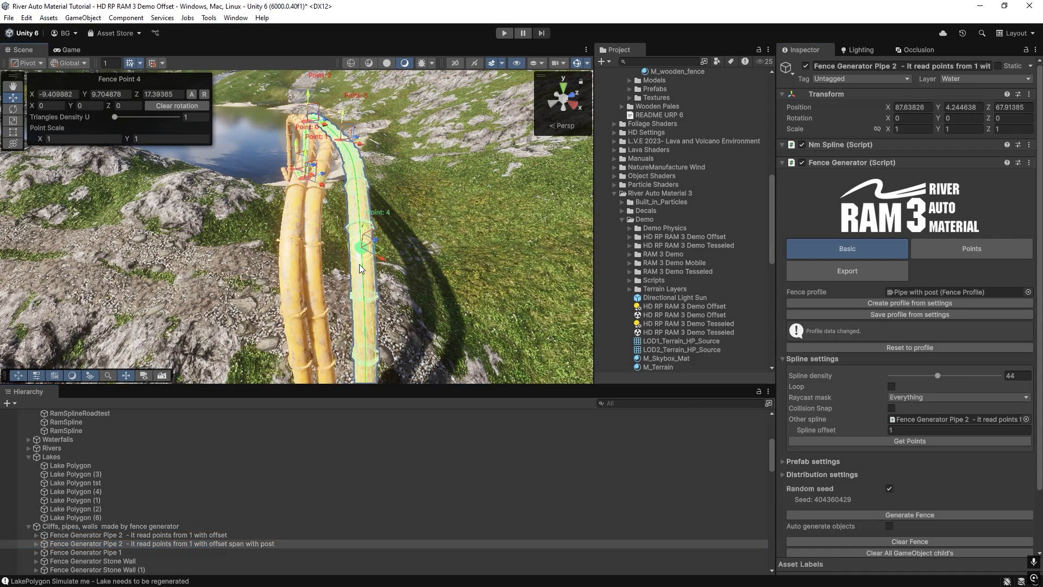
pyautogui.scroll(-3, 916, 482)
pyautogui.click(897, 448)
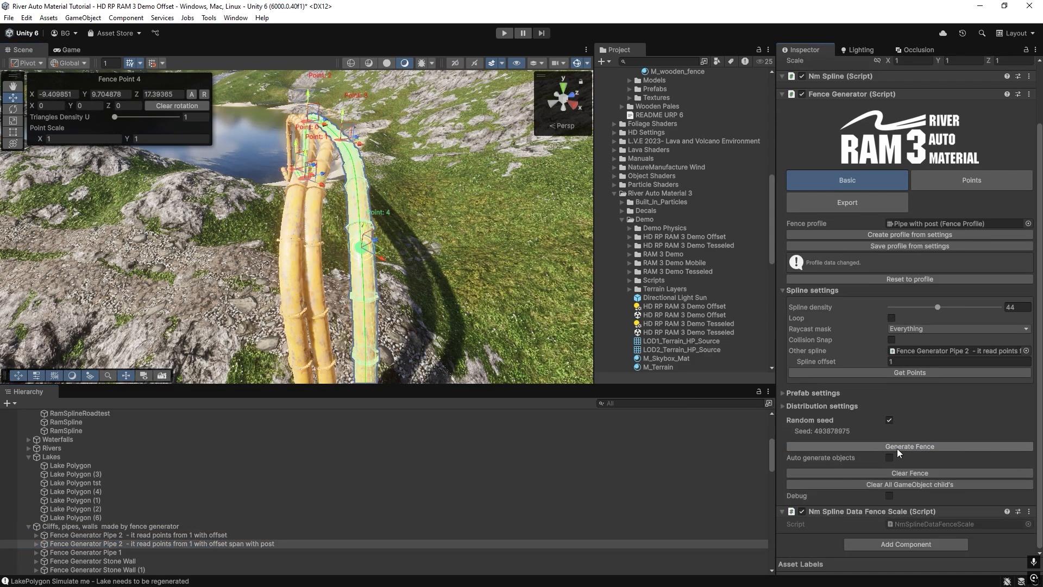
pyautogui.click(888, 377)
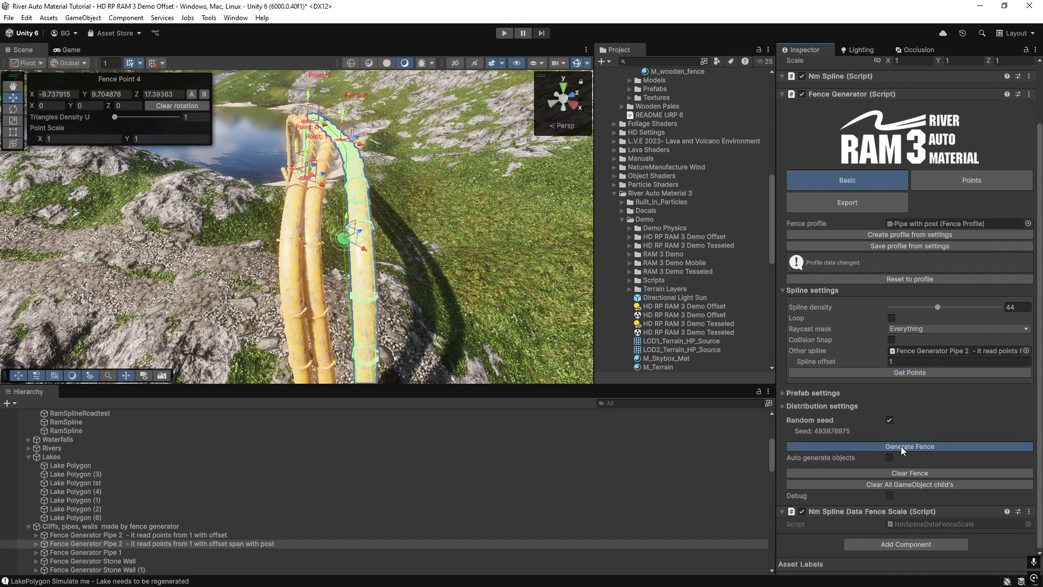
pyautogui.click(901, 445)
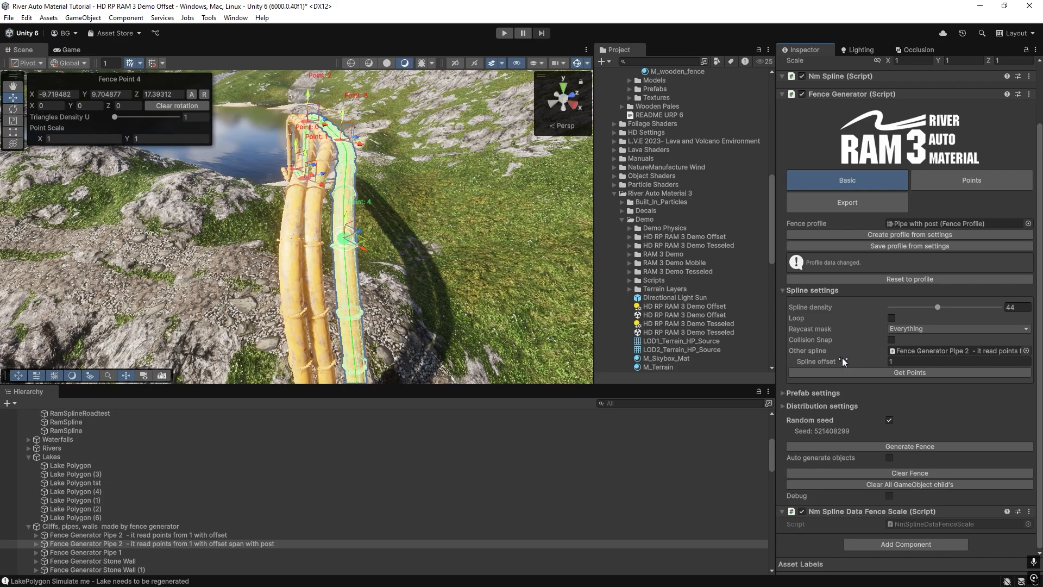
pyautogui.moveTo(200, 301); pyautogui.dragTo(234, 277, button='right')
pyautogui.press('w')
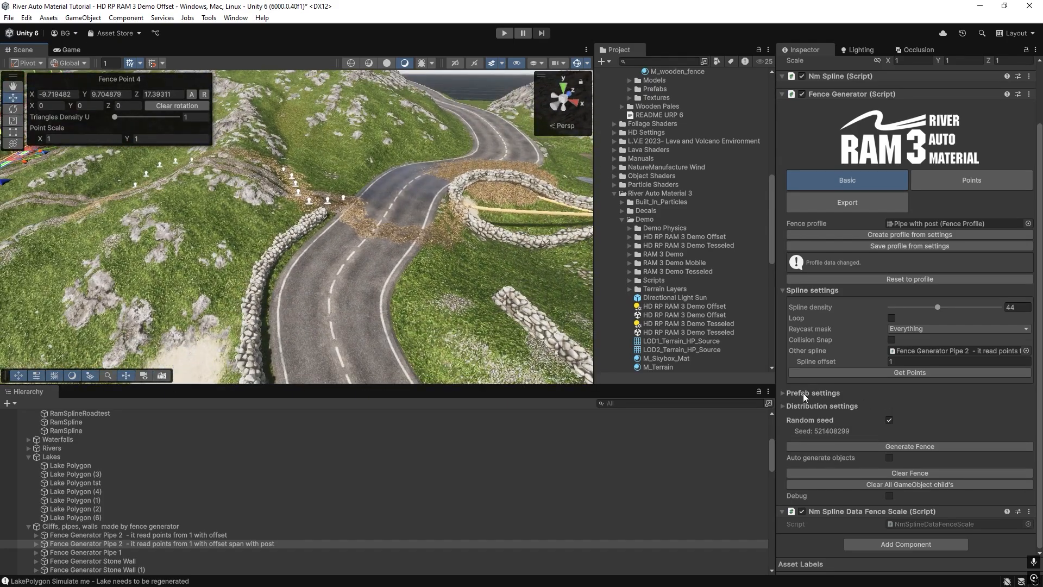
pyautogui.click(784, 392)
pyautogui.moveTo(348, 256); pyautogui.dragTo(296, 234, button='right')
pyautogui.scroll(-2, 875, 406)
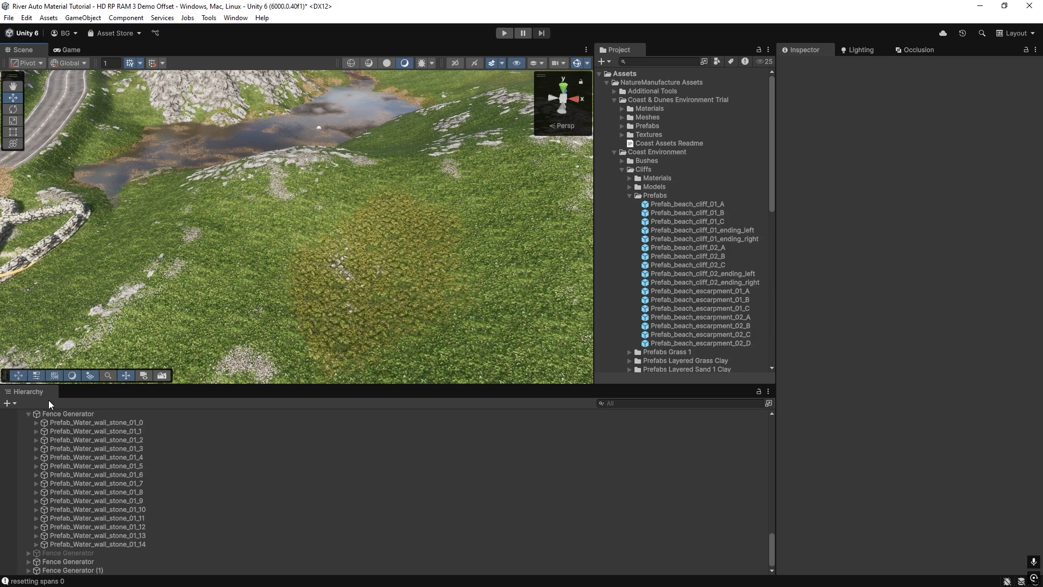
# Create a new NatureManufacture Fence Generator and place five spline points winding across the open grassy hillside.
pyautogui.click(15, 405)
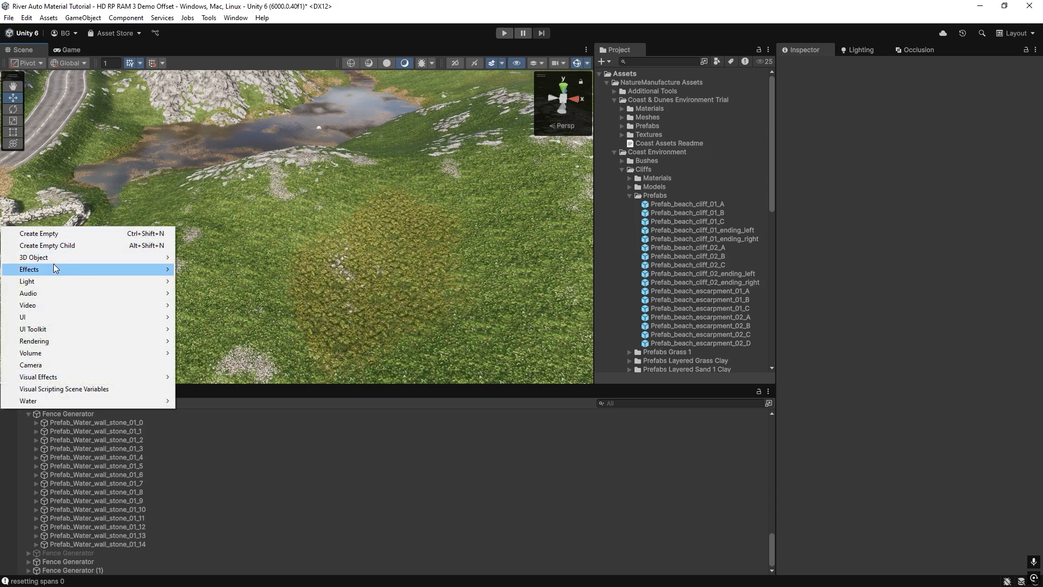
pyautogui.moveTo(52, 260)
pyautogui.moveTo(237, 374)
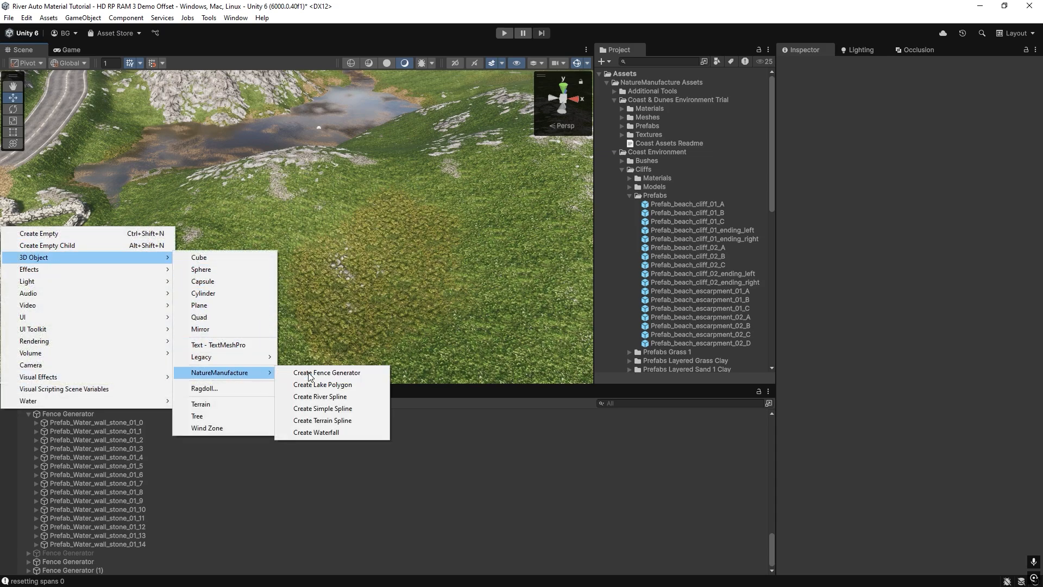
pyautogui.click(332, 372)
pyautogui.keyDown('ctrl'); pyautogui.click(172, 284); pyautogui.keyUp('ctrl')
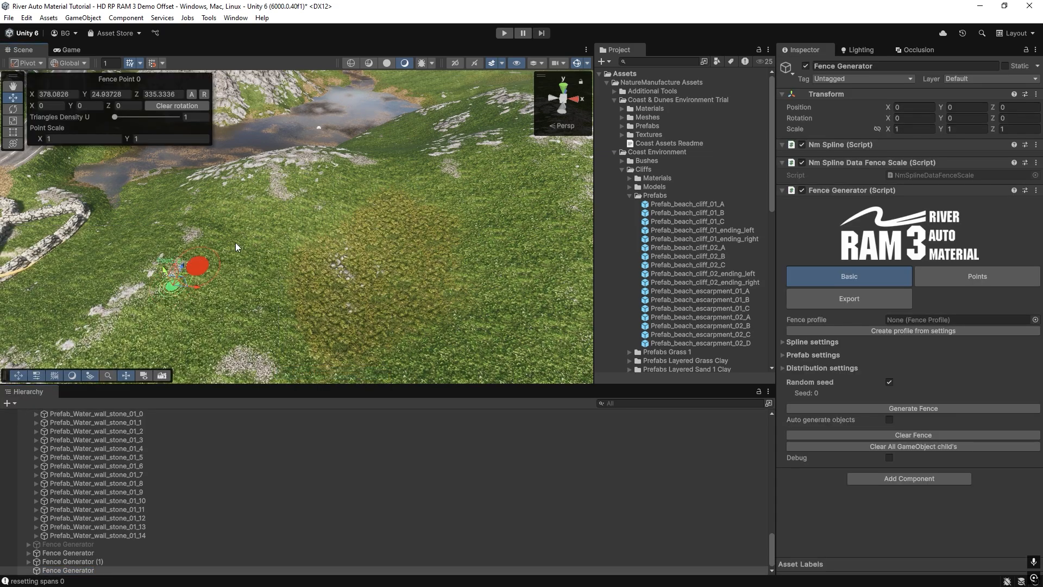
pyautogui.keyDown('ctrl'); pyautogui.click(284, 197); pyautogui.keyUp('ctrl')
pyautogui.keyDown('ctrl'); pyautogui.click(414, 320); pyautogui.keyUp('ctrl')
pyautogui.keyDown('ctrl'); pyautogui.click(548, 228); pyautogui.keyUp('ctrl')
pyautogui.keyDown('ctrl'); pyautogui.click(492, 106); pyautogui.keyUp('ctrl')
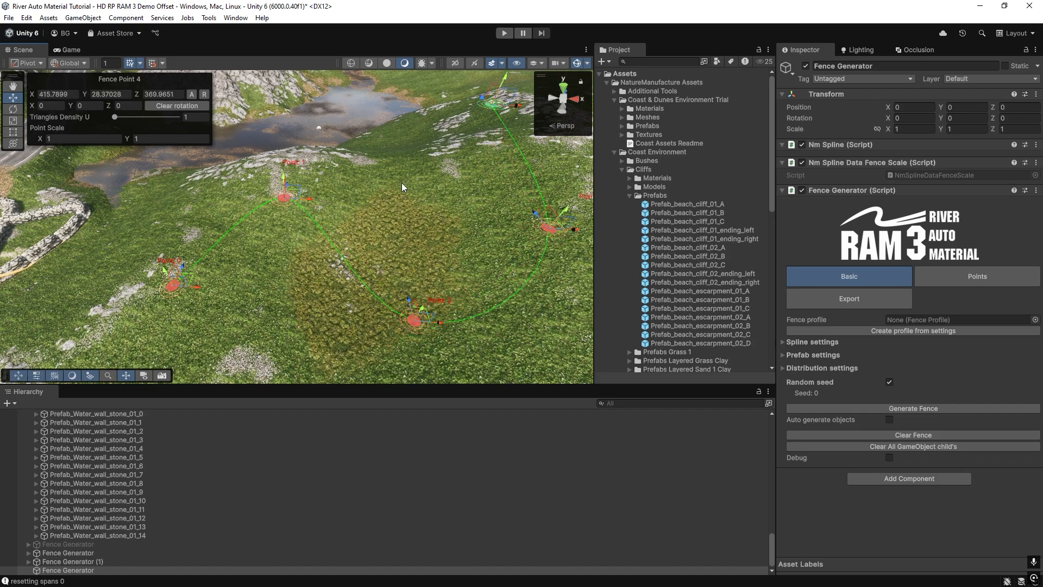
# Move the new spline's fence point 0 along the X axis to about 374.04.
pyautogui.moveTo(331, 233); pyautogui.dragTo(201, 277, button='right')
pyautogui.moveTo(210, 282); pyautogui.dragTo(144, 287)
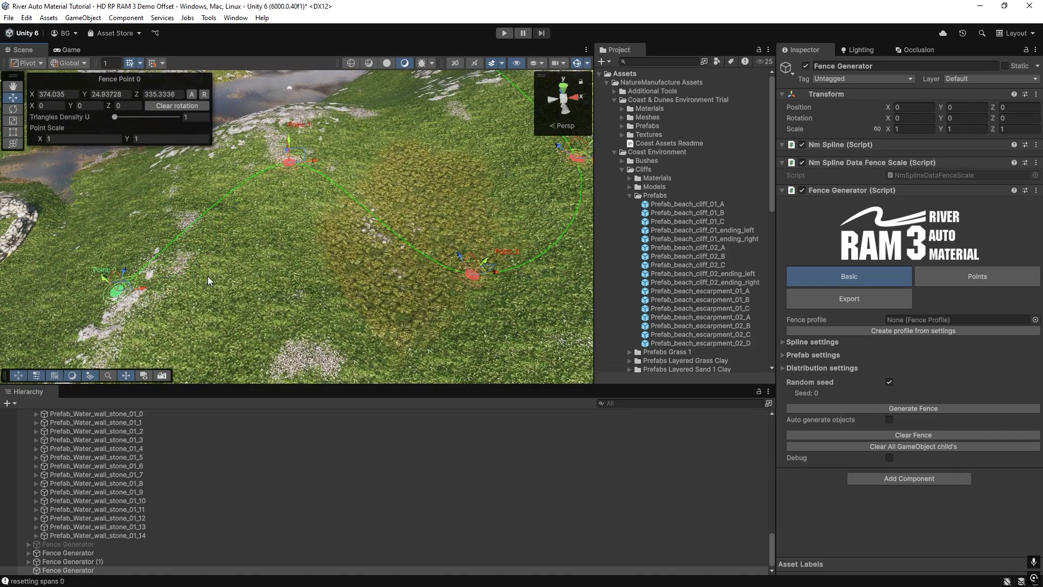
pyautogui.moveTo(144, 287); pyautogui.dragTo(81, 280, button='right')
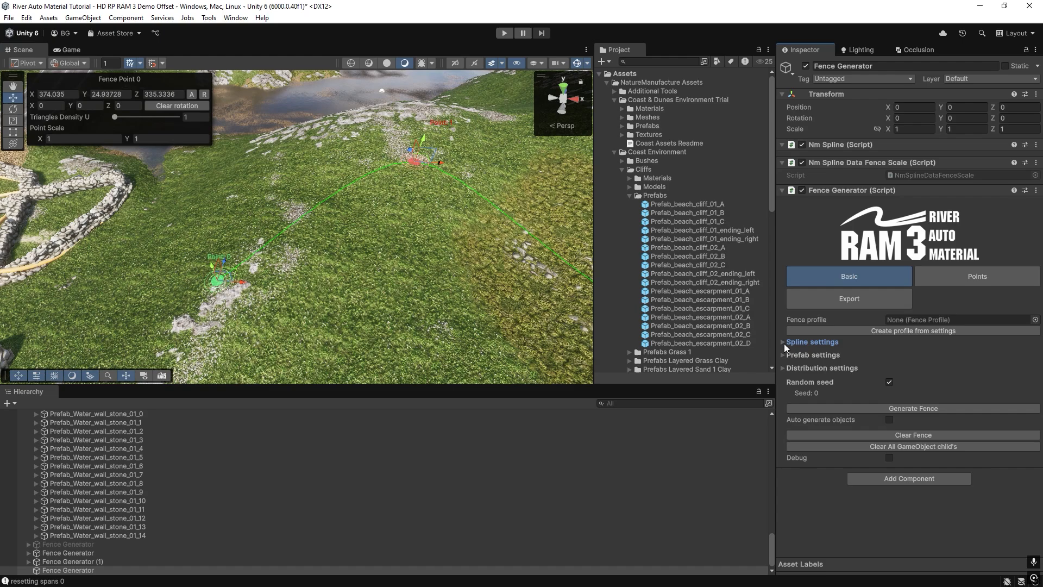
# Enable Bend Meshes and automatic object generation for the new fence generator.
pyautogui.click(783, 341)
pyautogui.moveTo(473, 247); pyautogui.dragTo(478, 256, button='right')
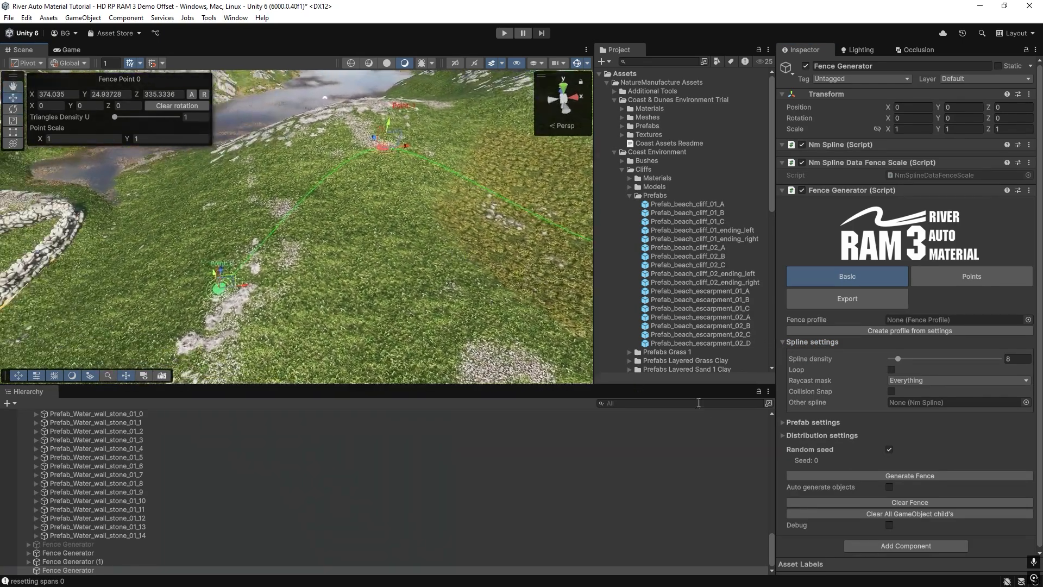
pyautogui.click(780, 435)
pyautogui.scroll(-3, 833, 416)
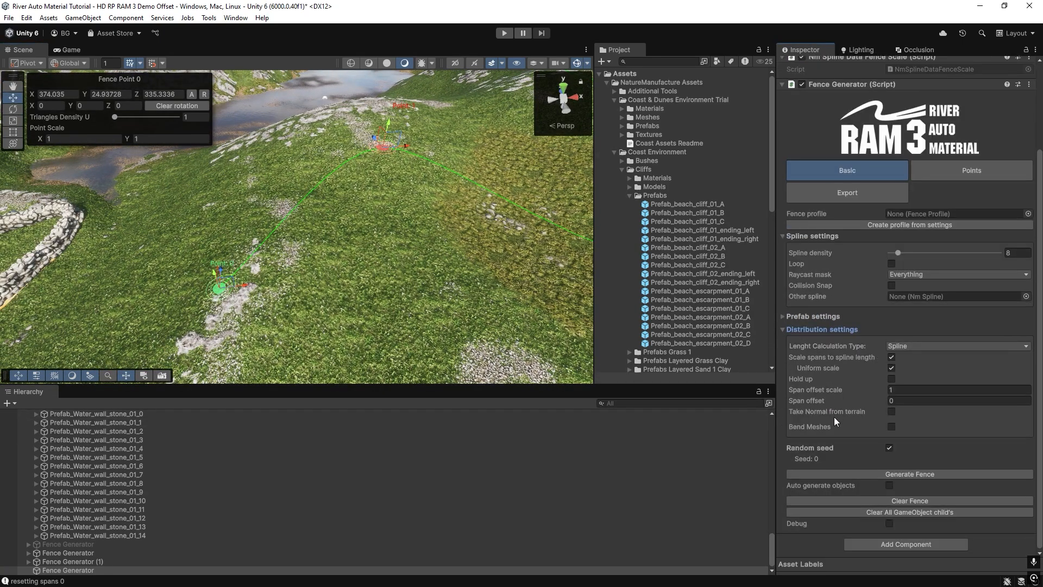
pyautogui.click(891, 427)
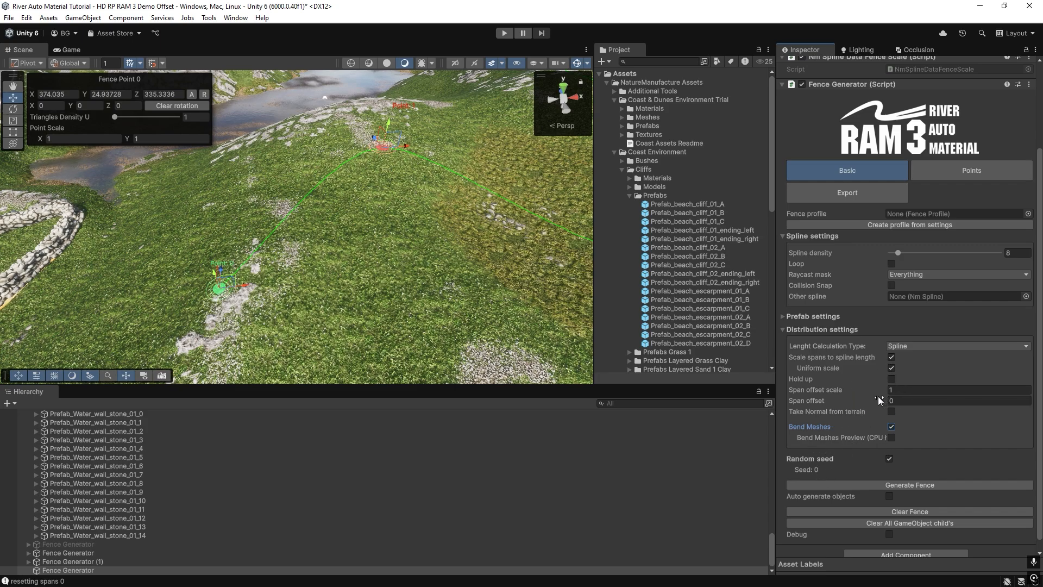
pyautogui.click(888, 498)
pyautogui.scroll(2, 362, 270)
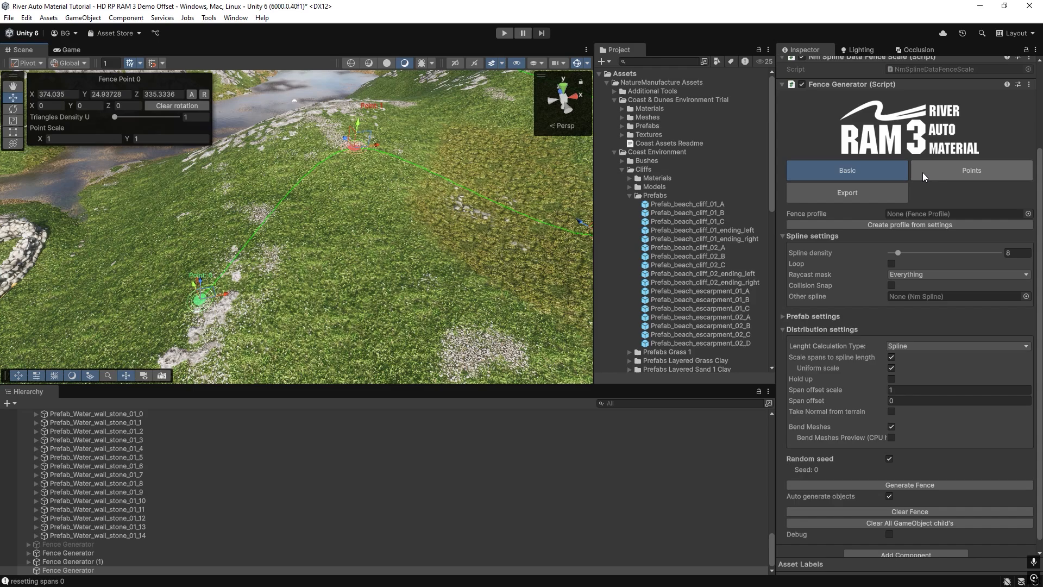
# Add one span object to the new generator and assign Prefab_beach_cliff_02_A to it.
pyautogui.click(784, 316)
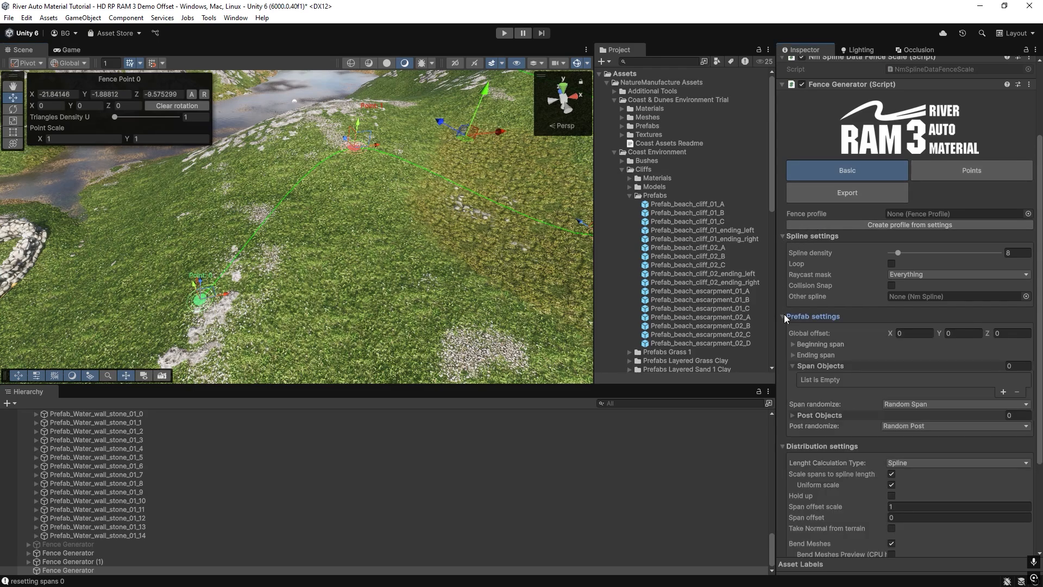
pyautogui.moveTo(329, 286); pyautogui.dragTo(285, 258, button='right')
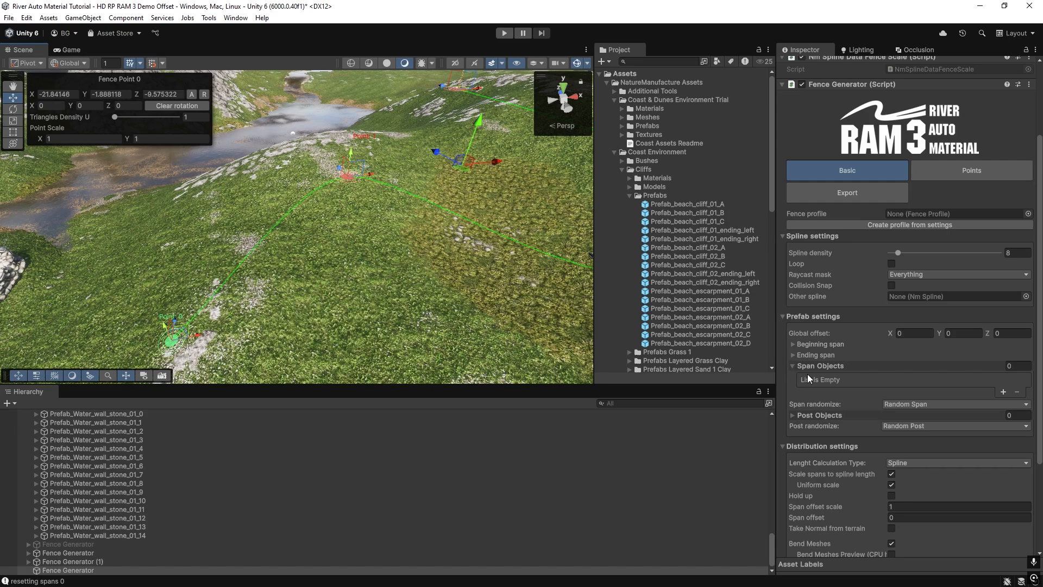
pyautogui.click(1002, 392)
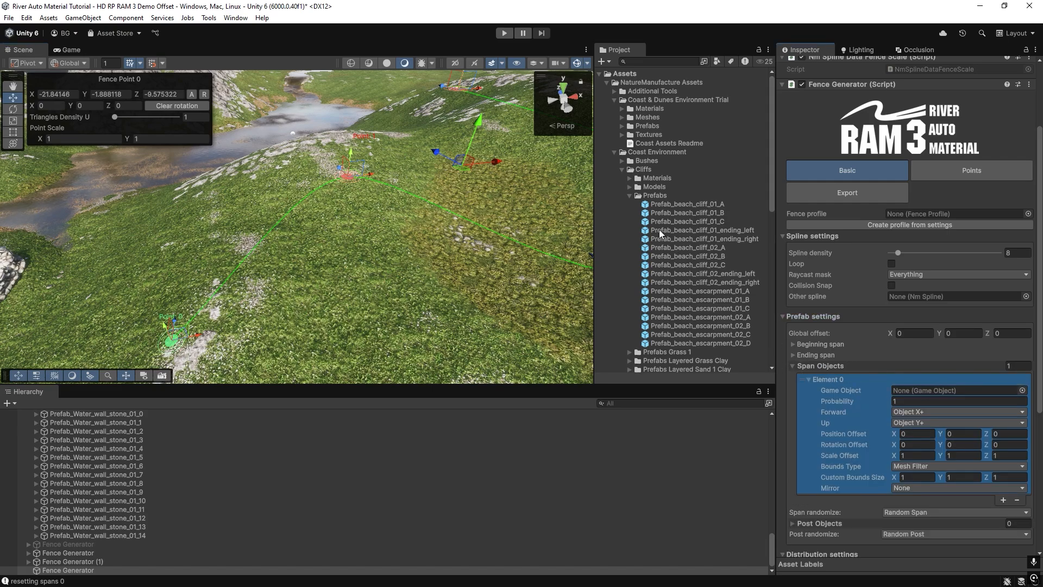
pyautogui.moveTo(688, 249); pyautogui.dragTo(923, 389)
pyautogui.press('s')
pyautogui.moveTo(308, 227); pyautogui.dragTo(488, 213, button='right')
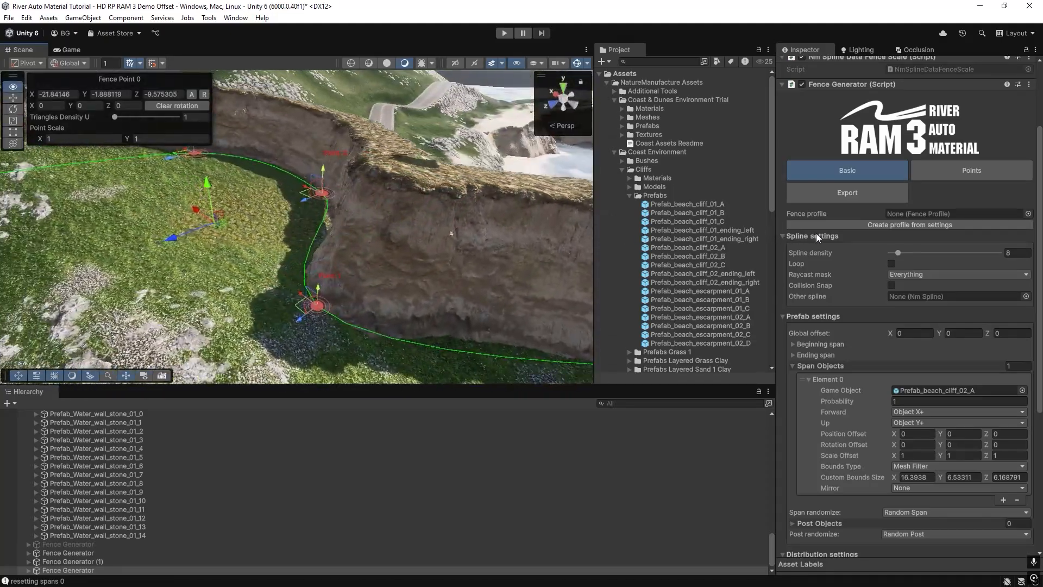
# Adjust fence points 2 and 3 of the cliff spline on the grassy hillside.
pyautogui.moveTo(838, 218); pyautogui.dragTo(307, 285, button='right')
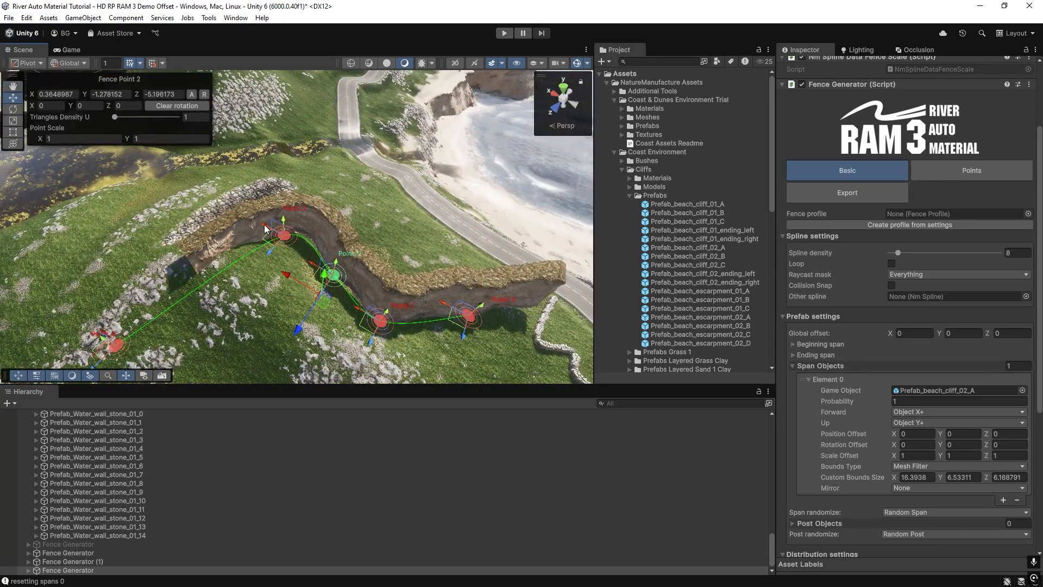
pyautogui.moveTo(224, 220); pyautogui.dragTo(224, 242, button='right')
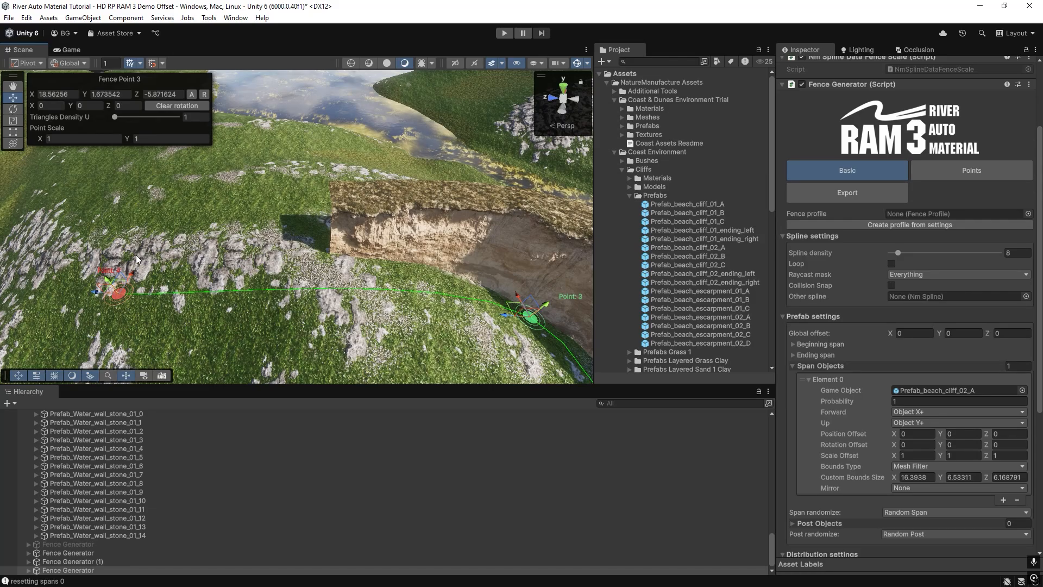
pyautogui.moveTo(247, 256); pyautogui.dragTo(351, 176, button='right')
# Add a second span object to the cliff fence generator, using Prefab_beach_cliff_02_A.
pyautogui.scroll(-3, 956, 386)
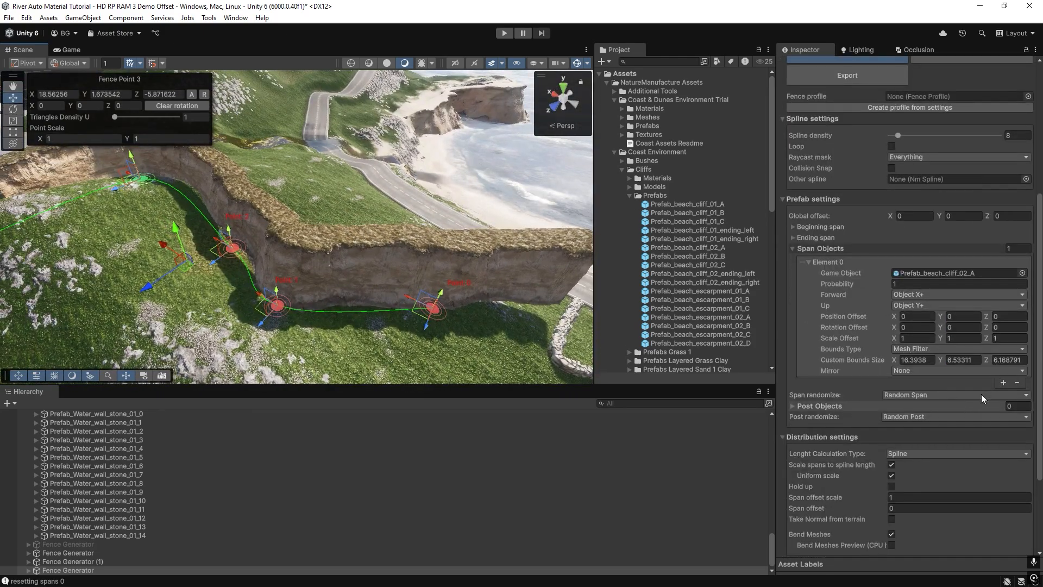
pyautogui.click(1002, 383)
pyautogui.click(937, 392)
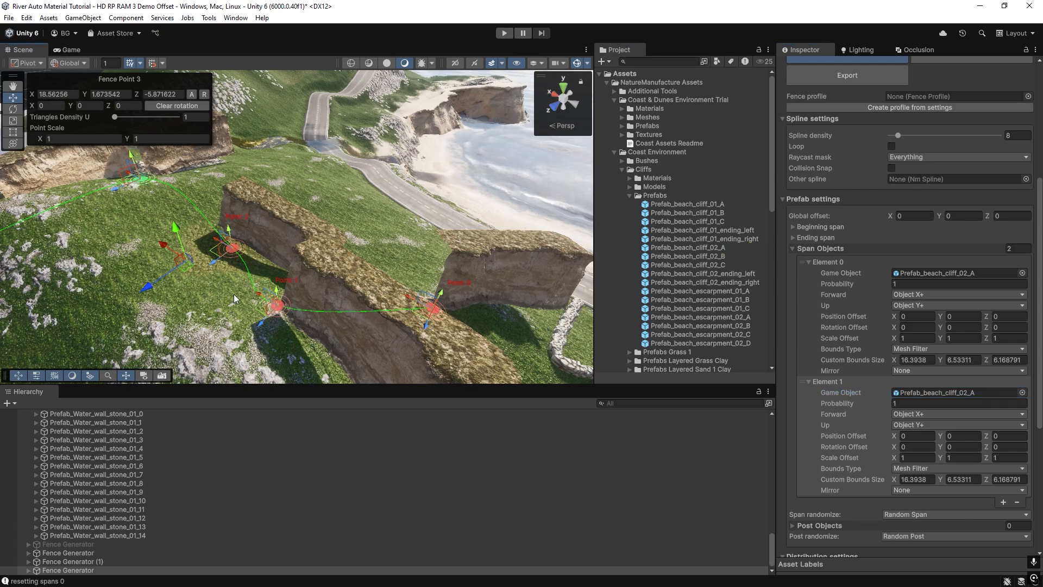
pyautogui.moveTo(231, 296); pyautogui.dragTo(227, 282, button='right')
pyautogui.moveTo(495, 360); pyautogui.dragTo(410, 266, button='right')
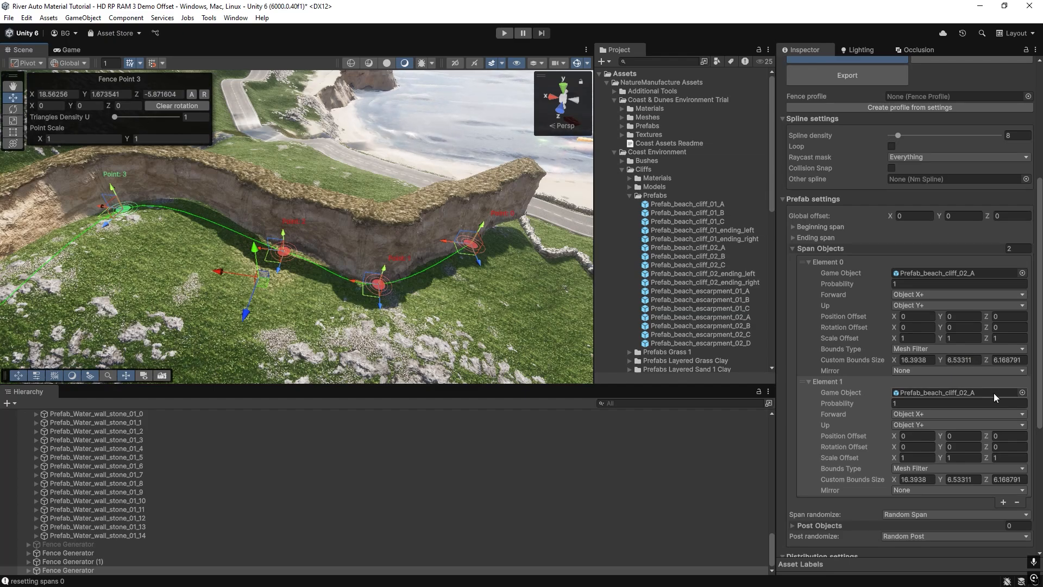
# Add a third span object to the cliff fence generator and assign Prefab_beach_cliff_02_C to it.
pyautogui.scroll(-3, 990, 435)
pyautogui.click(1002, 444)
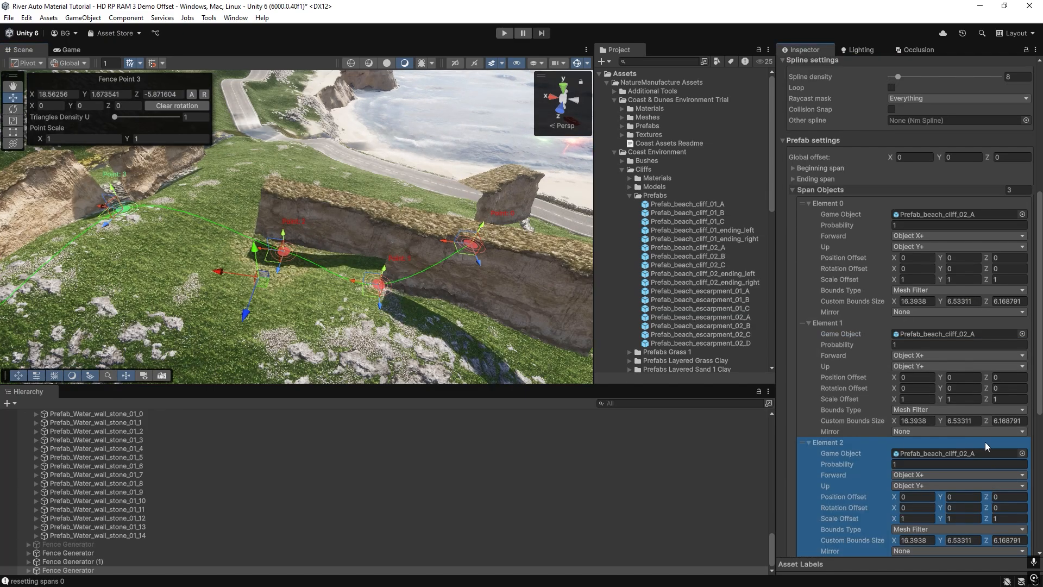
pyautogui.click(920, 455)
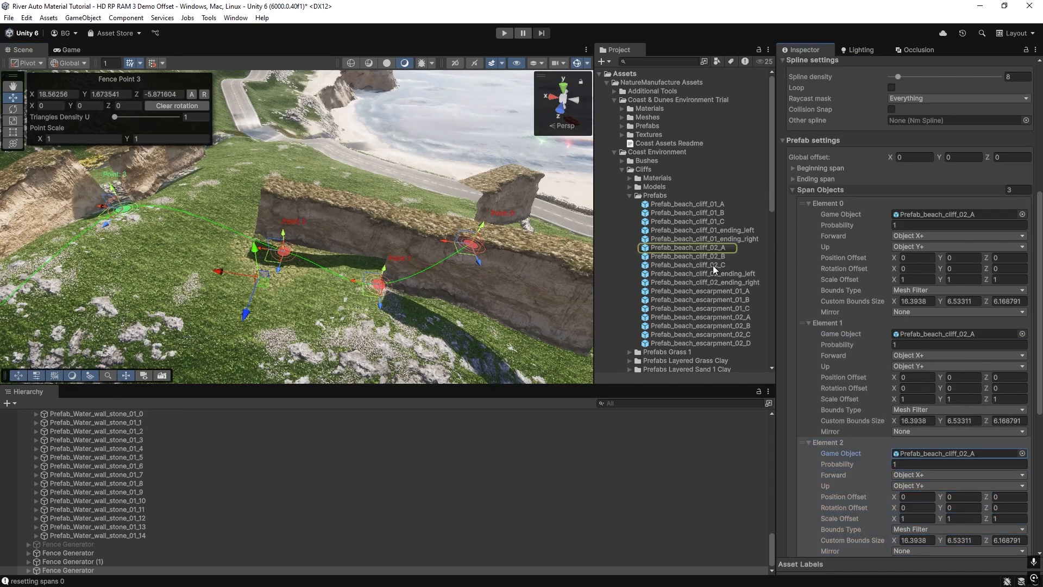
pyautogui.moveTo(713, 265); pyautogui.dragTo(964, 461)
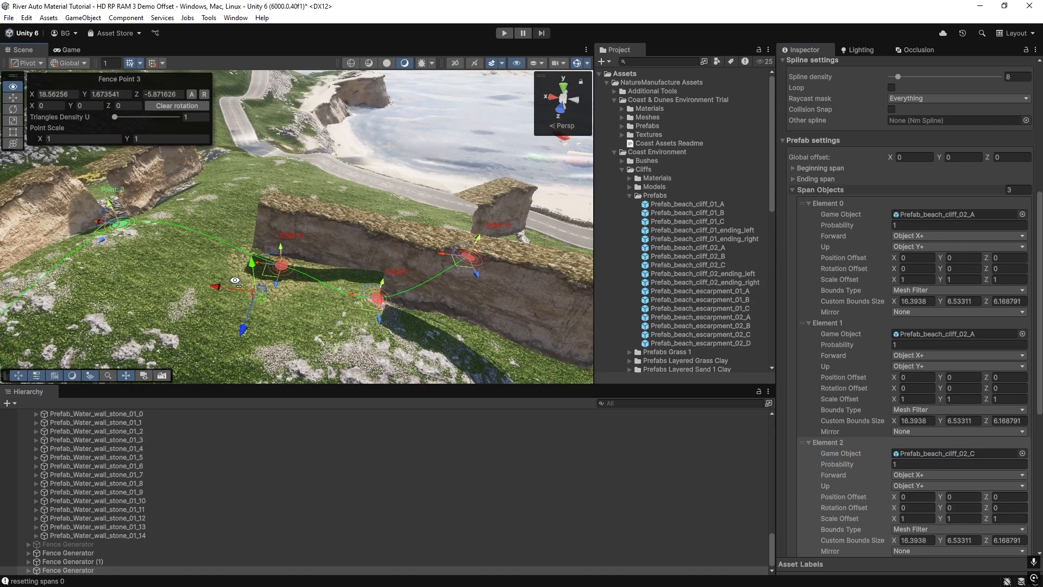
pyautogui.moveTo(331, 261); pyautogui.dragTo(417, 264, button='right')
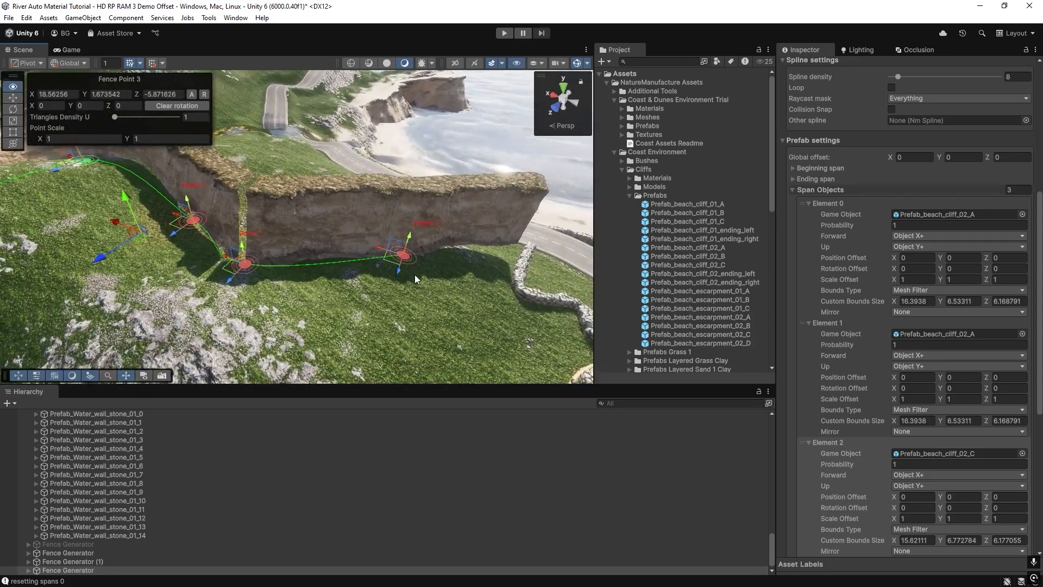
# Place a standalone Prefab_beach_cliff_02_A instance on the grass beside the generated cliff as an axis reference.
pyautogui.click(682, 204)
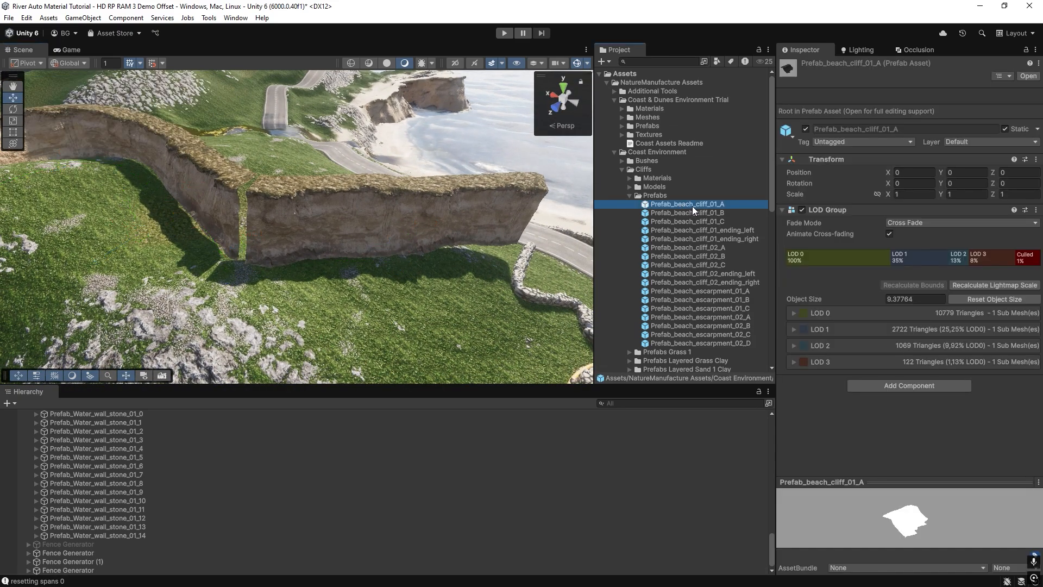
pyautogui.moveTo(693, 247); pyautogui.dragTo(381, 286)
pyautogui.moveTo(380, 286); pyautogui.dragTo(311, 278, button='right')
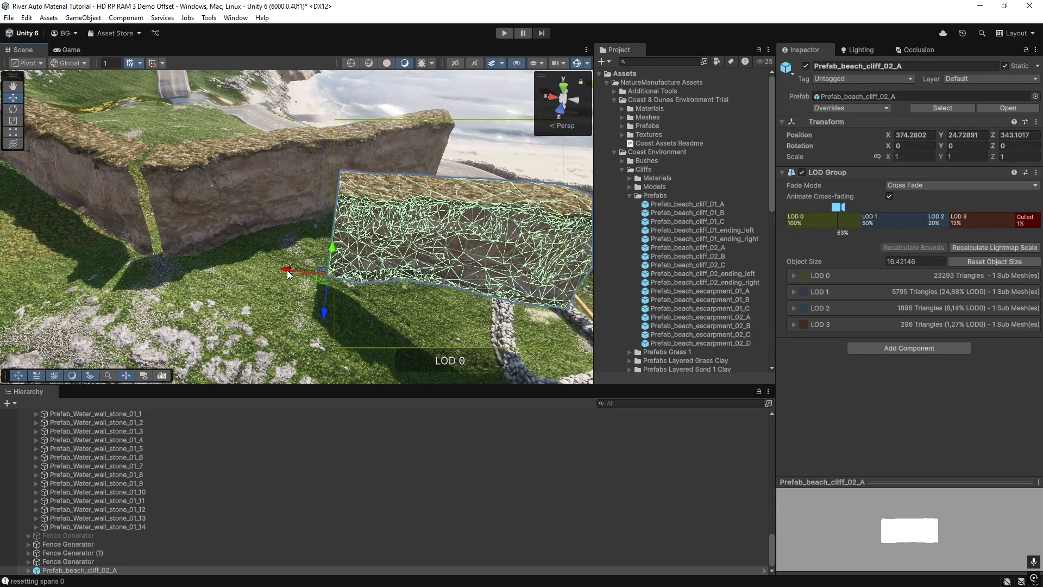
pyautogui.moveTo(551, 96); pyautogui.dragTo(623, 102, button='right')
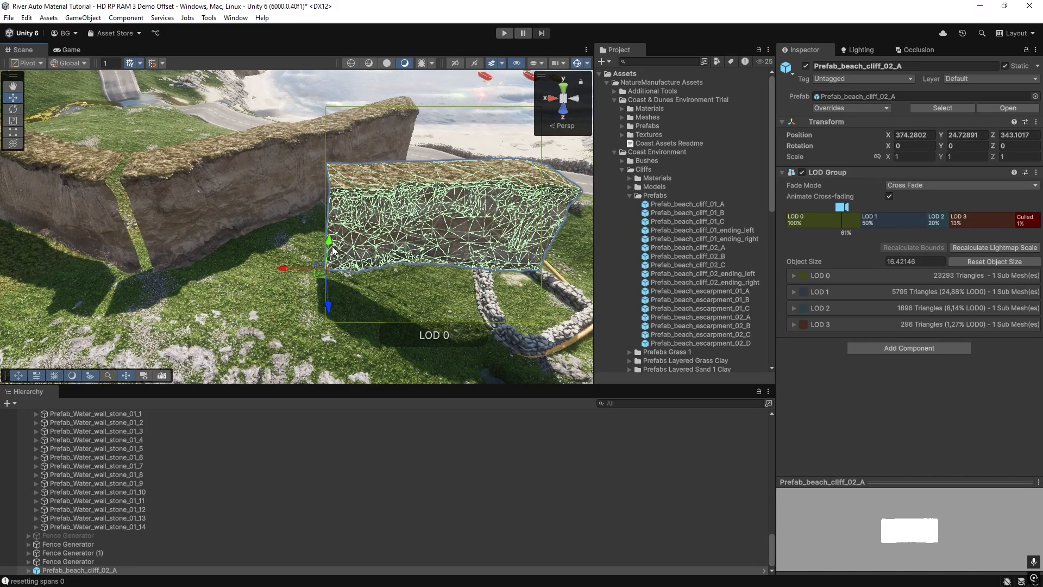
# Set the forward axis of the cliff fence generator's span Element 0 to Object X-.
pyautogui.click(213, 197)
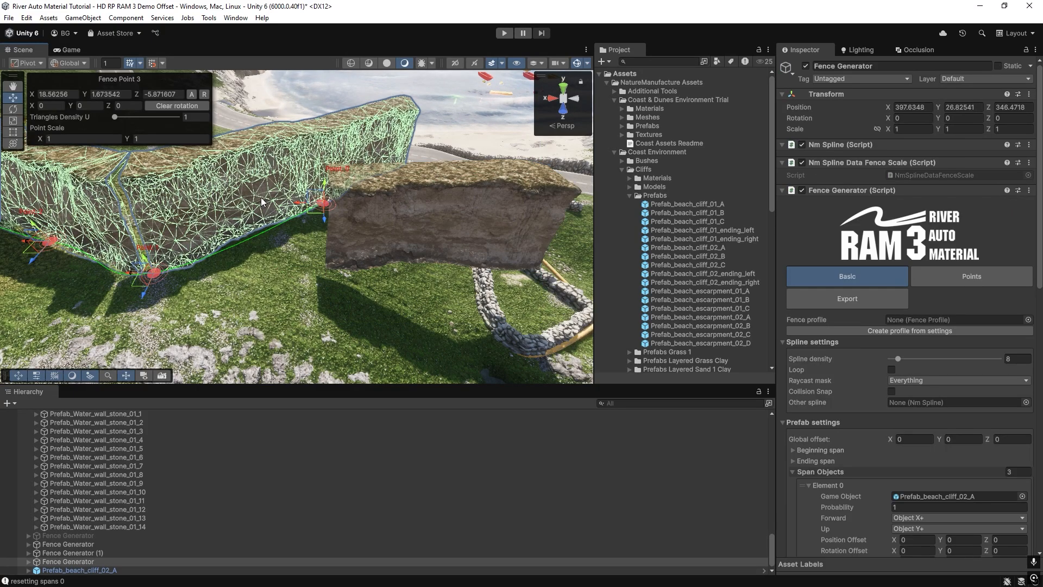
pyautogui.press('f')
pyautogui.scroll(-4, 876, 429)
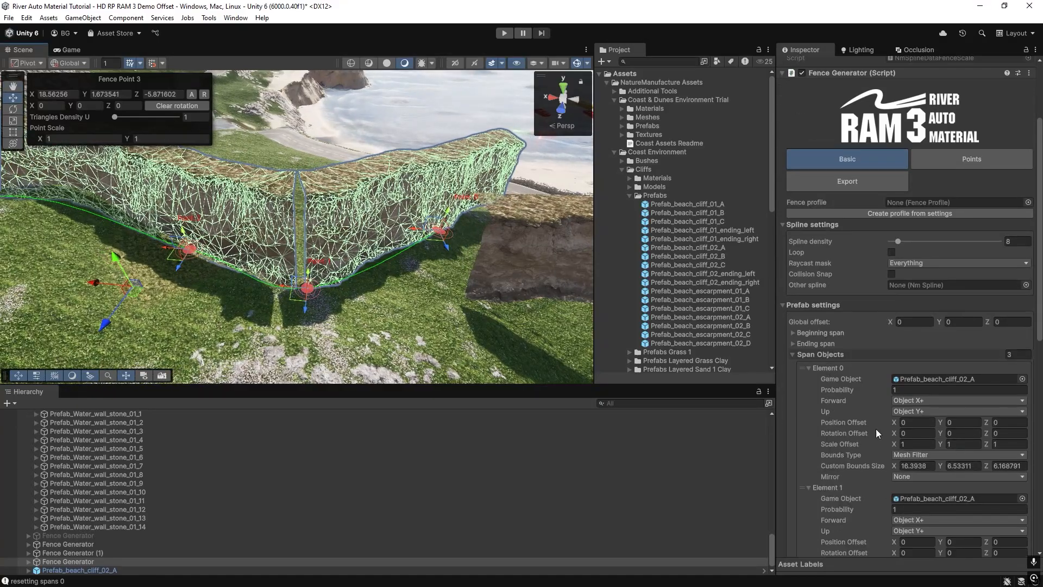
pyautogui.scroll(-3, 905, 402)
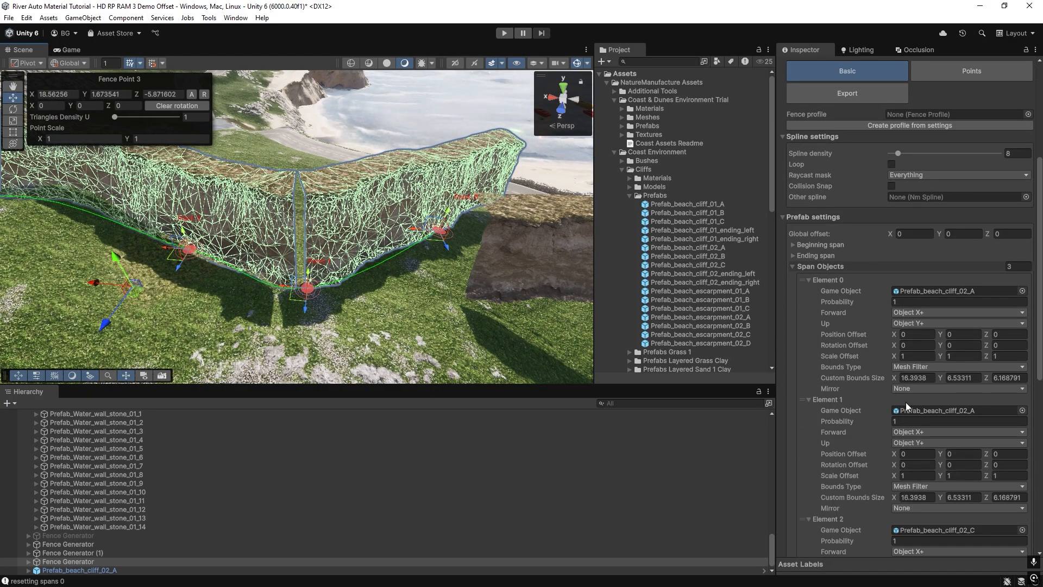
pyautogui.moveTo(348, 305); pyautogui.dragTo(274, 310, button='right')
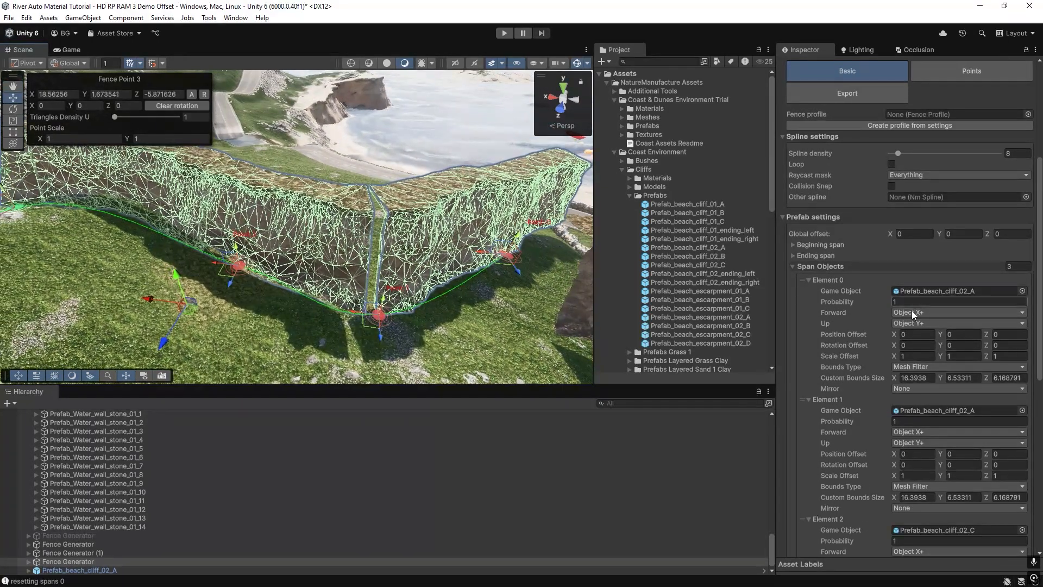
pyautogui.click(912, 314)
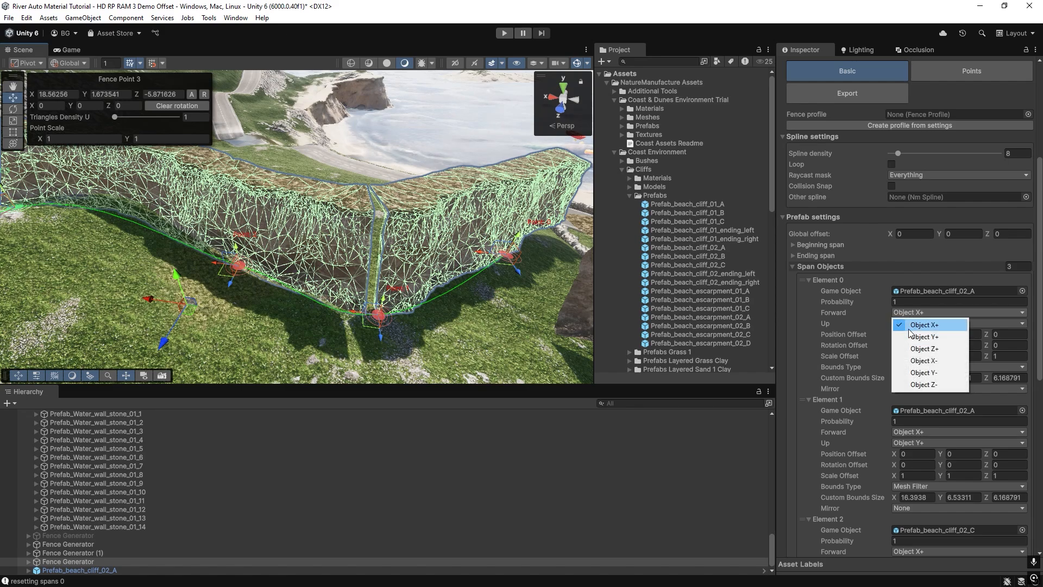
pyautogui.click(917, 361)
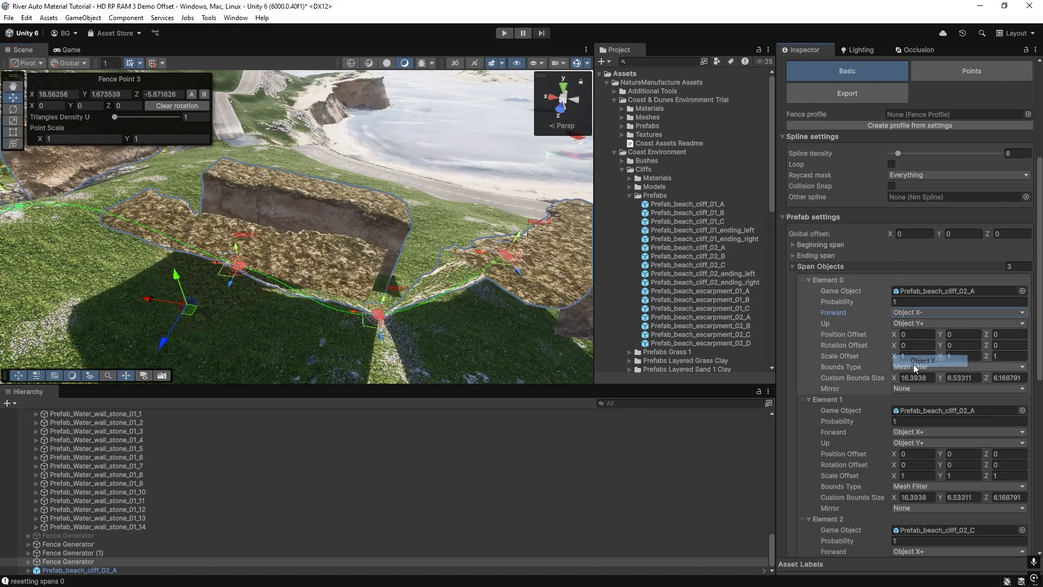
# Set the forward axis of the cliff generator's span Elements 1 and 2 to Object X-.
pyautogui.scroll(-3, 911, 506)
pyautogui.click(918, 373)
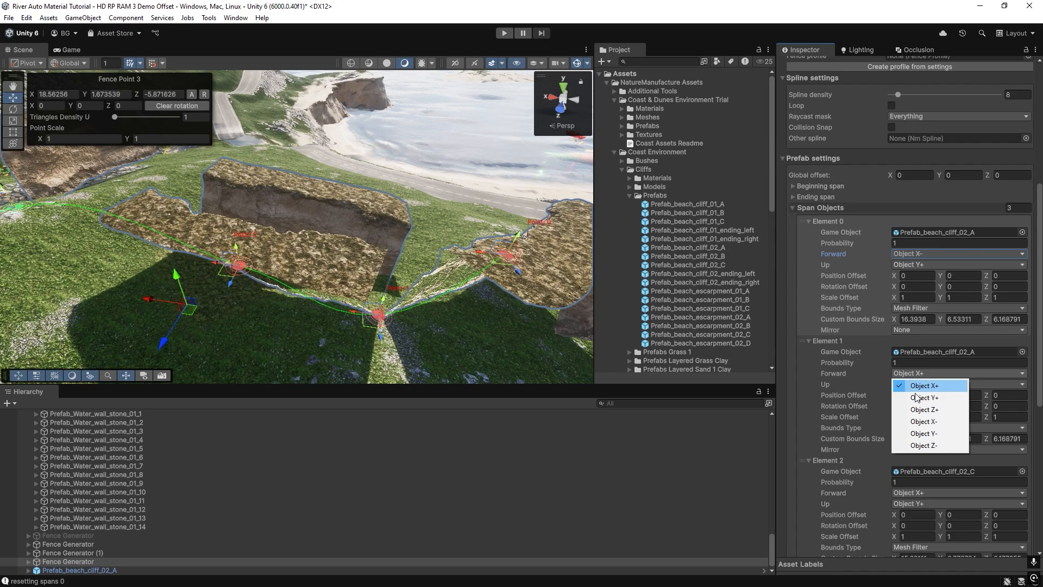
pyautogui.click(917, 421)
pyautogui.scroll(-6, 917, 425)
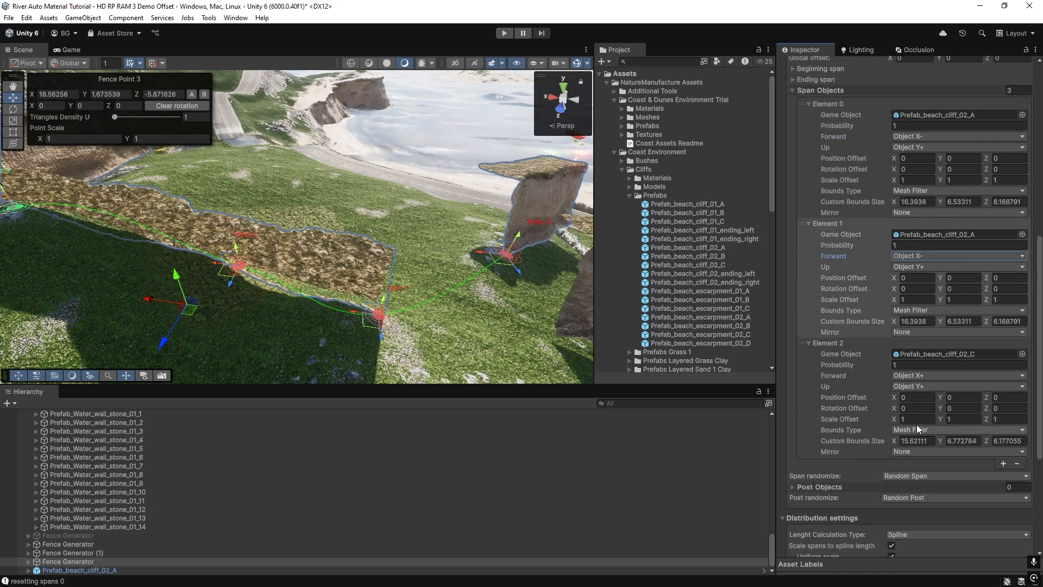
pyautogui.click(917, 379)
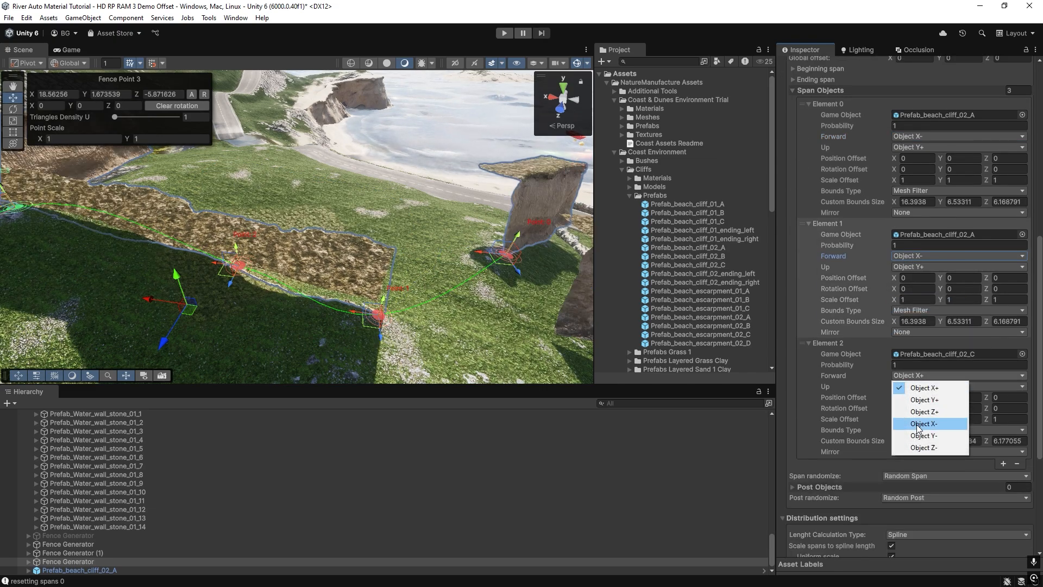
pyautogui.click(923, 400)
# Move the cliff spline's fence point 0 to about X -19.35, Z -8.39.
pyautogui.keyDown('alt'); pyautogui.moveTo(256, 257); pyautogui.dragTo(838, 230); pyautogui.keyUp('alt')
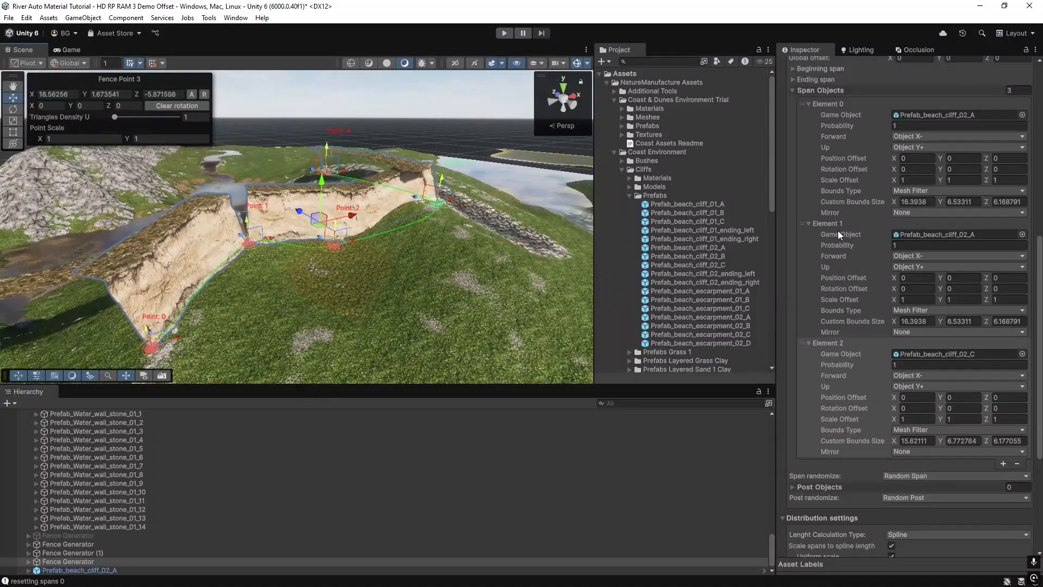
pyautogui.click(239, 234)
pyautogui.keyDown('alt'); pyautogui.moveTo(239, 234); pyautogui.dragTo(240, 283); pyautogui.keyUp('alt')
pyautogui.click(214, 284)
pyautogui.scroll(5, 239, 290)
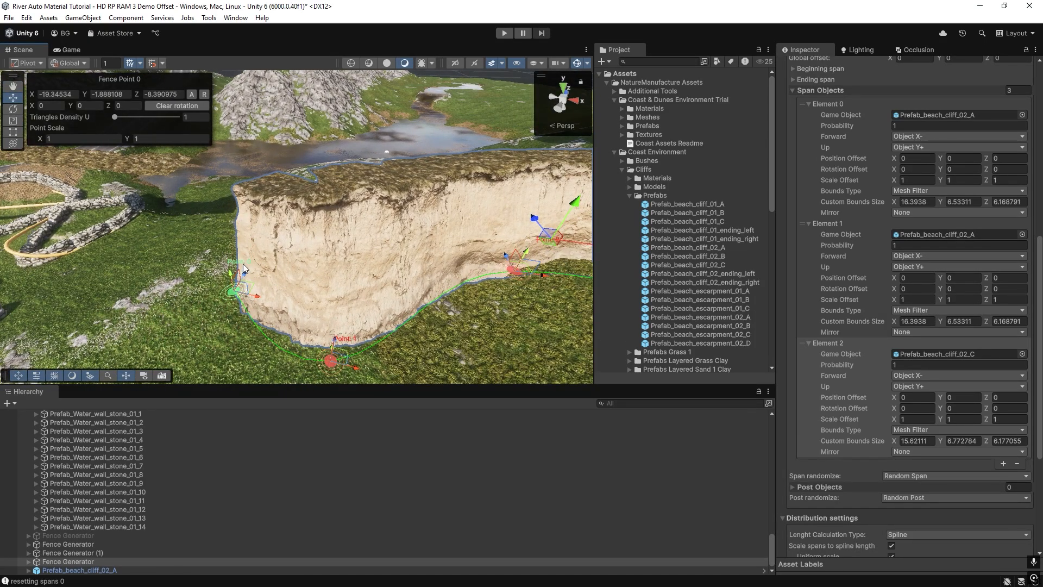
pyautogui.keyDown('shift'); pyautogui.moveTo(243, 264); pyautogui.dragTo(253, 286, button='right'); pyautogui.keyUp('shift')
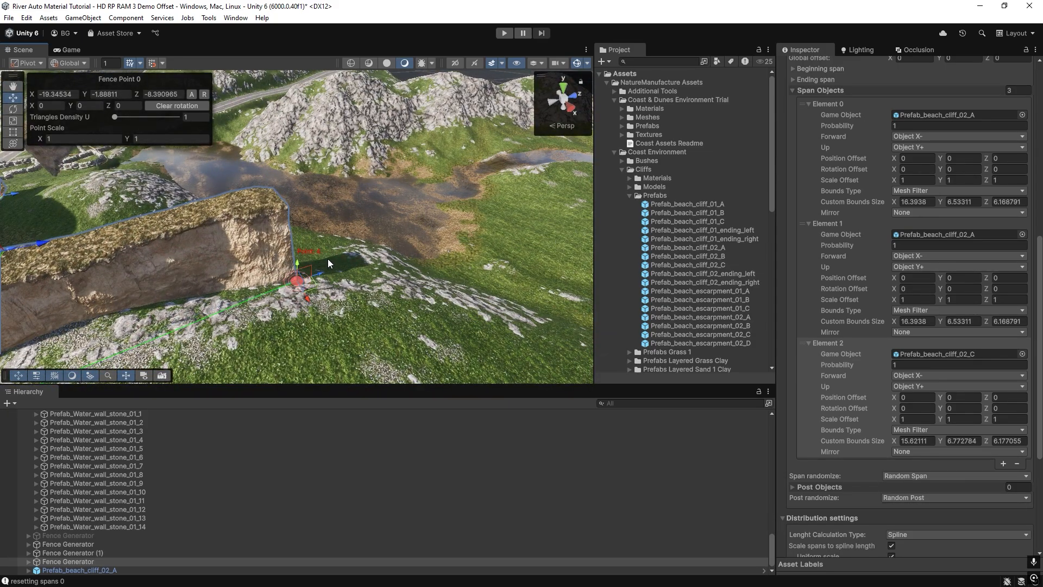
pyautogui.keyDown('shift'); pyautogui.moveTo(328, 259); pyautogui.dragTo(544, 240, button='right'); pyautogui.keyUp('shift')
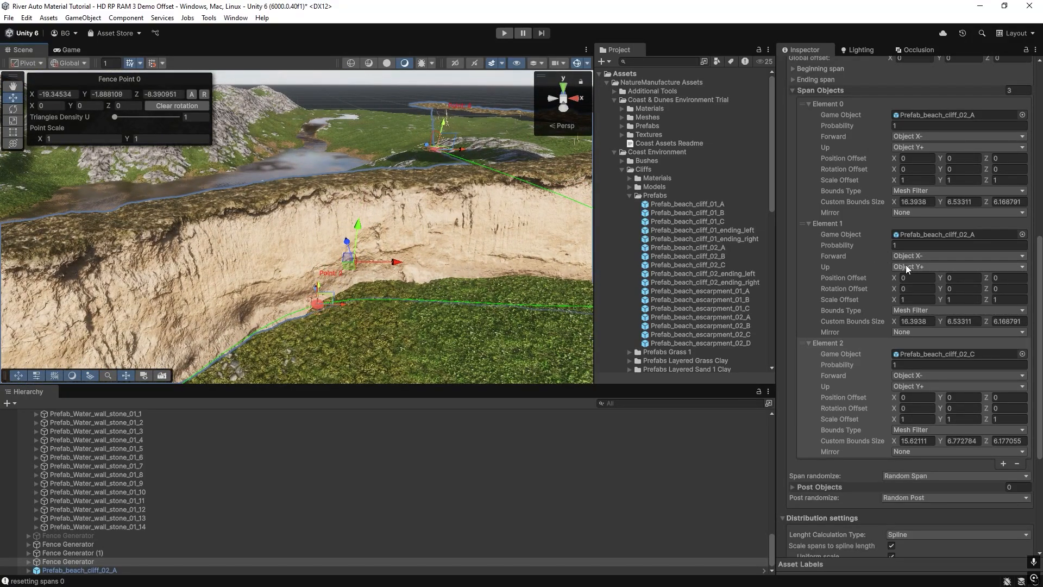
# Locate the stone wall fence's span prefab and place a standalone Prefab_Water_wall_stone_01 instance near the wall.
pyautogui.click(687, 264)
pyautogui.keyDown('shift'); pyautogui.moveTo(65, 239); pyautogui.dragTo(336, 243, button='right'); pyautogui.keyUp('shift')
pyautogui.click(365, 244)
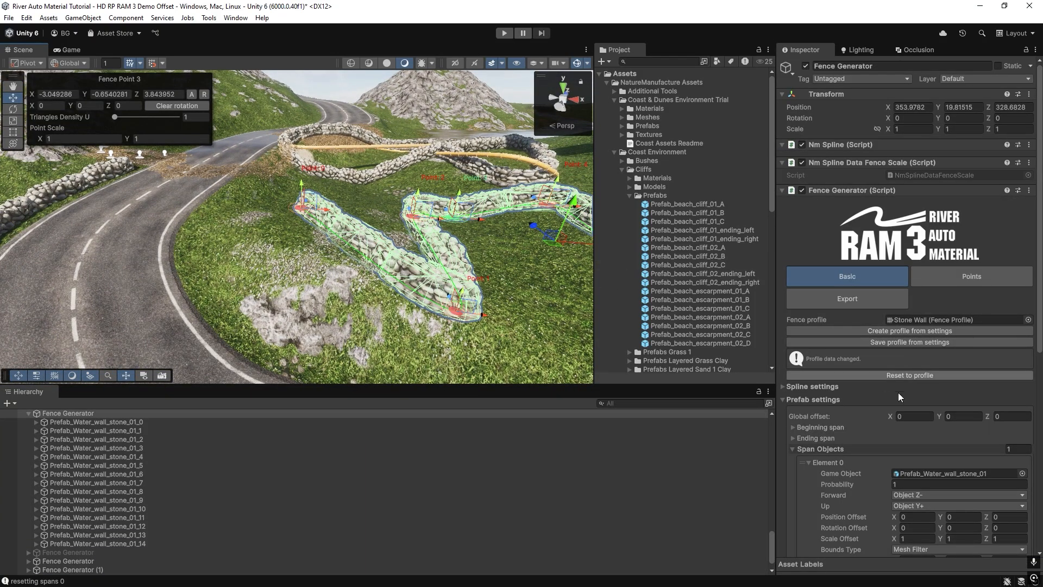
pyautogui.click(921, 473)
pyautogui.click(712, 368)
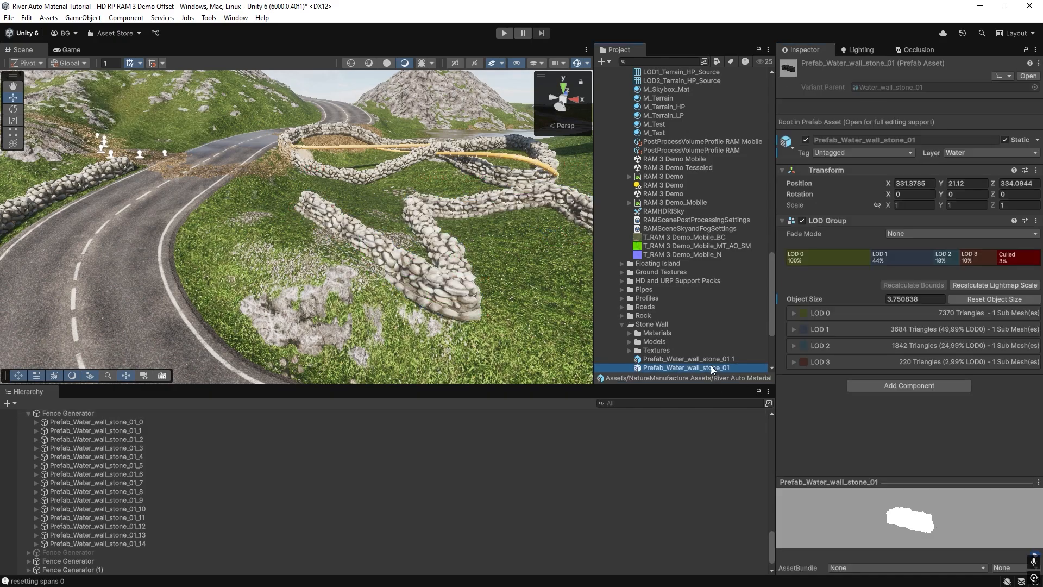
pyautogui.moveTo(717, 370); pyautogui.dragTo(257, 234)
pyautogui.moveTo(257, 233); pyautogui.dragTo(356, 249, button='right')
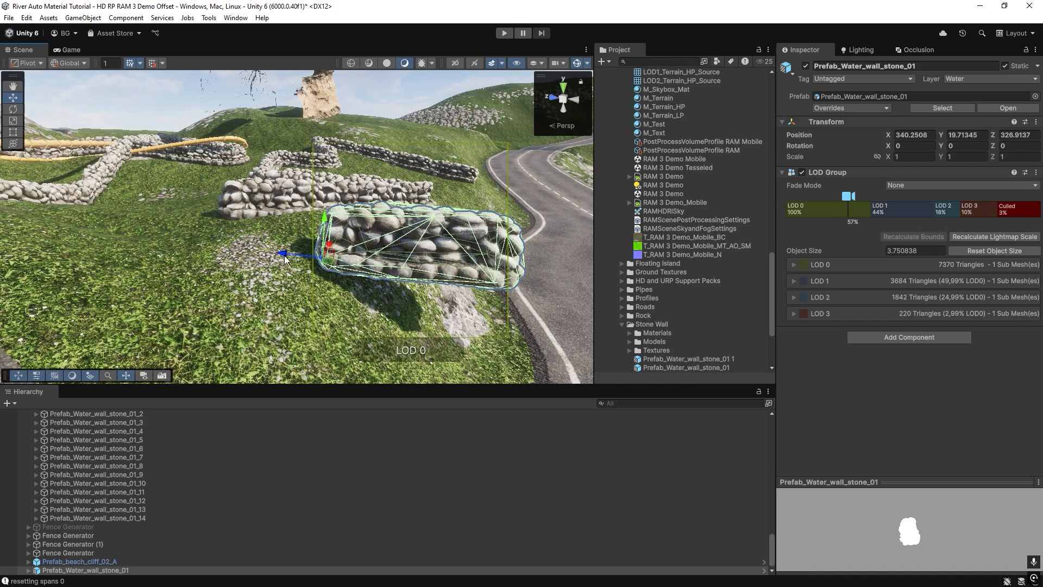
pyautogui.moveTo(293, 260); pyautogui.dragTo(377, 229, button='right')
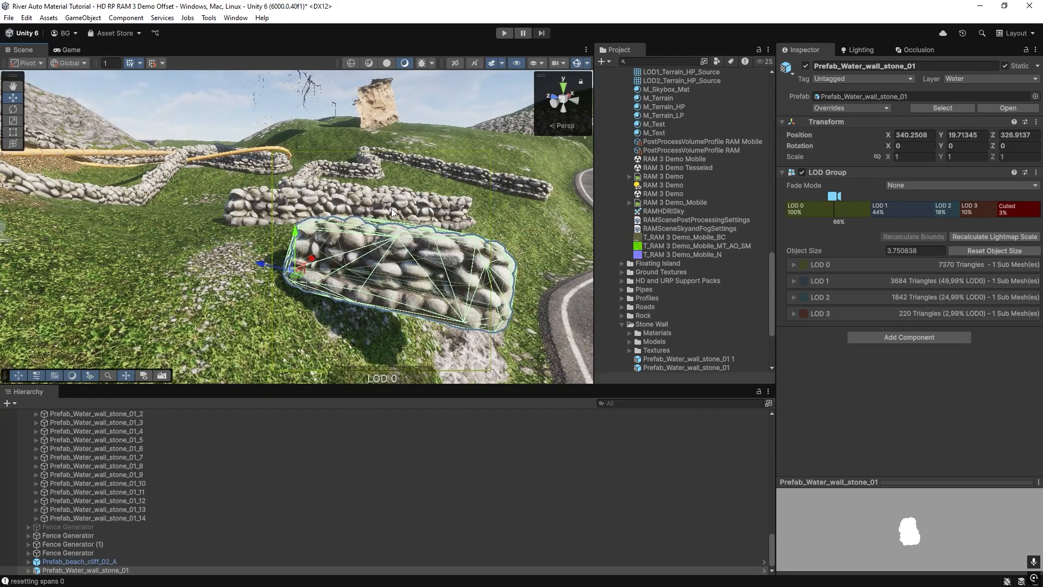
# Try Object X+ as the forward axis of the stone wall fence generator's span element.
pyautogui.click(392, 206)
pyautogui.scroll(-5, 973, 414)
pyautogui.press('f')
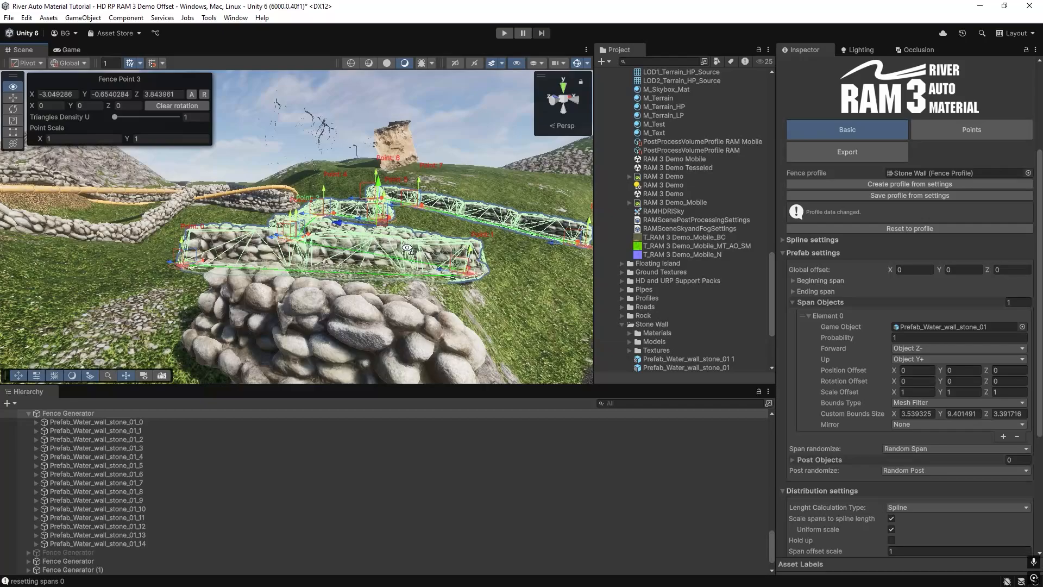
pyautogui.click(904, 351)
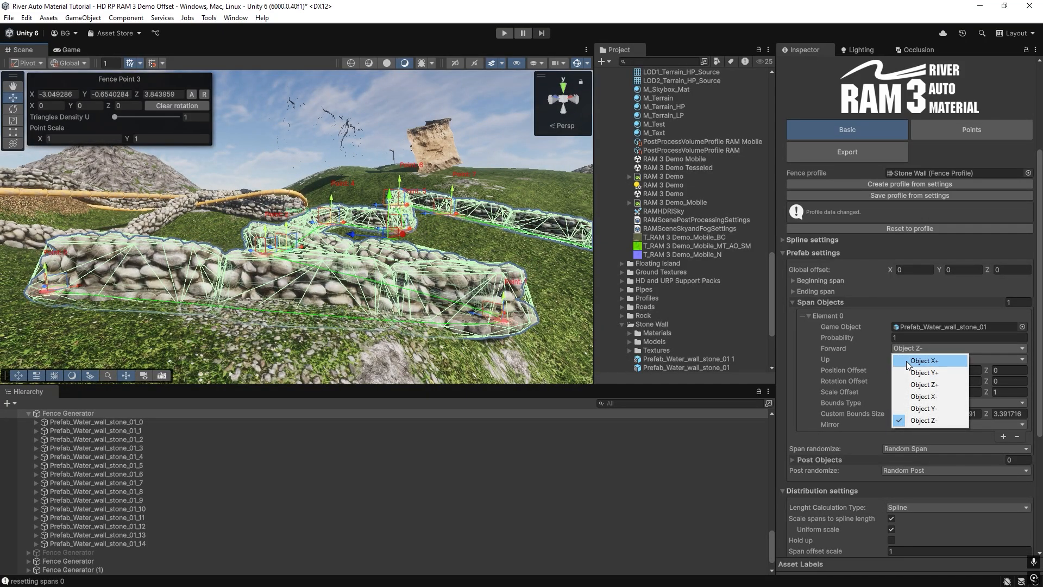
pyautogui.click(908, 363)
pyautogui.moveTo(348, 244); pyautogui.dragTo(289, 321, button='right')
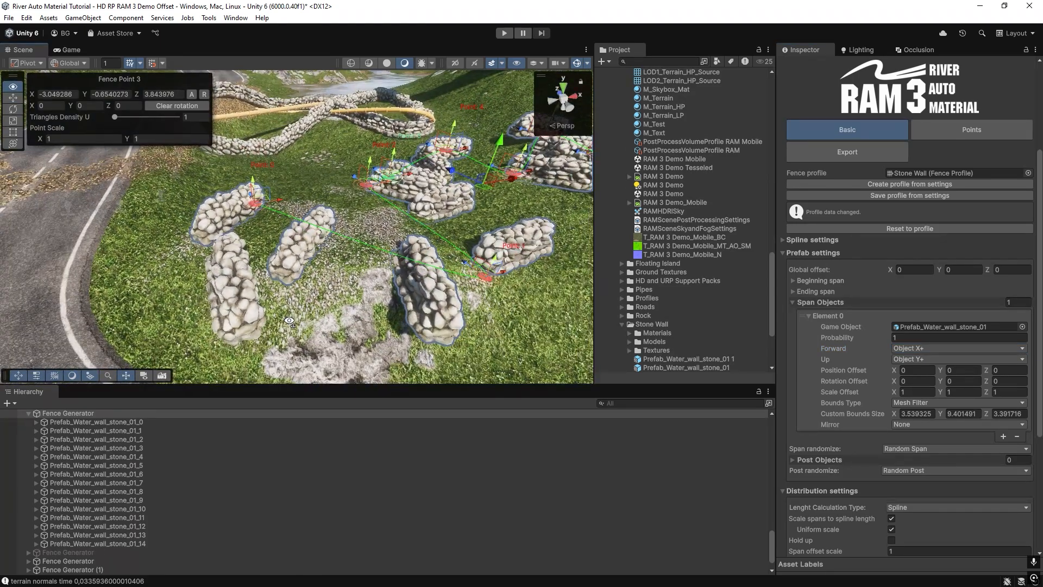
# Restore the stone wall span element's forward axis to Object Z-.
pyautogui.click(918, 358)
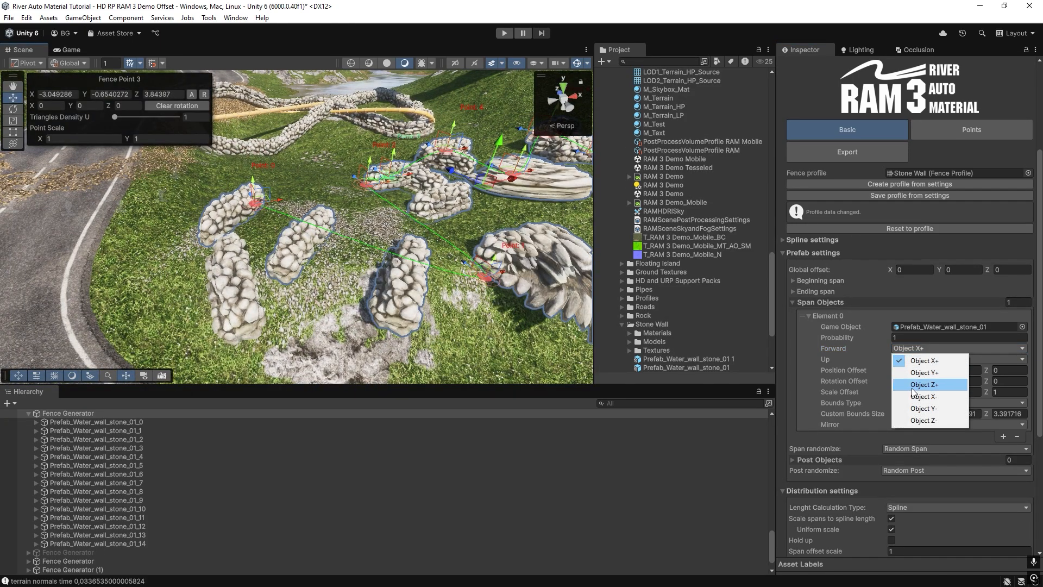
pyautogui.click(923, 420)
pyautogui.moveTo(307, 217); pyautogui.dragTo(322, 287, button='right')
# Compare the axis orientation of the standalone stone wall prefab with the stone wall fence generator's forward setting.
pyautogui.click(289, 278)
pyautogui.click(385, 207)
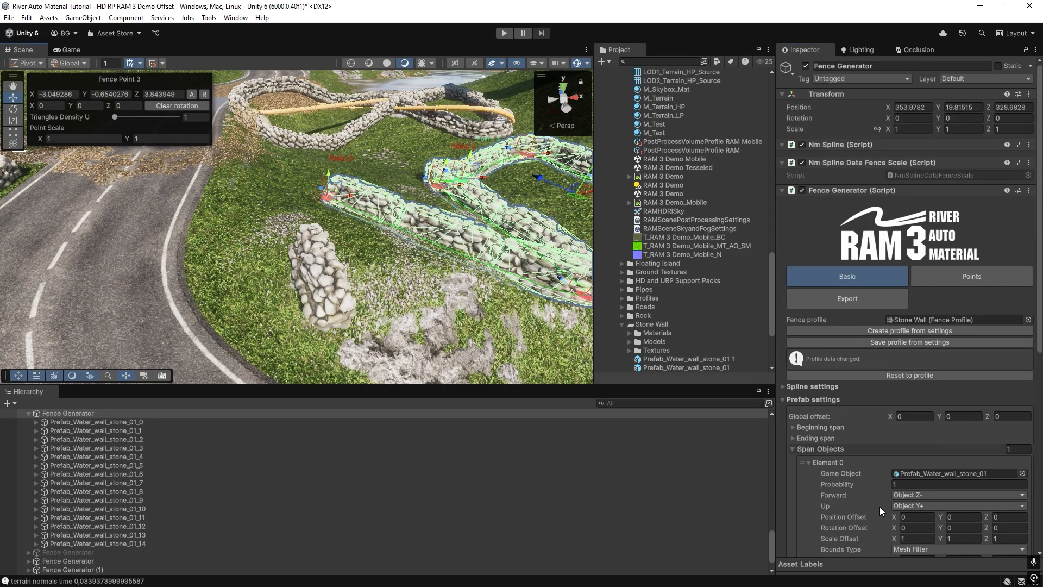
pyautogui.moveTo(348, 272); pyautogui.dragTo(434, 298, button='right')
pyautogui.click(328, 289)
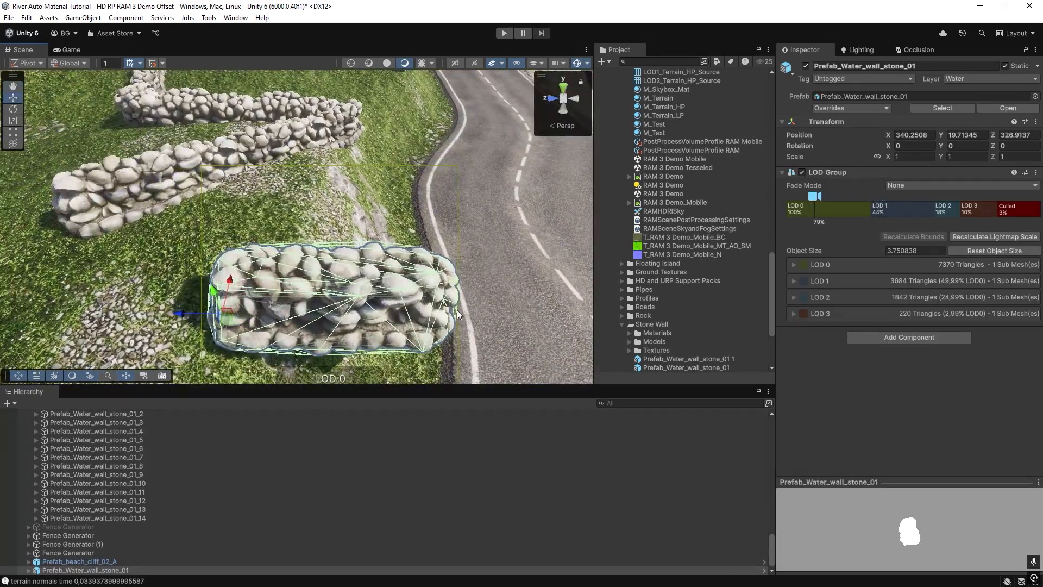
# Examine the standalone stone wall piece's axis arrows from several angles beside the generated walls.
pyautogui.moveTo(305, 302); pyautogui.dragTo(294, 265, button='right')
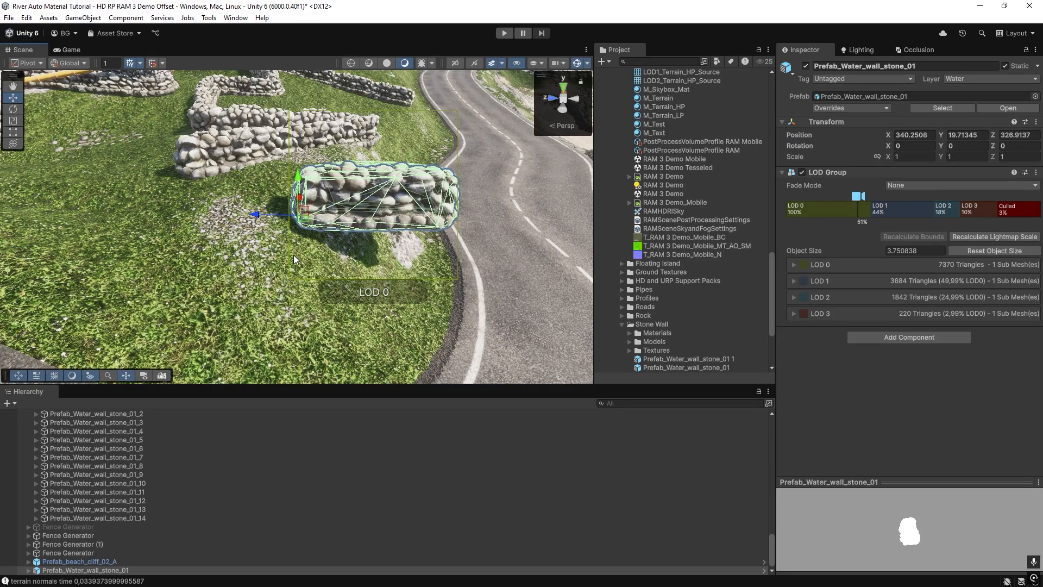
pyautogui.moveTo(293, 255); pyautogui.dragTo(501, 232, button='right')
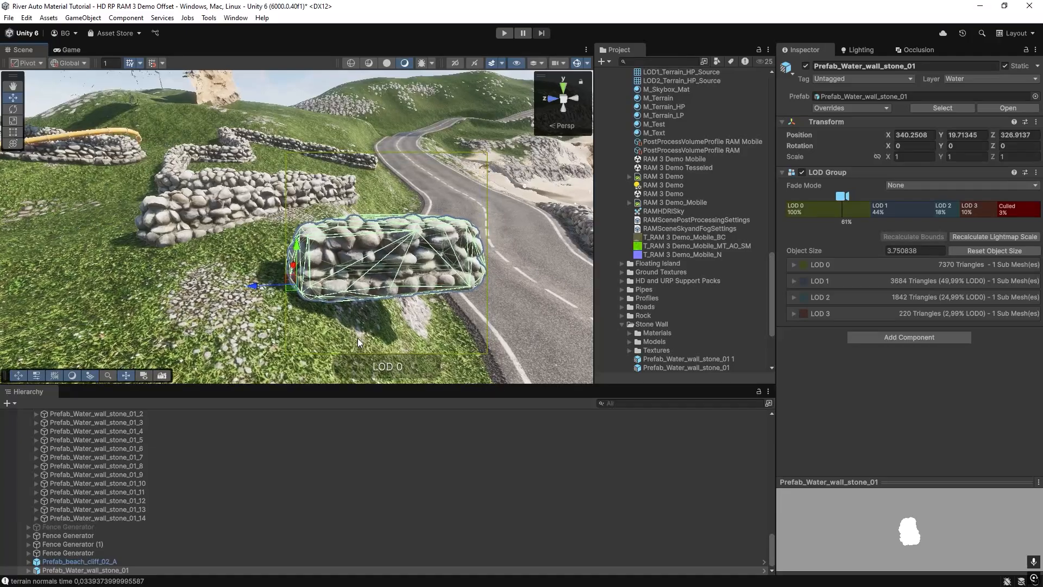
pyautogui.moveTo(391, 270); pyautogui.dragTo(460, 260, button='right')
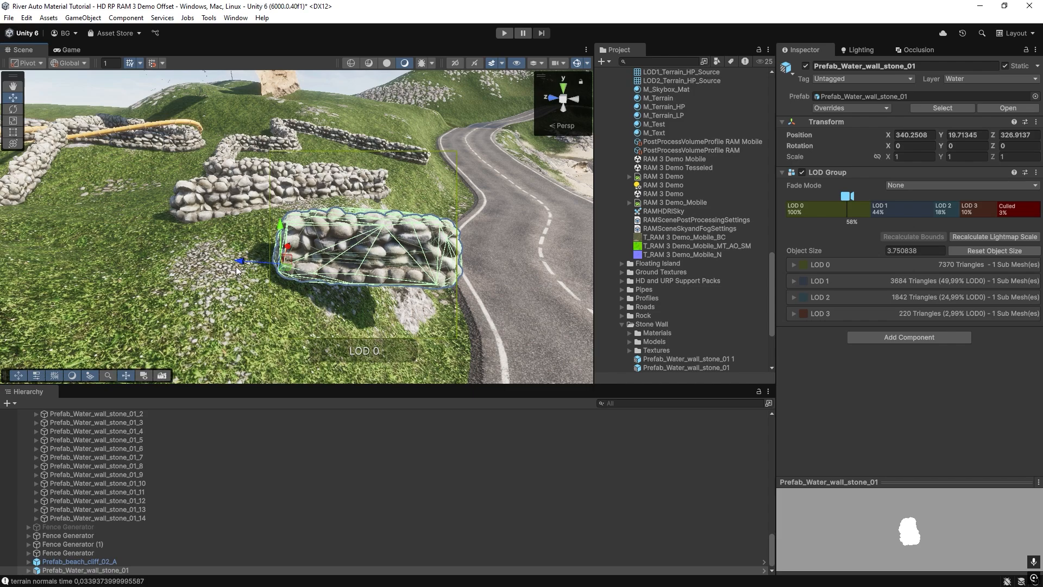
pyautogui.moveTo(229, 267)
pyautogui.keyDown('alt'); pyautogui.mouseDown()
pyautogui.moveTo(269, 268)
pyautogui.moveTo(251, 296)
pyautogui.moveTo(222, 304)
pyautogui.moveTo(218, 279)
pyautogui.mouseUp(); pyautogui.keyUp('alt')
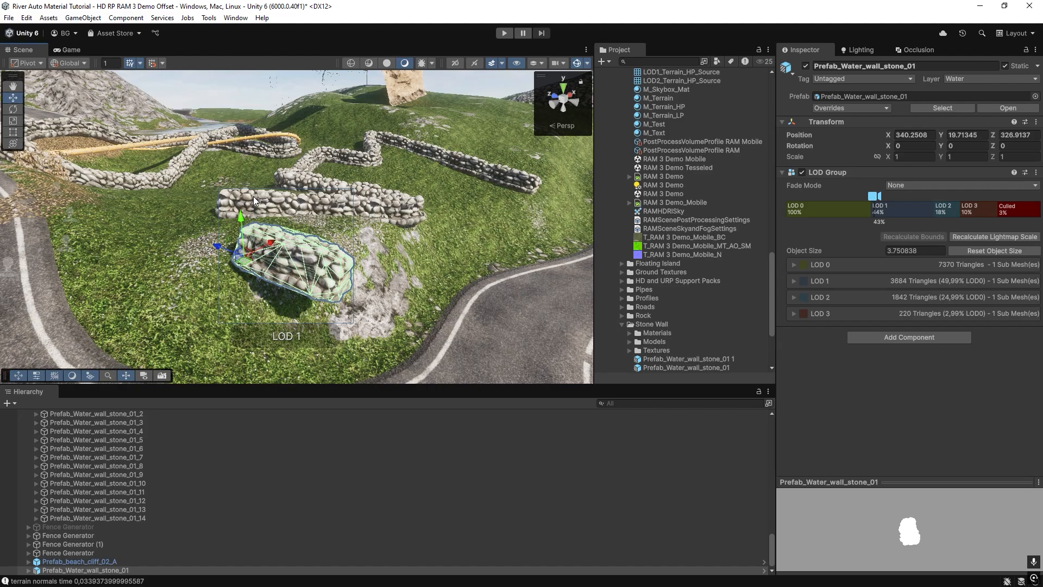
pyautogui.keyDown('alt'); pyautogui.moveTo(248, 223); pyautogui.dragTo(252, 253); pyautogui.keyUp('alt')
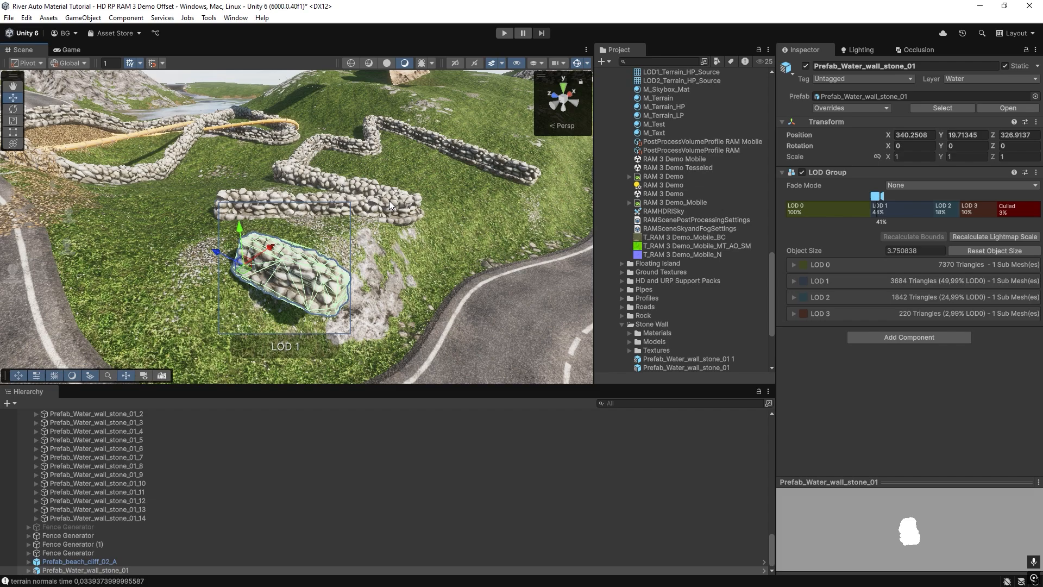
pyautogui.keyDown('alt'); pyautogui.moveTo(368, 230); pyautogui.dragTo(407, 194); pyautogui.keyUp('alt')
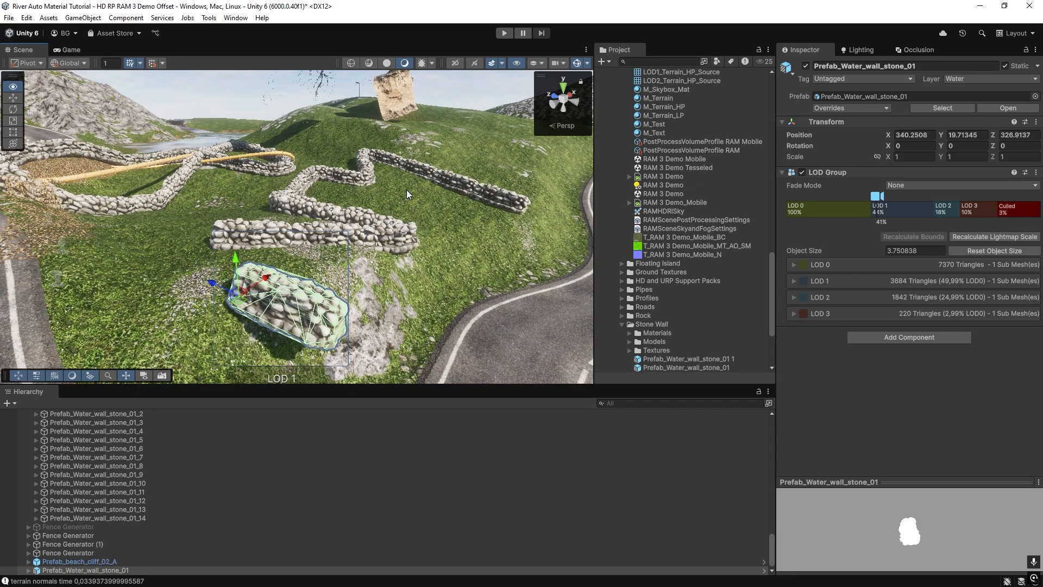
# Select the beach cliff's fence generator and bring up its span object settings.
pyautogui.click(576, 108)
pyautogui.moveTo(261, 187); pyautogui.dragTo(306, 212, button='right')
pyautogui.press('w')
pyautogui.click(306, 208)
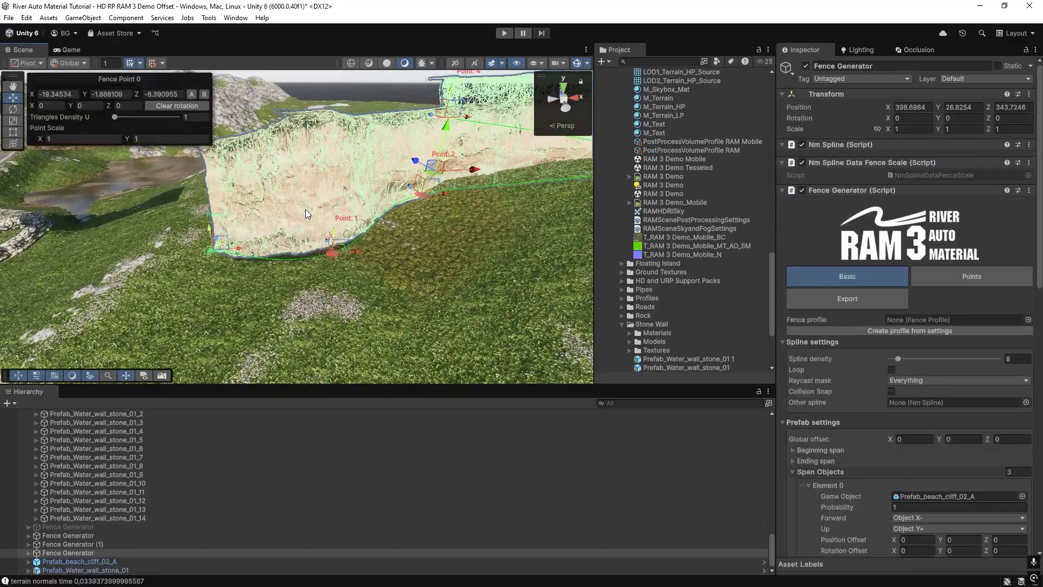
pyautogui.press('d')
pyautogui.moveTo(367, 242); pyautogui.dragTo(403, 255, button='right')
pyautogui.scroll(-7, 999, 384)
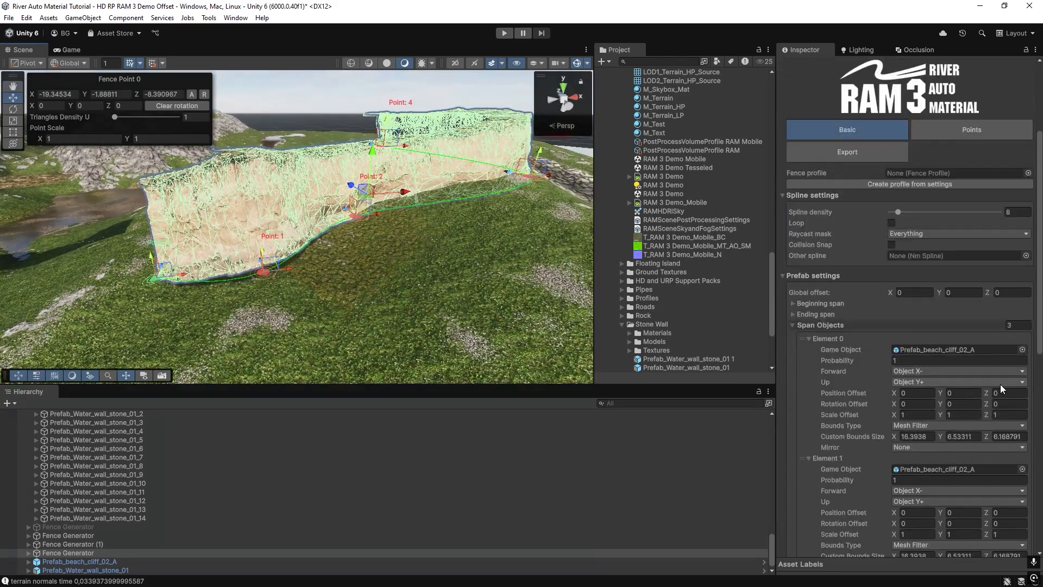
# Assign Prefab_beach_cliff_02_B as the game object of span Element 1 in the beach cliff generator.
pyautogui.moveTo(454, 277); pyautogui.dragTo(418, 256, button='right')
pyautogui.press('d')
pyautogui.scroll(-4, 898, 409)
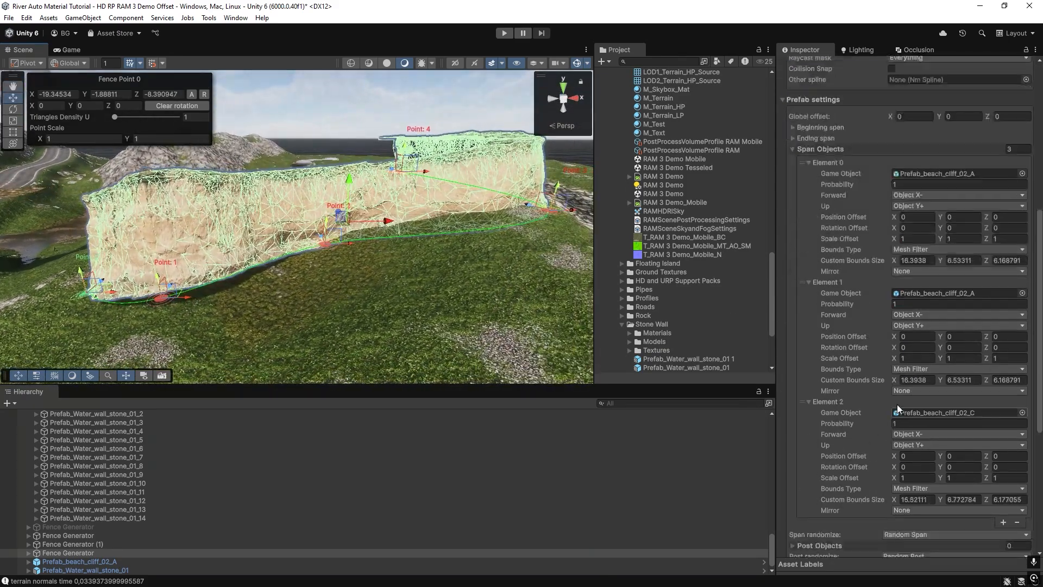
pyautogui.click(947, 295)
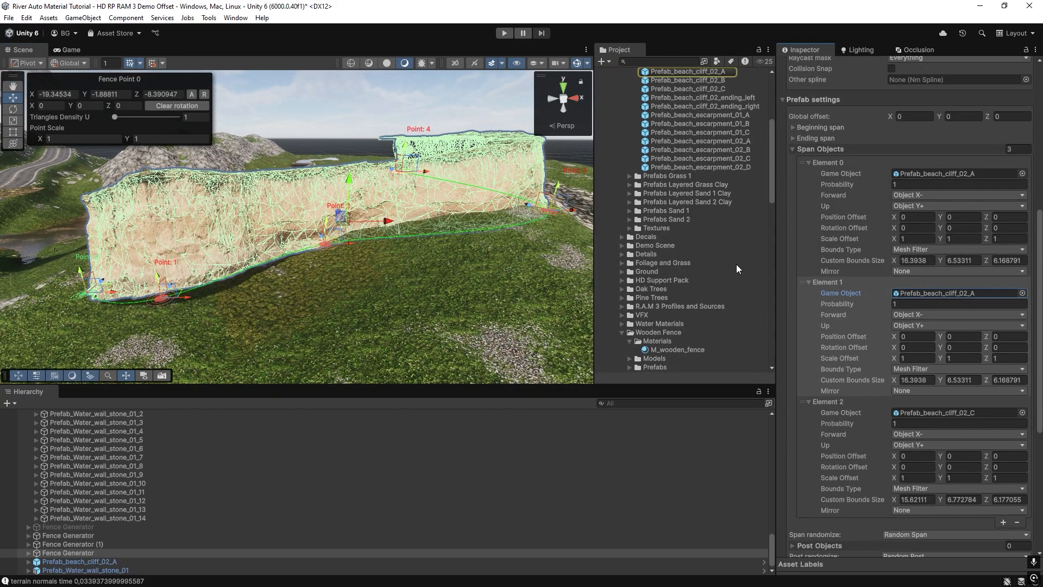
pyautogui.moveTo(688, 80); pyautogui.dragTo(936, 295)
pyautogui.press('w')
pyautogui.moveTo(271, 247); pyautogui.dragTo(397, 267, button='right')
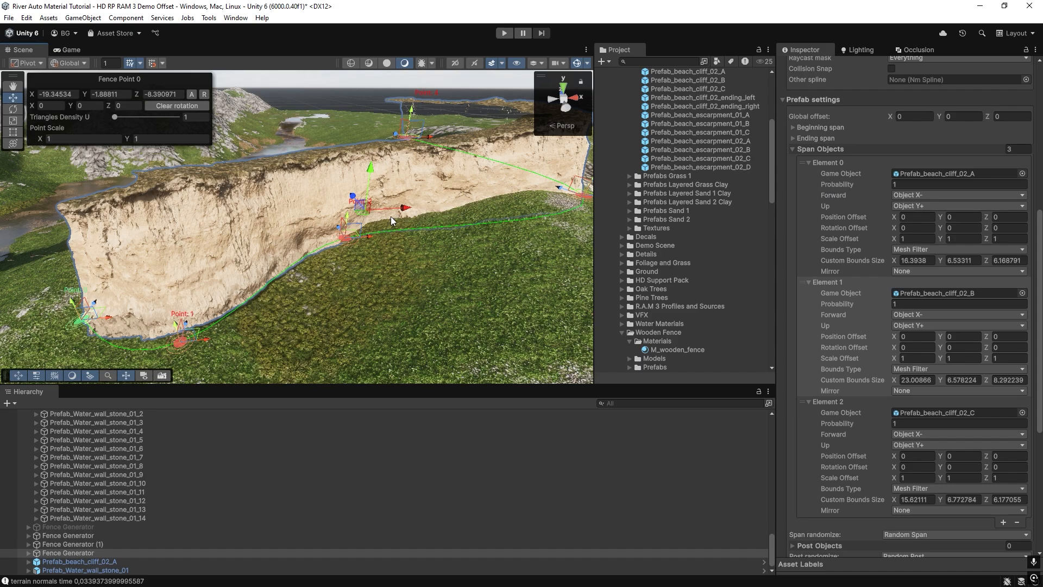
# Move Fence Point 0 of the beach cliff spline to about X -21.66.
pyautogui.moveTo(390, 217); pyautogui.dragTo(341, 213, button='right')
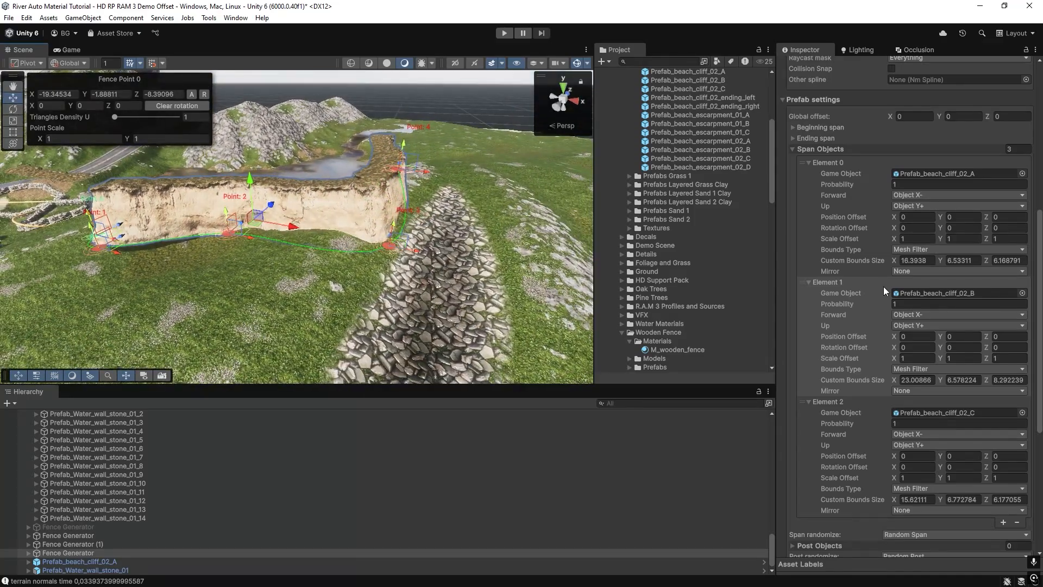
pyautogui.moveTo(445, 256); pyautogui.dragTo(400, 249, button='right')
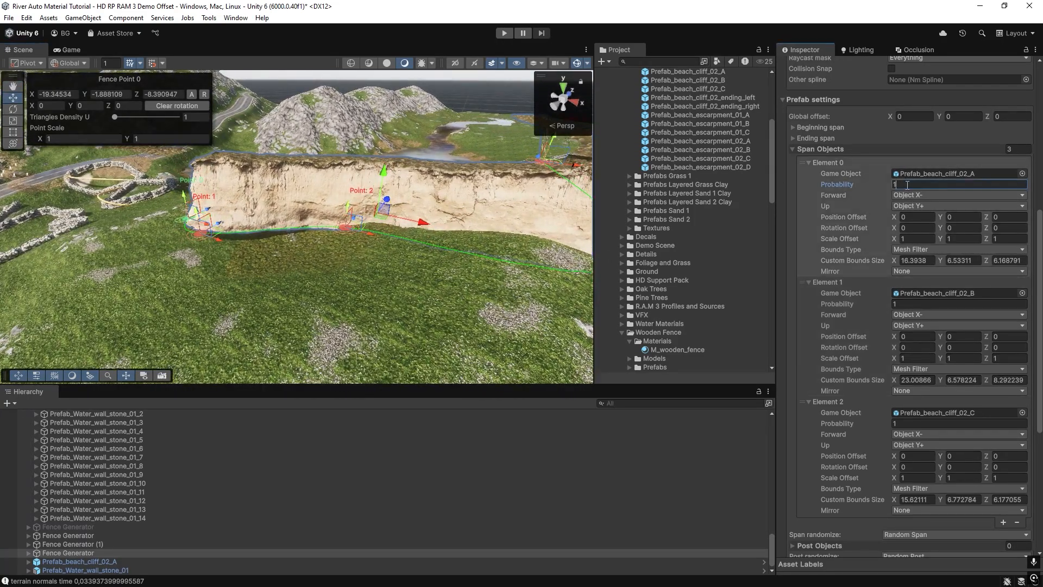
pyautogui.moveTo(315, 249); pyautogui.dragTo(389, 232, button='right')
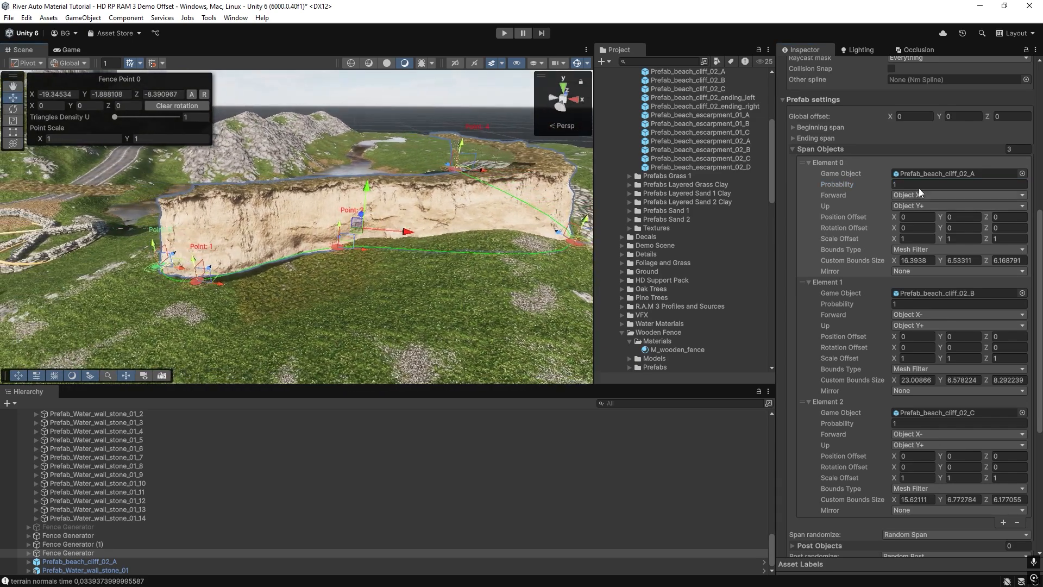
pyautogui.moveTo(328, 292); pyautogui.dragTo(330, 283, button='right')
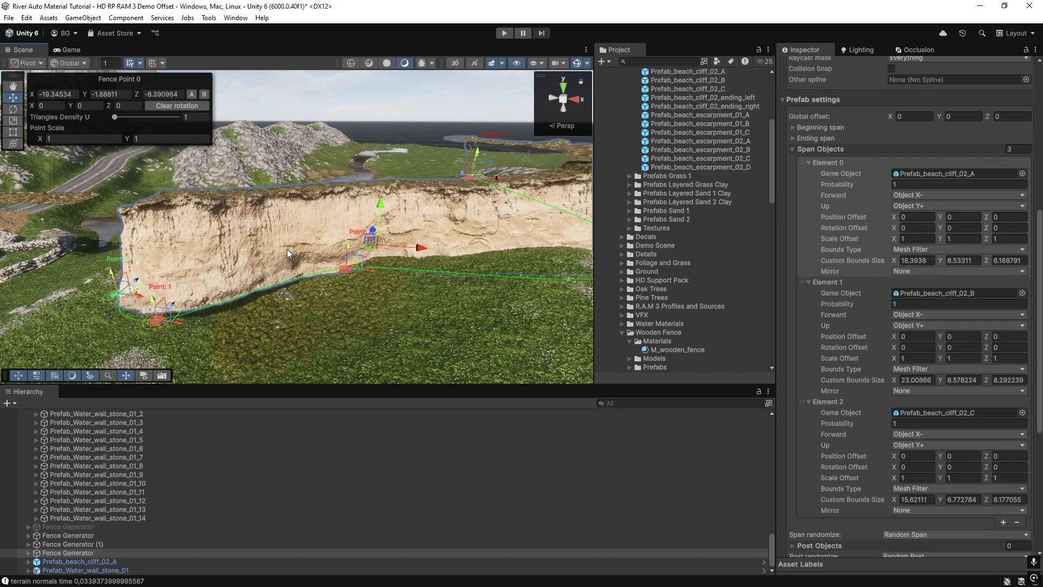
pyautogui.moveTo(287, 250); pyautogui.dragTo(297, 269, button='right')
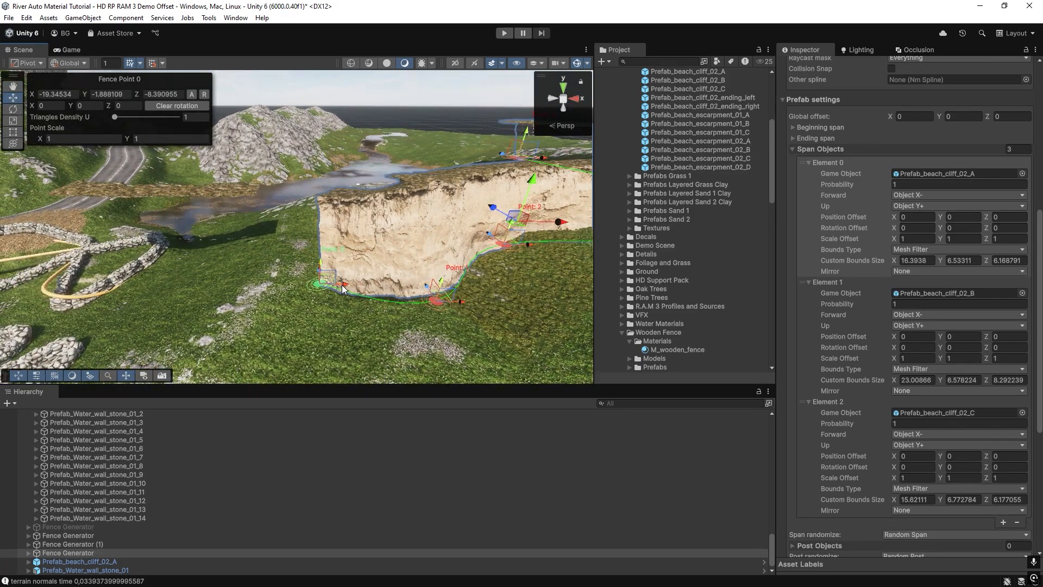
pyautogui.moveTo(342, 288); pyautogui.dragTo(300, 283)
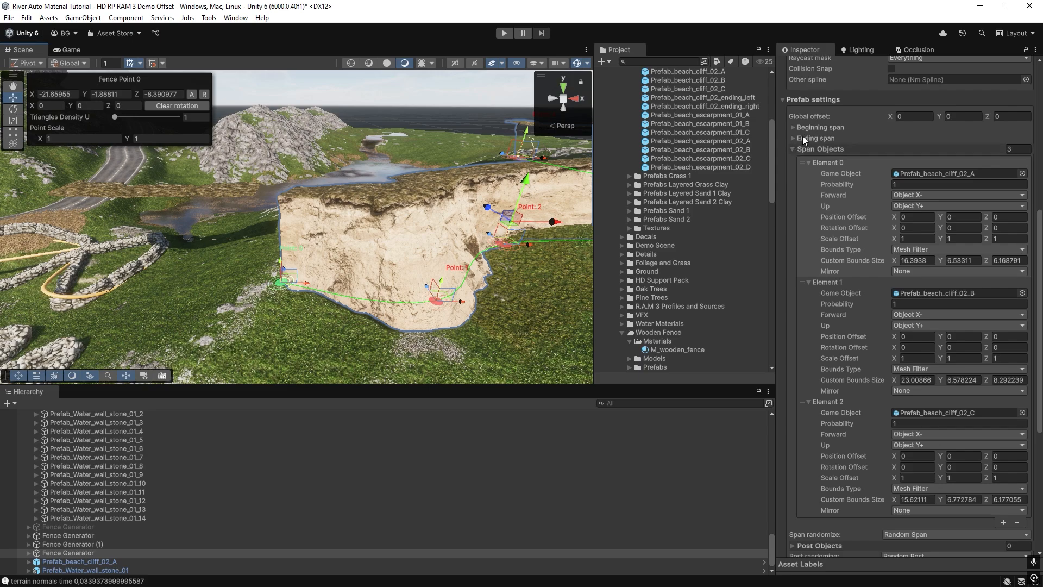
# Expand the Beginning span and Ending span settings of the cliff generator and collapse span Element 0.
pyautogui.click(793, 150)
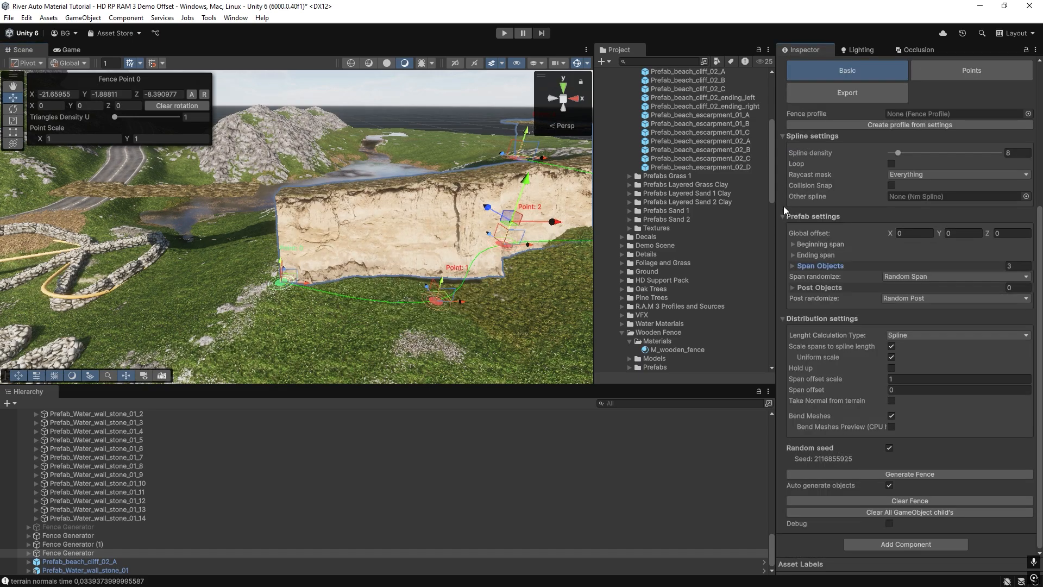
pyautogui.click(793, 255)
pyautogui.click(793, 246)
pyautogui.moveTo(318, 215)
pyautogui.mouseDown(button='right')
pyautogui.moveTo(289, 226)
pyautogui.moveTo(332, 233)
pyautogui.moveTo(312, 234)
pyautogui.mouseUp(button='right')
pyautogui.scroll(3, 712, 163)
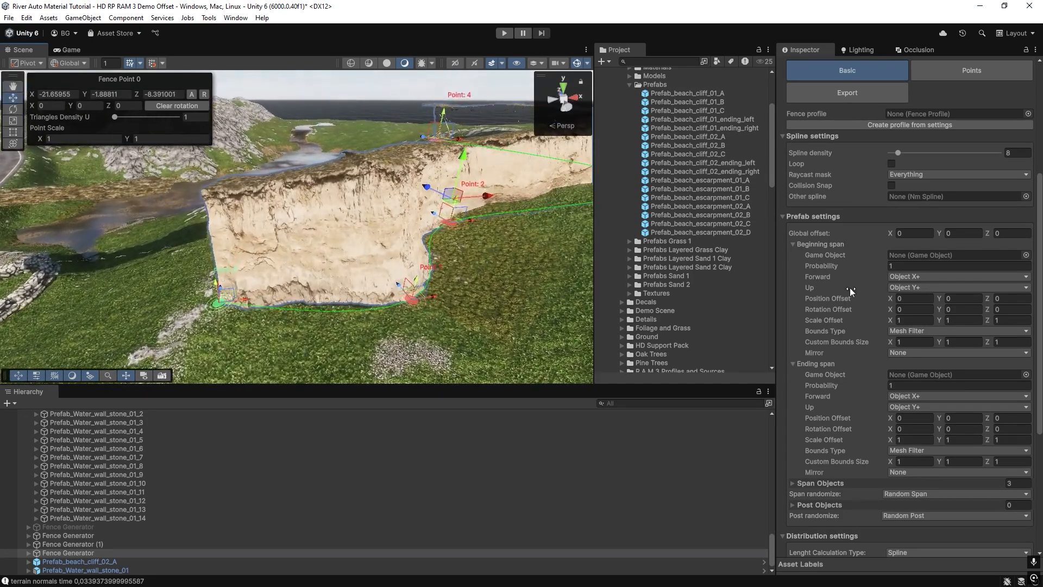
pyautogui.scroll(-3, 843, 408)
pyautogui.click(794, 395)
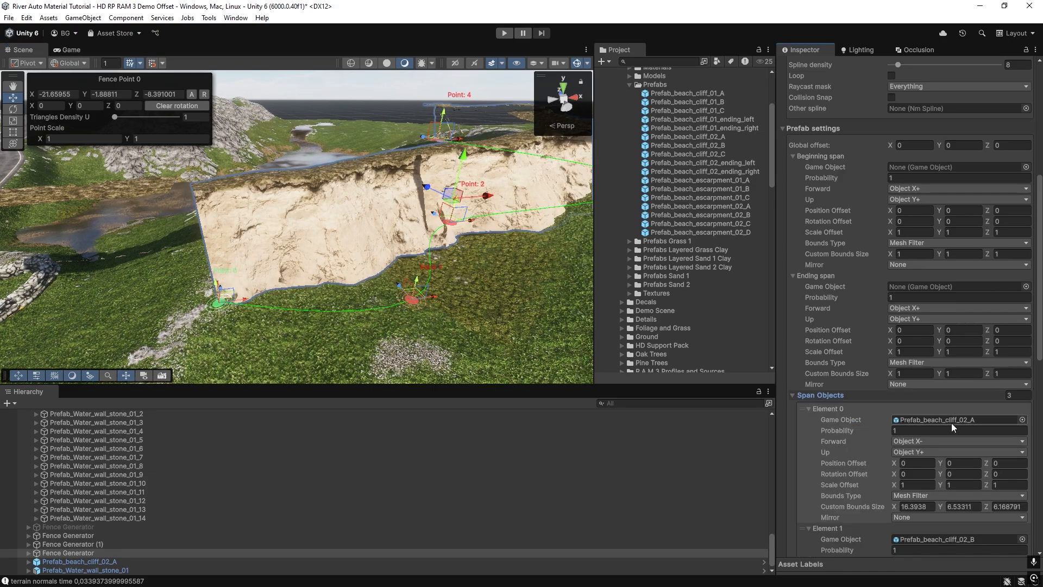
pyautogui.click(804, 408)
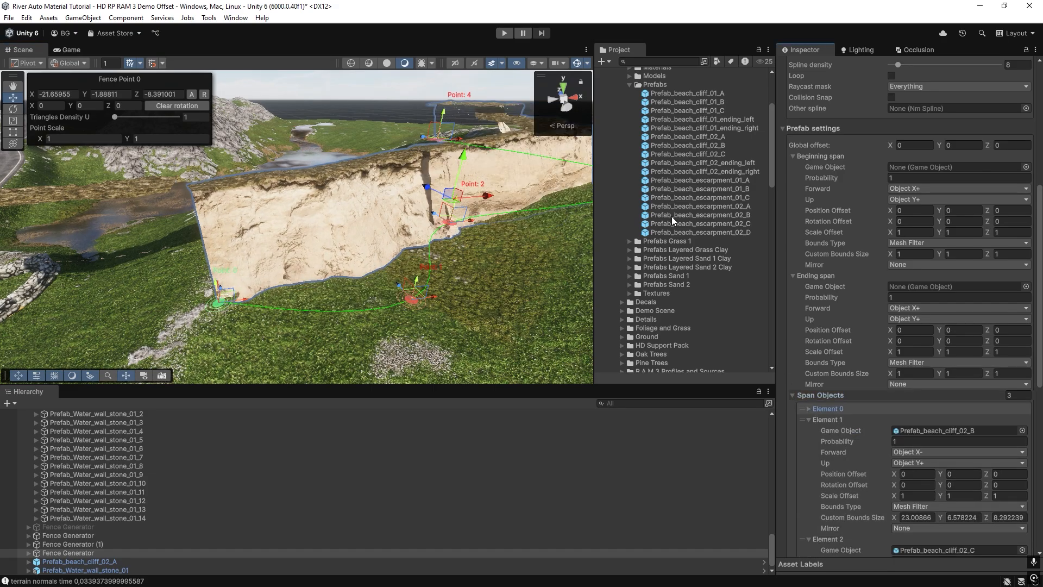
# Assign Prefab_beach_cliff_02_ending_left as the game object of the cliff generator's Beginning span.
pyautogui.scroll(4, 672, 216)
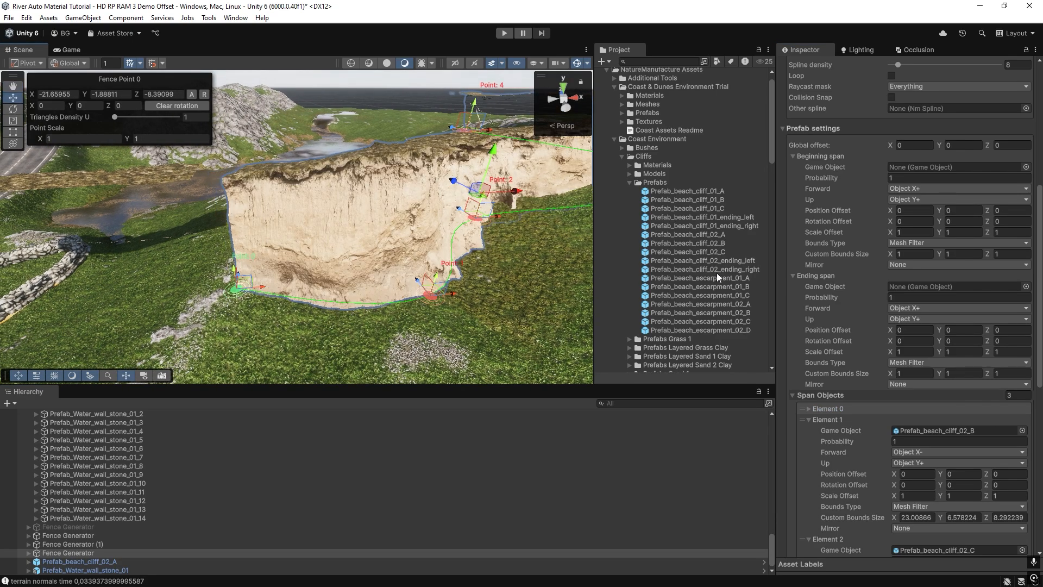
pyautogui.moveTo(247, 271); pyautogui.dragTo(457, 287, button='right')
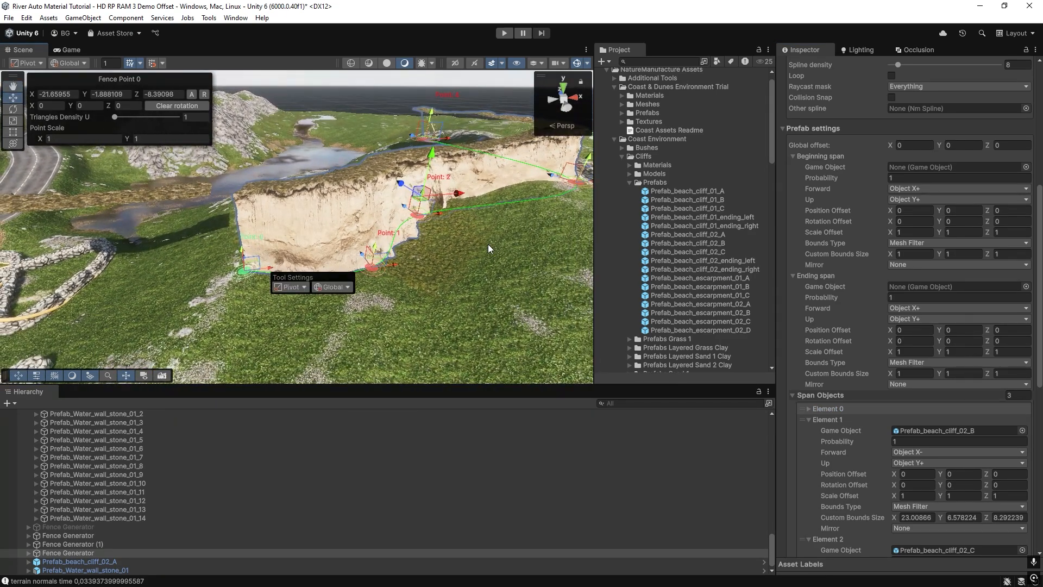
pyautogui.moveTo(490, 250); pyautogui.dragTo(472, 238, button='right')
pyautogui.moveTo(721, 260); pyautogui.dragTo(909, 166)
pyautogui.click(914, 166)
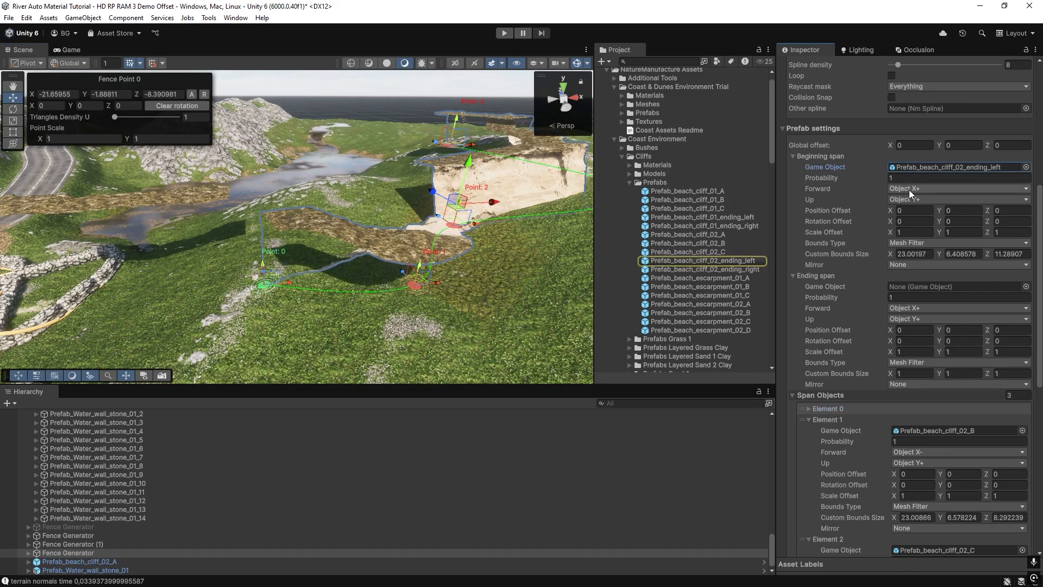
# Set the forward axis of the cliff generator's Beginning span to Object X-.
pyautogui.click(908, 189)
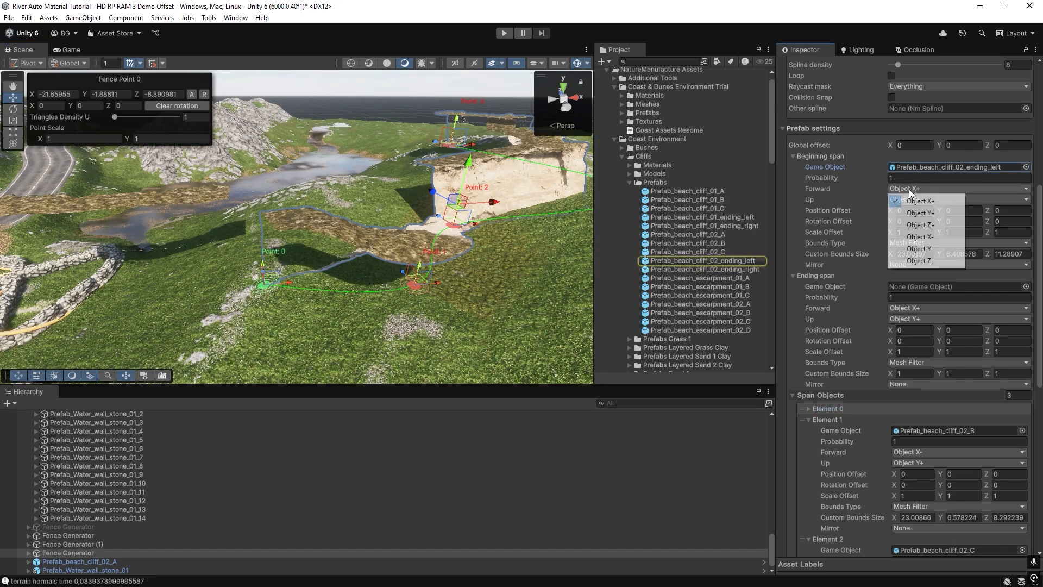
pyautogui.click(905, 239)
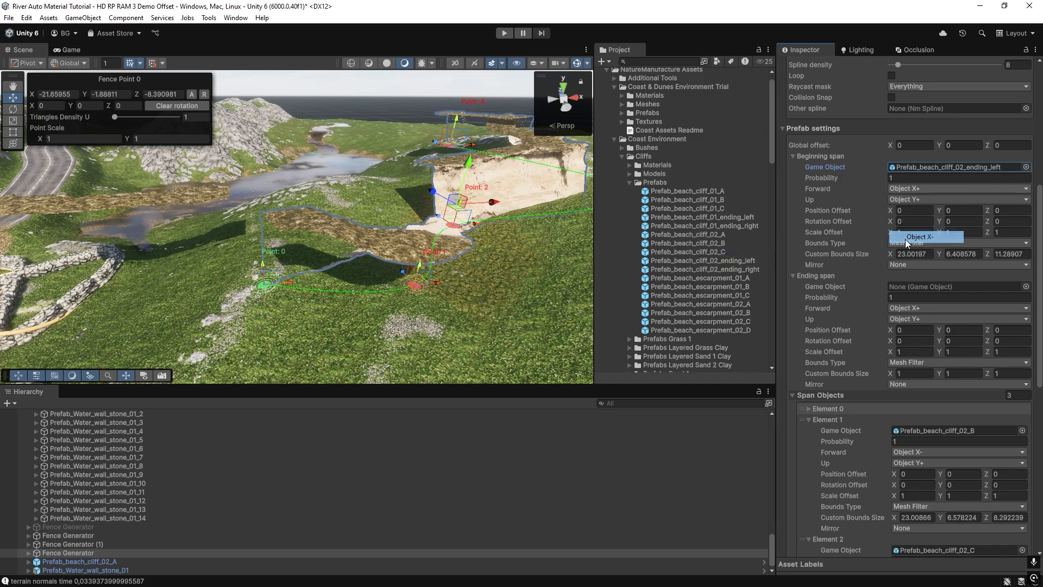
pyautogui.moveTo(292, 257); pyautogui.dragTo(342, 264, button='right')
pyautogui.moveTo(302, 260); pyautogui.dragTo(362, 262)
# Move Fence Point 1 of the cliff spline to about X -8.59 and Z -12.28.
pyautogui.moveTo(439, 283); pyautogui.dragTo(406, 281, button='right')
pyautogui.moveTo(347, 285); pyautogui.dragTo(428, 283)
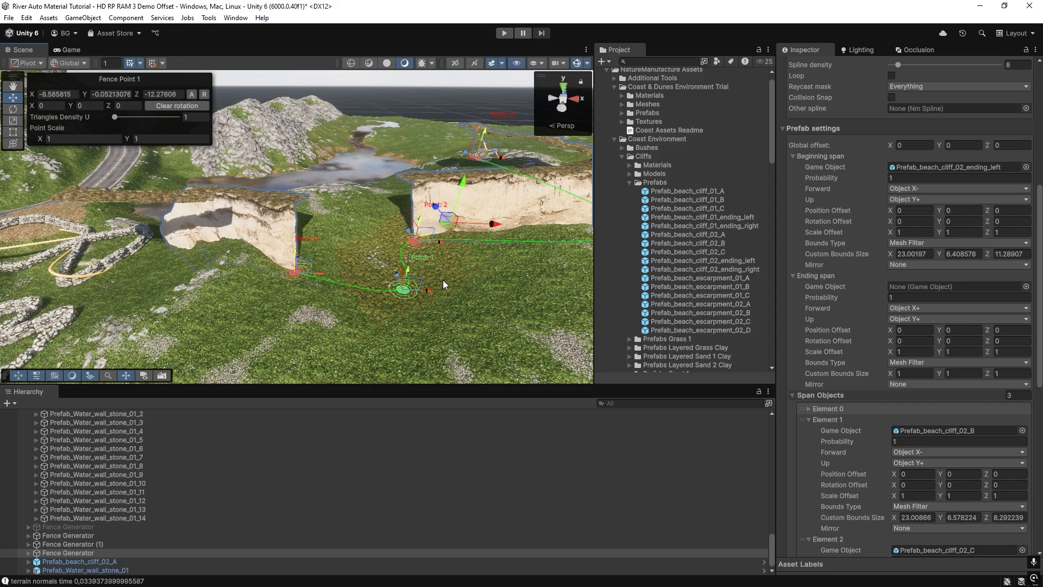
pyautogui.moveTo(446, 285); pyautogui.dragTo(486, 262, button='right')
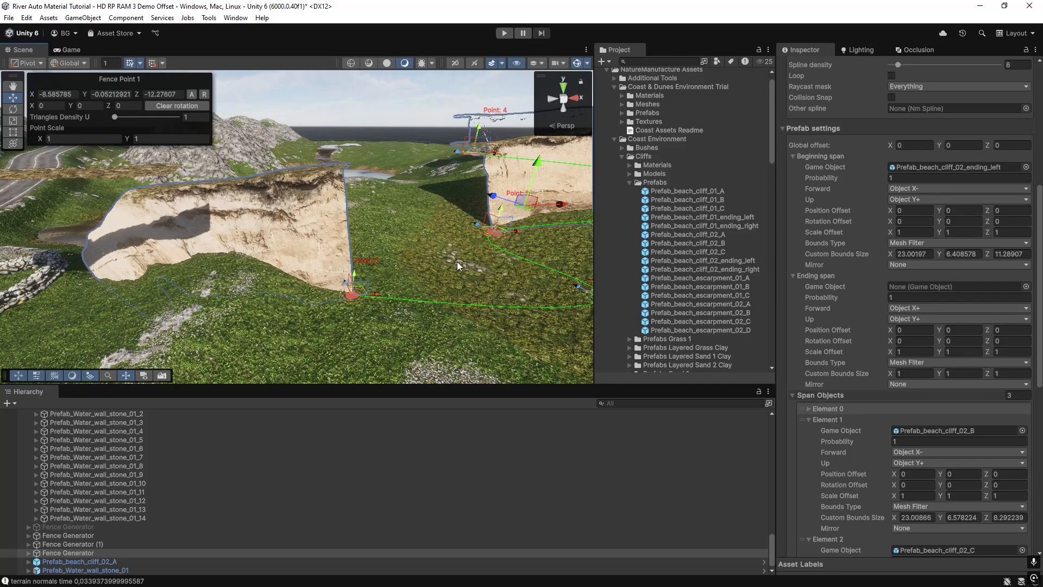
# Try End Offset as the Mirror option of the cliff generator's Beginning span.
pyautogui.click(900, 265)
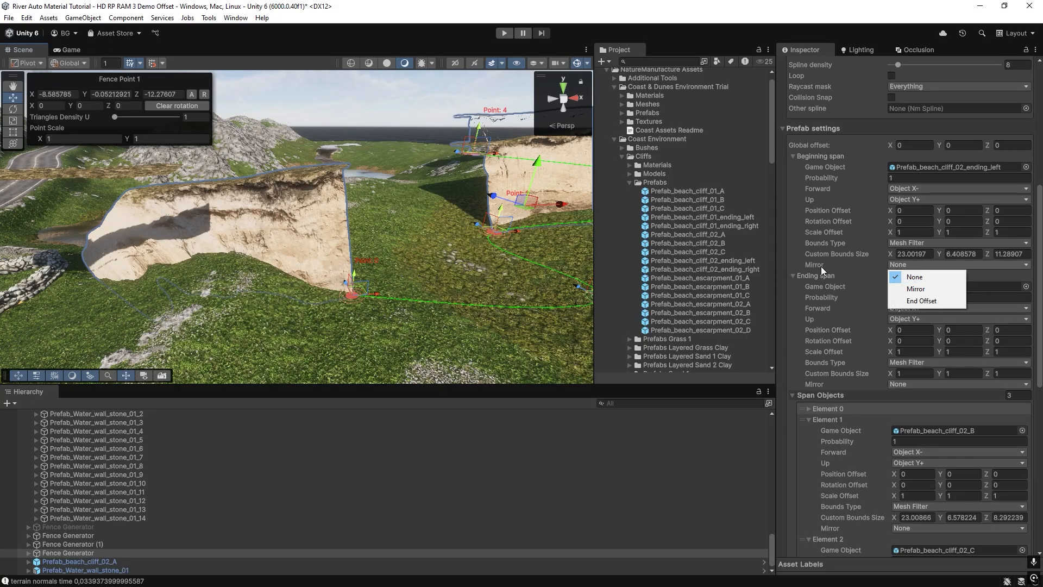
pyautogui.click(925, 302)
pyautogui.moveTo(372, 237); pyautogui.dragTo(406, 241, button='right')
# Move Fence Point 0 of the cliff spline to about X -21.53.
pyautogui.moveTo(403, 238); pyautogui.dragTo(479, 252)
pyautogui.moveTo(380, 262); pyautogui.dragTo(355, 252, button='right')
pyautogui.moveTo(340, 257); pyautogui.dragTo(329, 255)
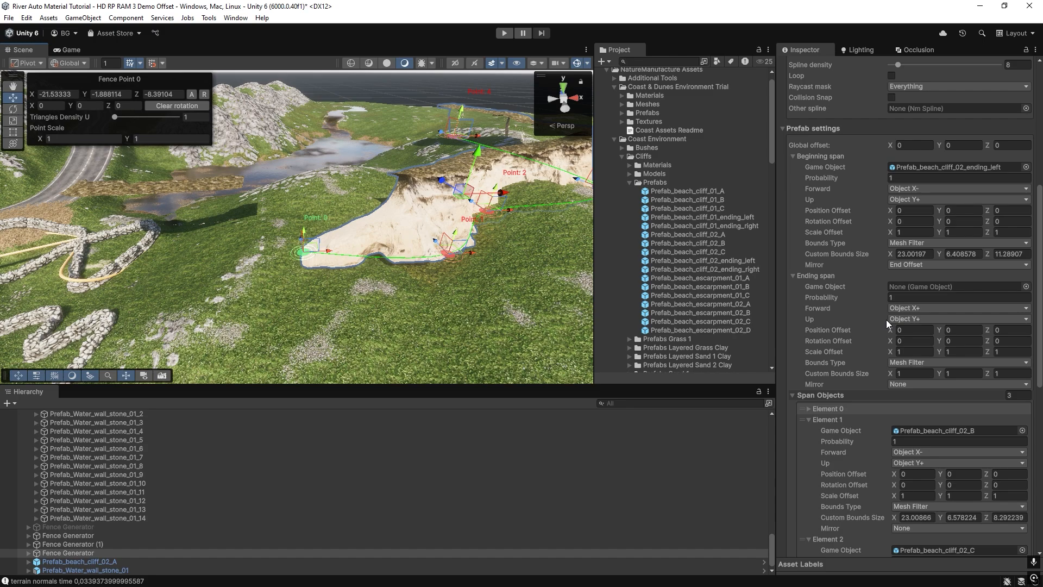
# Restore the Beginning span's Mirror option to None.
pyautogui.click(896, 386)
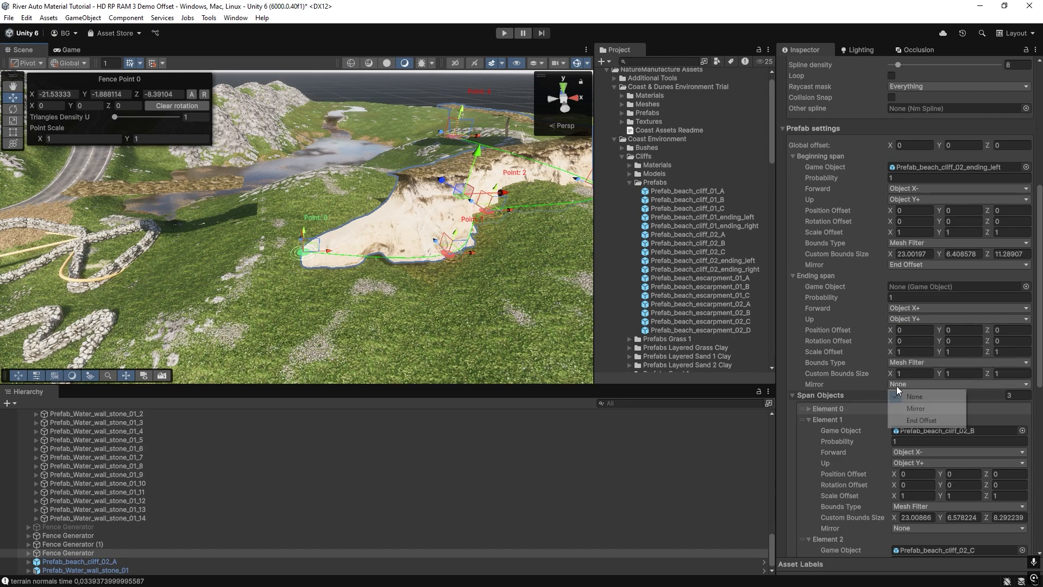
pyautogui.click(896, 264)
pyautogui.click(902, 278)
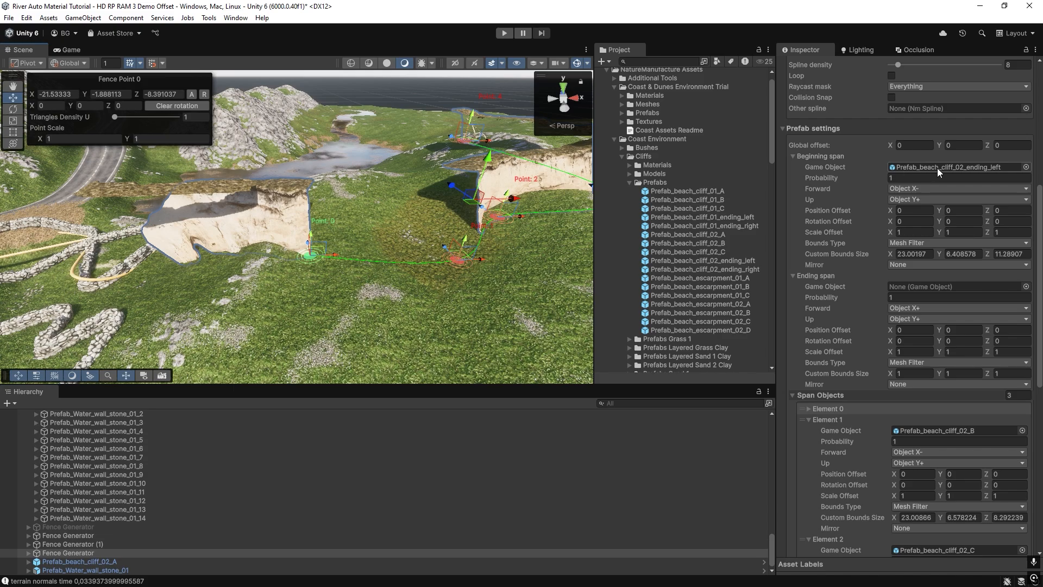
# Move Fence Point 0 of the cliff spline to about Z -12.06.
pyautogui.moveTo(255, 240); pyautogui.dragTo(409, 272, button='right')
pyautogui.press('w')
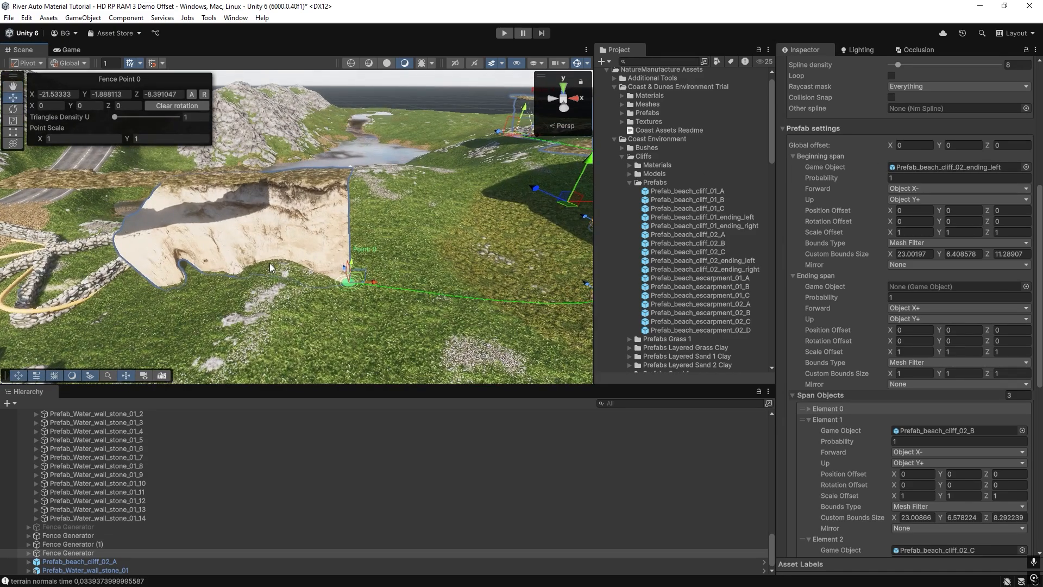
pyautogui.moveTo(270, 262); pyautogui.dragTo(307, 256, button='right')
pyautogui.moveTo(311, 253); pyautogui.dragTo(342, 308)
pyautogui.press('s')
pyautogui.moveTo(399, 299)
pyautogui.mouseDown(button='right')
pyautogui.moveTo(342, 293)
pyautogui.moveTo(391, 315)
pyautogui.mouseUp(button='right')
# Locate the Beginning span's prefab and place a standalone Prefab_beach_cliff_02_ending_left instance beside the generated cliff end.
pyautogui.click(934, 167)
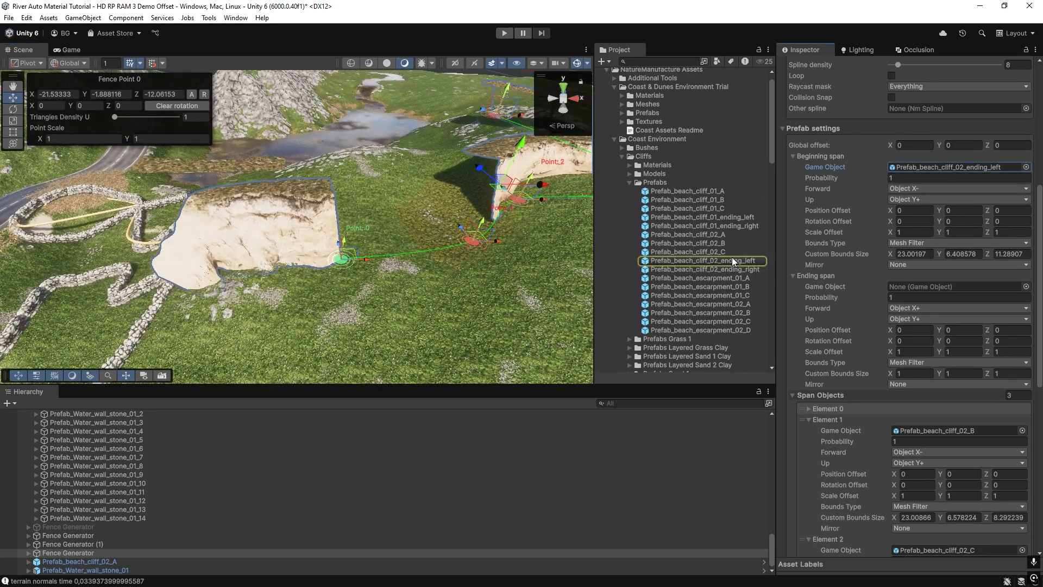
pyautogui.moveTo(734, 260); pyautogui.dragTo(348, 303)
pyautogui.moveTo(401, 276); pyautogui.dragTo(399, 285, button='right')
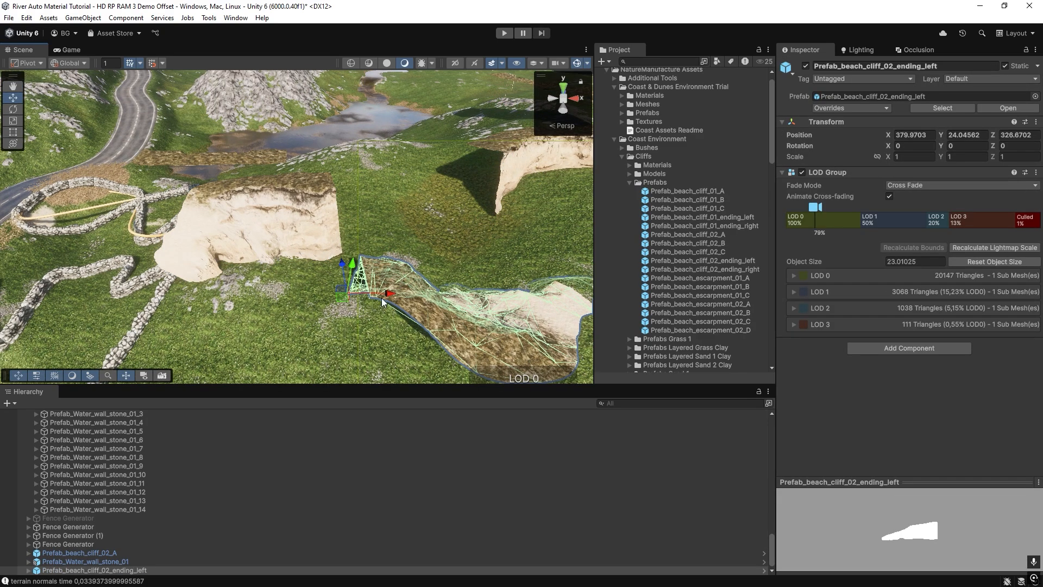
# Rotate the standalone Prefab_beach_cliff_02_ending_left instance to about -187.7 degrees around Y.
pyautogui.press('e')
pyautogui.moveTo(382, 302); pyautogui.dragTo(657, 366)
pyautogui.moveTo(328, 270); pyautogui.dragTo(306, 225, button='right')
# Set the Beginning span's Mirror option to End Offset in the cliff Fence Generator.
pyautogui.click(325, 226)
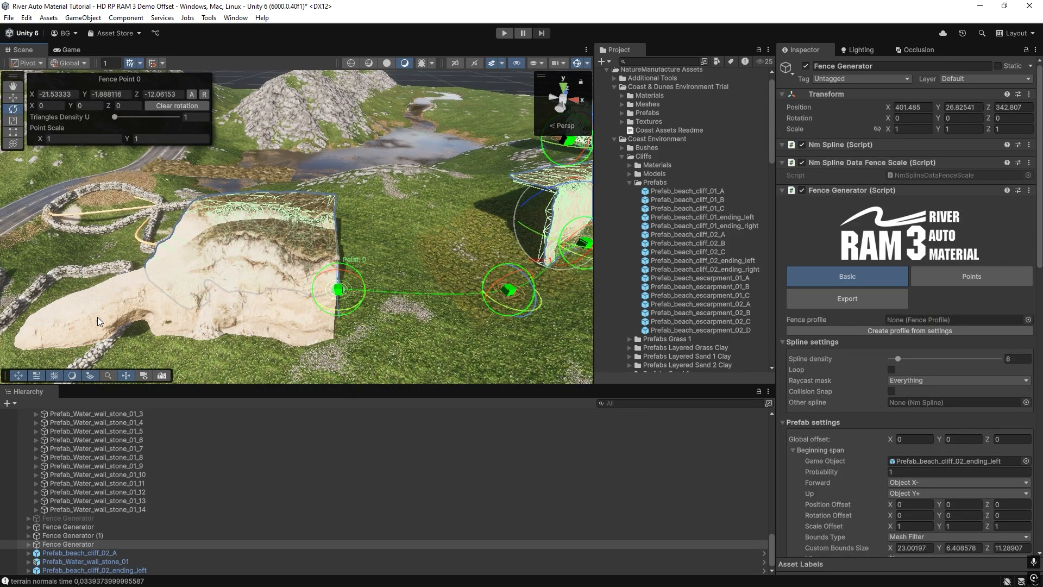
pyautogui.scroll(-5, 941, 346)
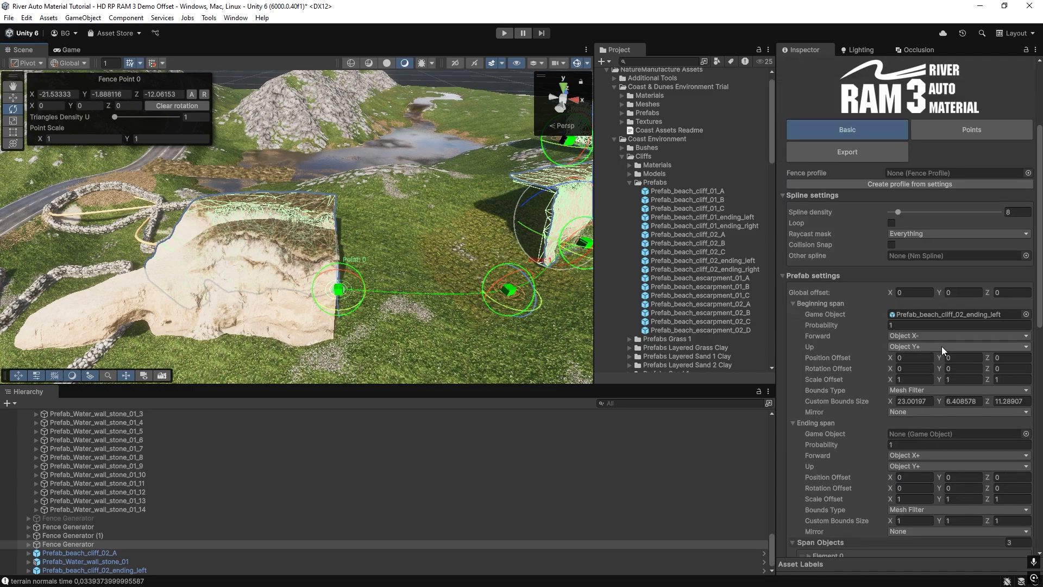
pyautogui.click(893, 297)
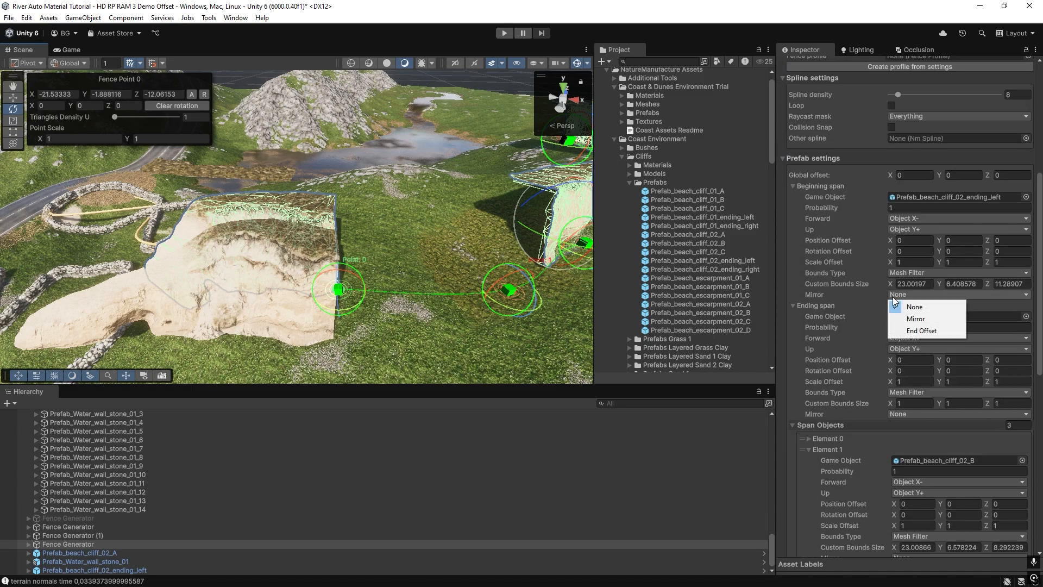
pyautogui.click(900, 331)
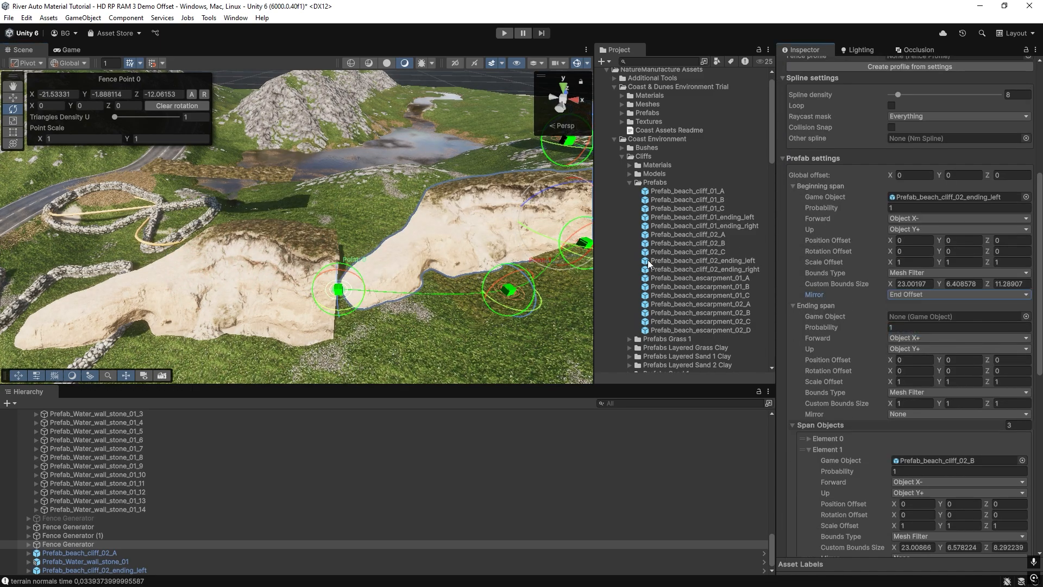
# Move Fence Point 1 of the cliff spline to about X -5.76, Z -14.92.
pyautogui.moveTo(402, 230); pyautogui.dragTo(279, 262, button='middle')
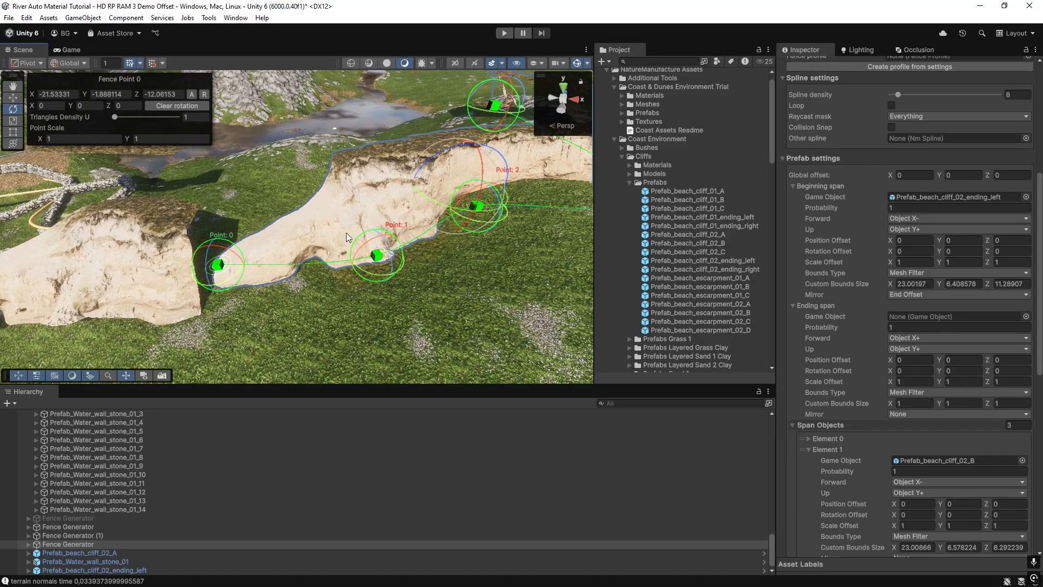
pyautogui.moveTo(399, 204); pyautogui.dragTo(373, 213, button='right')
pyautogui.press('s')
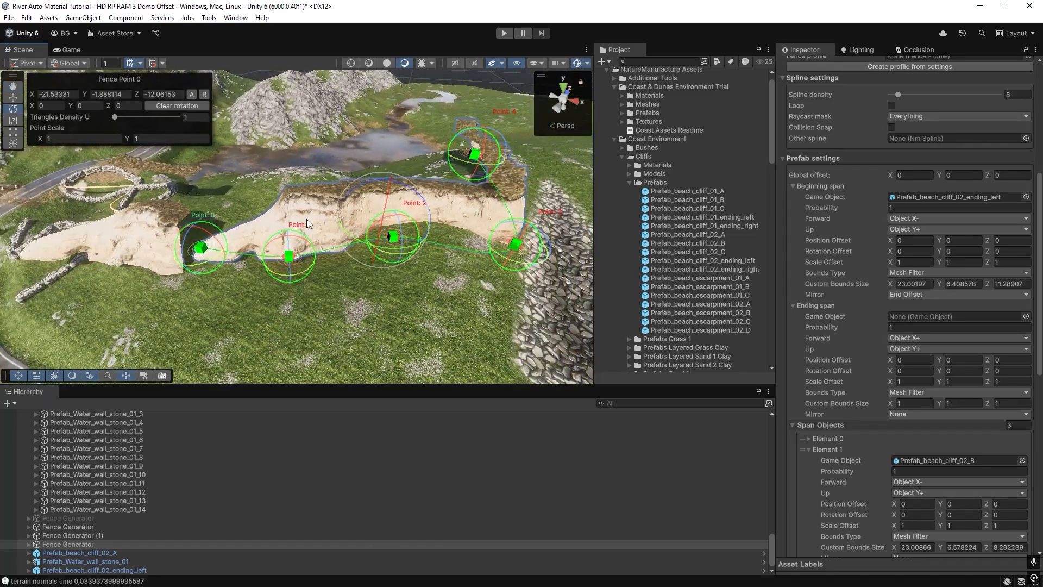
pyautogui.press('w')
pyautogui.moveTo(301, 246); pyautogui.dragTo(337, 303)
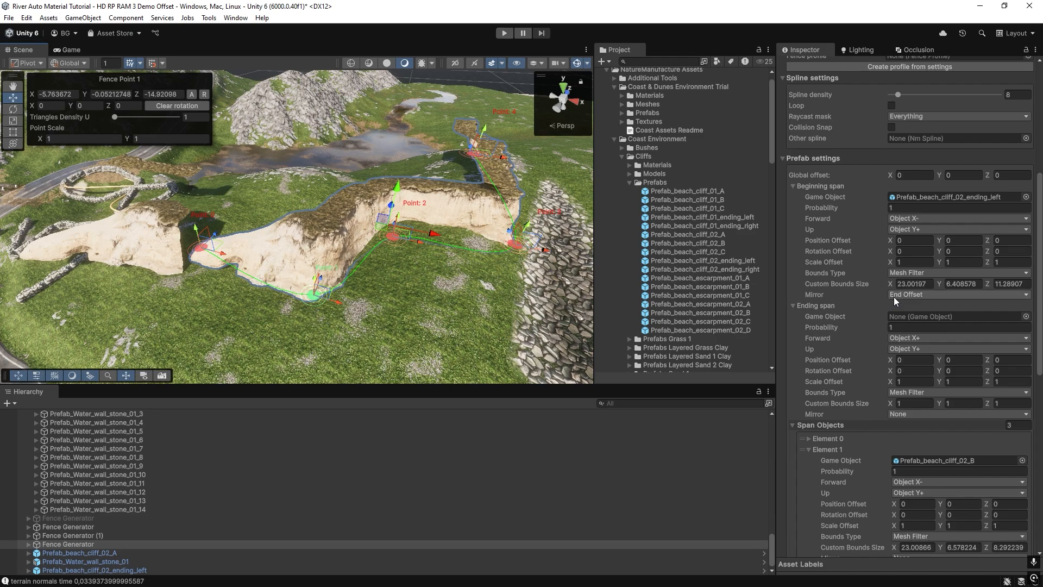
# Move the standalone Prefab_beach_cliff_02_ending_left instance to about X 379.3.
pyautogui.click(161, 254)
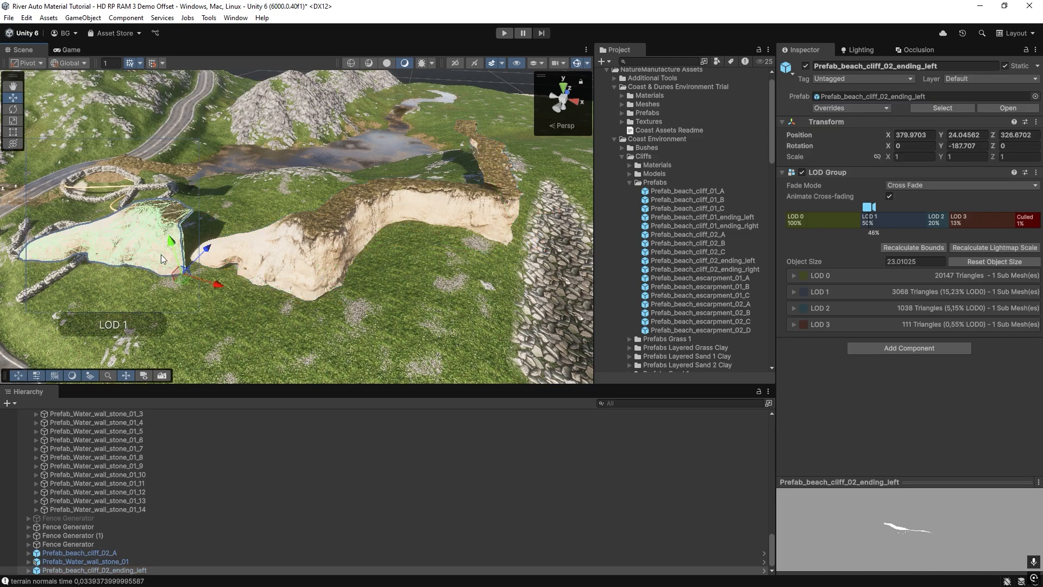
pyautogui.moveTo(168, 258); pyautogui.dragTo(282, 282, button='right')
pyautogui.moveTo(396, 298); pyautogui.dragTo(390, 299)
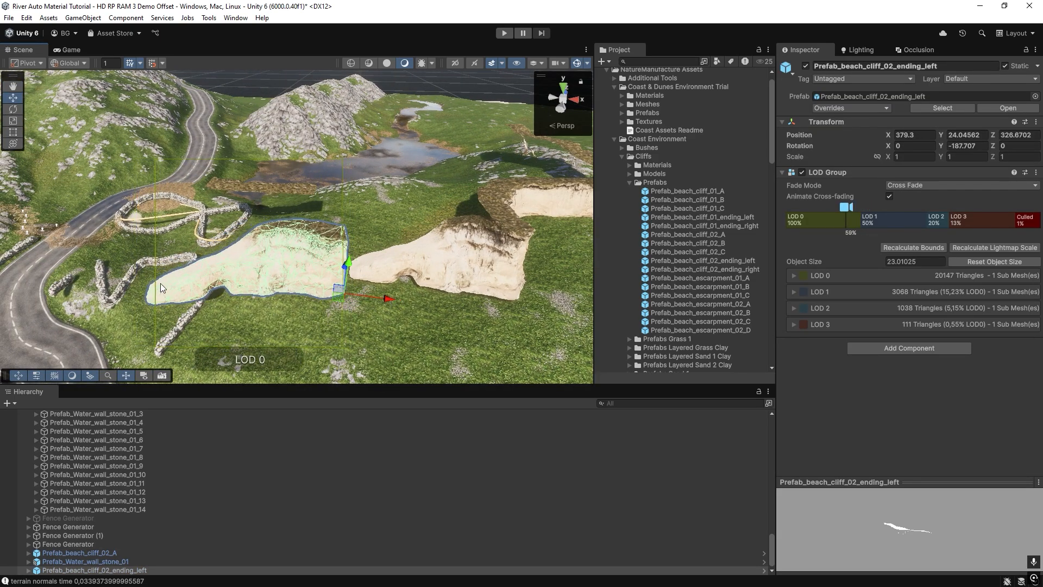
# Assign Prefab_beach_cliff_02_ending_right as the Ending span's game object in the cliff Fence Generator.
pyautogui.click(433, 282)
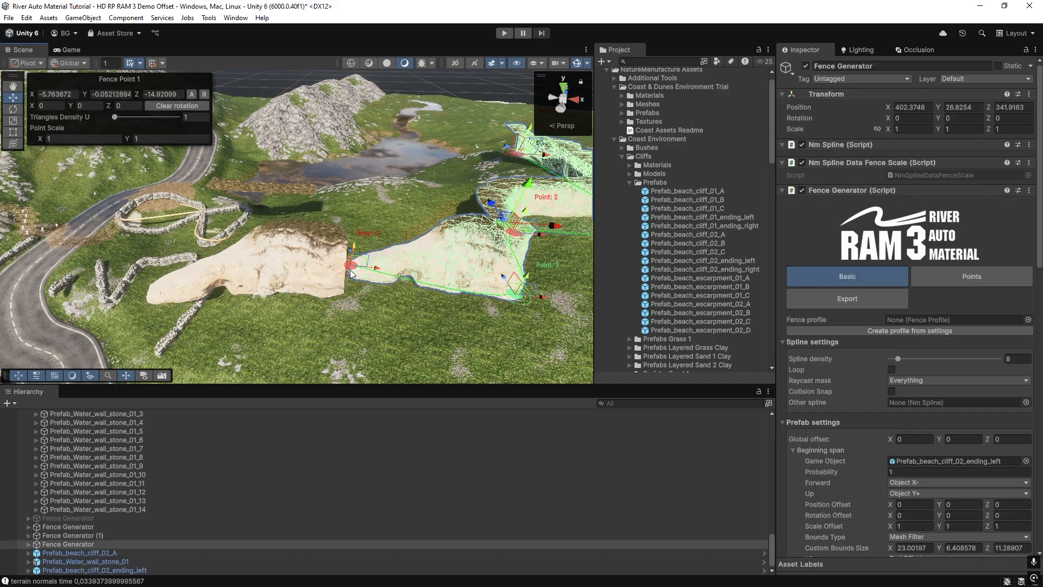
pyautogui.scroll(-5, 894, 425)
pyautogui.moveTo(467, 260); pyautogui.dragTo(179, 237, button='right')
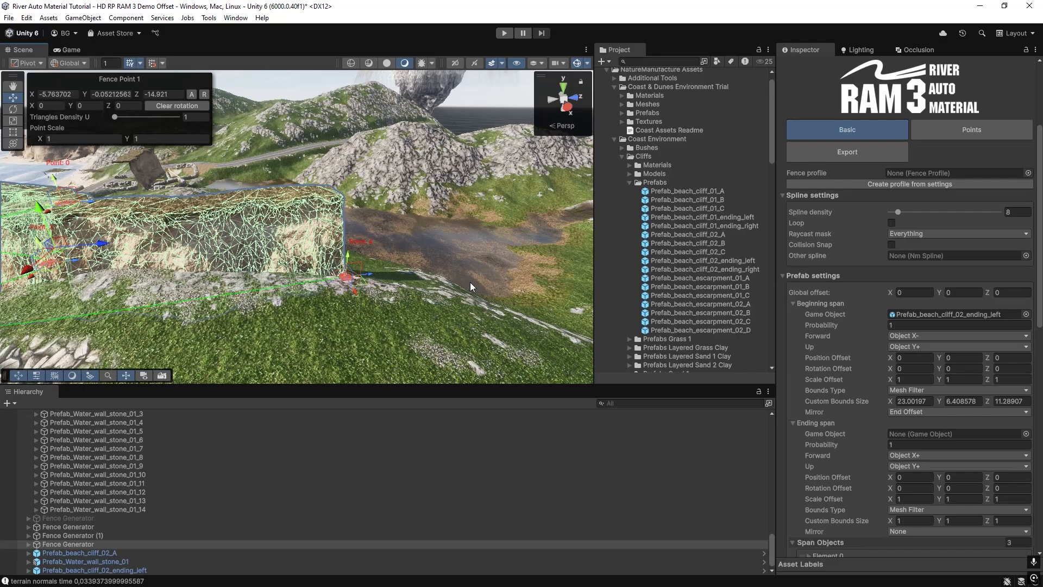
pyautogui.scroll(-1, 918, 271)
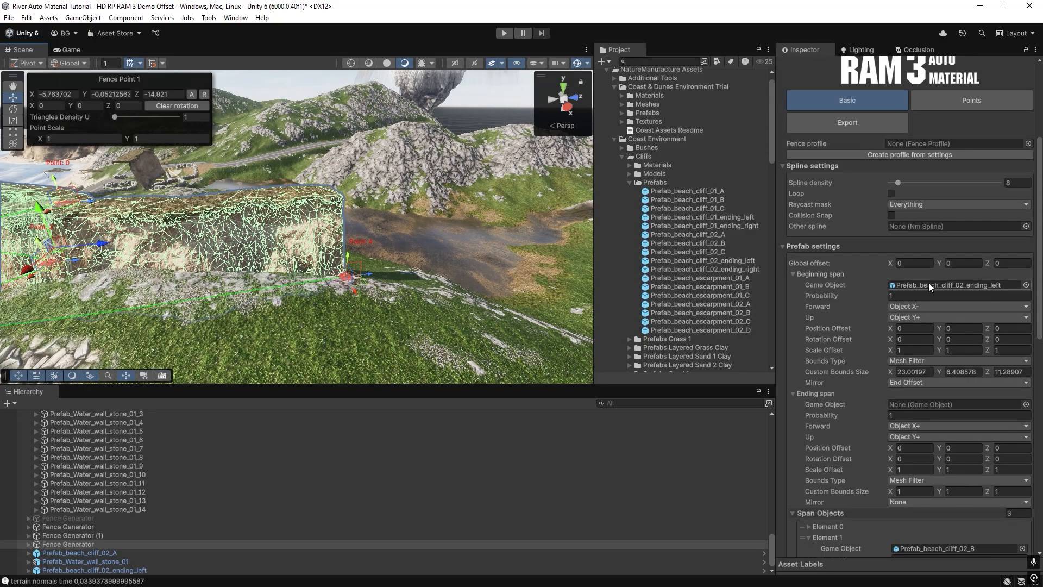
pyautogui.moveTo(706, 262); pyautogui.dragTo(924, 407)
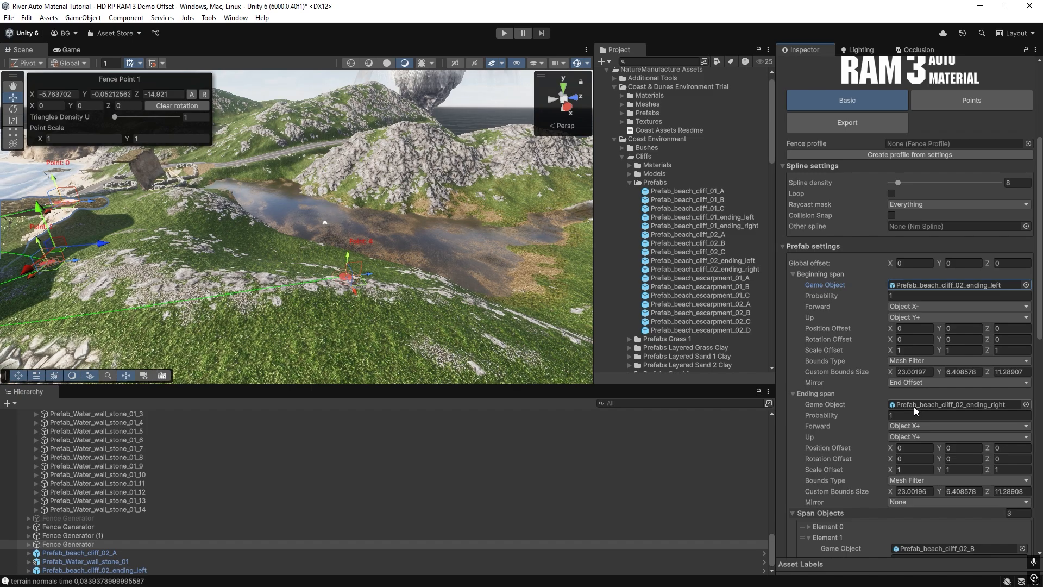
# Set the Ending span's Forward axis to Object X-.
pyautogui.moveTo(445, 310)
pyautogui.mouseDown(button='right')
pyautogui.moveTo(401, 280)
pyautogui.moveTo(452, 294)
pyautogui.mouseUp(button='right')
pyautogui.press('s')
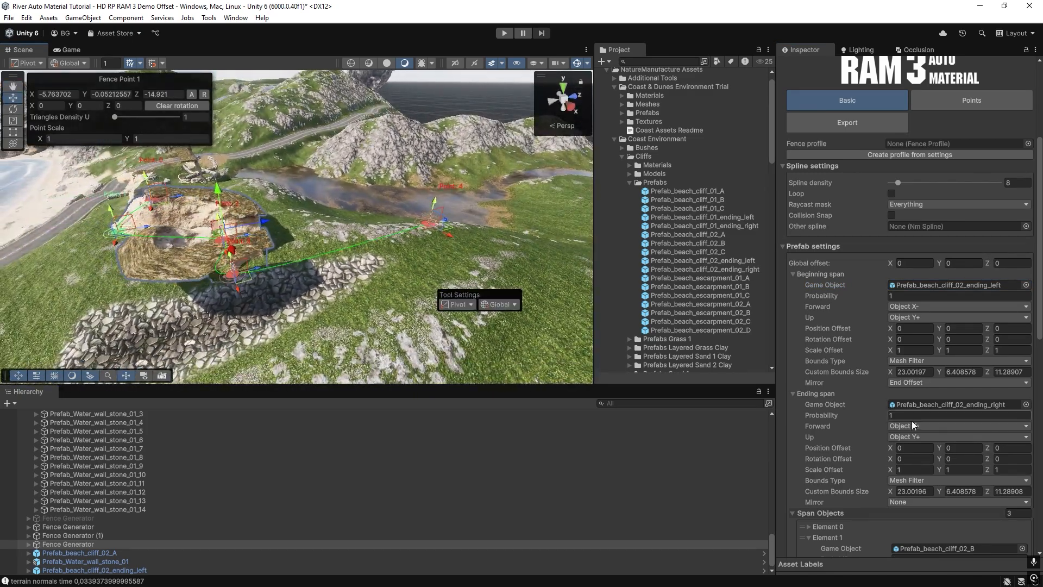
pyautogui.click(935, 426)
pyautogui.click(910, 475)
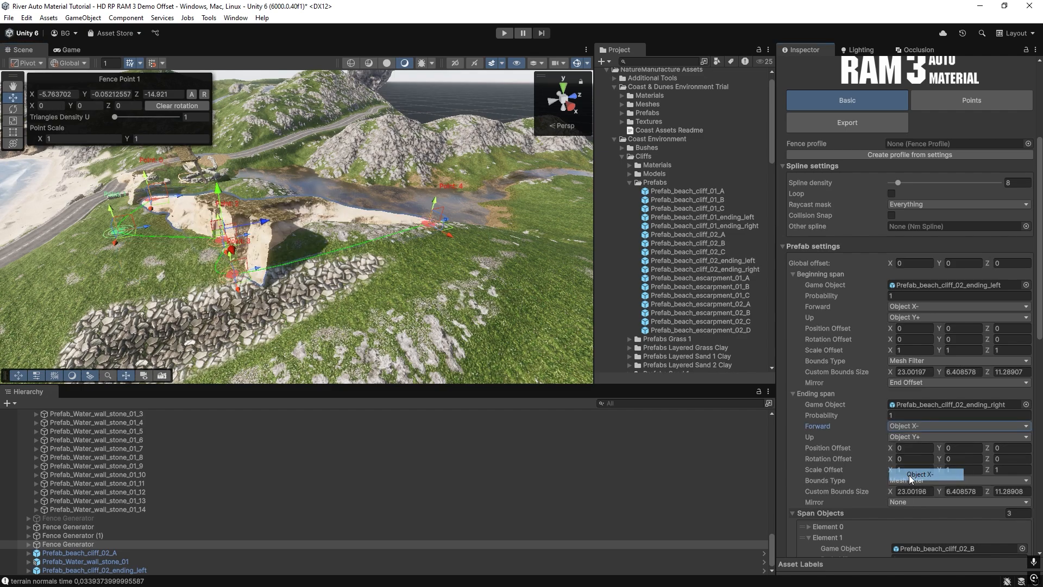
# Move Fence Point 4 of the cliff spline to about X 19.53, Y 4.85, Z 28.05.
pyautogui.moveTo(329, 255); pyautogui.dragTo(328, 245, button='right')
pyautogui.press('w')
pyautogui.moveTo(347, 235); pyautogui.dragTo(352, 239, button='right')
pyautogui.moveTo(448, 258); pyautogui.dragTo(535, 326)
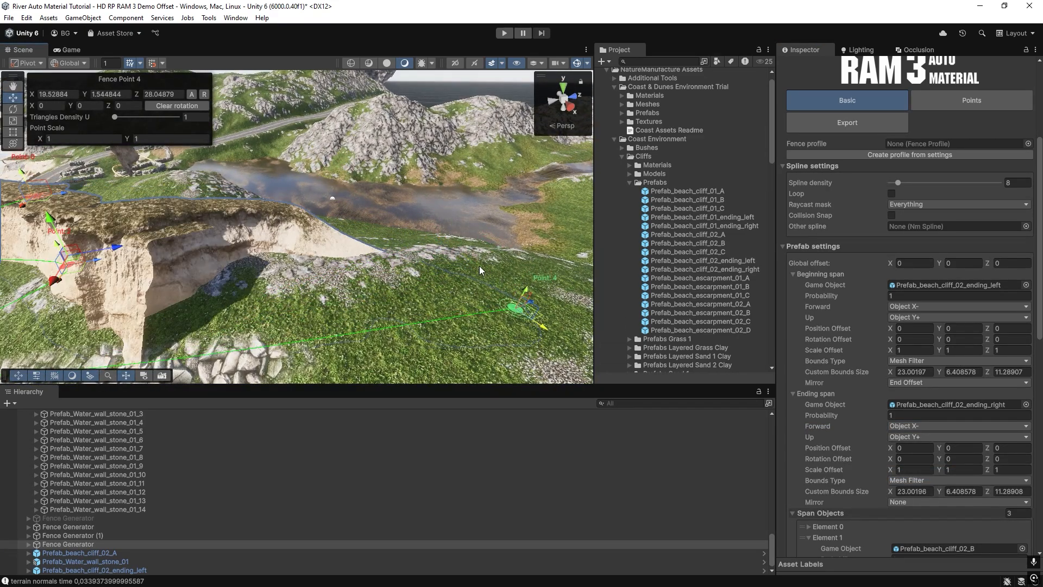
pyautogui.moveTo(520, 286); pyautogui.dragTo(534, 225)
# Place a standalone Prefab_beach_cliff_02_ending_right instance near the generated cliff's end and rotate it to about 116.3 degrees around Y.
pyautogui.moveTo(353, 217); pyautogui.dragTo(413, 228, button='right')
pyautogui.press('a')
pyautogui.moveTo(747, 266); pyautogui.dragTo(446, 252)
pyautogui.press('e')
pyautogui.moveTo(549, 226); pyautogui.dragTo(383, 226, button='right')
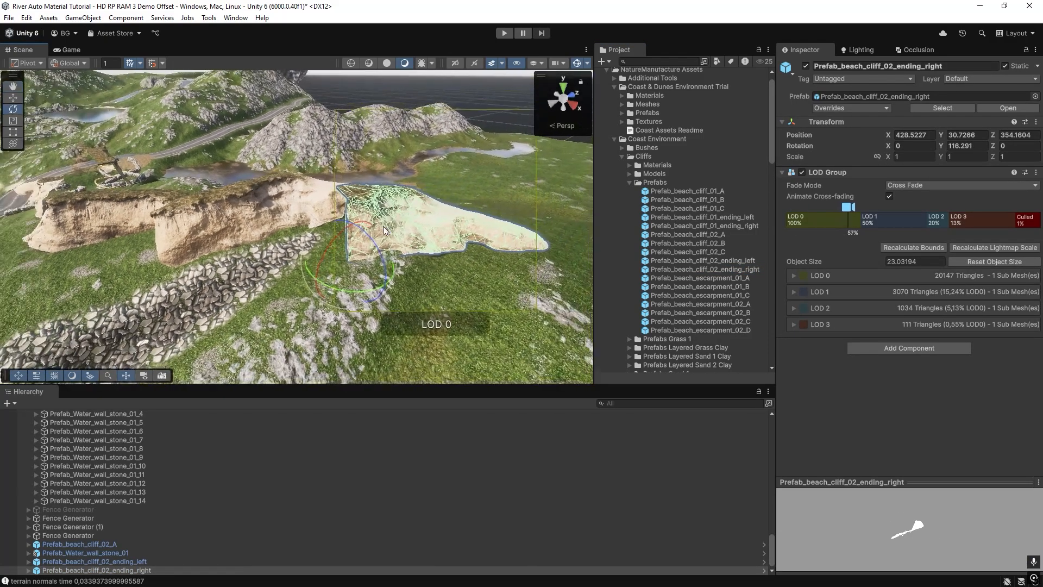
# Check the generated right ending piece and set the Ending span's Mirror option to End Offset.
pyautogui.click(313, 204)
pyautogui.moveTo(292, 222); pyautogui.dragTo(300, 224, button='right')
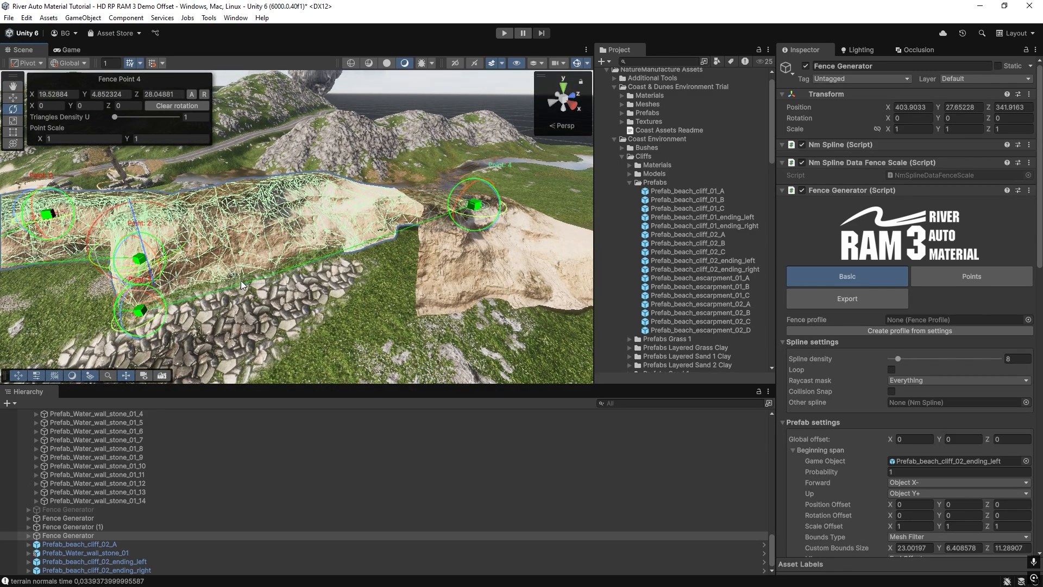
pyautogui.click(308, 213)
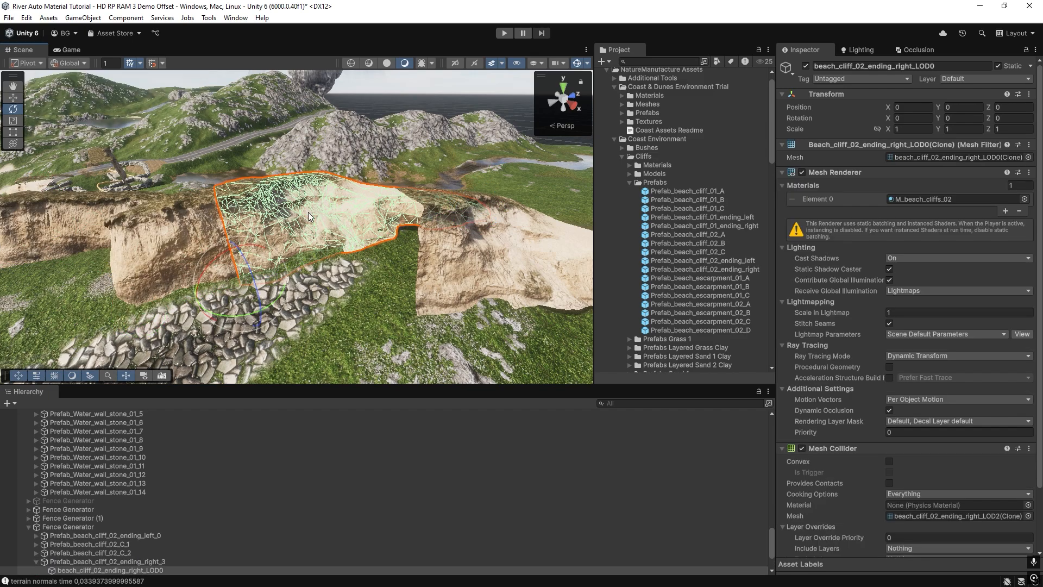
pyautogui.click(167, 218)
pyautogui.scroll(-10, 915, 363)
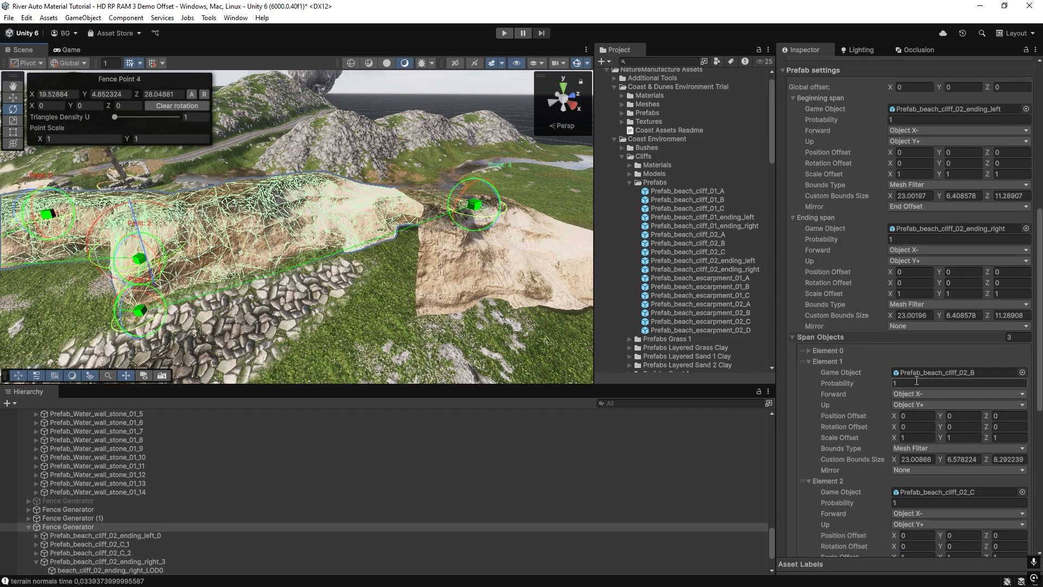
pyautogui.moveTo(417, 240); pyautogui.dragTo(360, 288, button='right')
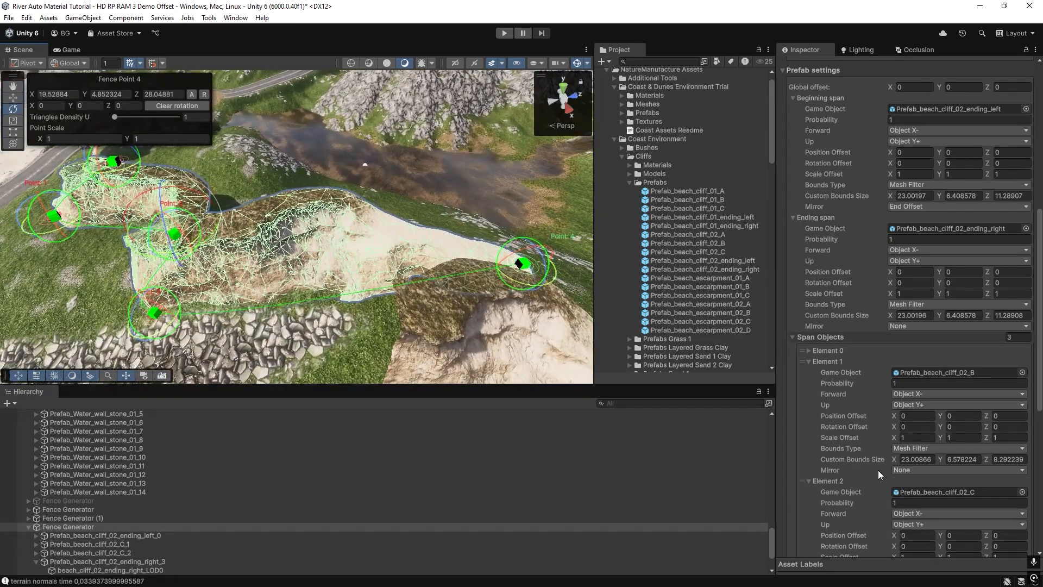
pyautogui.scroll(-3, 907, 472)
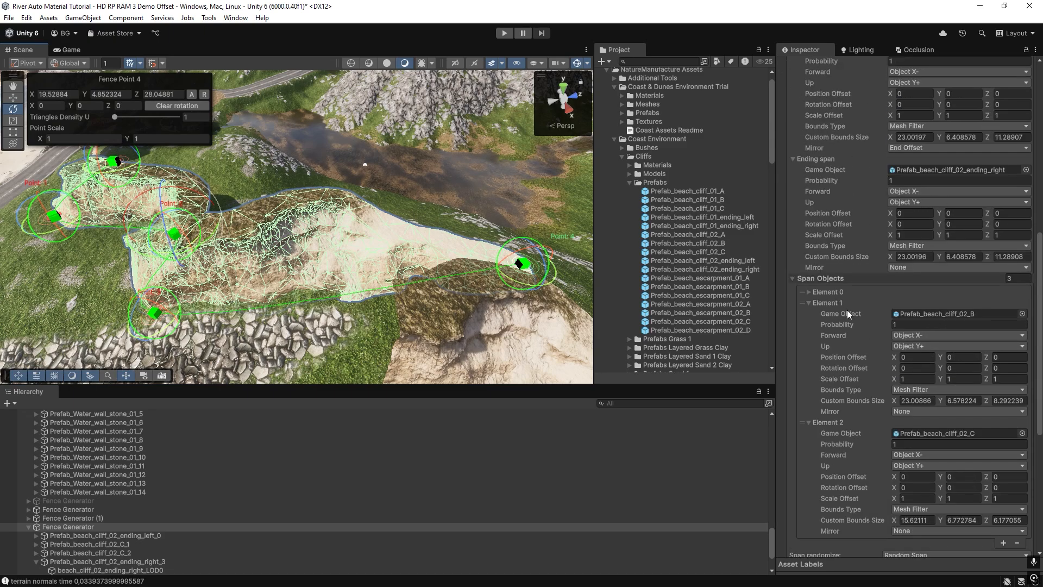
pyautogui.scroll(6, 849, 312)
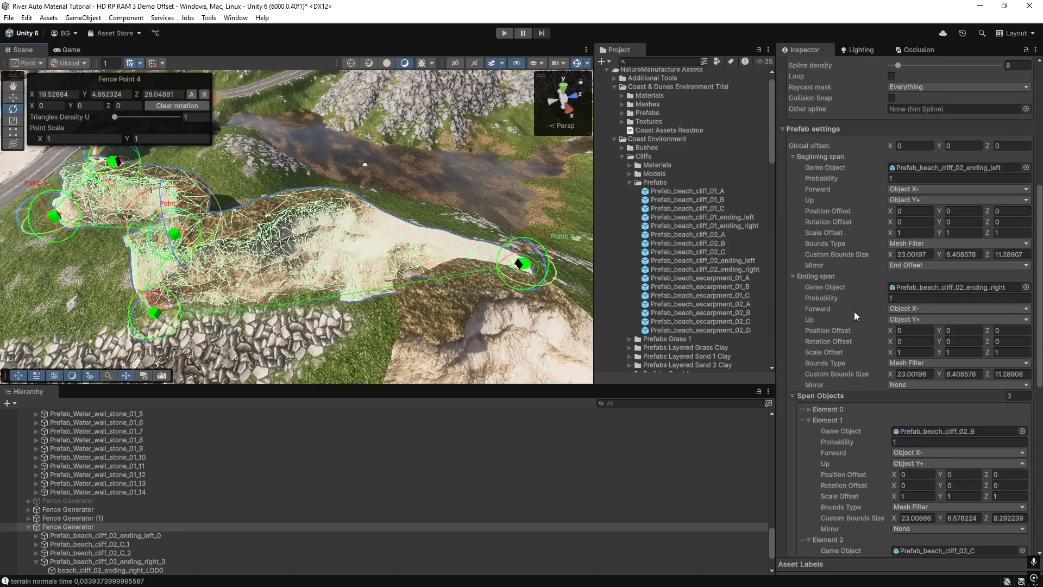
pyautogui.click(910, 386)
pyautogui.click(902, 424)
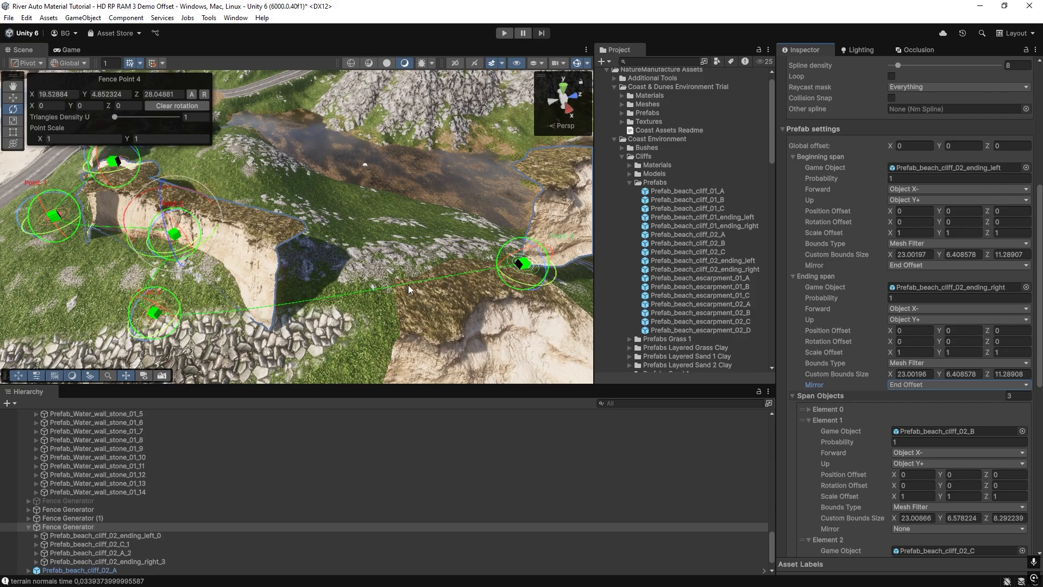
# Restore the Ending span's Mirror option to None.
pyautogui.moveTo(410, 291); pyautogui.dragTo(375, 267, button='right')
pyautogui.click(904, 384)
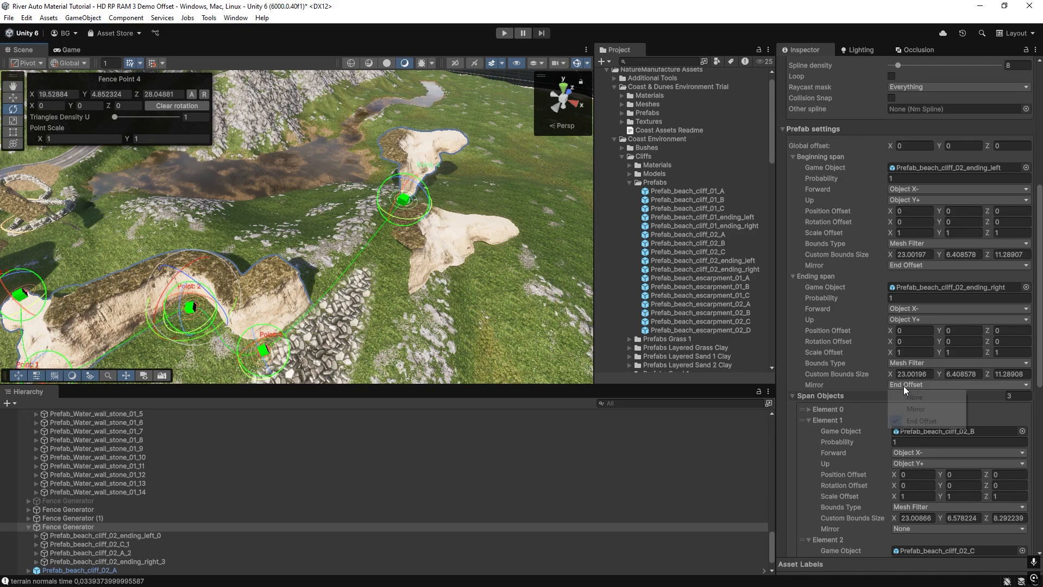
pyautogui.click(907, 400)
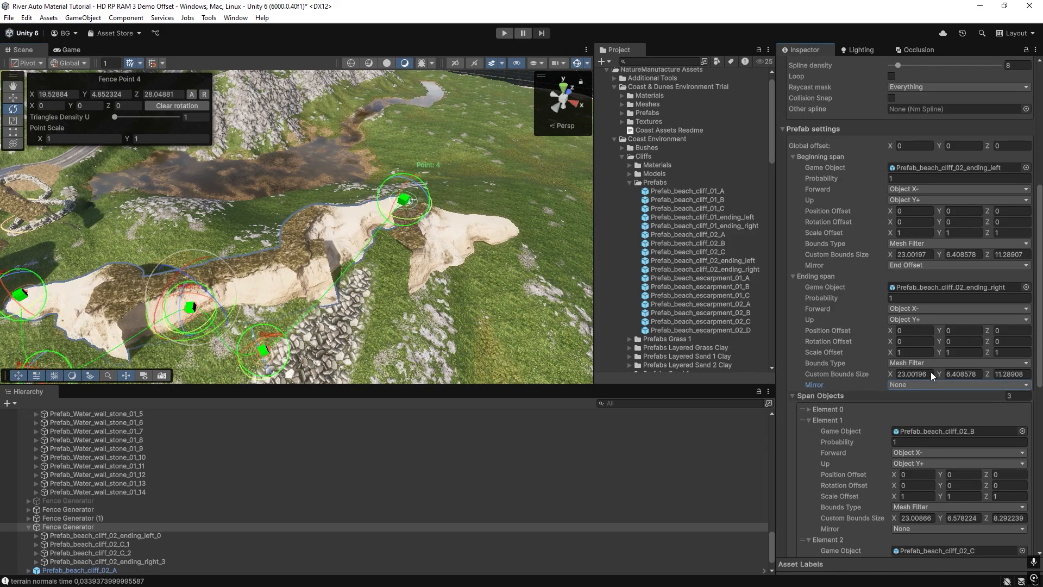
# Move Fence Point 4 of the cliff spline to about X 26.13, Y 10.92.
pyautogui.moveTo(432, 245); pyautogui.dragTo(329, 189, button='right')
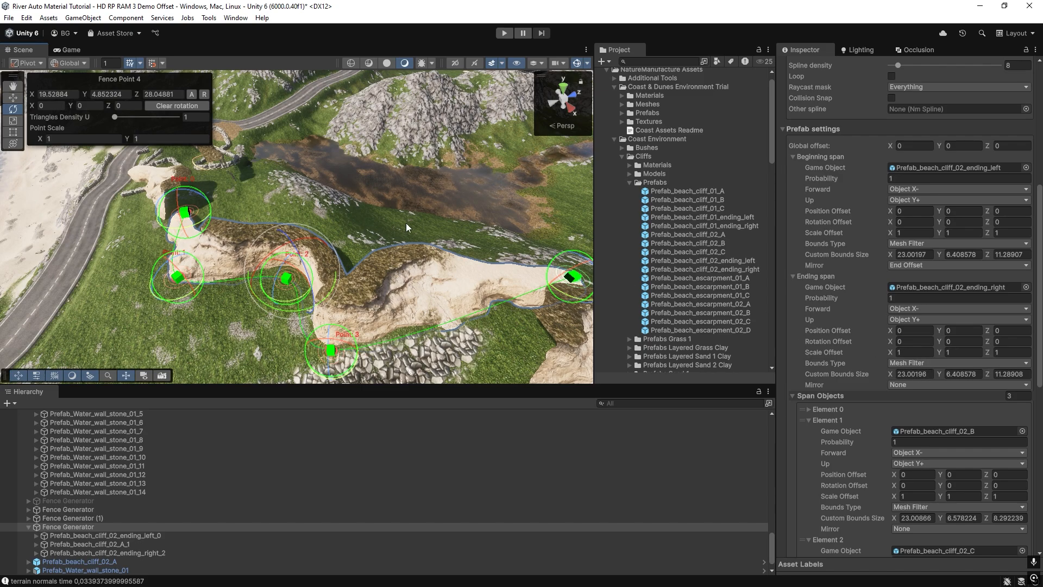
pyautogui.moveTo(406, 223)
pyautogui.mouseDown(button='right')
pyautogui.moveTo(406, 234)
pyautogui.moveTo(384, 225)
pyautogui.moveTo(429, 236)
pyautogui.moveTo(389, 229)
pyautogui.mouseUp(button='right')
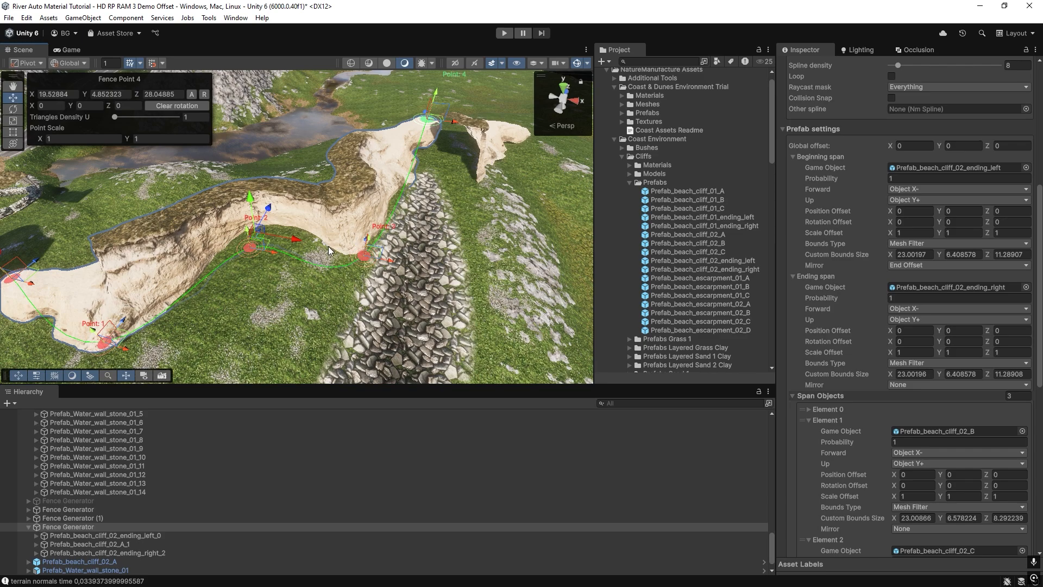
pyautogui.moveTo(298, 257); pyautogui.dragTo(509, 214, button='right')
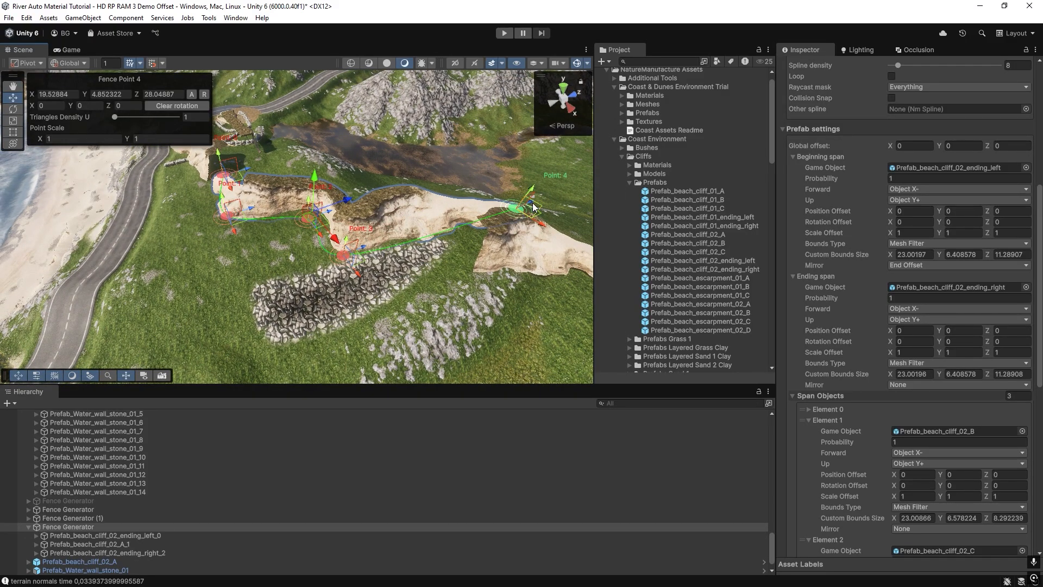
pyautogui.moveTo(533, 207); pyautogui.dragTo(631, 197)
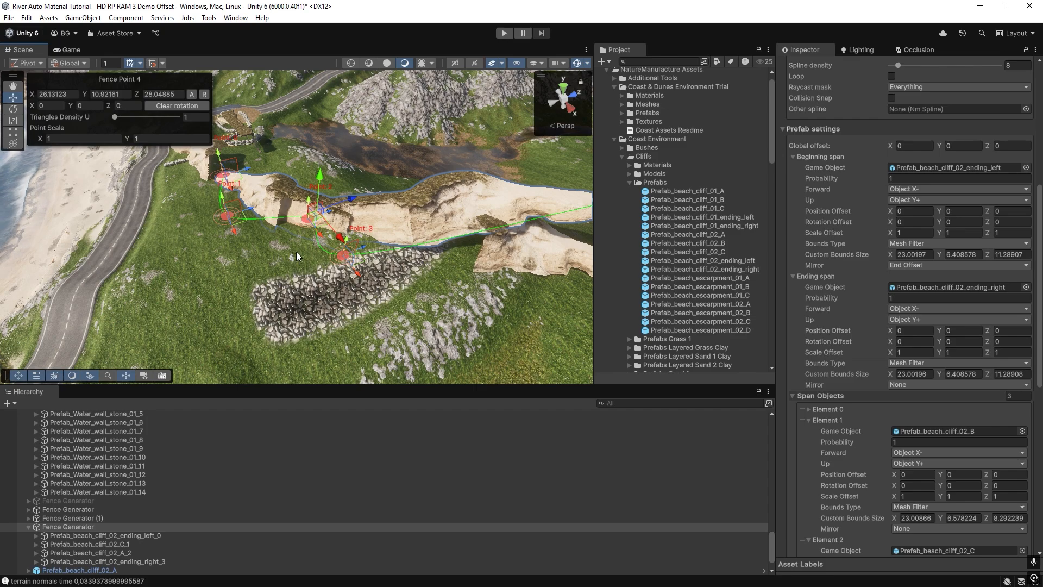
# Move Fence Point 2 to about X -2.23, Z -0.64 and Fence Point 0 to about X -25.60, Z -20.81.
pyautogui.moveTo(297, 257); pyautogui.dragTo(344, 231, button='right')
pyautogui.moveTo(346, 234); pyautogui.dragTo(346, 219)
pyautogui.moveTo(330, 232); pyautogui.dragTo(208, 264, button='right')
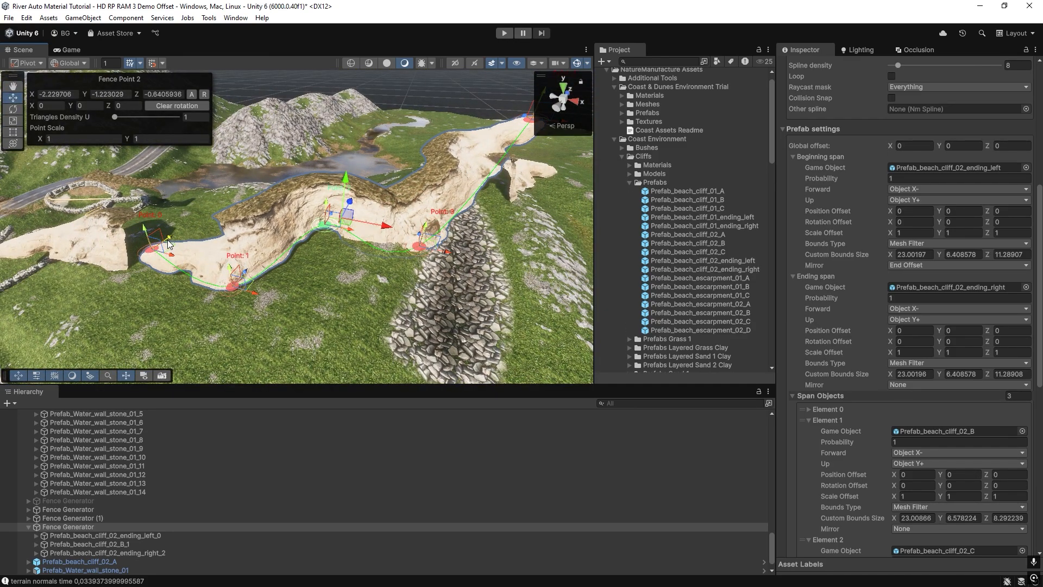
pyautogui.moveTo(169, 245); pyautogui.dragTo(112, 320)
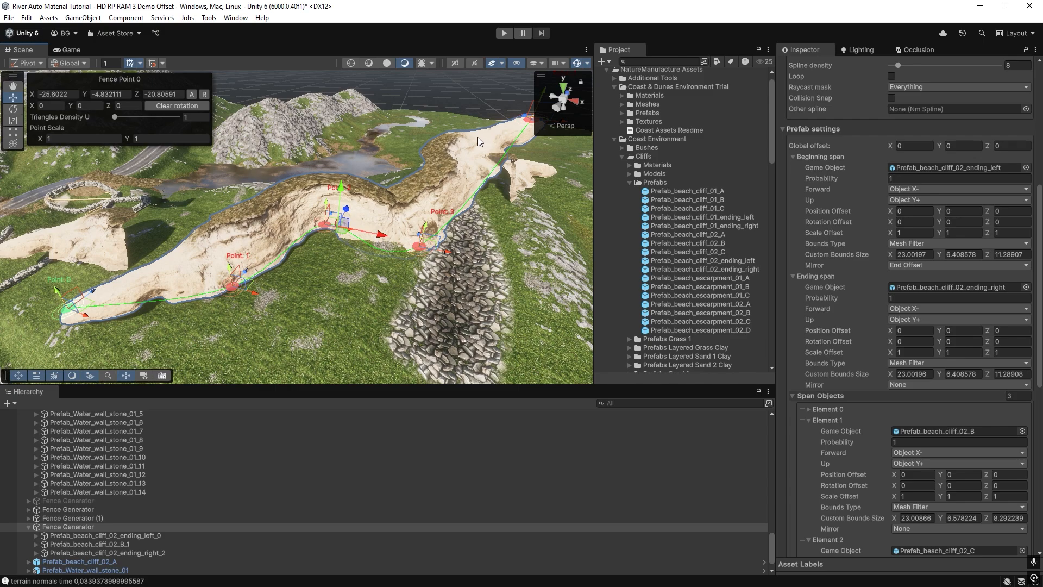
# Open the LOD0 mesh of the generated left ending piece to examine its vertex and triangle counts.
pyautogui.moveTo(293, 262); pyautogui.dragTo(285, 258, button='right')
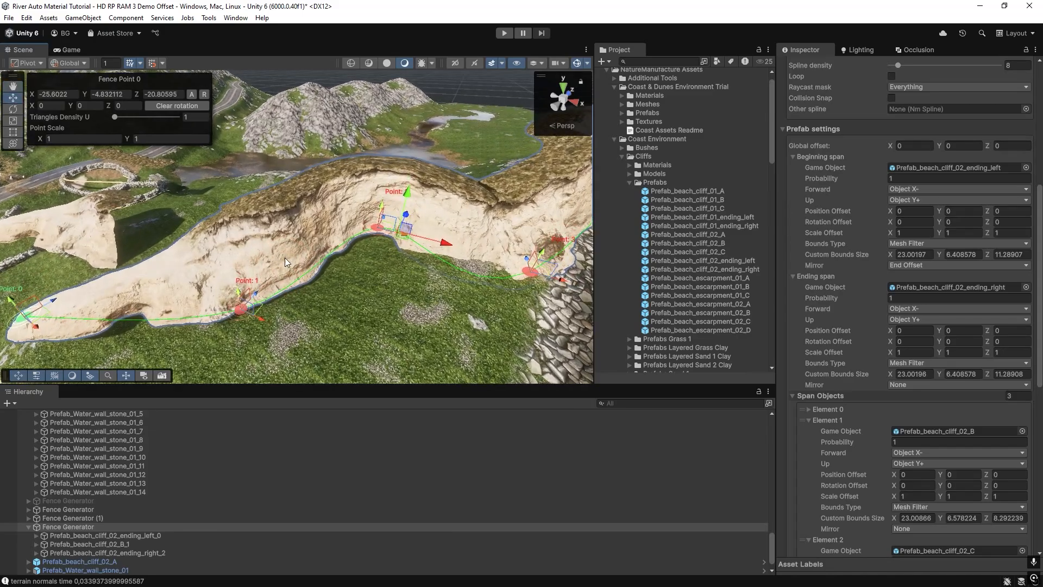
pyautogui.click(285, 258)
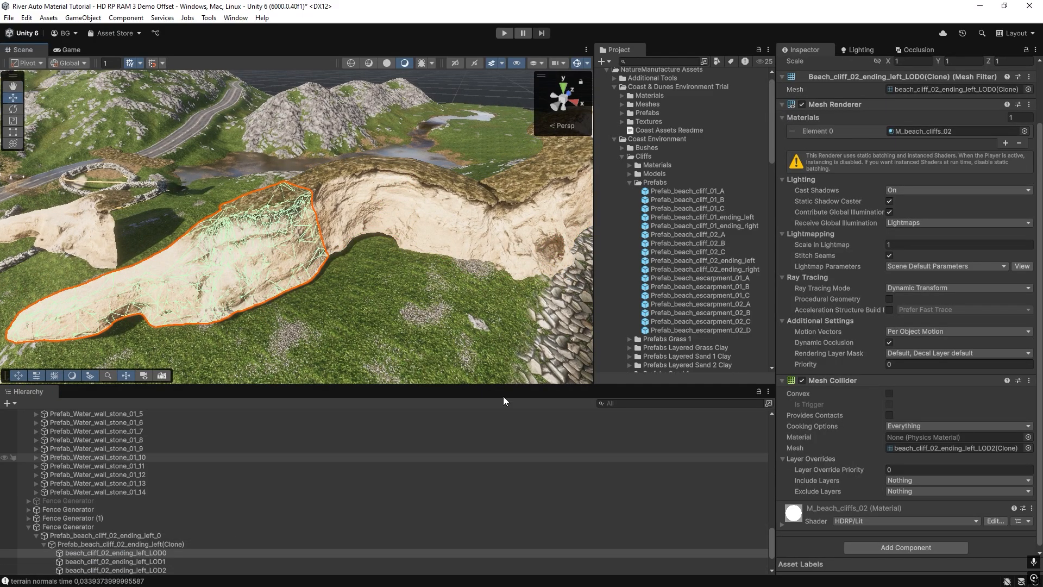
pyautogui.doubleClick(918, 88)
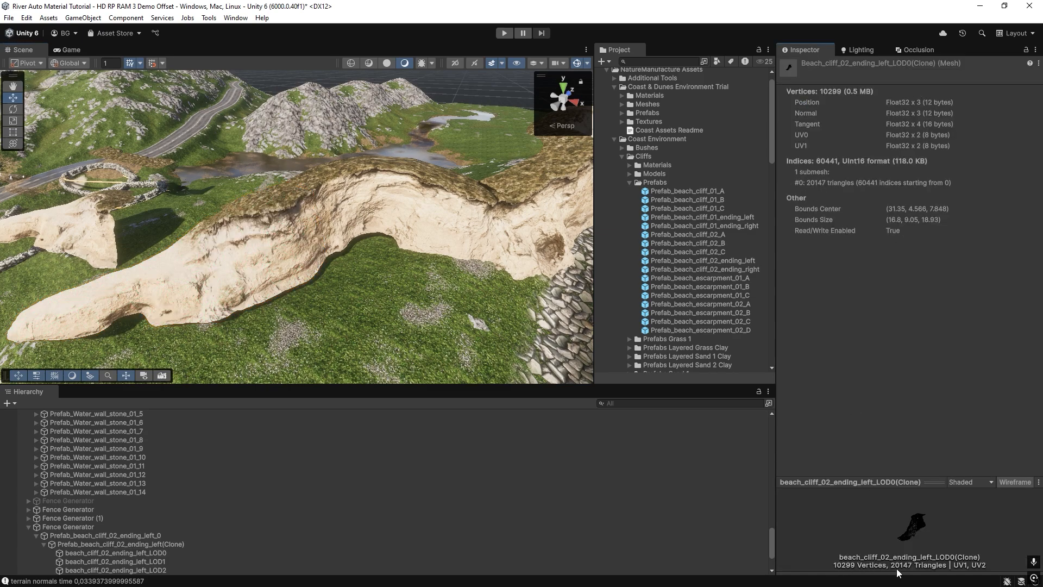
# Select the beach cliff's Fence Generator and lower Fence Point 4 of its spline to about Y 4.61.
pyautogui.click(427, 212)
pyautogui.scroll(-5, 380, 233)
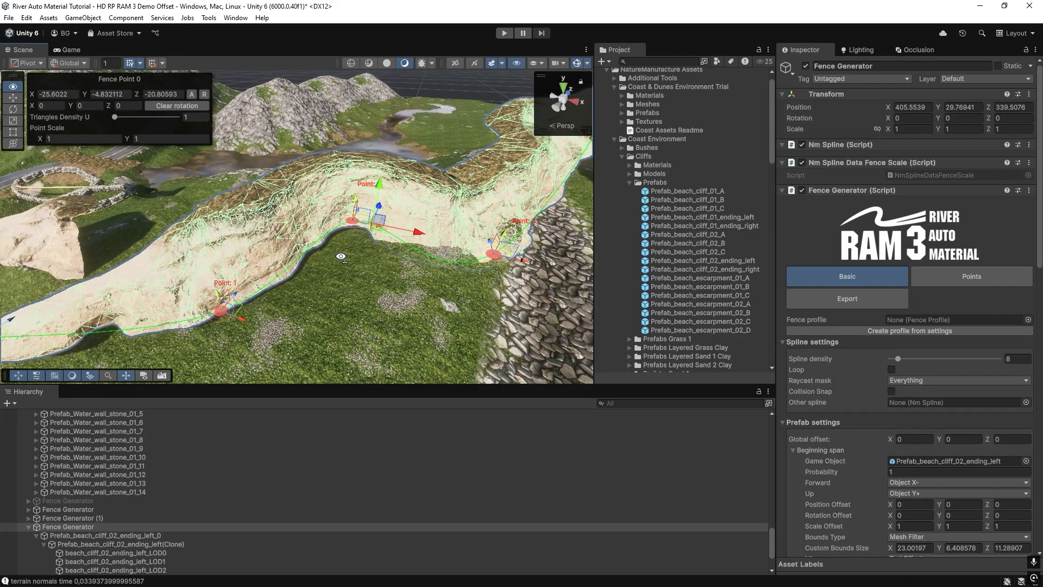
pyautogui.scroll(-4, 411, 190)
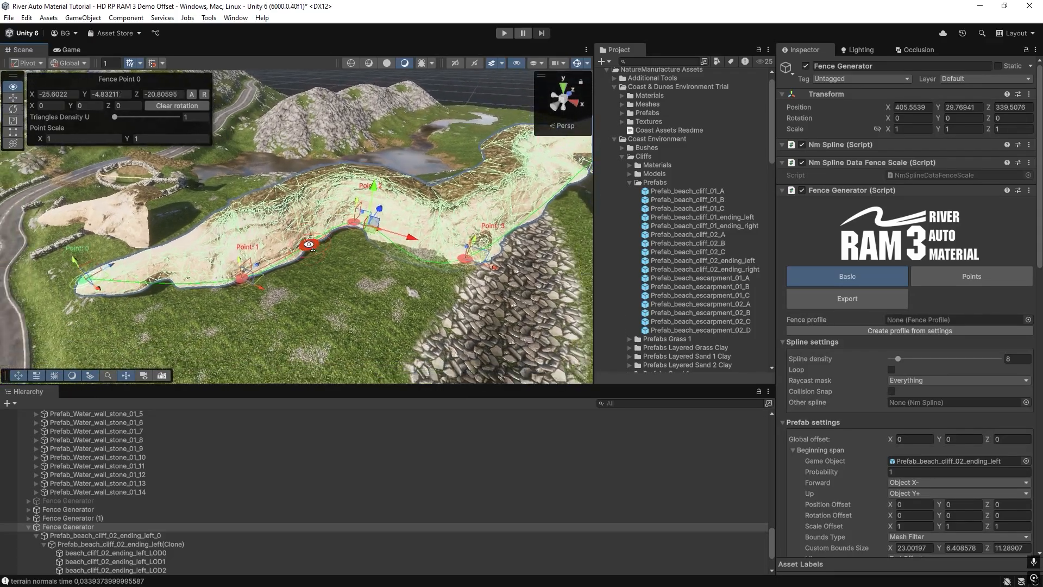
pyautogui.moveTo(337, 231); pyautogui.dragTo(412, 181, button='right')
pyautogui.press('w')
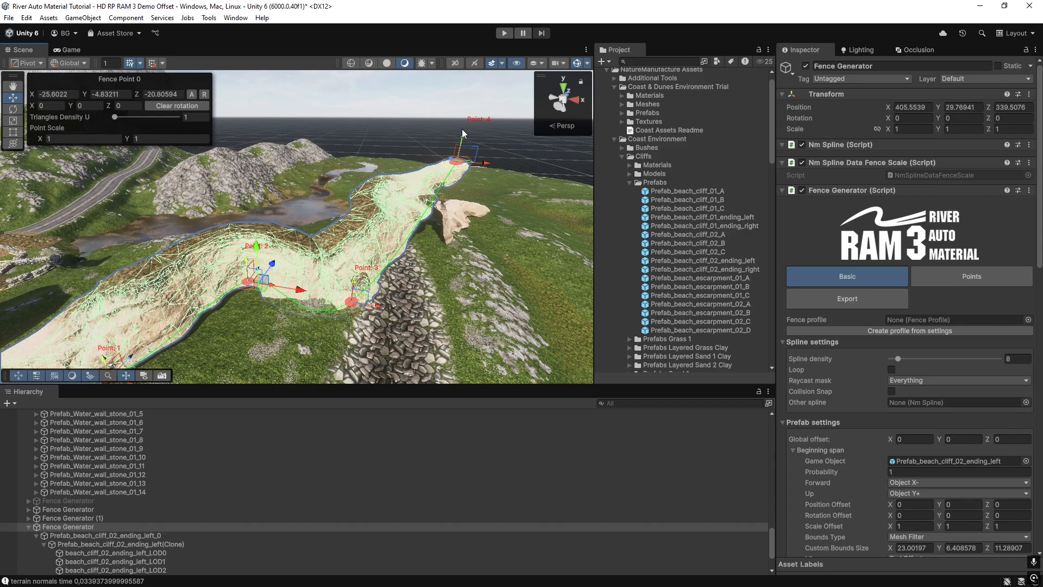
pyautogui.moveTo(462, 129); pyautogui.dragTo(464, 171)
pyautogui.moveTo(464, 172); pyautogui.dragTo(410, 235, button='right')
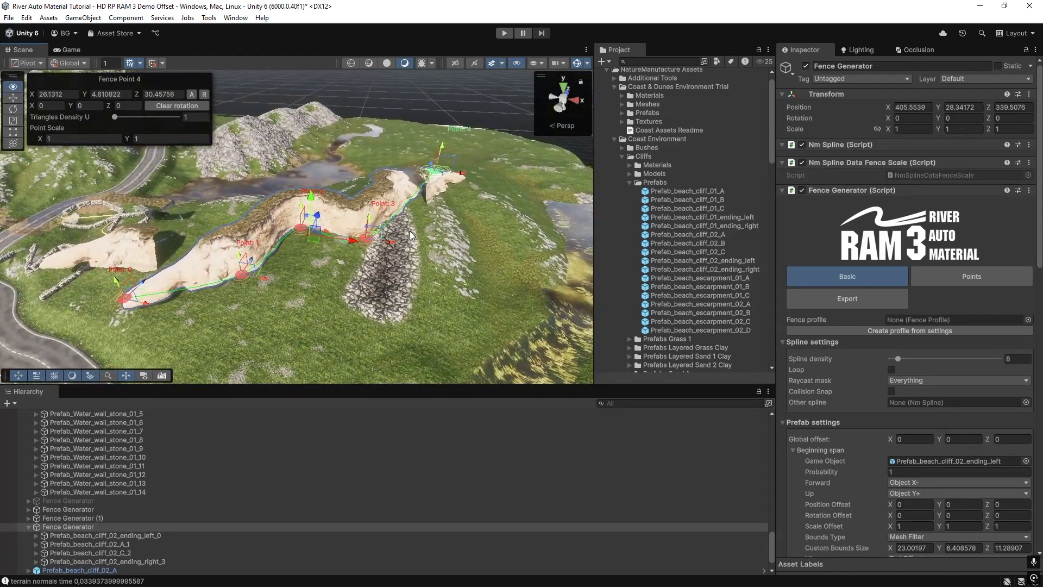
# Examine the bent cliff's shape from several angles along with its Distribution settings.
pyautogui.scroll(-10, 959, 380)
pyautogui.scroll(-3, 892, 497)
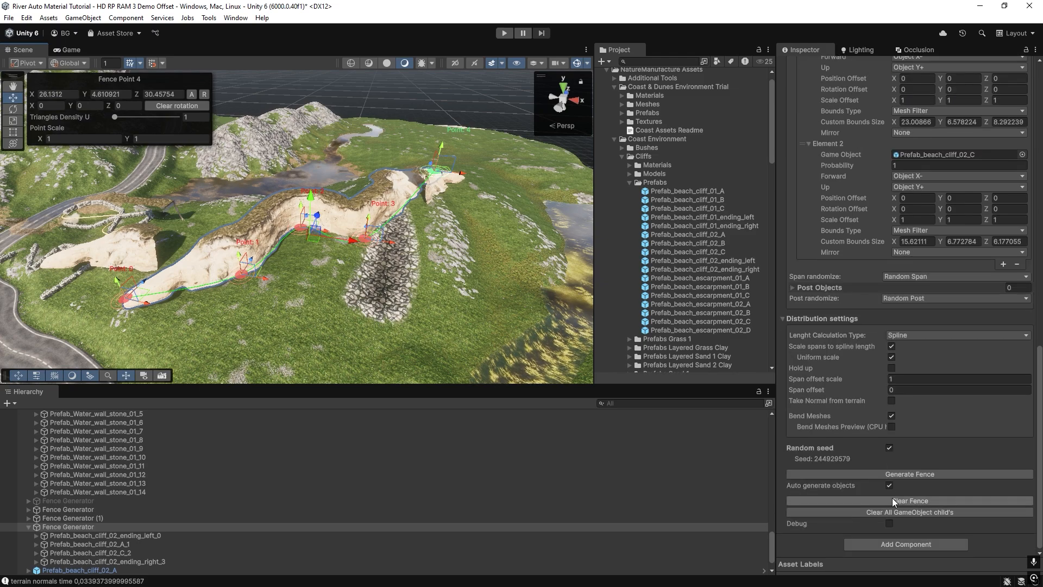
pyautogui.moveTo(273, 189); pyautogui.dragTo(276, 183, button='right')
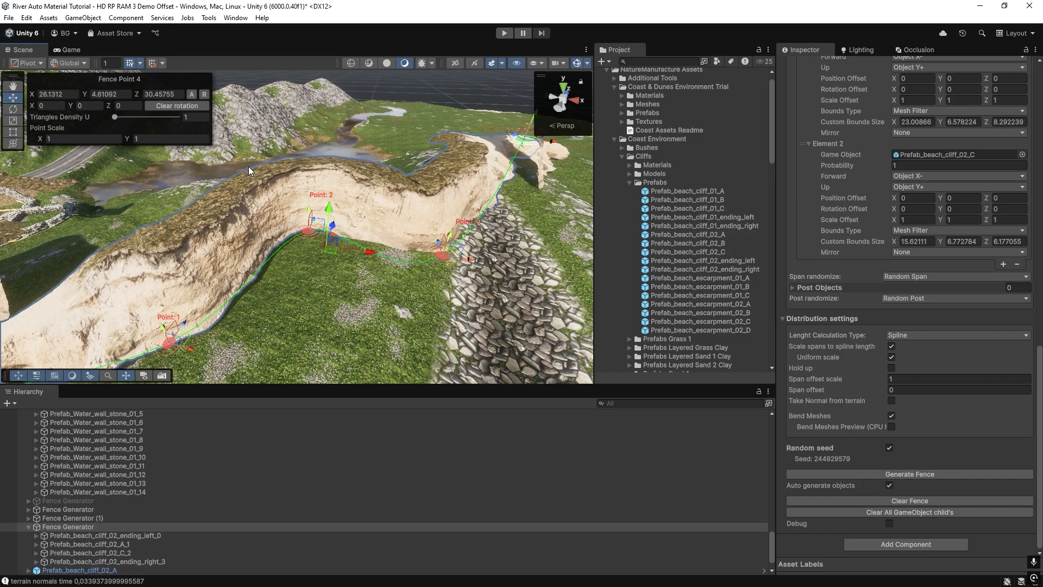
pyautogui.moveTo(256, 226); pyautogui.dragTo(396, 250, button='right')
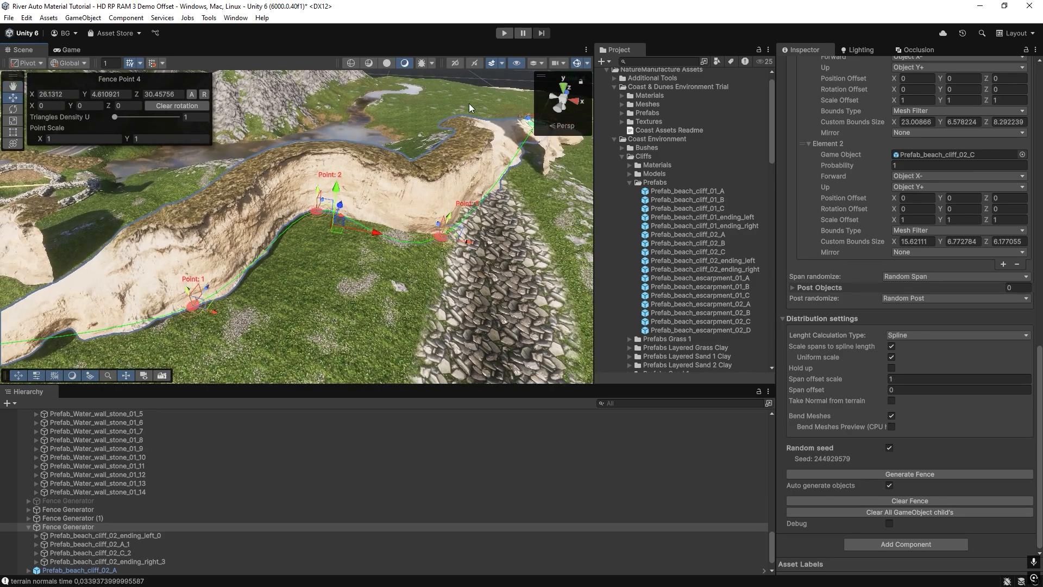
pyautogui.moveTo(196, 243); pyautogui.dragTo(339, 241, button='right')
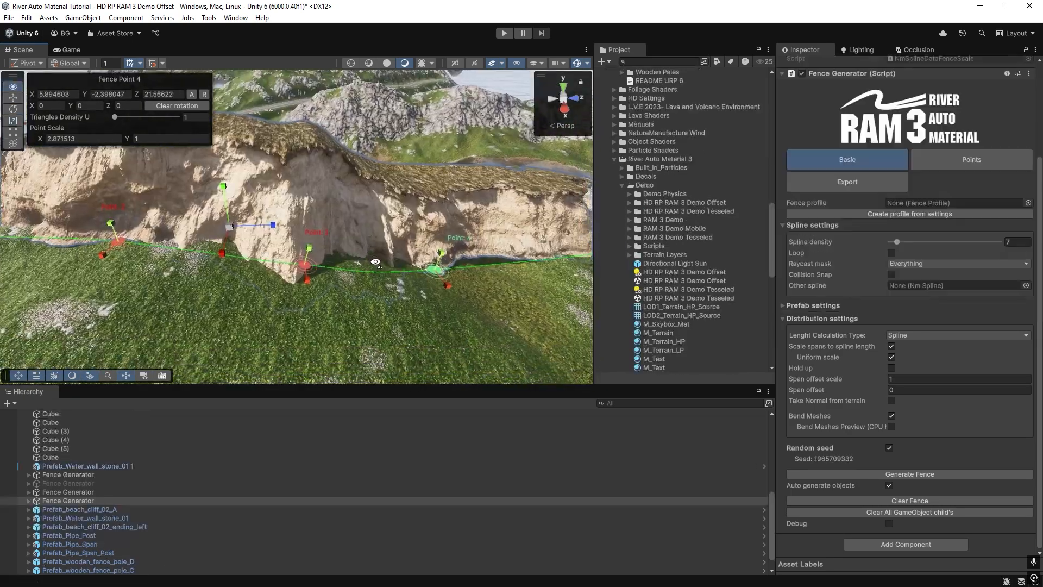
pyautogui.moveTo(376, 263); pyautogui.dragTo(376, 263, button='right')
# Place Fence Point 4 of the other beach cliff at about X 5.88 and rotate it to about X 3.02, Y -1.28, Z 344.22.
pyautogui.press('w')
pyautogui.moveTo(416, 295)
pyautogui.mouseDown()
pyautogui.moveTo(425, 314)
pyautogui.moveTo(414, 300)
pyautogui.mouseUp()
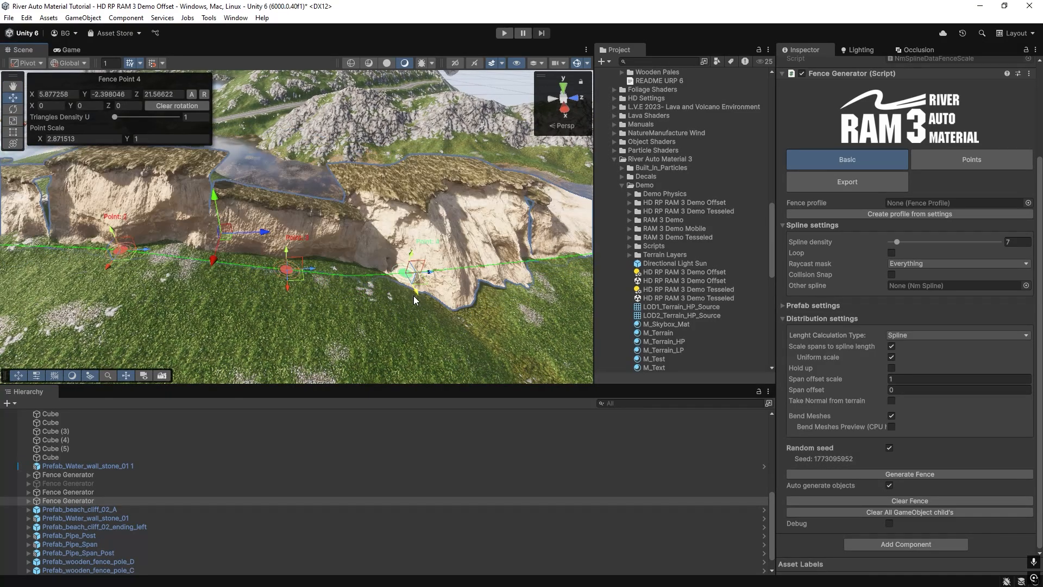
pyautogui.moveTo(386, 272)
pyautogui.mouseDown(button='right')
pyautogui.moveTo(370, 302)
pyautogui.moveTo(382, 283)
pyautogui.mouseUp(button='right')
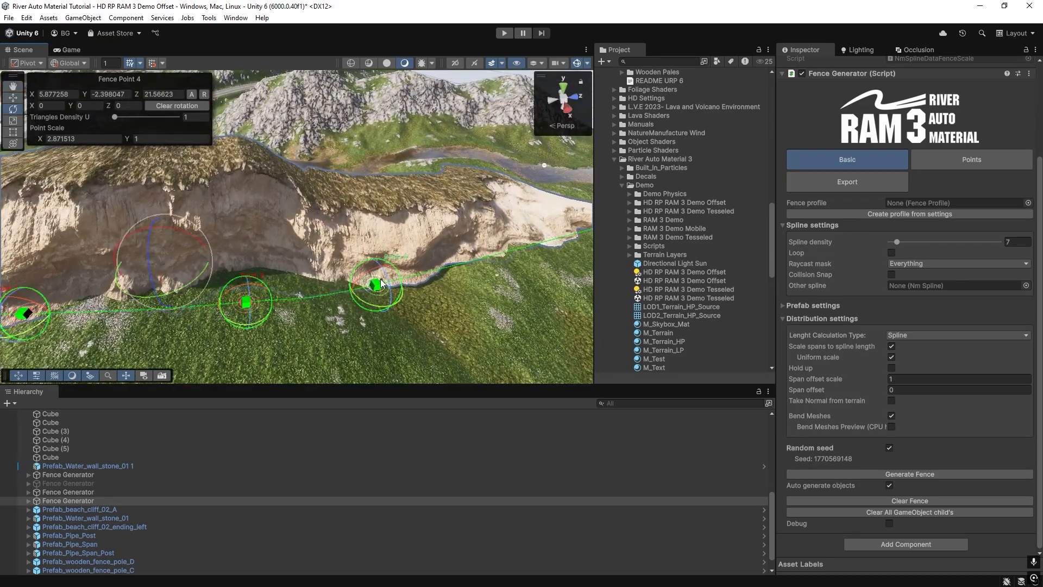
pyautogui.moveTo(389, 282); pyautogui.dragTo(392, 304)
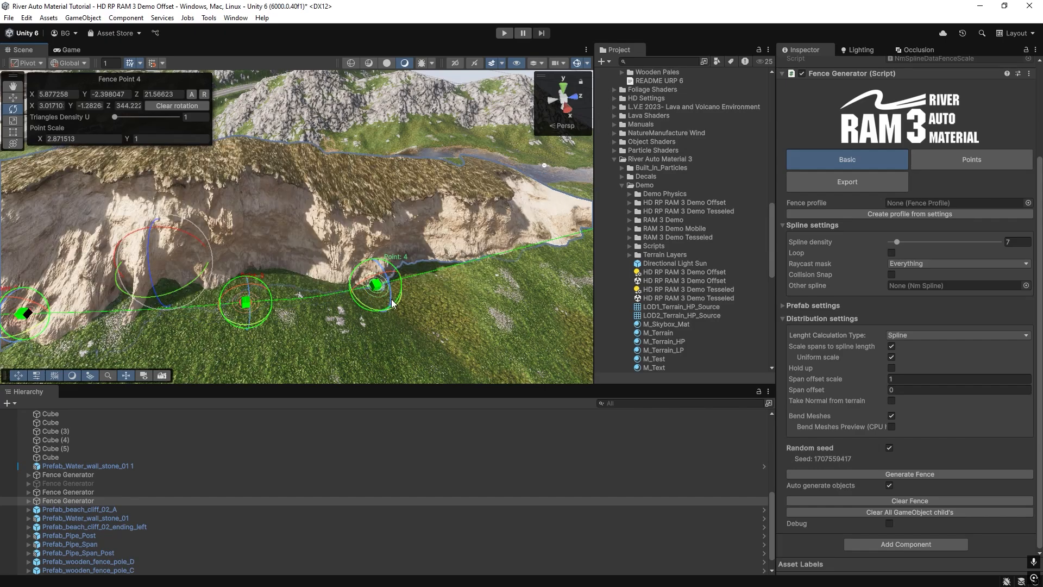
# Rotate Fence Point 3 to about X -3.96, Y -5.67, Z 352.10 and Fence Point 4 to about X 2.16, Y -1.15, Z 357.90.
pyautogui.click(248, 289)
pyautogui.moveTo(248, 289)
pyautogui.mouseDown(button='right')
pyautogui.moveTo(229, 296)
pyautogui.moveTo(240, 293)
pyautogui.mouseUp(button='right')
pyautogui.moveTo(244, 294); pyautogui.dragTo(246, 272)
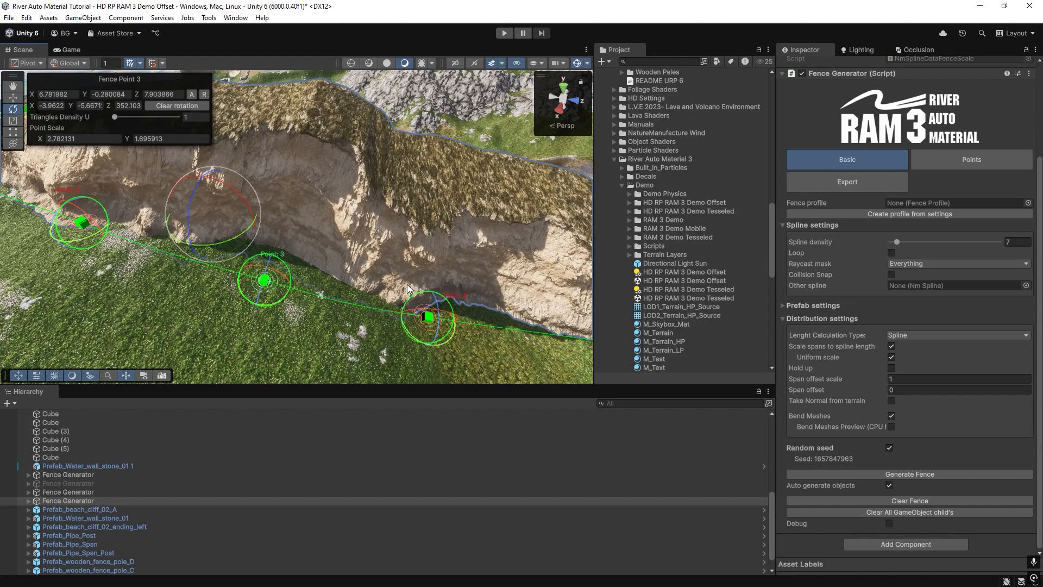
pyautogui.moveTo(441, 302); pyautogui.dragTo(435, 292)
# Vary the X scale of Fence Point 3, widening the cliff there to about 4.49 before reducing it.
pyautogui.press('r')
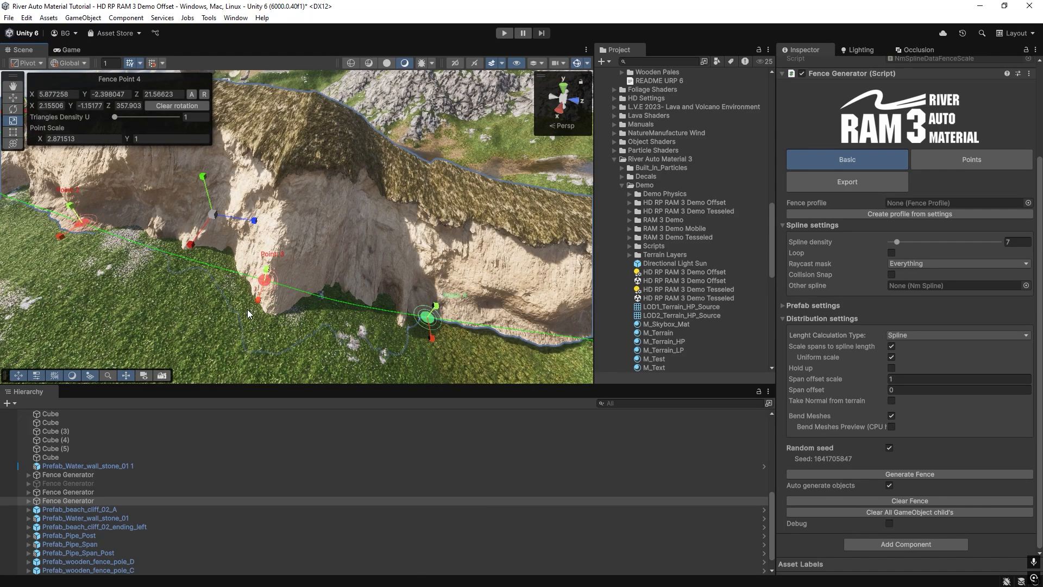
pyautogui.moveTo(259, 302); pyautogui.dragTo(255, 314)
pyautogui.moveTo(257, 300); pyautogui.dragTo(237, 296, button='right')
pyautogui.press('s')
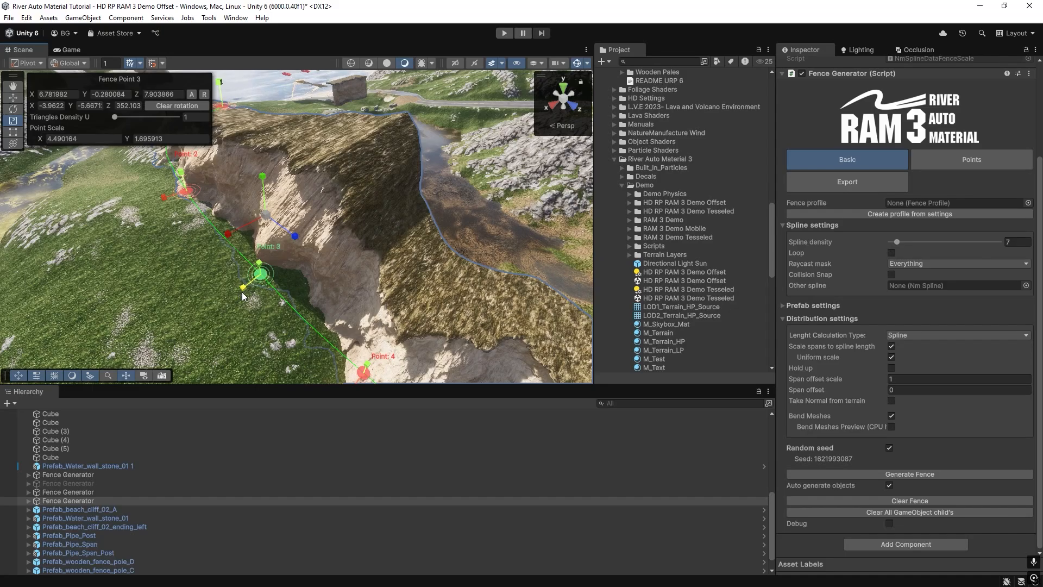
pyautogui.moveTo(243, 294); pyautogui.dragTo(254, 286)
# Adjust the X scale of Fence Point 2 to about 2.10.
pyautogui.moveTo(252, 288); pyautogui.dragTo(182, 276, button='right')
pyautogui.moveTo(282, 194); pyautogui.dragTo(271, 198)
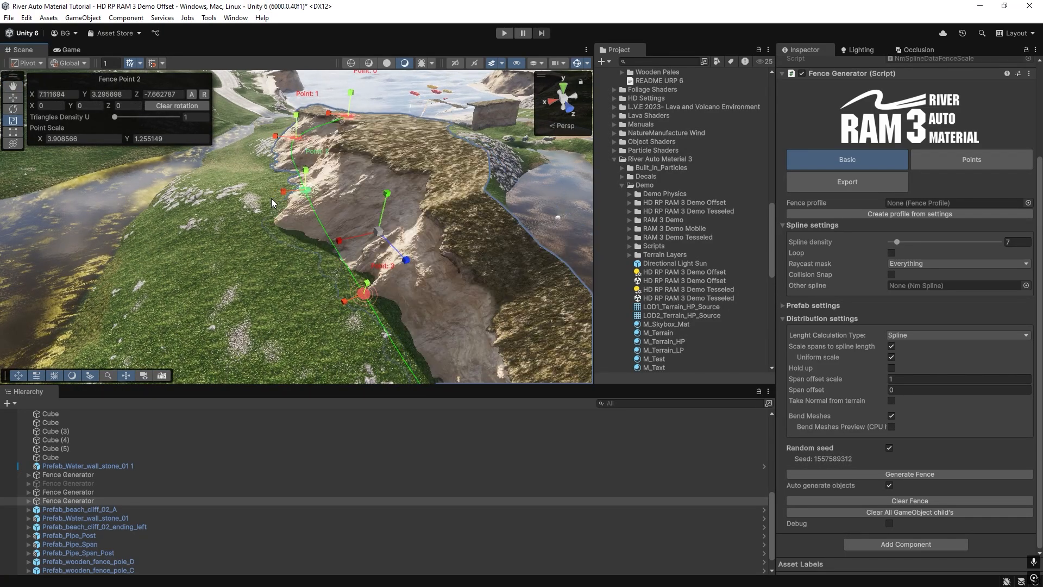
pyautogui.moveTo(268, 220); pyautogui.dragTo(268, 218, button='right')
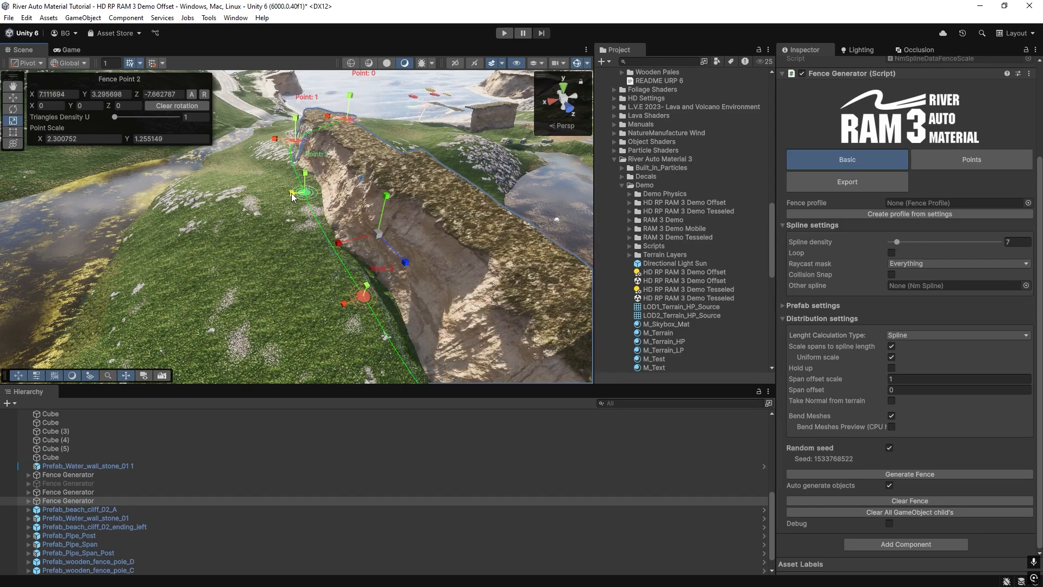
pyautogui.moveTo(291, 195); pyautogui.dragTo(246, 235)
# Raise Fence Point 4 to about Y 4.39 and Fence Point 2 to about Y 6.70.
pyautogui.keyDown('alt'); pyautogui.moveTo(395, 270); pyautogui.dragTo(390, 271); pyautogui.keyUp('alt')
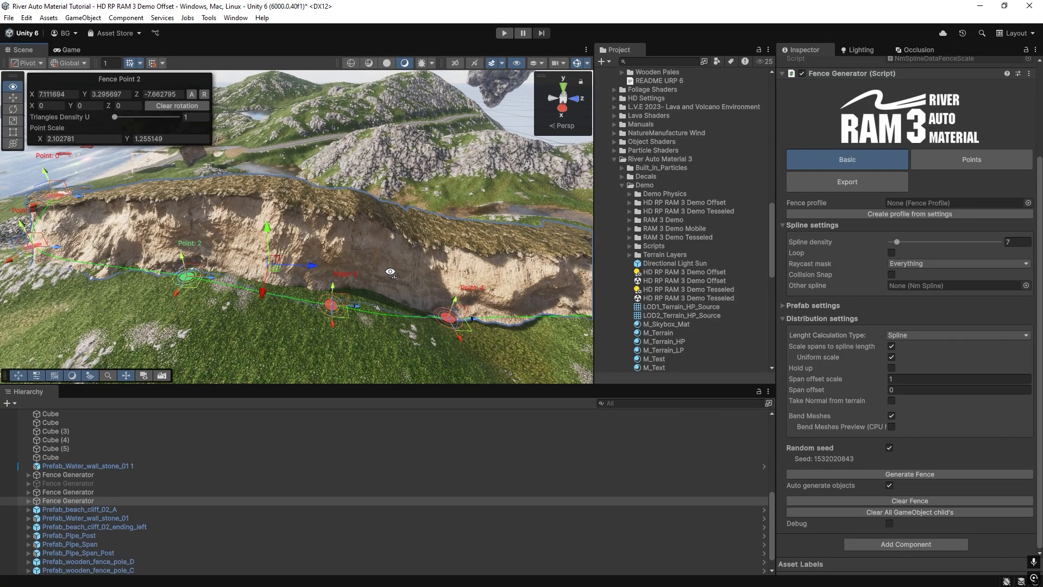
pyautogui.moveTo(457, 299); pyautogui.dragTo(478, 238)
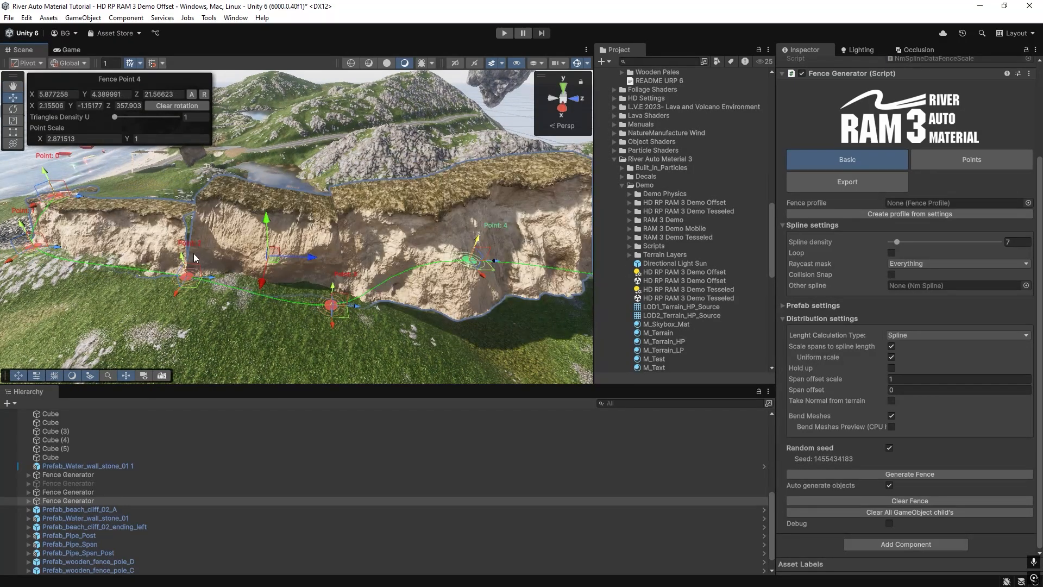
pyautogui.moveTo(182, 256); pyautogui.dragTo(246, 202)
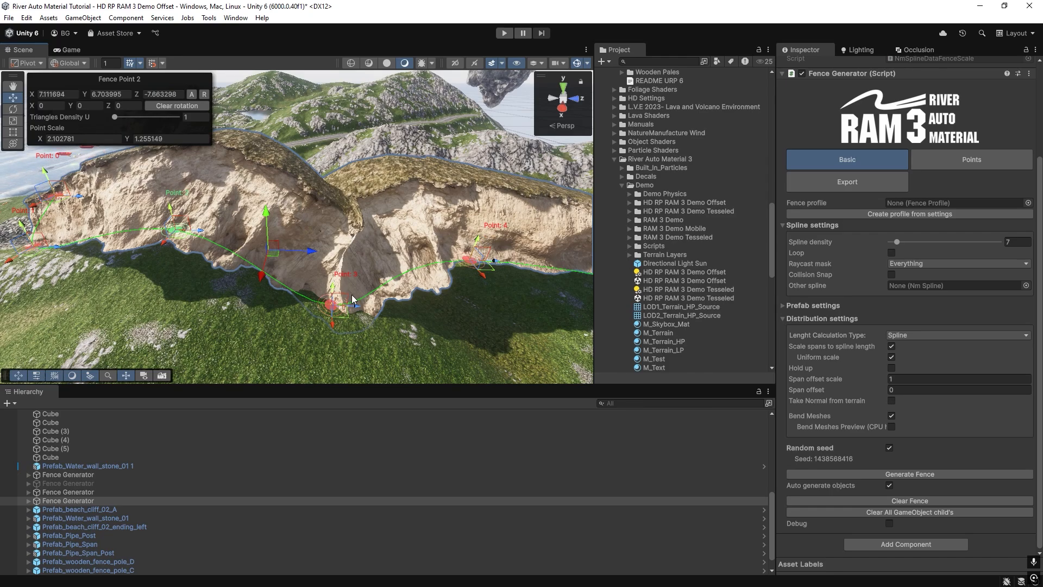
pyautogui.keyDown('alt'); pyautogui.moveTo(353, 298); pyautogui.dragTo(351, 267); pyautogui.keyUp('alt')
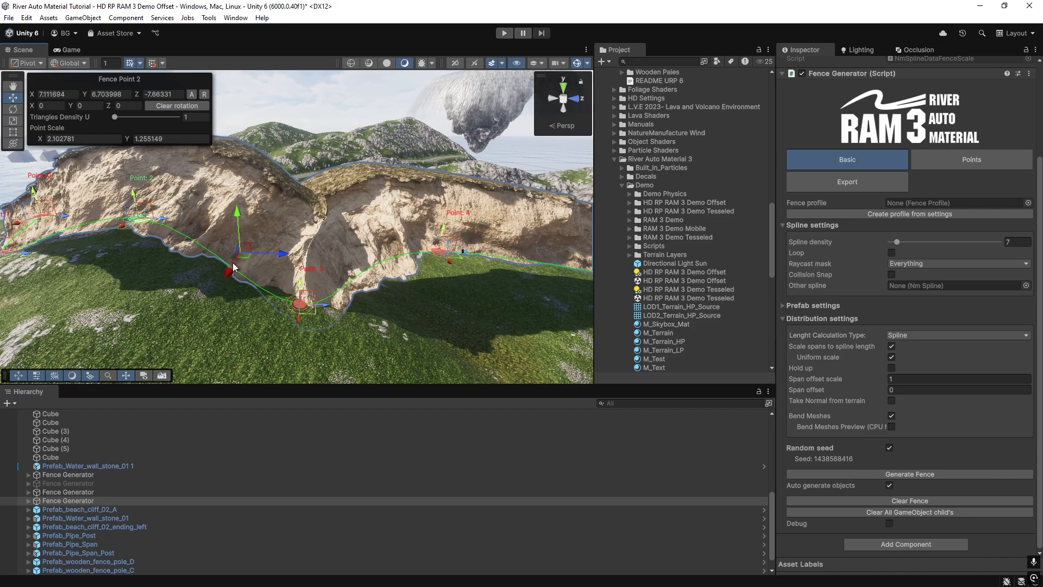
# Reduce the cliff's Spline density to 1 and inspect its effect on the bent meshes.
pyautogui.keyDown('alt'); pyautogui.moveTo(233, 266); pyautogui.dragTo(318, 248); pyautogui.keyUp('alt')
pyautogui.click(897, 242)
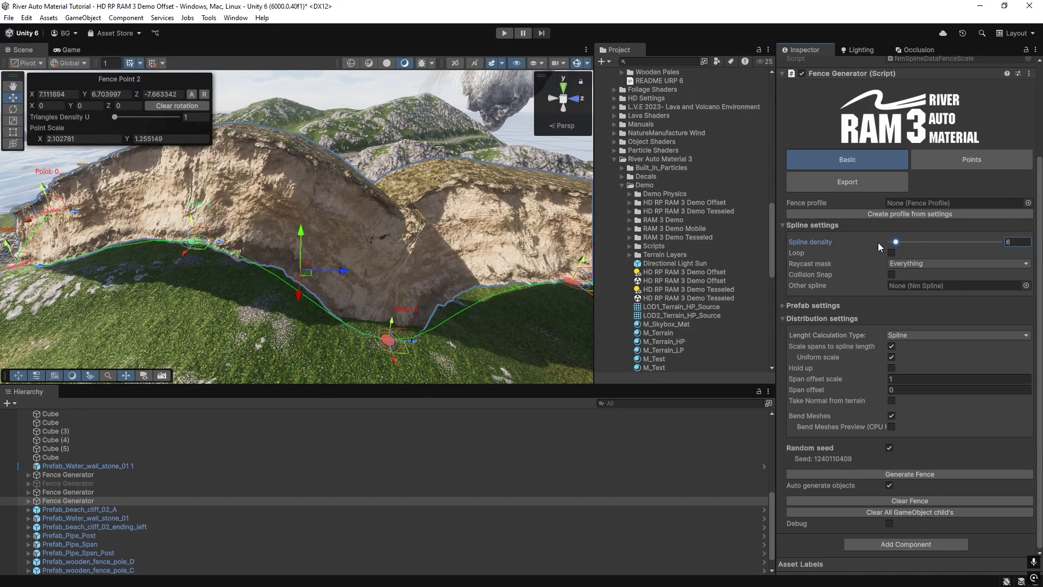
pyautogui.keyDown('alt'); pyautogui.moveTo(327, 226); pyautogui.dragTo(367, 207); pyautogui.keyUp('alt')
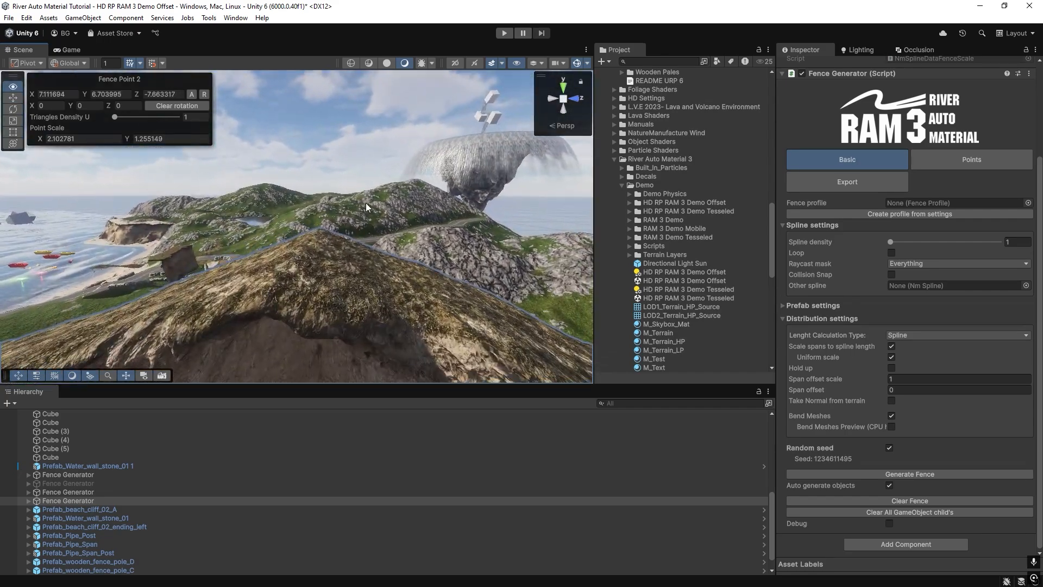
pyautogui.moveTo(216, 285)
pyautogui.keyDown('alt'); pyautogui.mouseDown()
pyautogui.moveTo(233, 292)
pyautogui.moveTo(217, 288)
pyautogui.moveTo(223, 301)
pyautogui.mouseUp(); pyautogui.keyUp('alt')
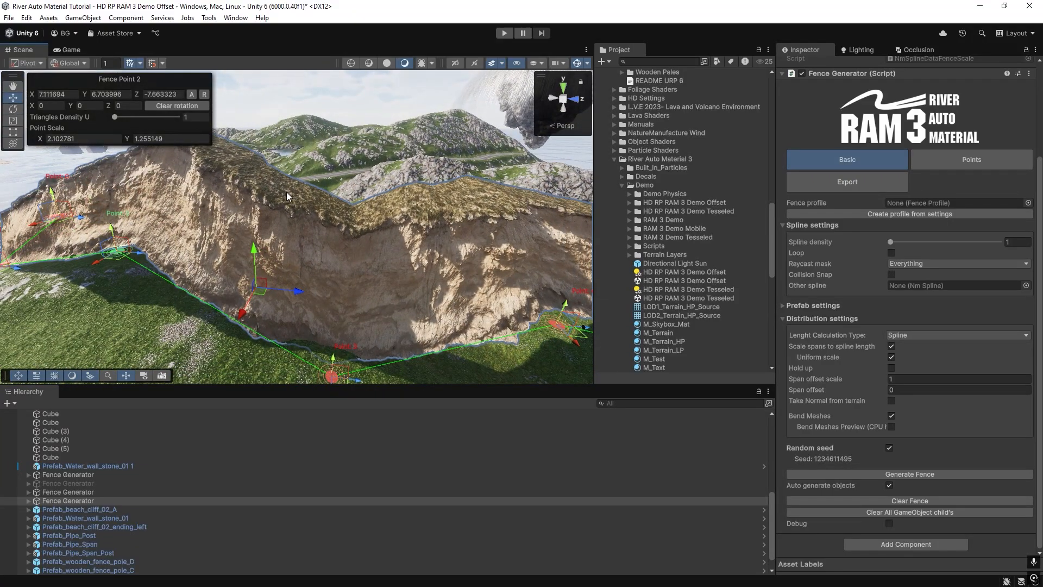
pyautogui.keyDown('alt'); pyautogui.moveTo(286, 196); pyautogui.dragTo(335, 221); pyautogui.keyUp('alt')
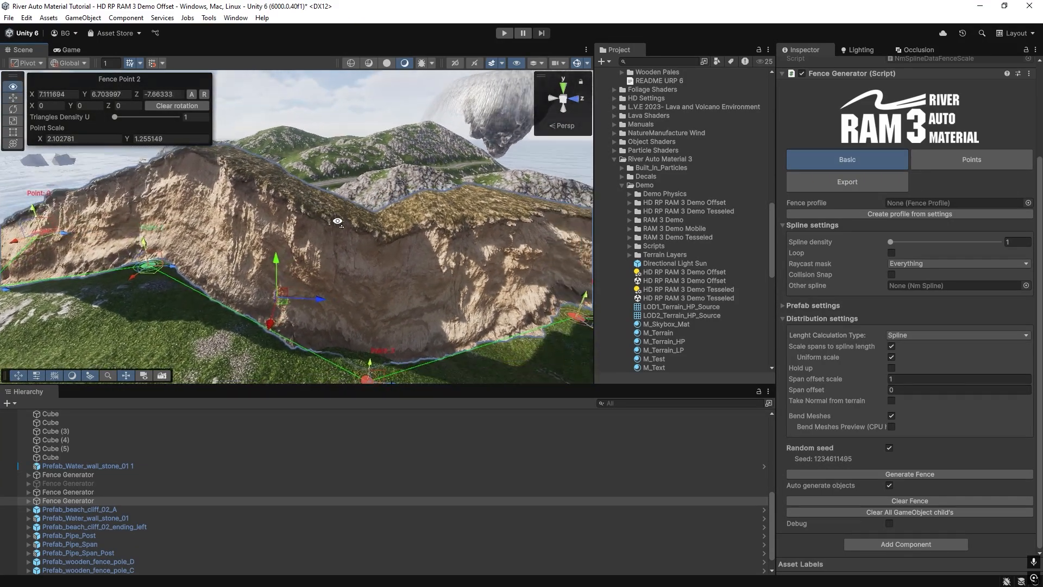
# Set the cliff's Spline density to 7.
pyautogui.click(1026, 242)
pyautogui.write('7')
pyautogui.press('Return')
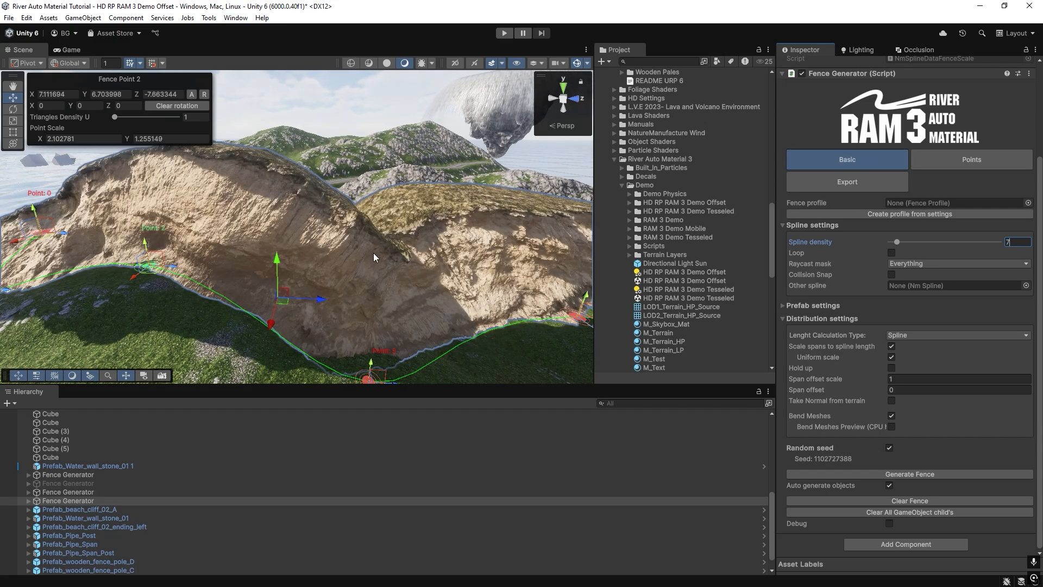
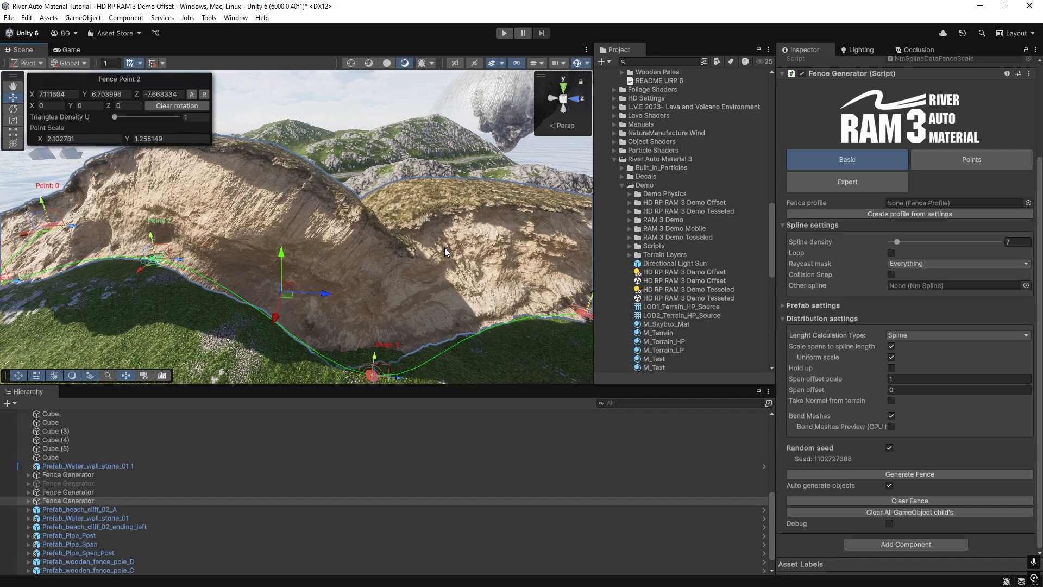
# Toggle Hold up on and back off for the cliff's spans to compare the upright and slope-following meshes.
pyautogui.moveTo(445, 248)
pyautogui.mouseDown(button='right')
pyautogui.moveTo(364, 251)
pyautogui.moveTo(453, 253)
pyautogui.moveTo(429, 253)
pyautogui.mouseUp(button='right')
pyautogui.moveTo(383, 279); pyautogui.dragTo(373, 289, button='right')
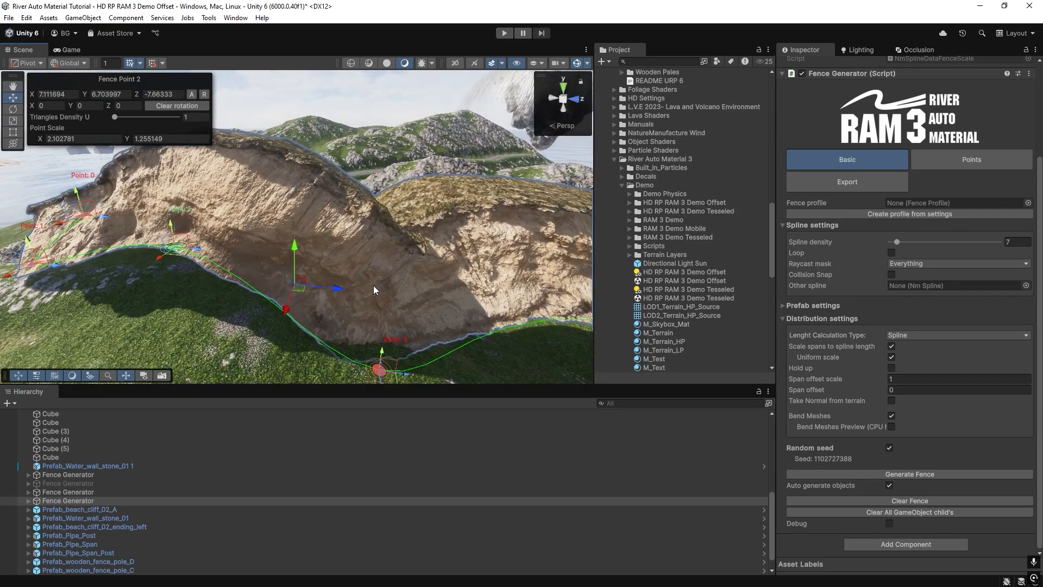
pyautogui.click(892, 368)
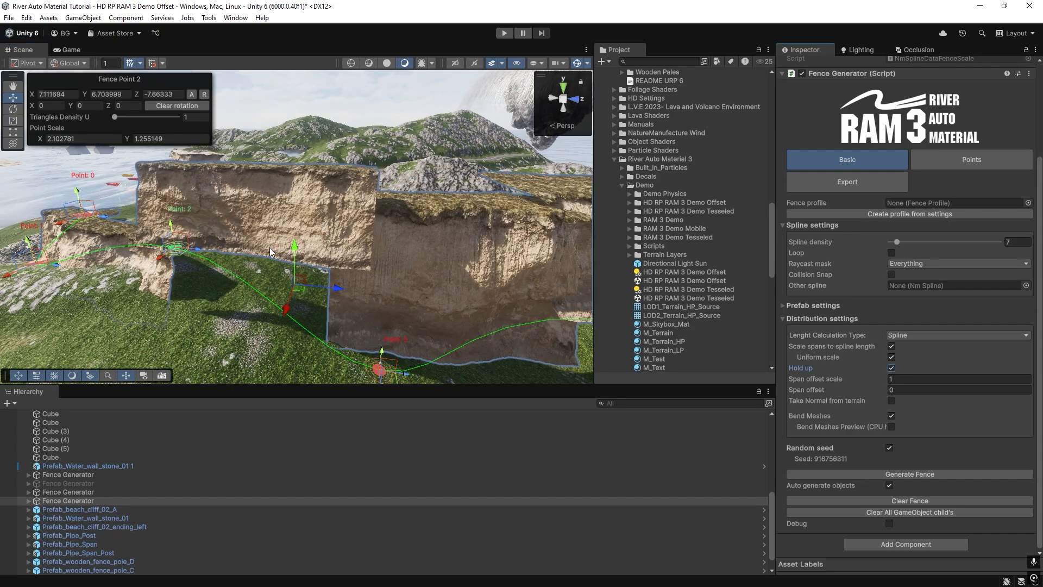
pyautogui.moveTo(256, 232); pyautogui.dragTo(271, 229, button='right')
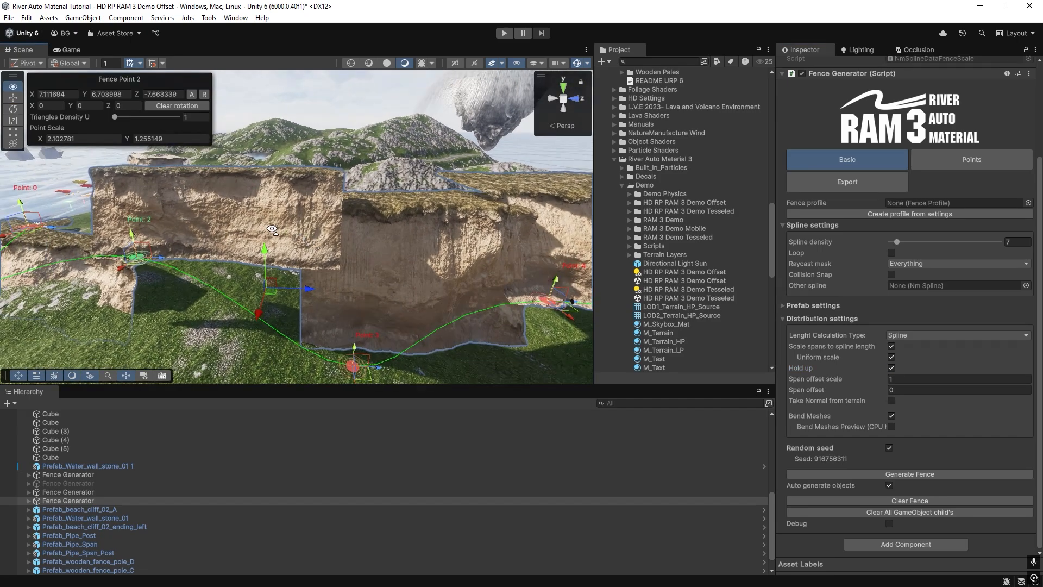
pyautogui.moveTo(410, 254); pyautogui.dragTo(334, 206, button='right')
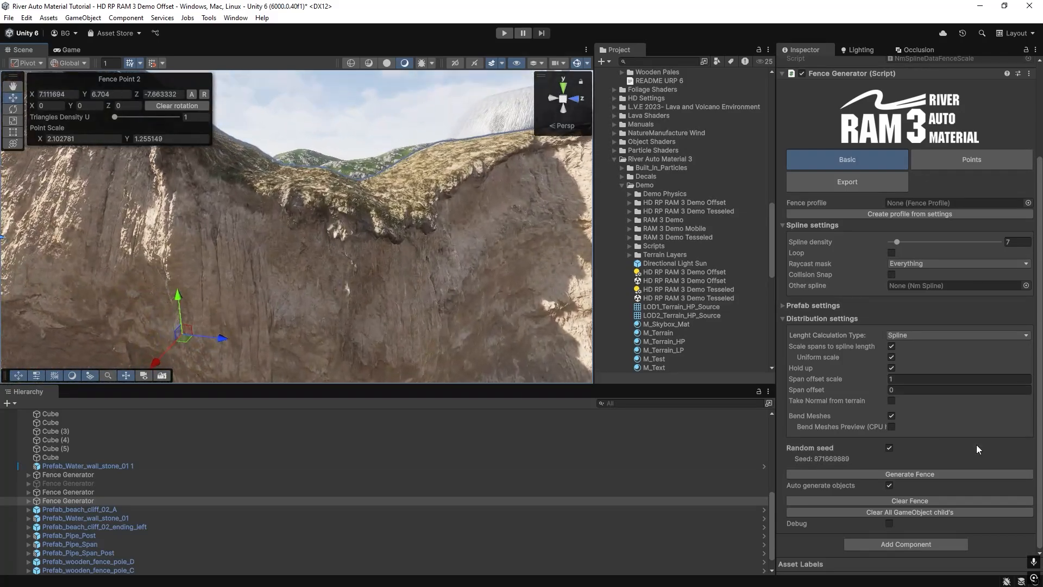
pyautogui.click(891, 368)
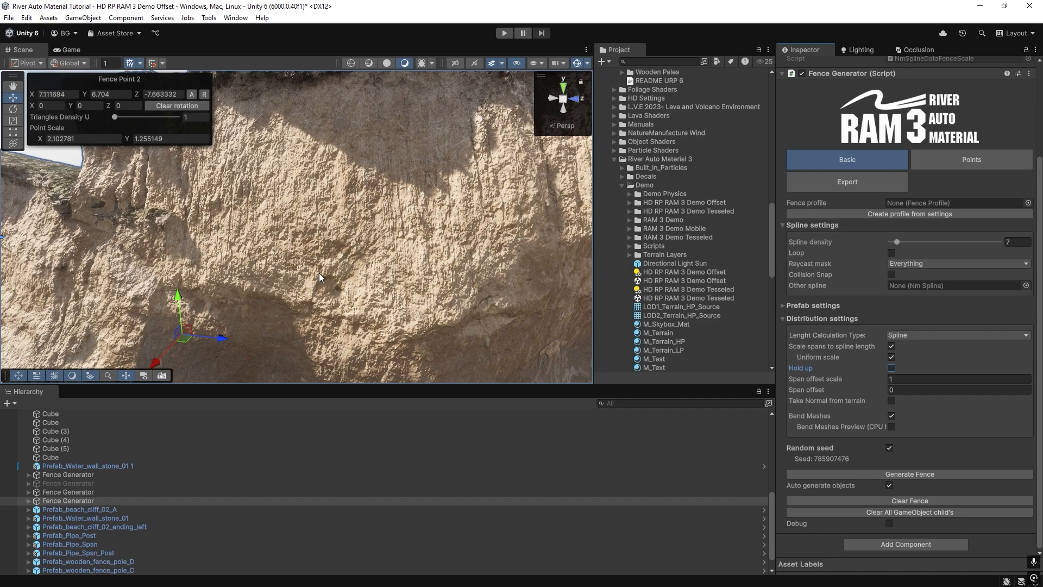
pyautogui.moveTo(319, 277); pyautogui.dragTo(404, 195, button='right')
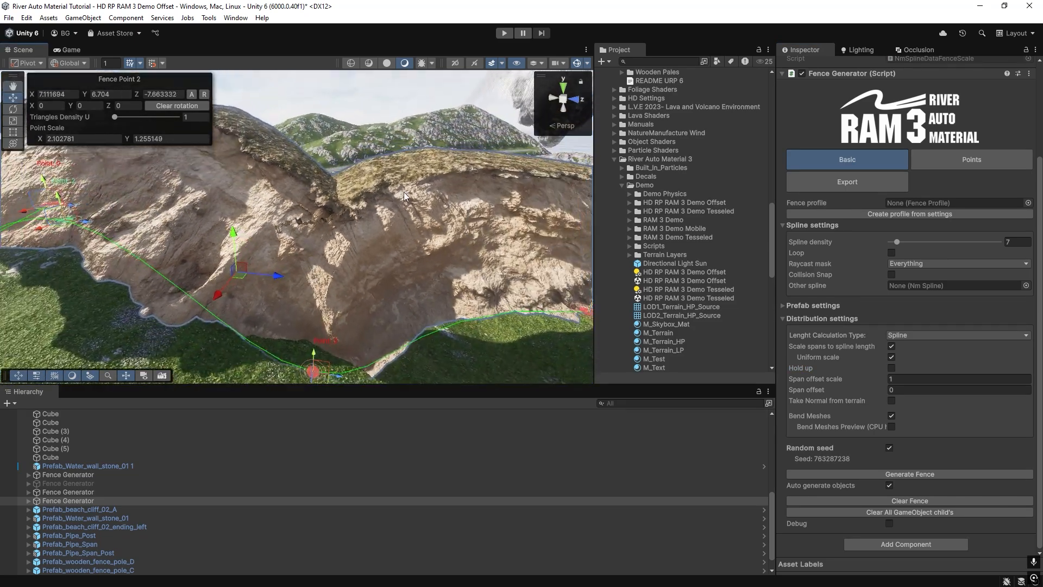
# Enable Hold up for the cliff, move Fence Point 2 to about X 12.62, Y 4.78, and expand the prefab settings.
pyautogui.click(891, 368)
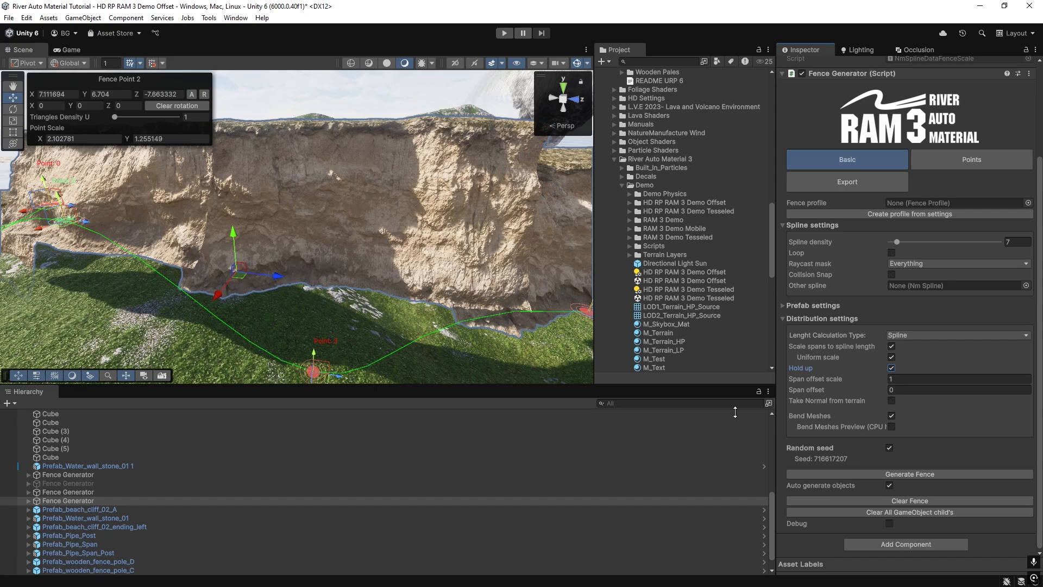
pyautogui.moveTo(347, 306); pyautogui.dragTo(347, 276, button='right')
pyautogui.moveTo(366, 194); pyautogui.dragTo(407, 284)
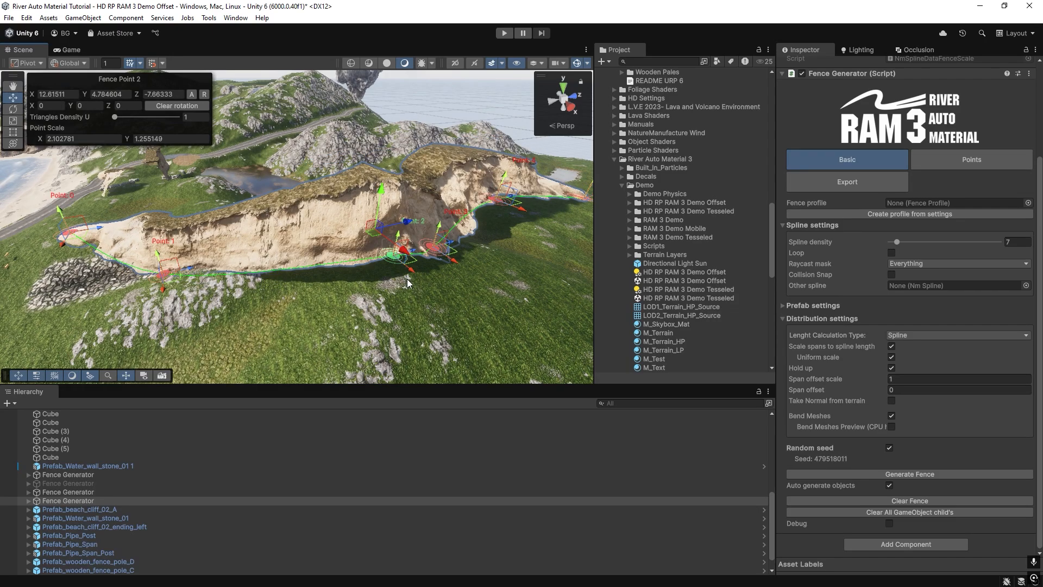
pyautogui.moveTo(407, 283)
pyautogui.mouseDown(button='right')
pyautogui.moveTo(280, 283)
pyautogui.moveTo(422, 283)
pyautogui.mouseUp(button='right')
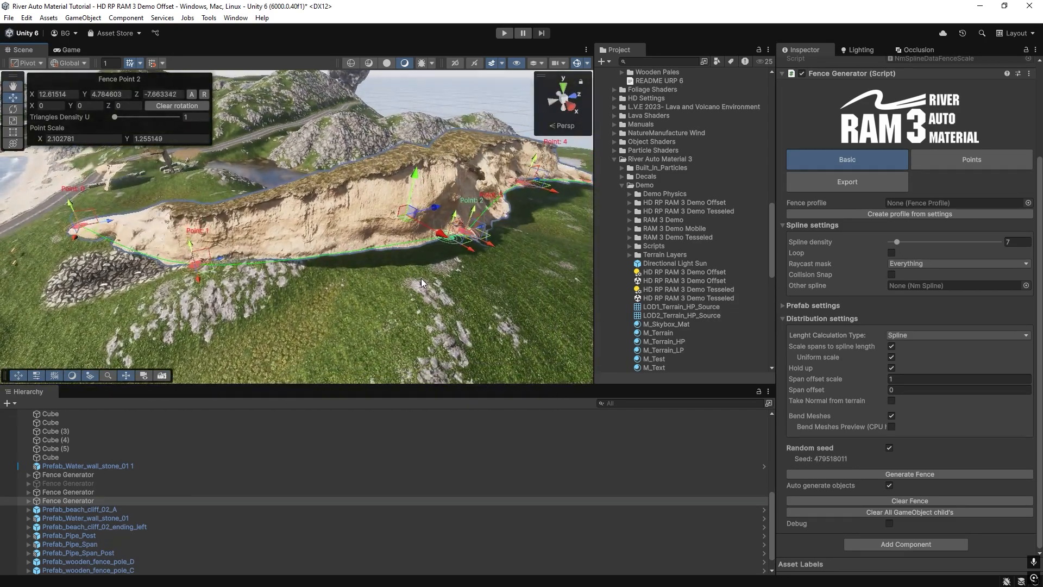
pyautogui.click(782, 306)
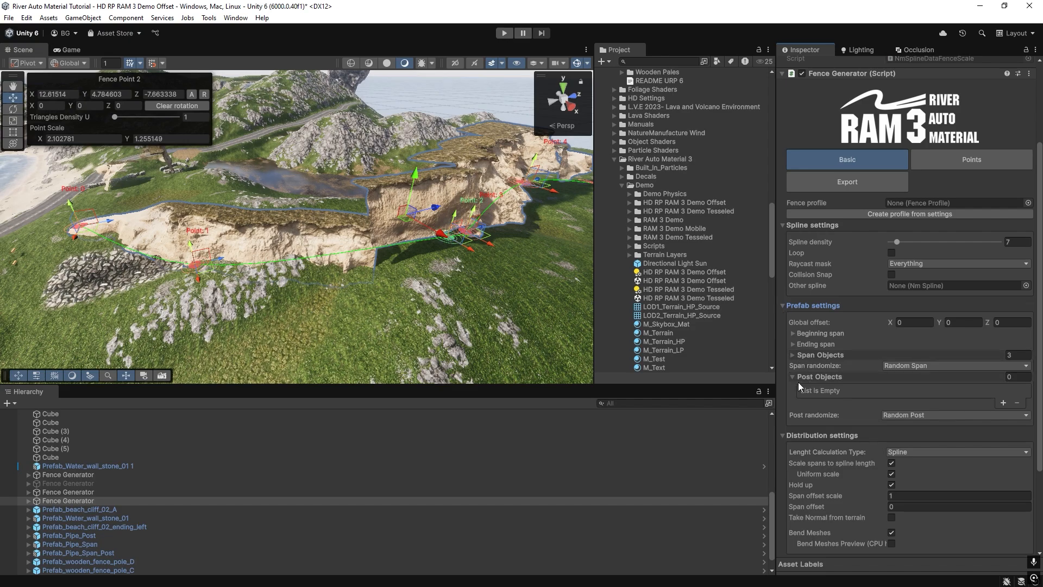
pyautogui.moveTo(299, 237)
pyautogui.mouseDown(button='right')
pyautogui.moveTo(393, 249)
pyautogui.moveTo(341, 233)
pyautogui.moveTo(295, 242)
pyautogui.moveTo(370, 260)
pyautogui.moveTo(303, 242)
pyautogui.mouseUp(button='right')
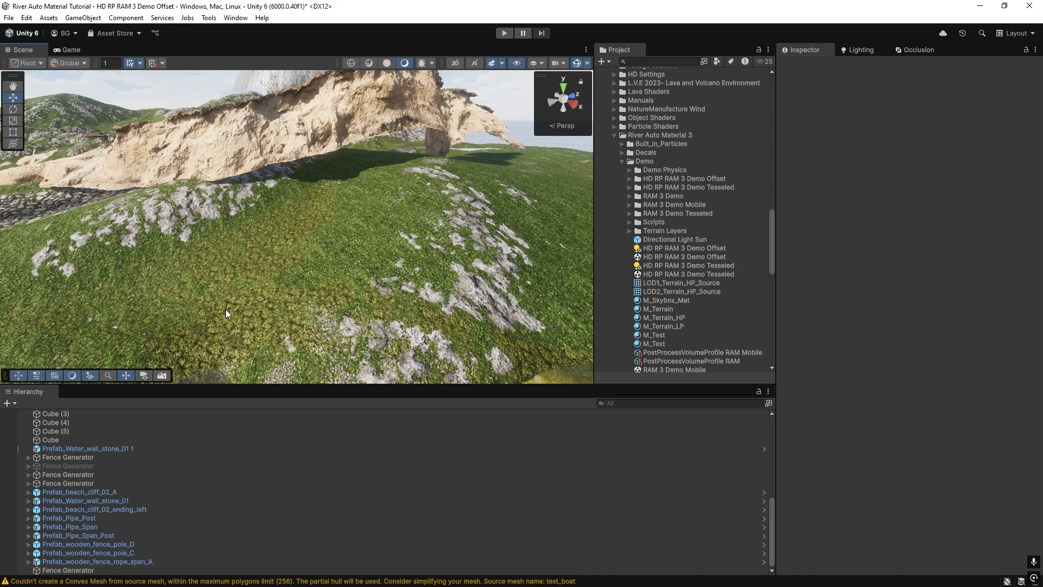
# Create a new NatureManufacture Fence Generator and place its spline points across the grassy slope below the cliff.
pyautogui.moveTo(208, 276); pyautogui.dragTo(232, 255, button='right')
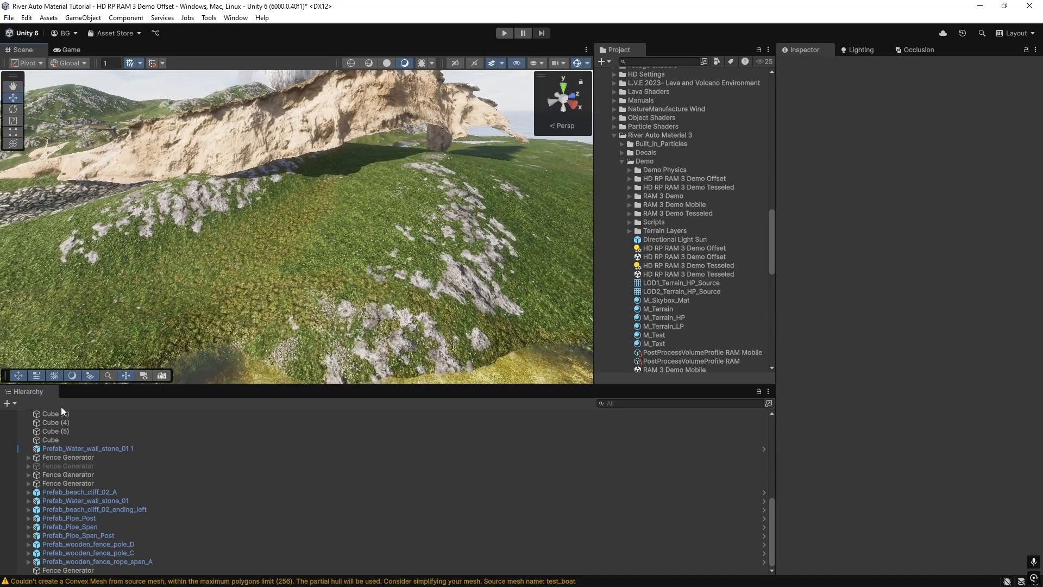
pyautogui.click(17, 403)
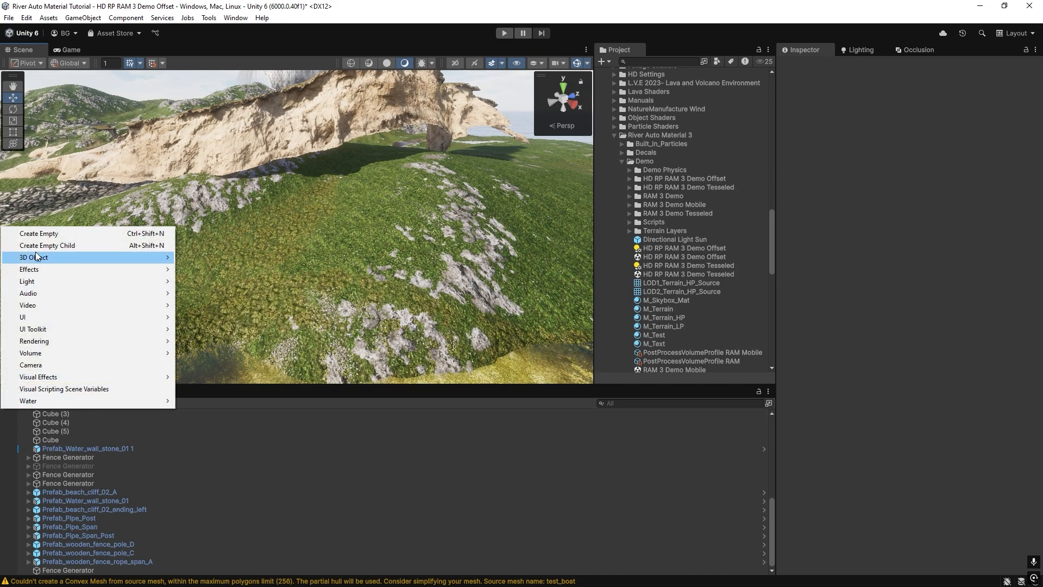
pyautogui.moveTo(37, 257)
pyautogui.moveTo(237, 373)
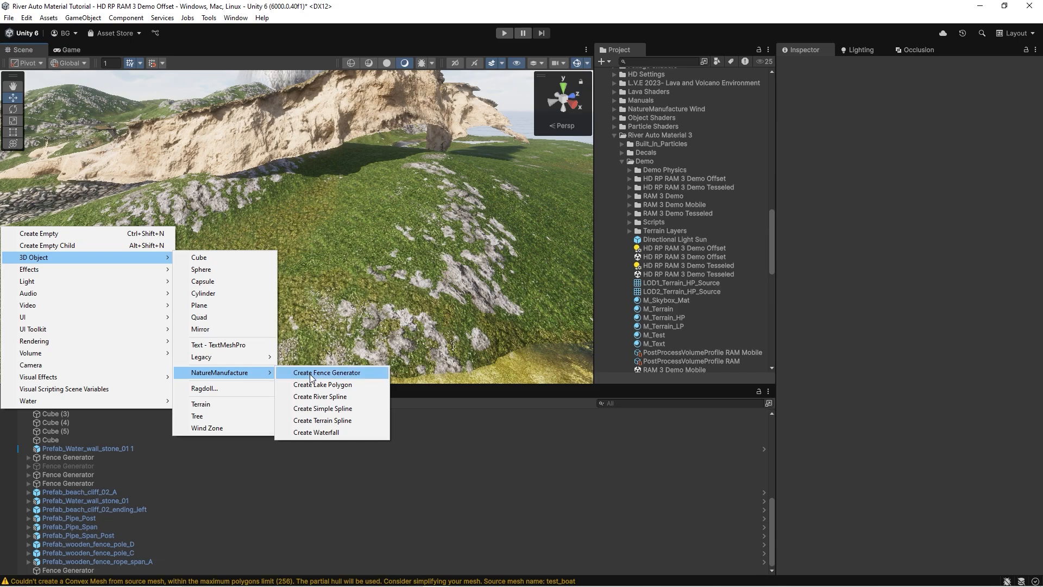
pyautogui.click(310, 375)
pyautogui.keyDown('ctrl'); pyautogui.click(101, 265); pyautogui.keyUp('ctrl')
pyautogui.keyDown('ctrl'); pyautogui.click(354, 301); pyautogui.keyUp('ctrl')
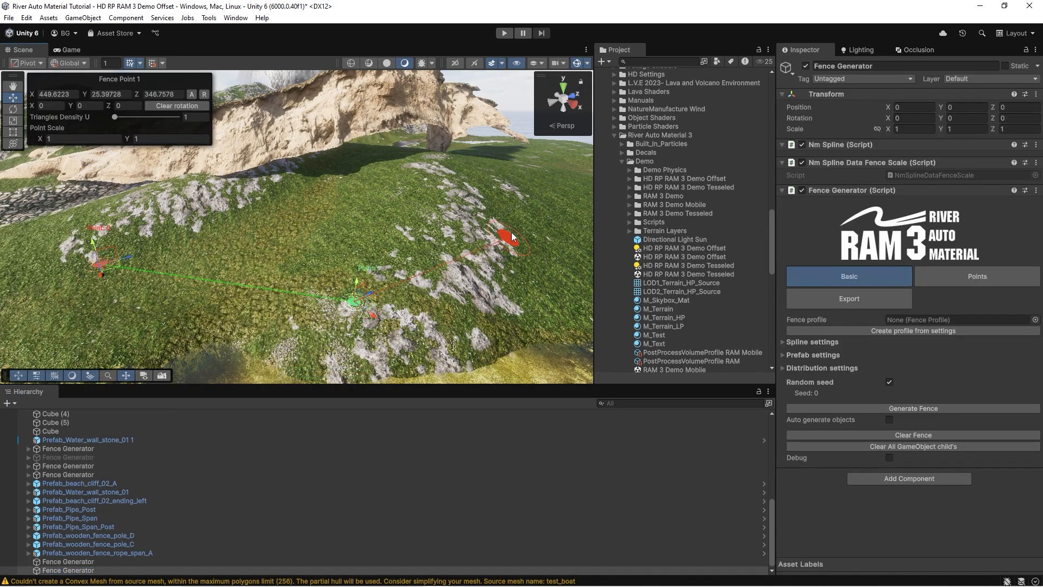
pyautogui.keyDown('ctrl'); pyautogui.click(511, 233); pyautogui.keyUp('ctrl')
# Raise the new fence's points above the terrain, bringing Fence Point 0 to about Y 26.92.
pyautogui.moveTo(518, 213); pyautogui.dragTo(499, 184)
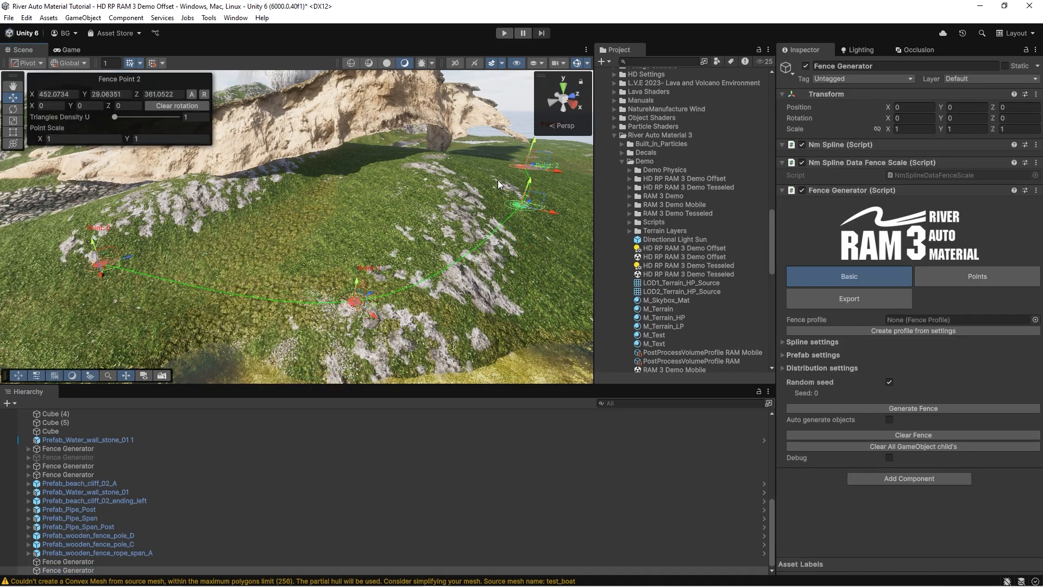
pyautogui.moveTo(356, 286); pyautogui.dragTo(363, 220)
pyautogui.moveTo(107, 246); pyautogui.dragTo(94, 223)
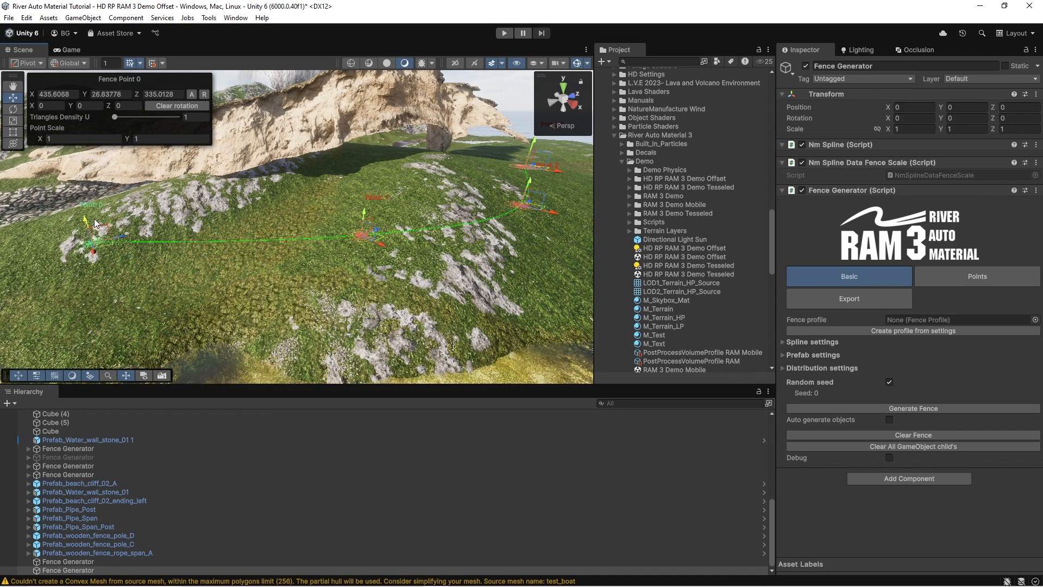
pyautogui.moveTo(272, 261); pyautogui.dragTo(270, 244, button='right')
pyautogui.press('d')
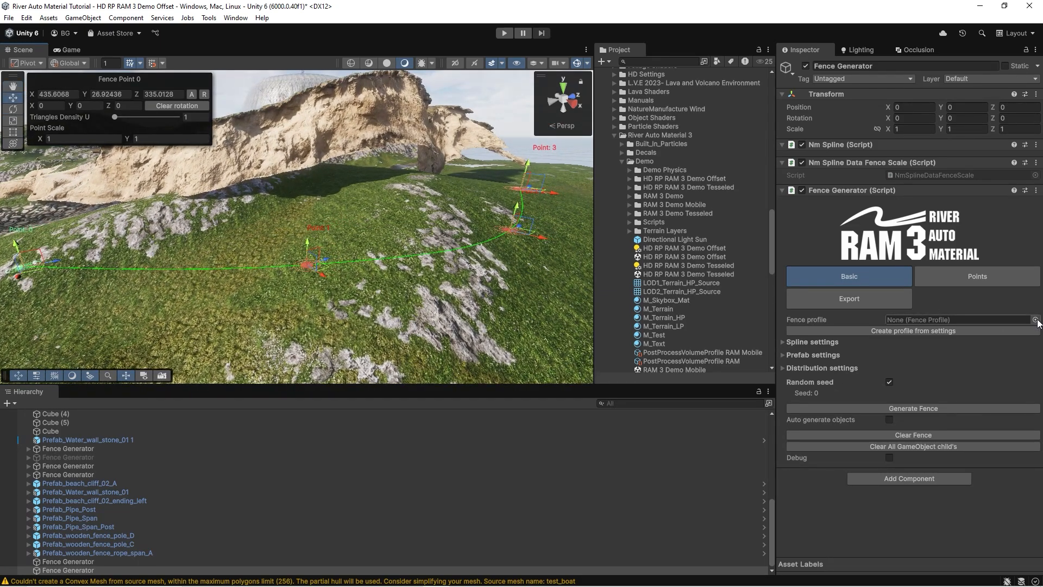
# Assign the Pipe fence profile to the new generator and generate the fence.
pyautogui.click(1035, 320)
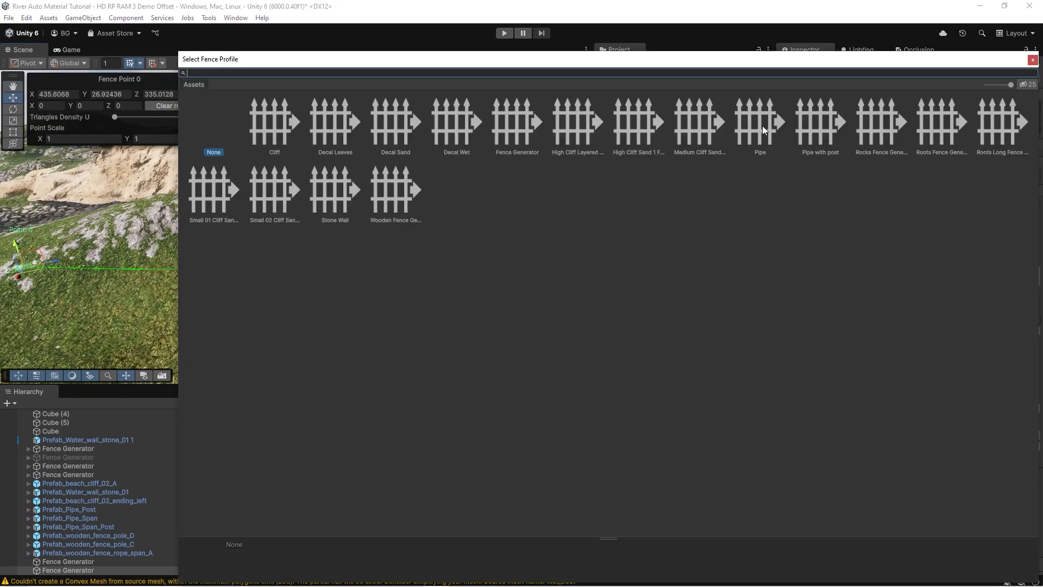
pyautogui.doubleClick(761, 126)
pyautogui.click(849, 429)
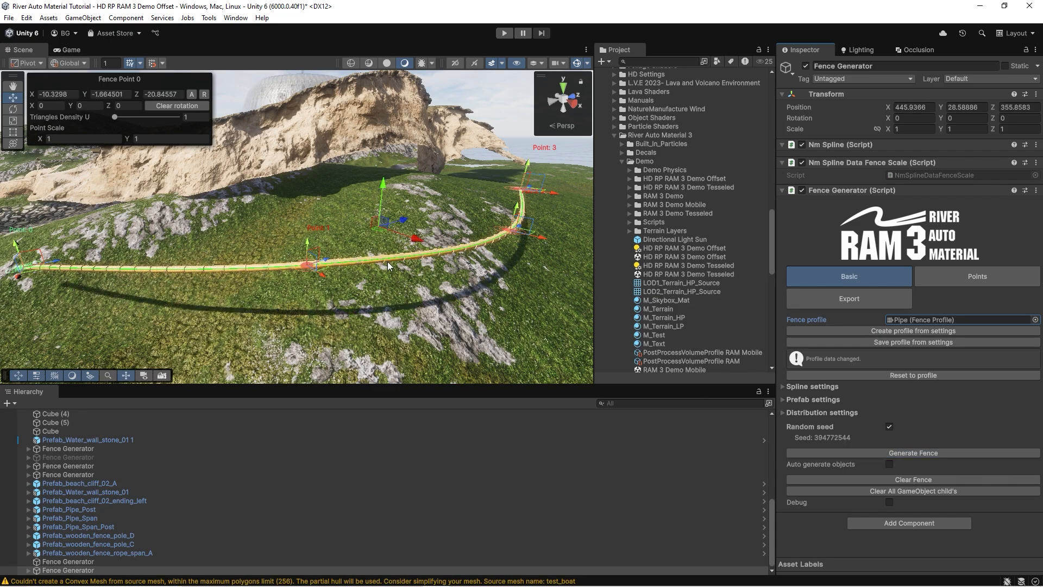
# Insert a new point midway along the pipe spline and raise it to about Y 4.75.
pyautogui.moveTo(384, 263); pyautogui.dragTo(379, 286, button='right')
pyautogui.press('d')
pyautogui.keyDown('ctrl'); pyautogui.click(379, 284); pyautogui.keyUp('ctrl')
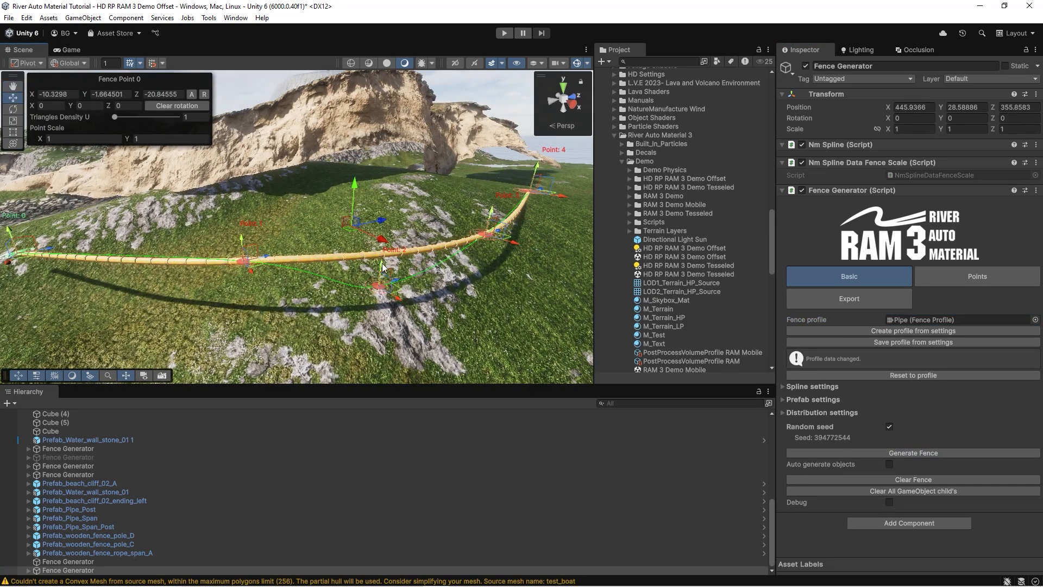
pyautogui.moveTo(383, 266); pyautogui.dragTo(365, 137)
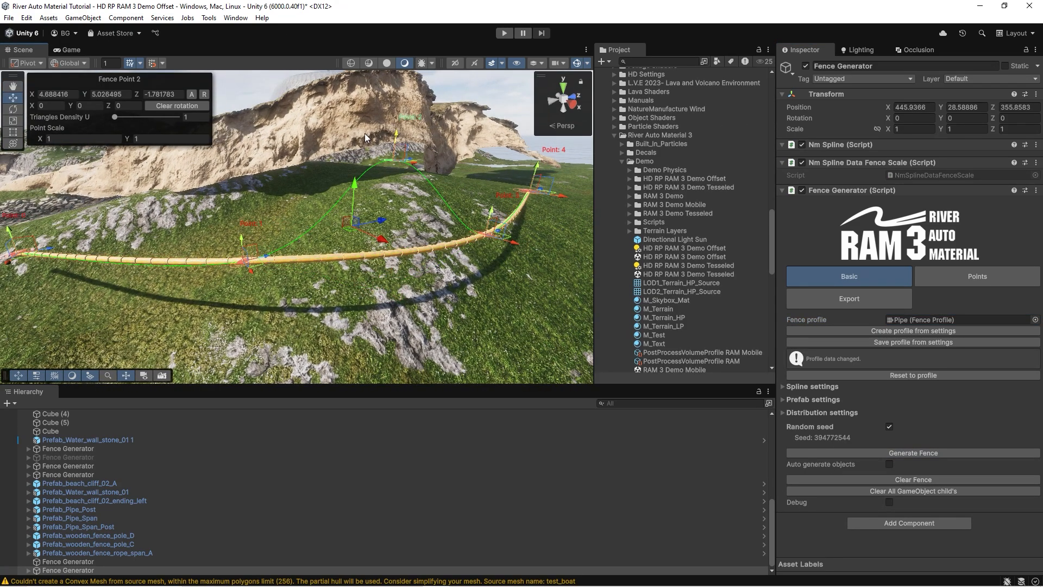
# Regenerate the pipe with Auto generate objects enabled and shift Fence Point 1 to about Z -6.74.
pyautogui.click(888, 464)
pyautogui.click(898, 454)
pyautogui.moveTo(369, 244); pyautogui.dragTo(234, 285, button='right')
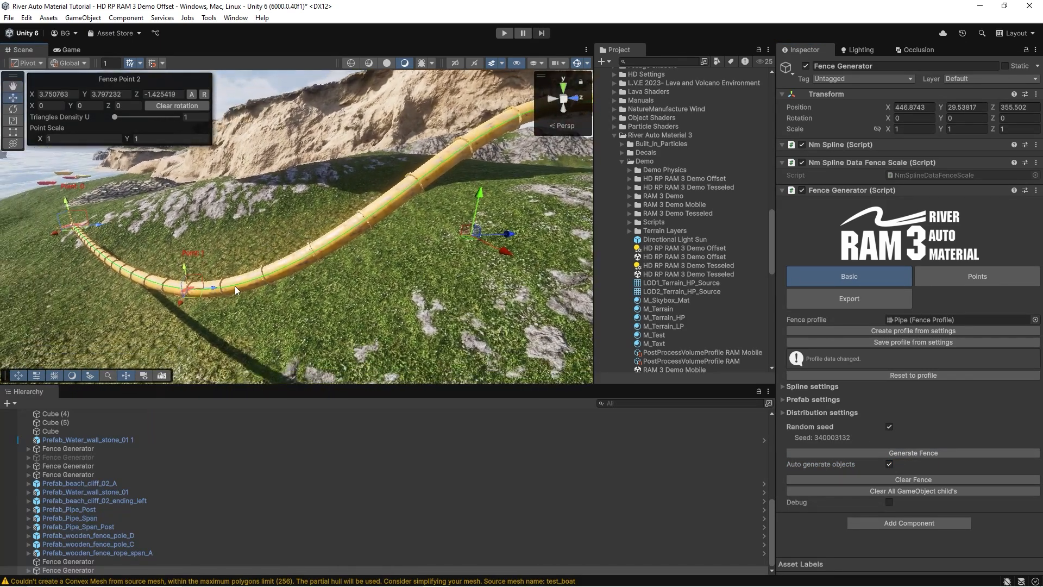
pyautogui.moveTo(211, 288); pyautogui.dragTo(325, 287)
pyautogui.moveTo(364, 261); pyautogui.dragTo(328, 223, button='right')
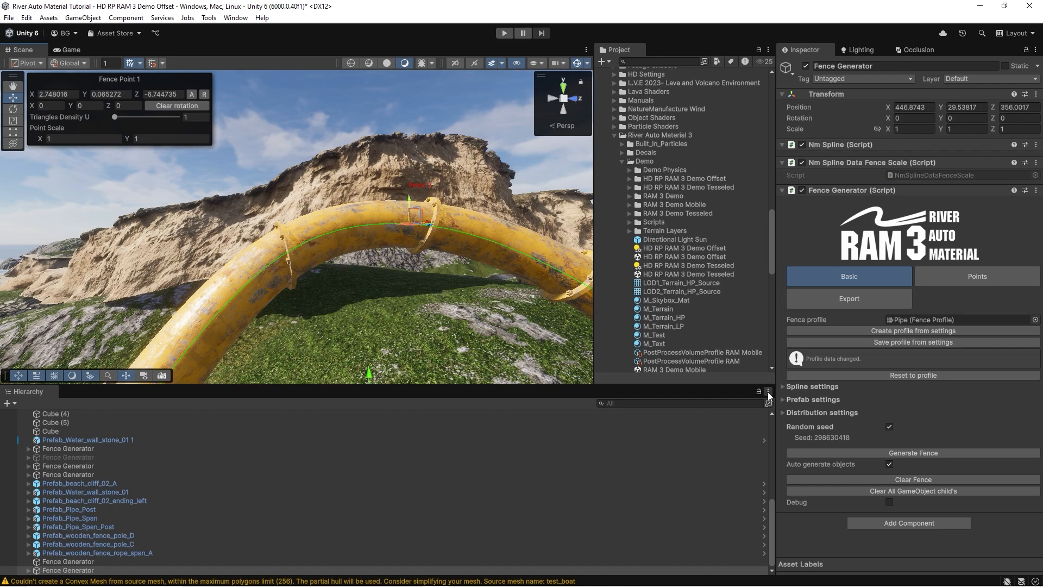
# Expand the pipe's prefab settings and locate its Prefab_Pipe_Span span object in the project assets.
pyautogui.click(784, 401)
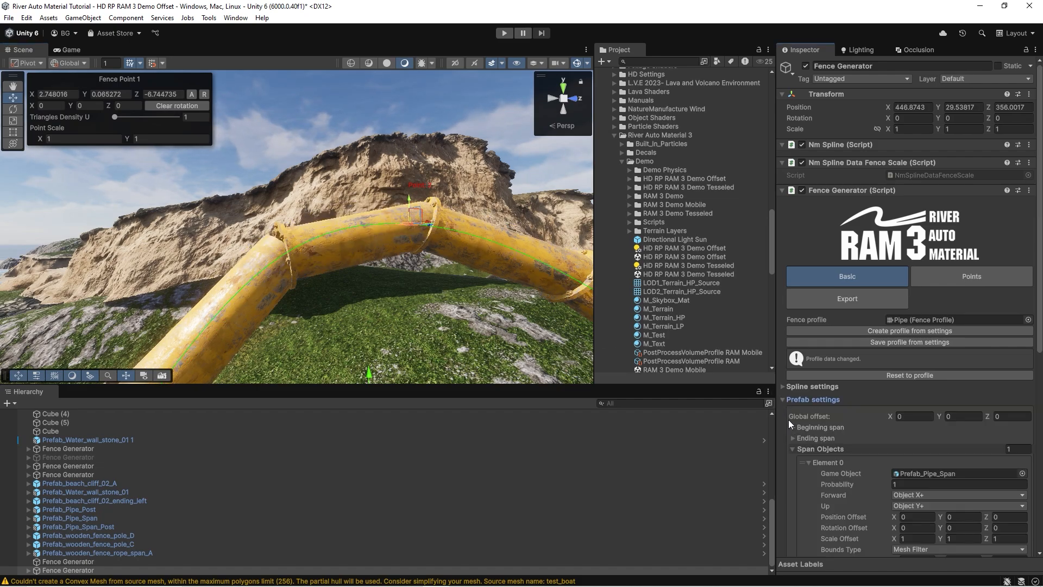
pyautogui.scroll(-4, 789, 421)
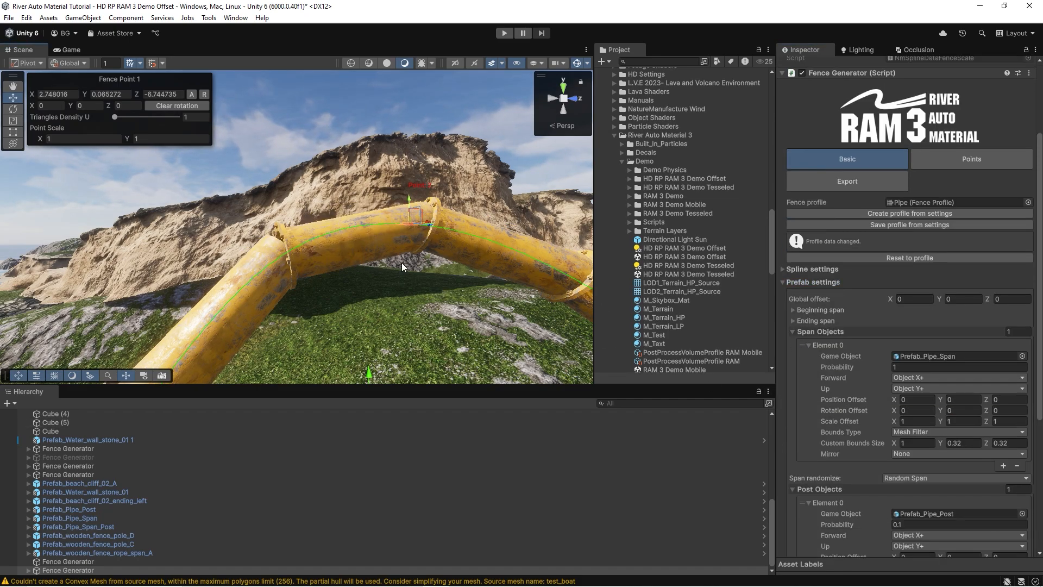
pyautogui.moveTo(402, 262); pyautogui.dragTo(399, 315, button='right')
pyautogui.press('s')
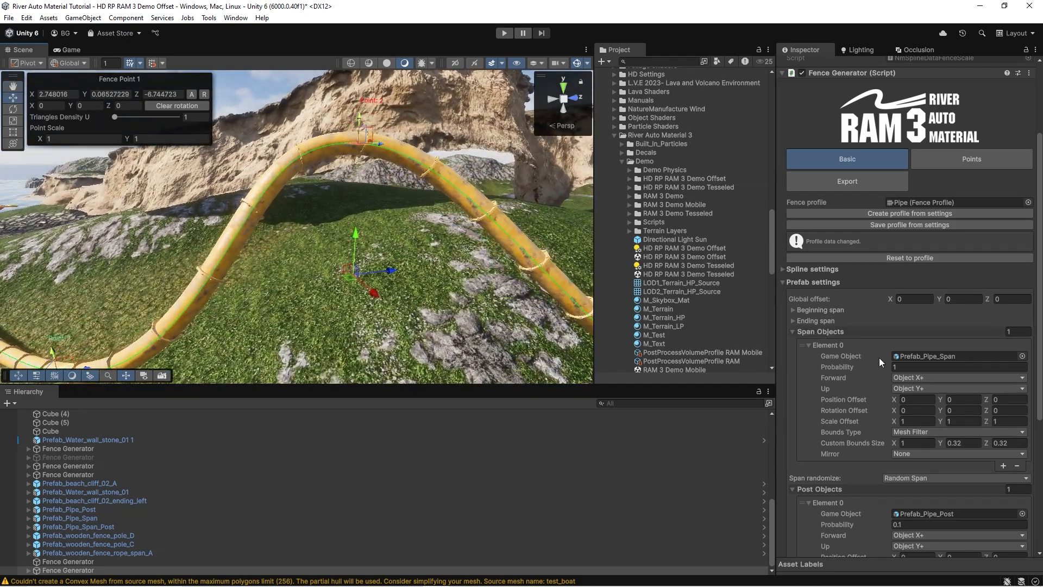
pyautogui.click(902, 356)
pyautogui.click(695, 367)
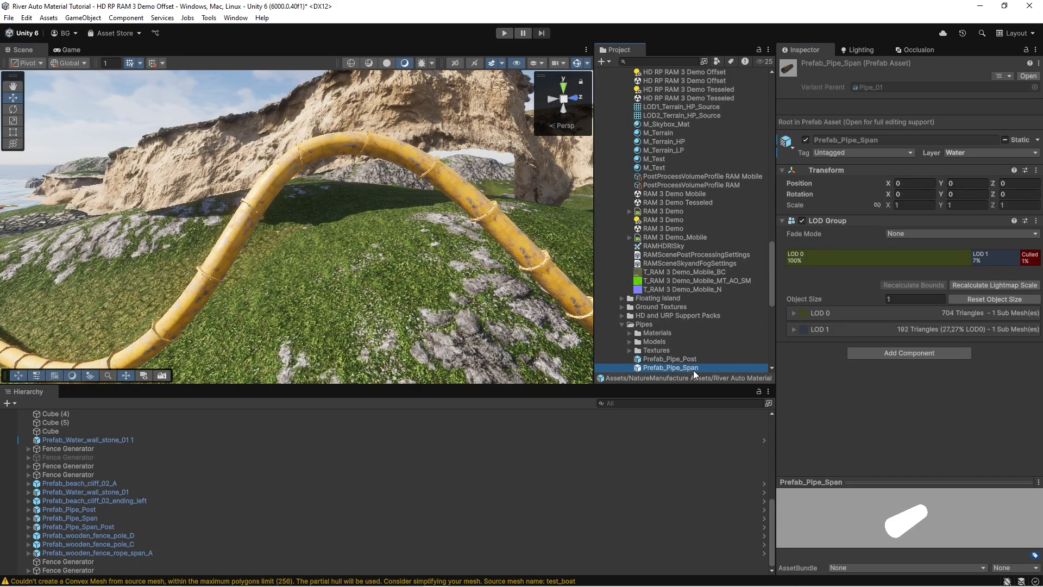
# Place Prefab_Pipe_Span and Prefab_Pipe_Post individually in the scene to show the pipe's parts, and delete them.
pyautogui.moveTo(693, 370); pyautogui.dragTo(402, 247)
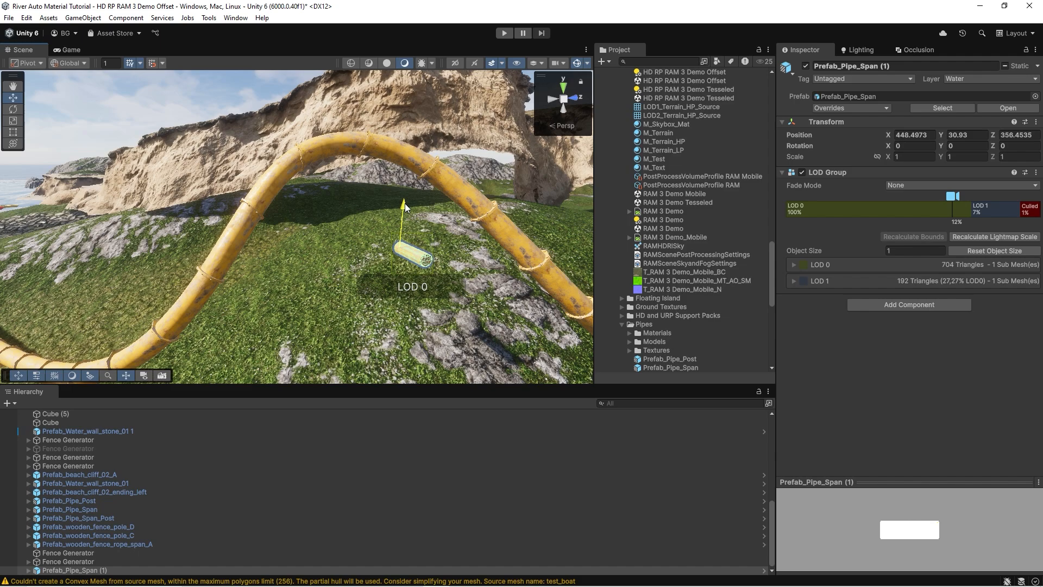
pyautogui.moveTo(671, 360); pyautogui.dragTo(422, 238)
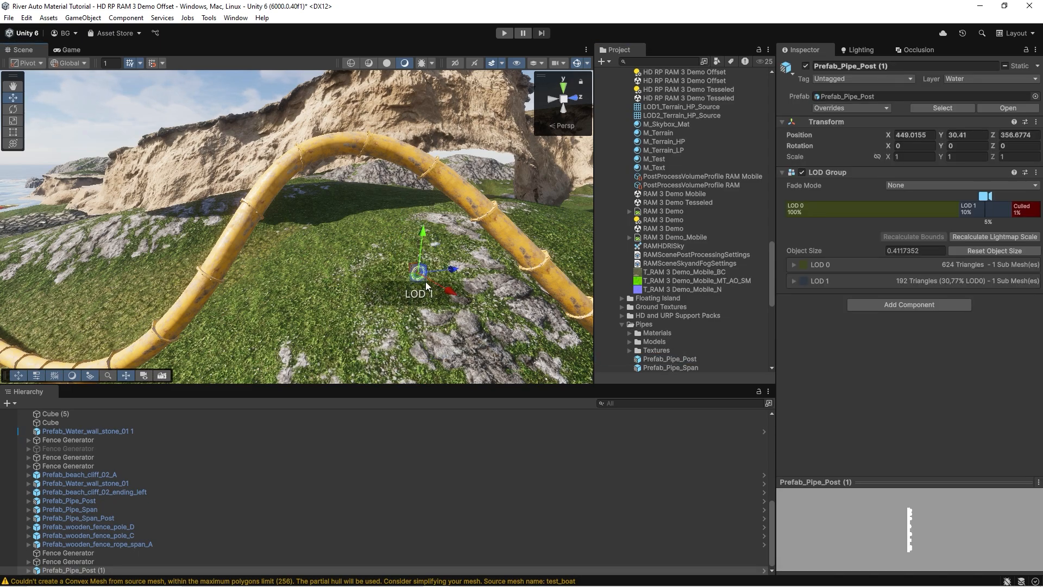
pyautogui.moveTo(446, 292); pyautogui.dragTo(530, 346)
pyautogui.press('Delete')
# Reselect the pipe's Fence Generator, examine its joints and bent segments, and locate the assigned Pipe profile in the project assets.
pyautogui.click(343, 145)
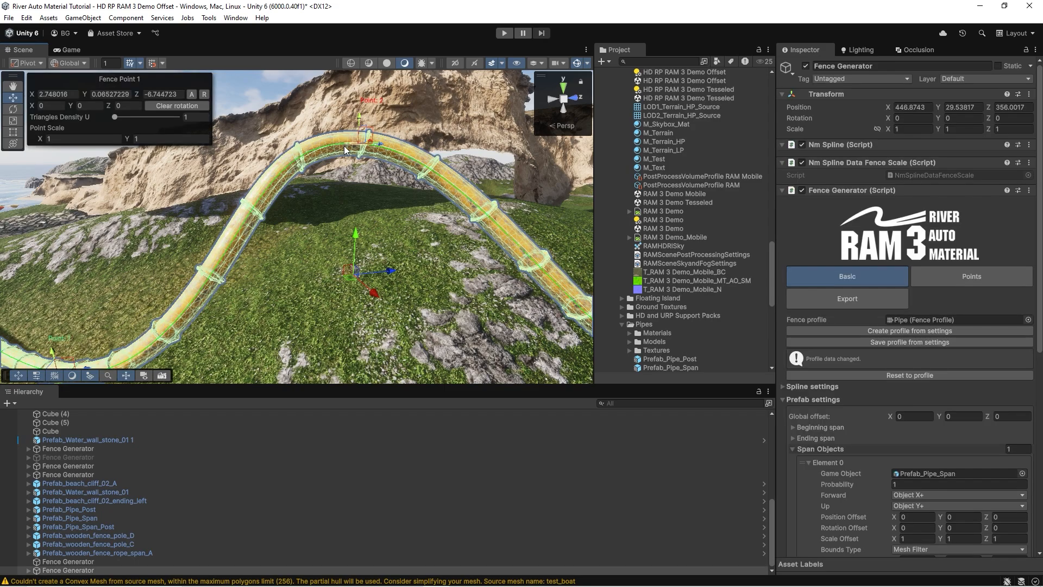
pyautogui.keyDown('alt'); pyautogui.moveTo(333, 180); pyautogui.dragTo(253, 214); pyautogui.keyUp('alt')
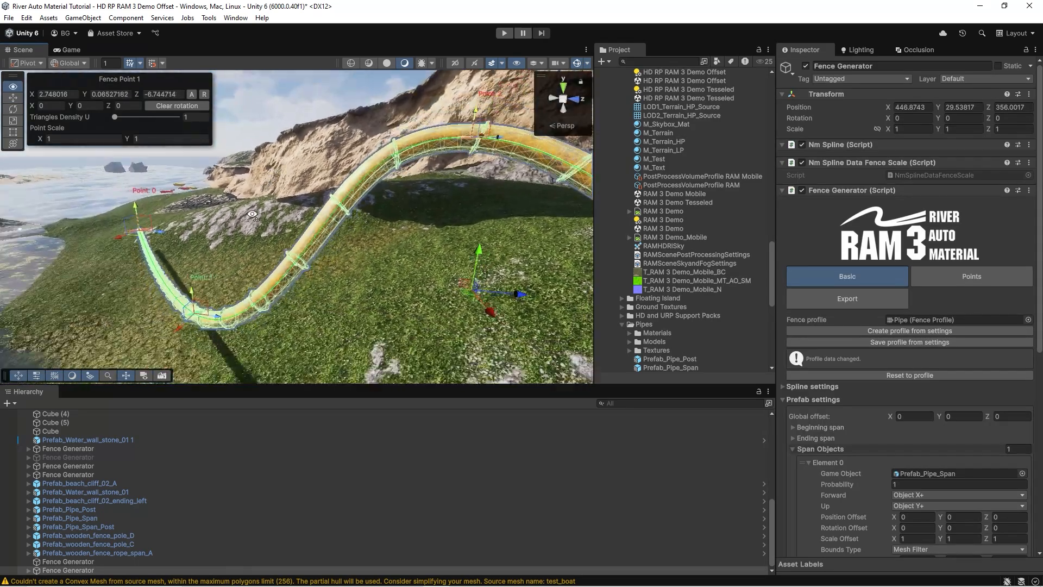
pyautogui.moveTo(252, 214); pyautogui.dragTo(182, 288, button='right')
pyautogui.press('w')
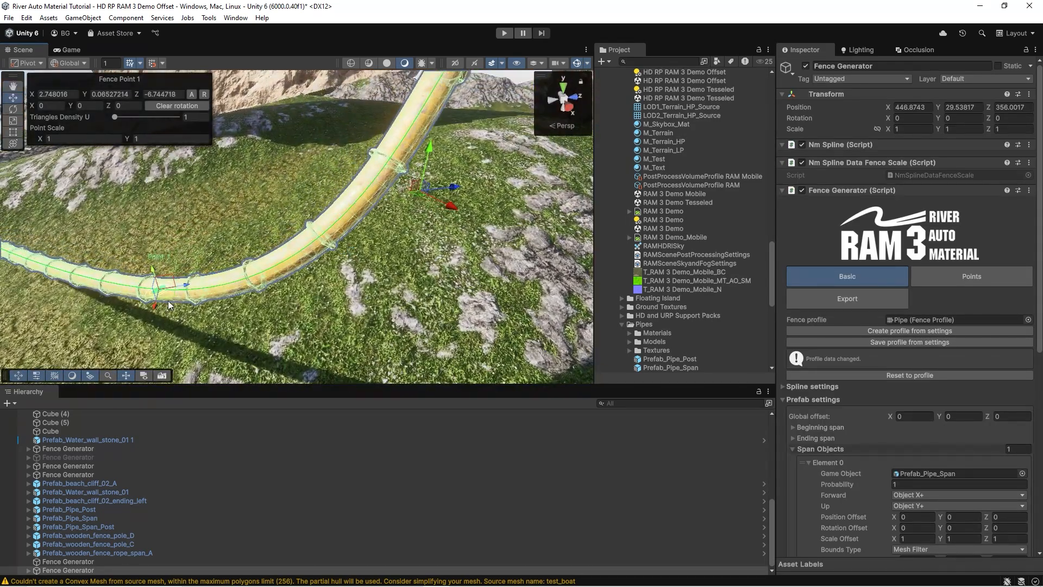
pyautogui.press('d')
pyautogui.moveTo(337, 227); pyautogui.dragTo(324, 135, button='right')
pyautogui.press('w')
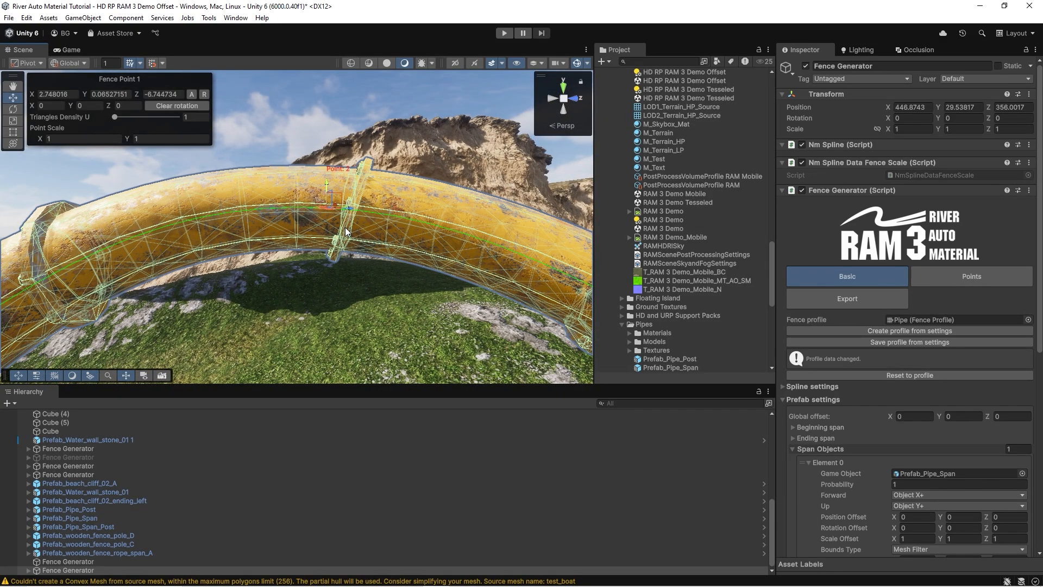
pyautogui.moveTo(337, 251); pyautogui.dragTo(364, 222, button='right')
pyautogui.click(890, 320)
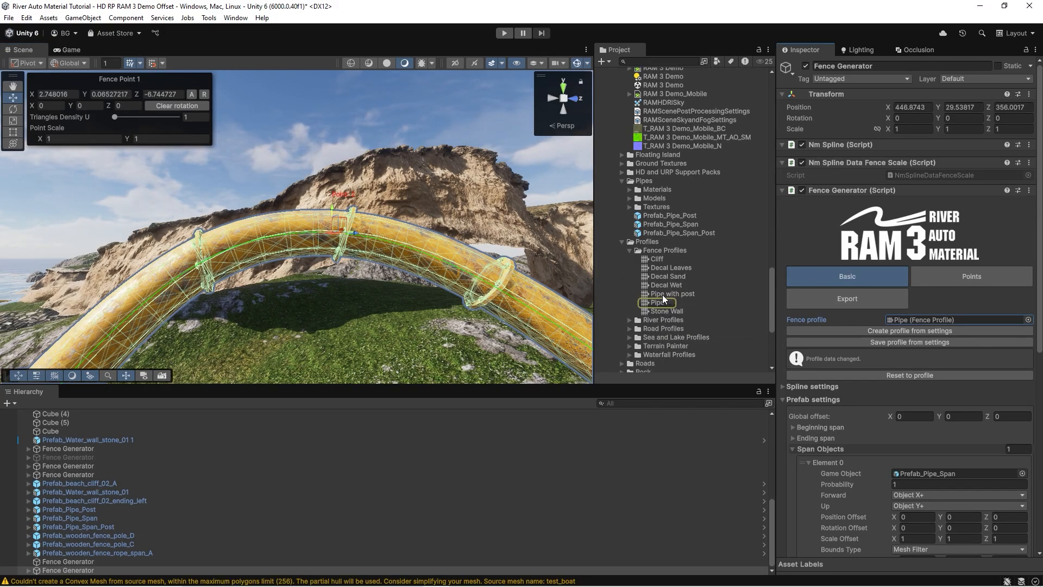
# Assign the Pipe with post fence profile to the generator and examine its prefab settings and the resulting pipe.
pyautogui.moveTo(663, 295); pyautogui.dragTo(895, 319)
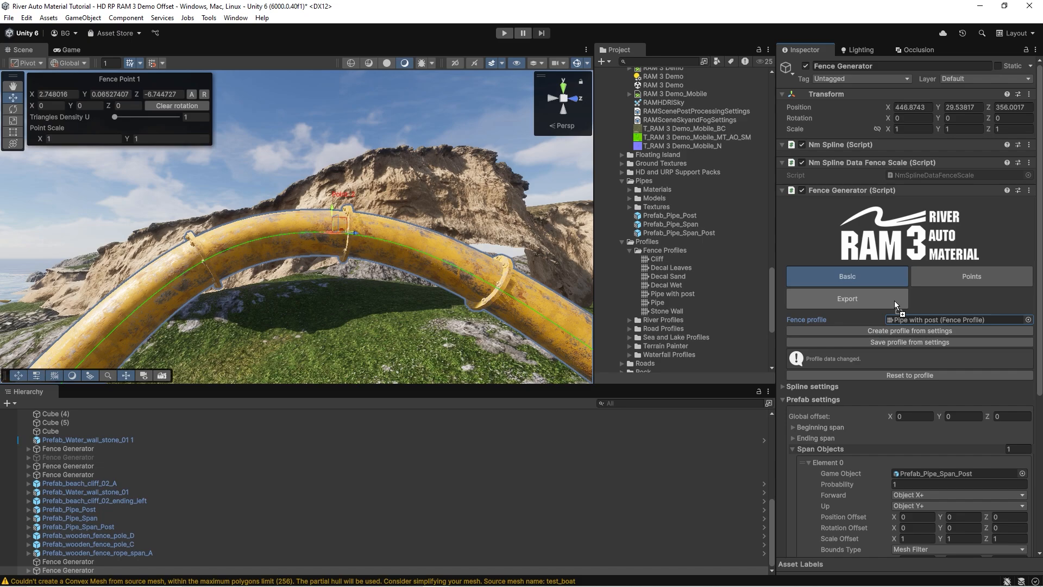
pyautogui.scroll(-3, 891, 298)
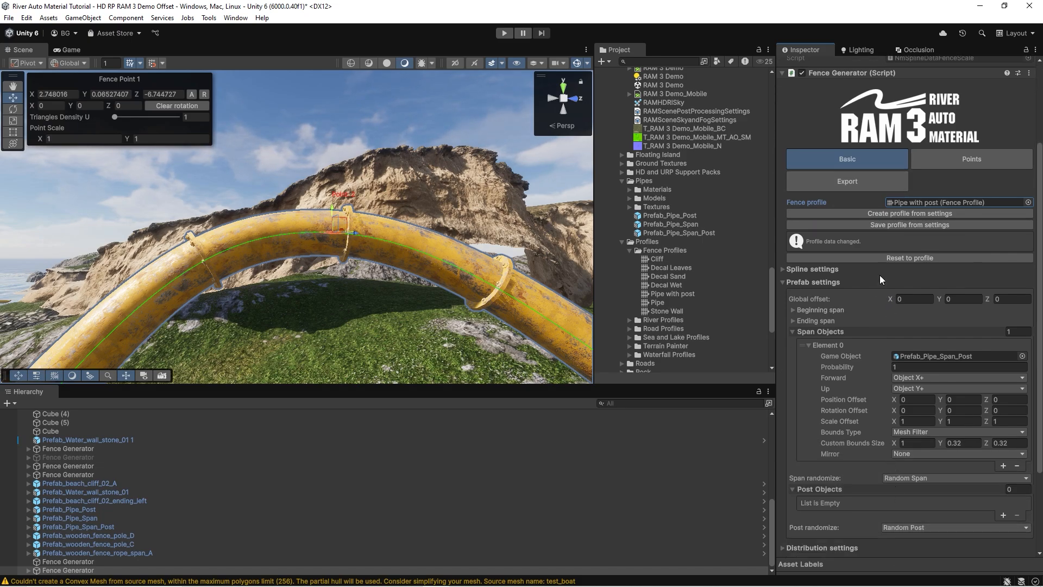
pyautogui.scroll(-3, 876, 432)
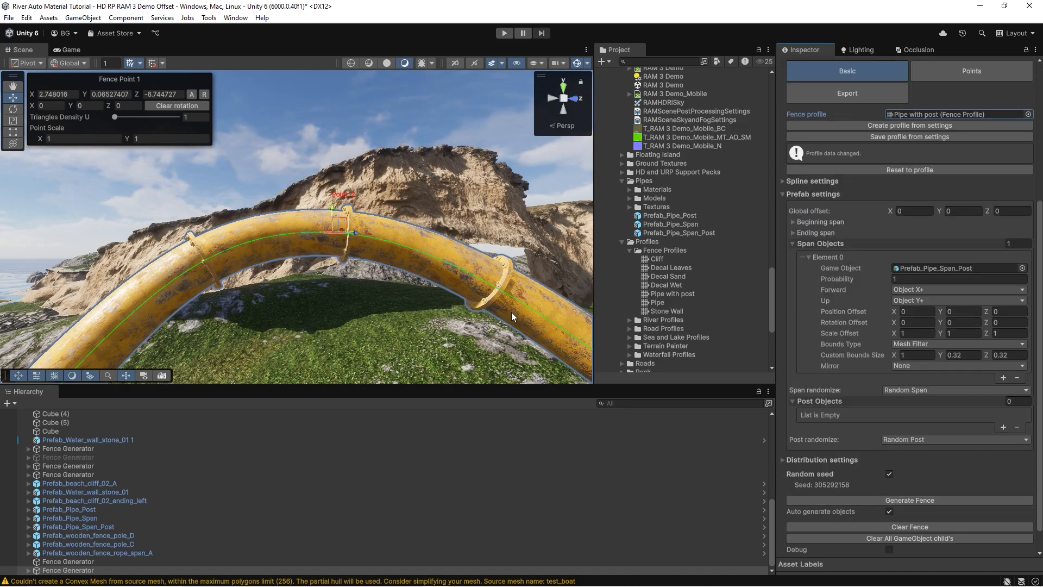
pyautogui.moveTo(329, 237); pyautogui.dragTo(347, 305, button='right')
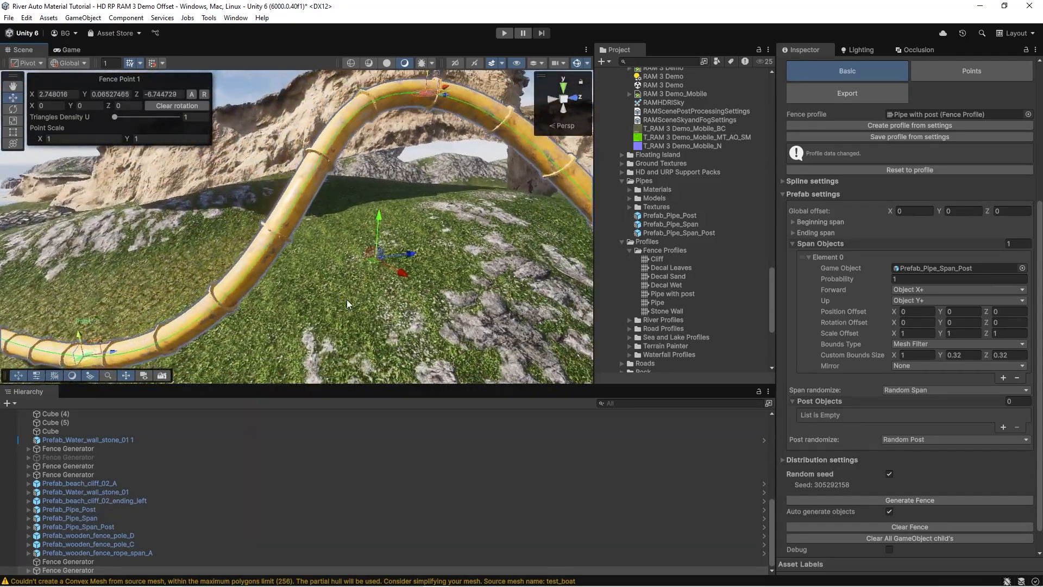
# Locate the profile's span prefab, place Prefab_Pipe_Span_Post in the scene beside the pipe, and rotate it to about -66.4 degrees on Y.
pyautogui.click(943, 267)
pyautogui.moveTo(709, 234); pyautogui.dragTo(438, 183)
pyautogui.moveTo(366, 198); pyautogui.dragTo(449, 208, button='right')
pyautogui.press('e')
pyautogui.moveTo(269, 250); pyautogui.dragTo(338, 249)
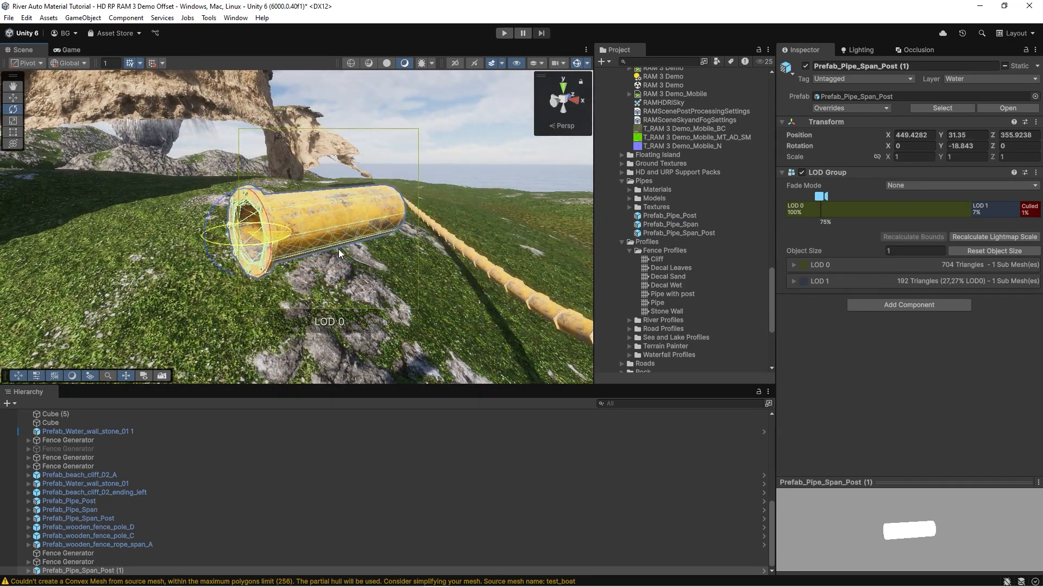
pyautogui.moveTo(338, 249); pyautogui.dragTo(190, 262, button='right')
# Examine the placed prefab's child objects Pipe_01_LOD0, Pipe_01_LOD1 and Prefab_Pipe_Post in the hierarchy.
pyautogui.click(321, 242)
pyautogui.moveTo(321, 242); pyautogui.dragTo(361, 197, button='right')
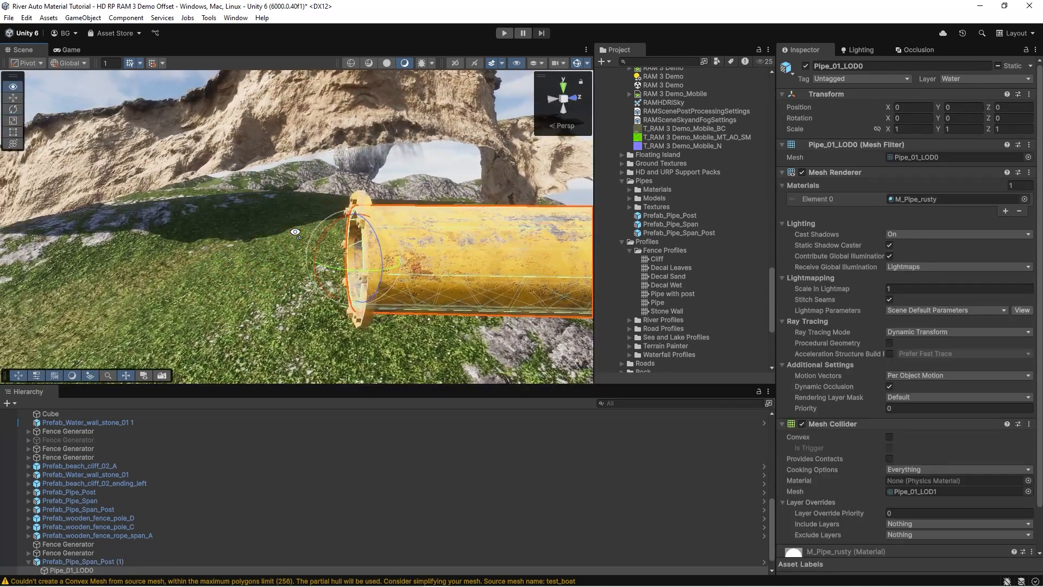
pyautogui.click(363, 197)
pyautogui.scroll(-1, 70, 516)
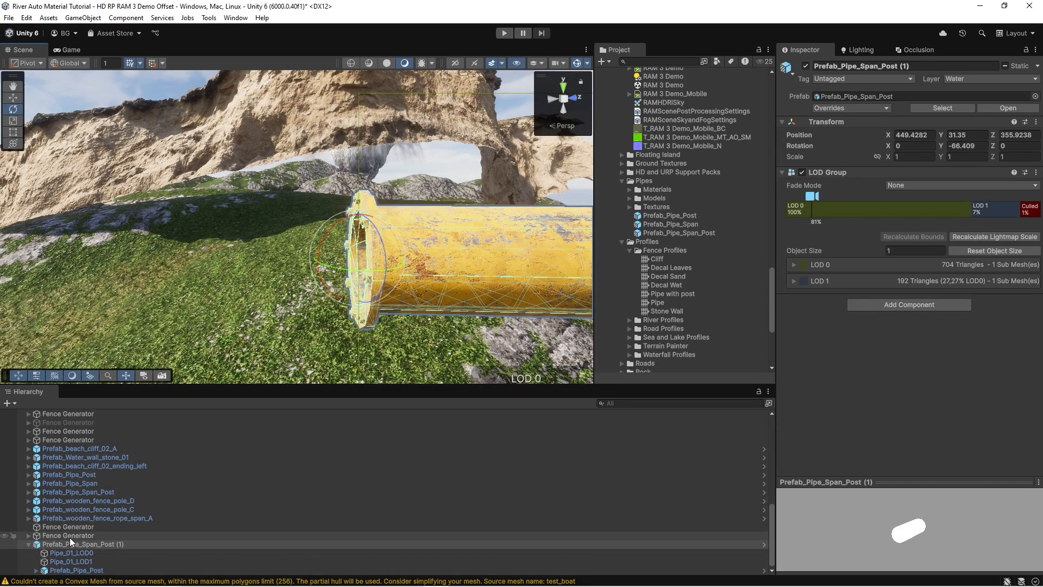
pyautogui.click(74, 544)
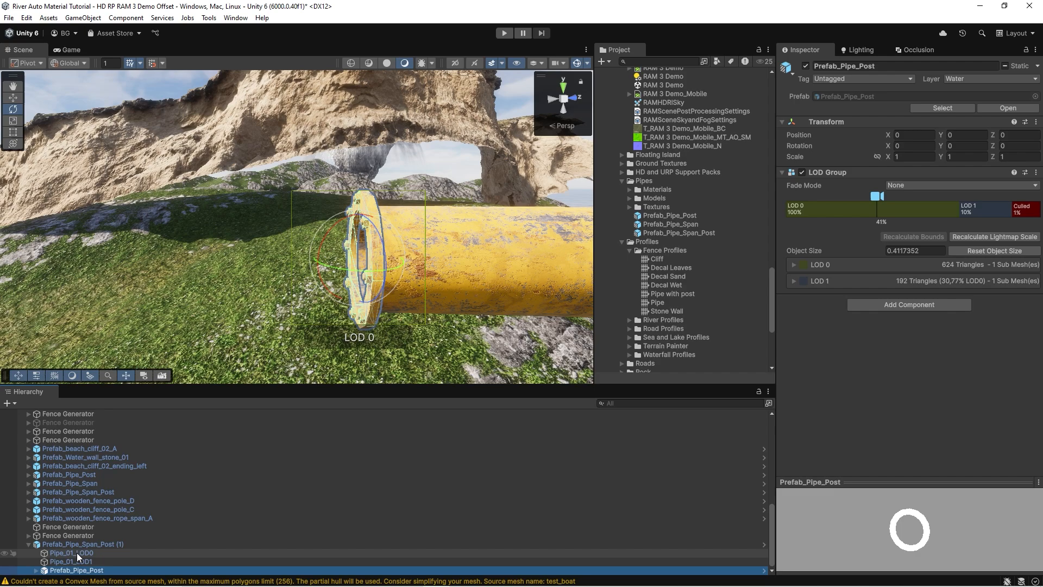
pyautogui.click(76, 552)
pyautogui.press('Down')
pyautogui.click(80, 543)
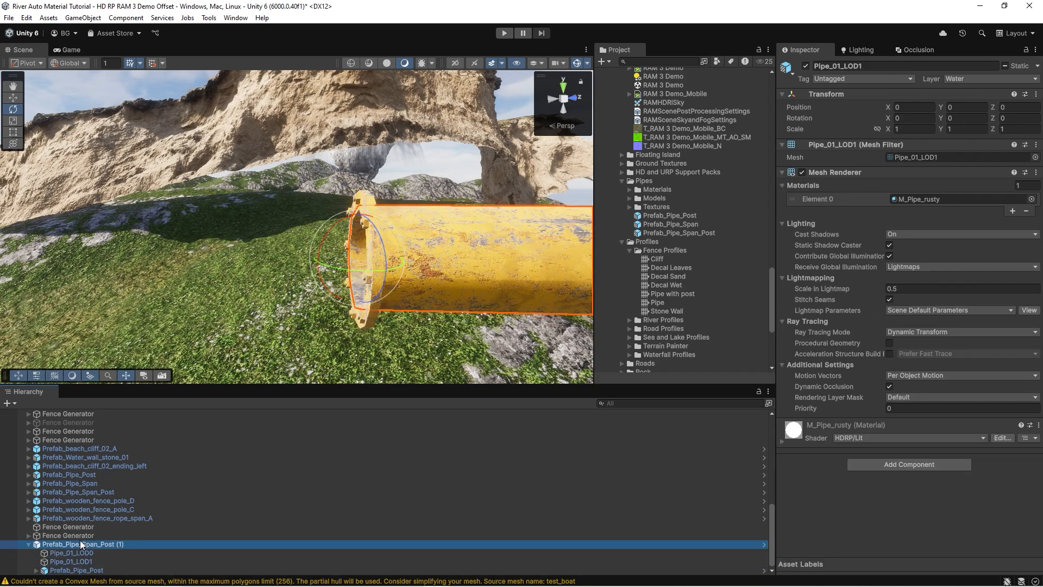
# Compare the Prefab_Pipe_Post child with the whole Prefab_Pipe_Span_Post (1) object to see how post and pipe are combined.
pyautogui.press('d')
pyautogui.moveTo(297, 242); pyautogui.dragTo(290, 244, button='right')
pyautogui.press('s')
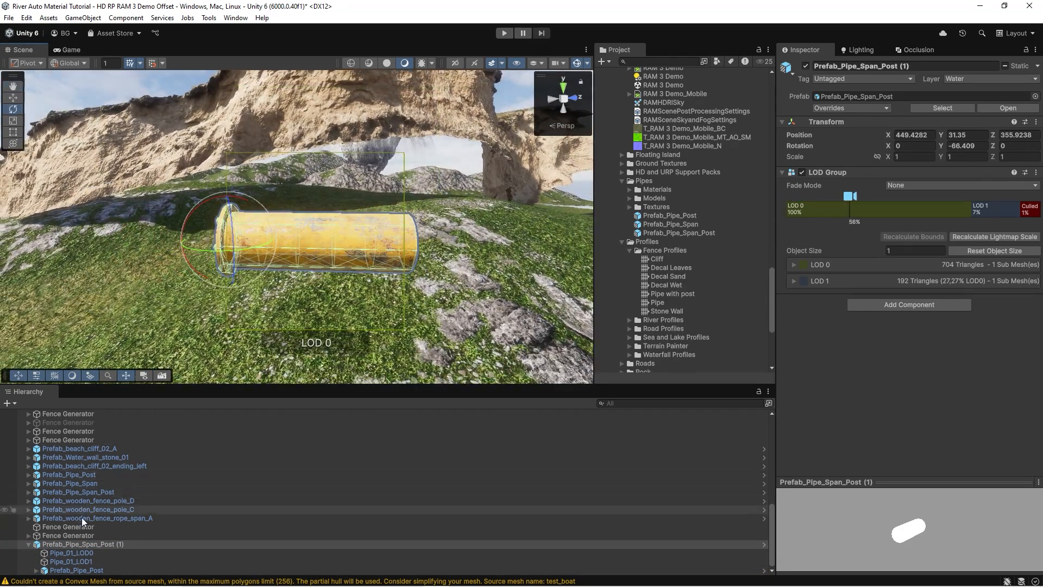
pyautogui.click(76, 569)
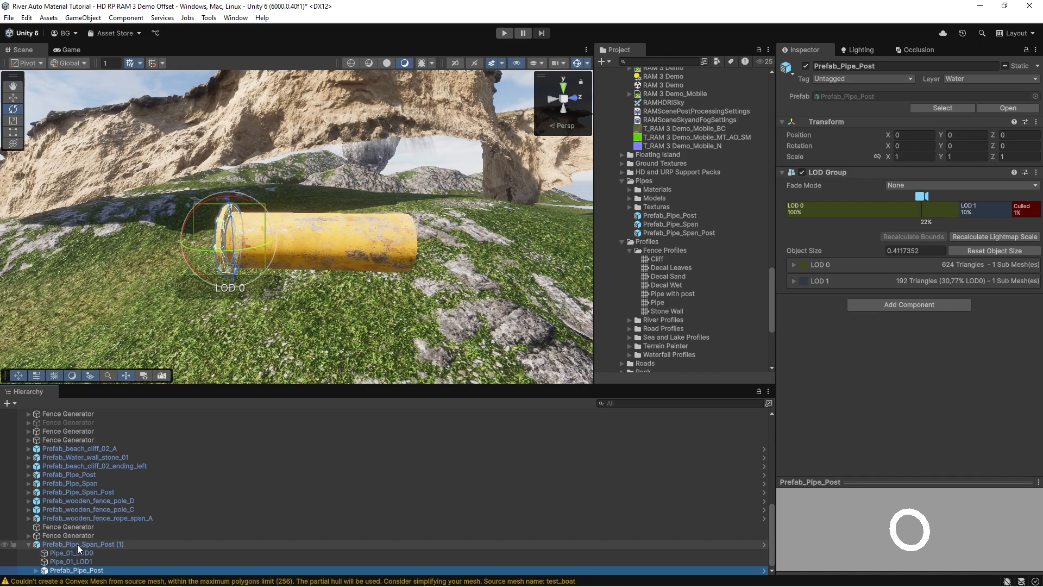
pyautogui.click(78, 545)
pyautogui.press('s')
pyautogui.moveTo(309, 222); pyautogui.dragTo(278, 217, button='right')
pyautogui.press('w')
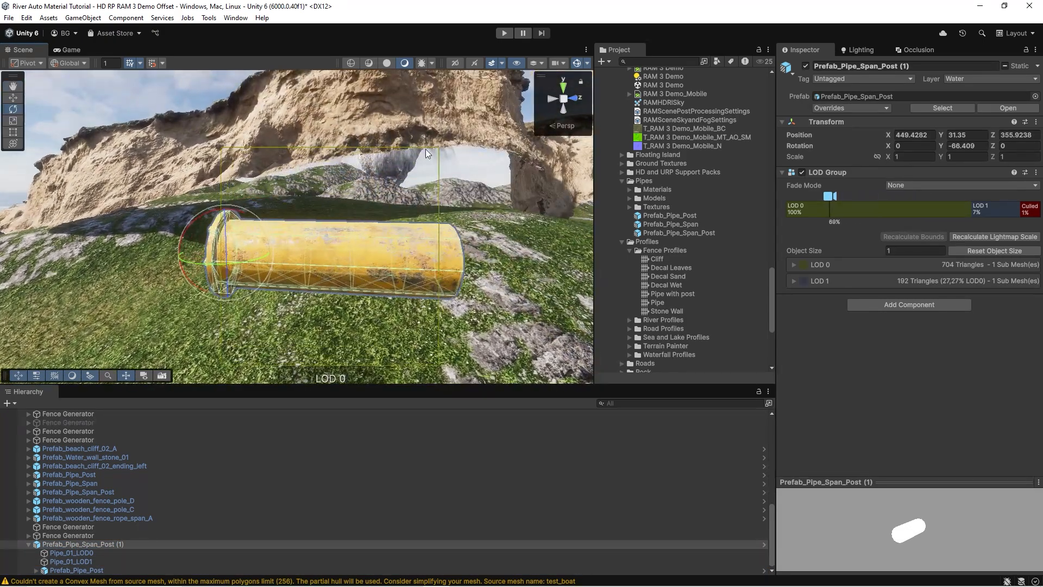
pyautogui.press('s')
pyautogui.moveTo(385, 186)
pyautogui.mouseDown(button='right')
pyautogui.moveTo(400, 152)
pyautogui.moveTo(307, 247)
pyautogui.moveTo(400, 155)
pyautogui.moveTo(384, 179)
pyautogui.mouseUp(button='right')
pyautogui.press('w')
# Reselect the pipe's Fence Generator and locate the assigned Pipe with post profile in the project assets.
pyautogui.click(383, 179)
pyautogui.moveTo(266, 222); pyautogui.dragTo(381, 182, button='right')
pyautogui.press('s')
pyautogui.moveTo(391, 212); pyautogui.dragTo(375, 230, button='right')
pyautogui.press('w')
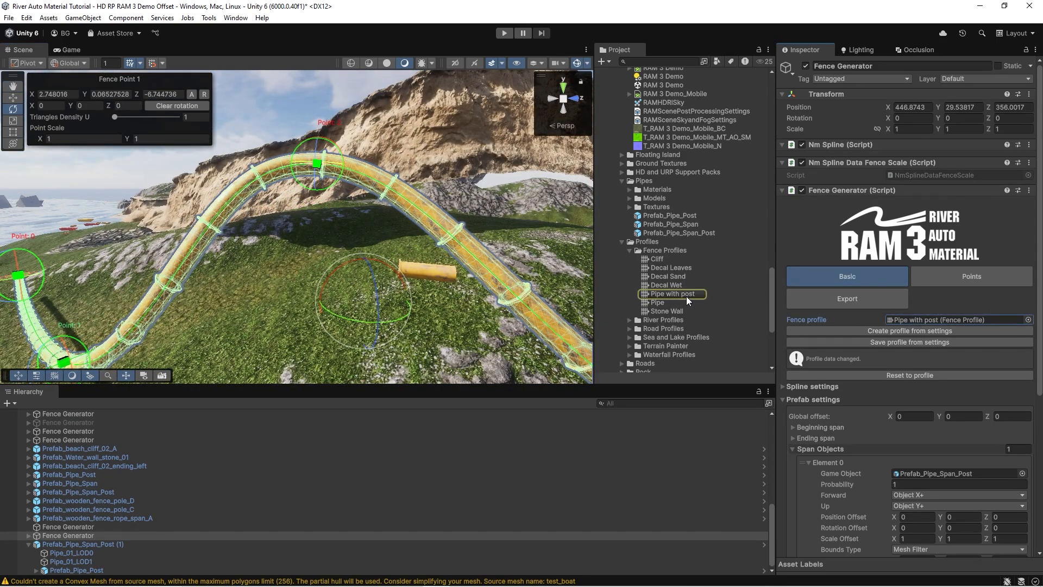
# Assign the Pipe fence profile, which uses separate span and post prefabs, and regenerate the fence.
pyautogui.moveTo(895, 317); pyautogui.dragTo(896, 317)
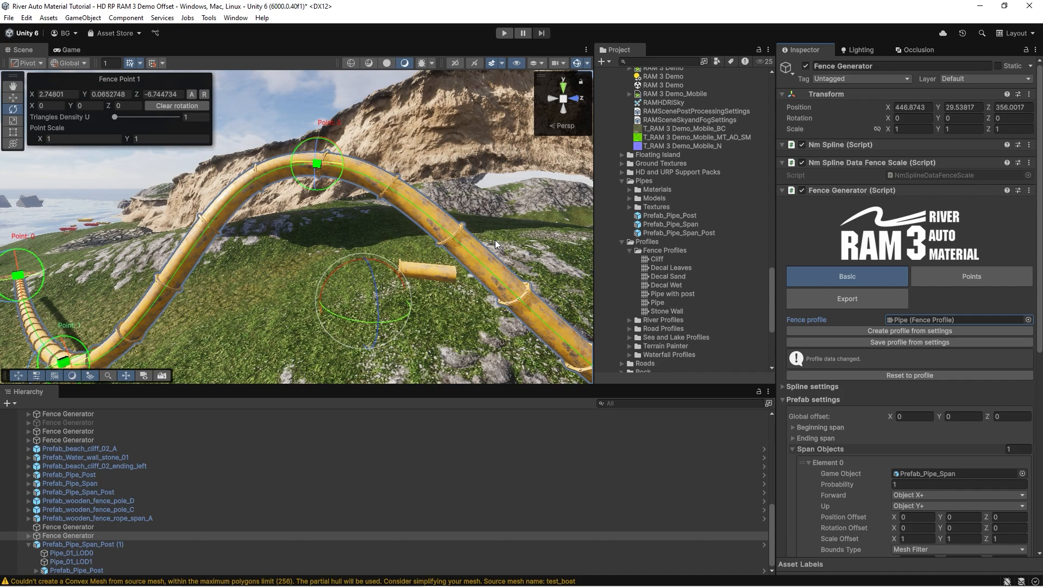
pyautogui.scroll(-3, 877, 462)
pyautogui.scroll(-3, 886, 494)
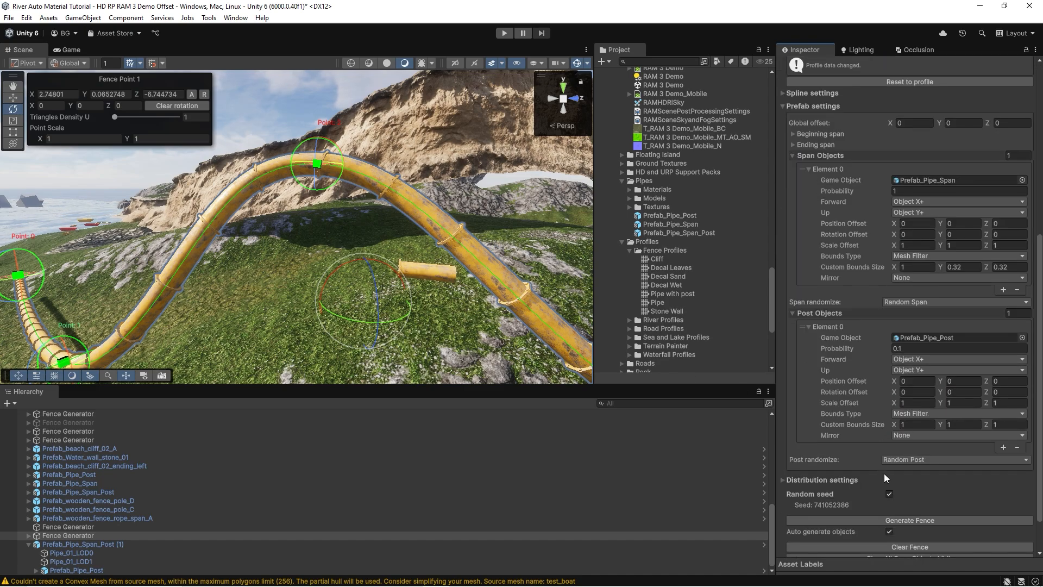
pyautogui.click(917, 519)
pyautogui.moveTo(396, 270); pyautogui.dragTo(376, 247, button='right')
pyautogui.press('w')
pyautogui.moveTo(294, 229); pyautogui.dragTo(357, 245, button='right')
# Expand the distribution settings, enable Hold up for the pipe, and inspect the joints along its slope up to Point 3.
pyautogui.scroll(-3, 876, 312)
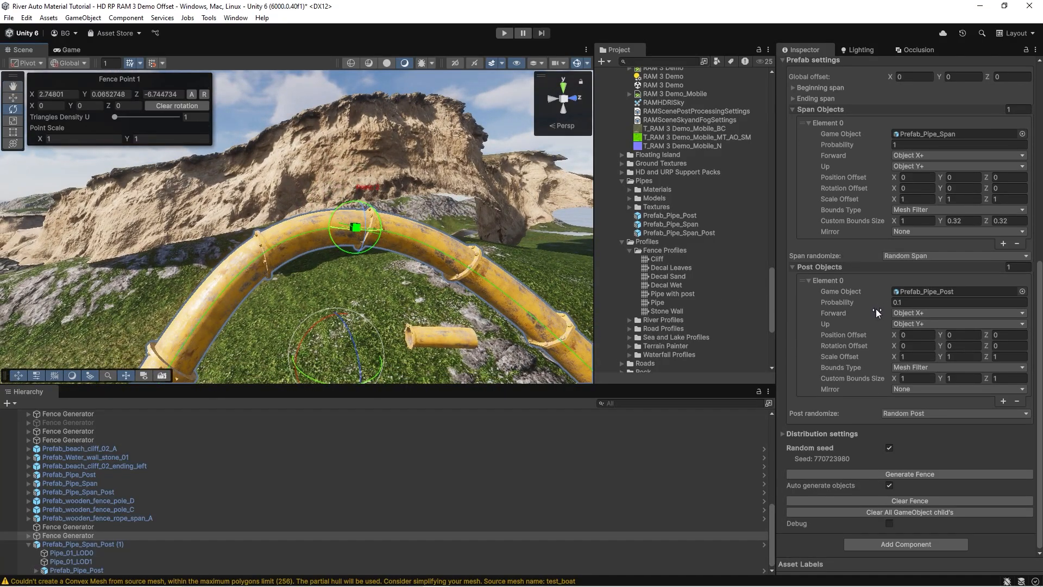
pyautogui.click(784, 433)
pyautogui.scroll(-6, 788, 380)
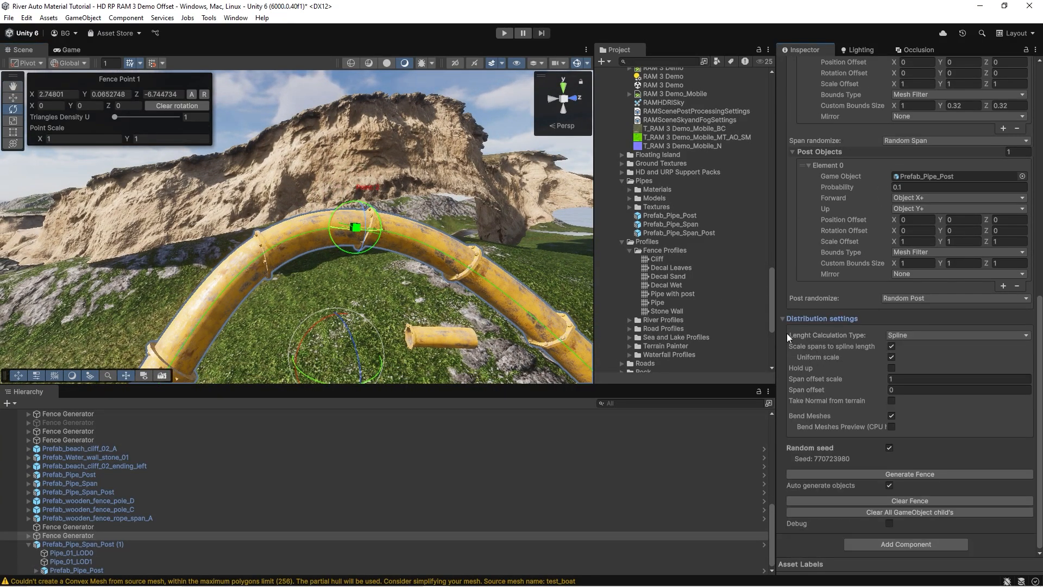
pyautogui.moveTo(402, 201)
pyautogui.mouseDown(button='right')
pyautogui.moveTo(405, 218)
pyautogui.moveTo(406, 206)
pyautogui.mouseUp(button='right')
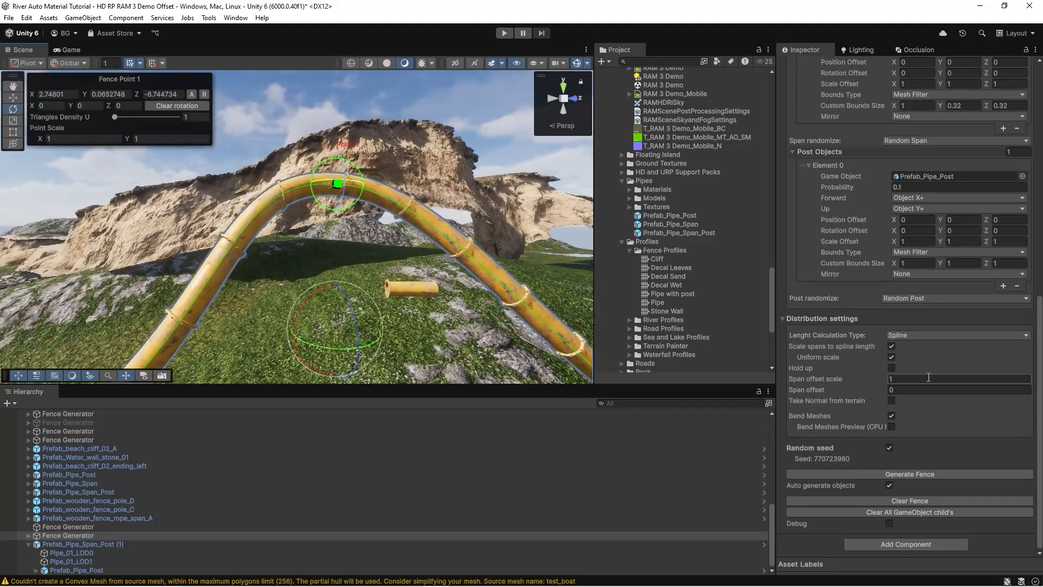
pyautogui.click(892, 368)
pyautogui.moveTo(330, 255); pyautogui.dragTo(275, 216, button='right')
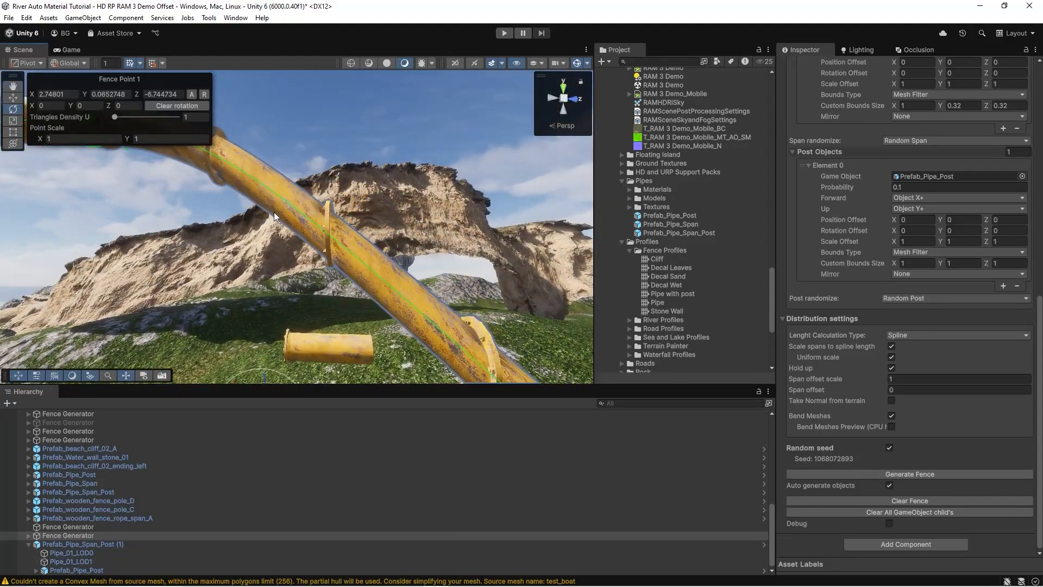
pyautogui.moveTo(314, 252); pyautogui.dragTo(266, 244, button='right')
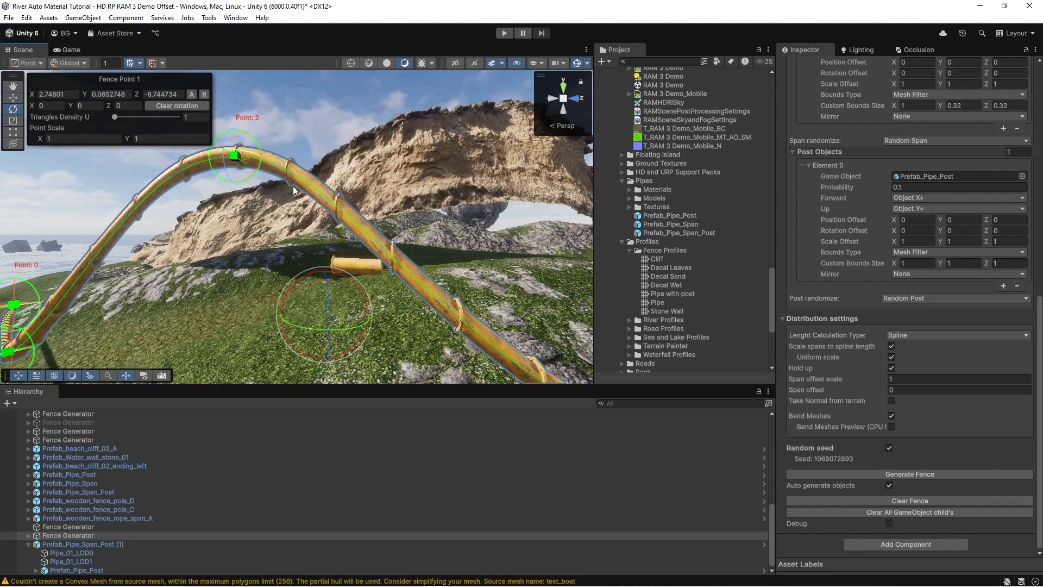
pyautogui.moveTo(293, 190); pyautogui.dragTo(300, 165, button='right')
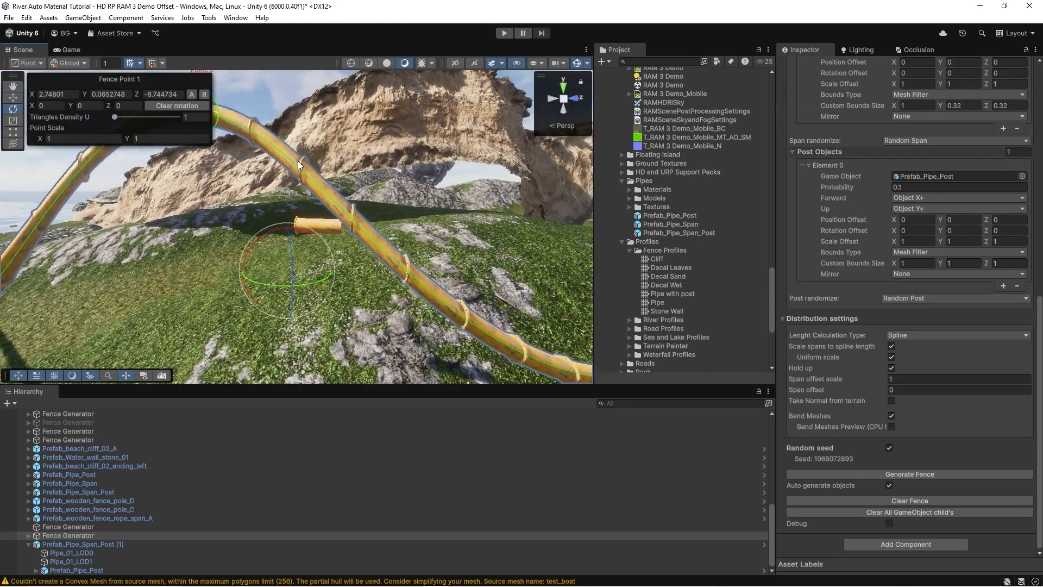
pyautogui.moveTo(368, 254)
pyautogui.mouseDown(button='right')
pyautogui.moveTo(330, 250)
pyautogui.moveTo(361, 241)
pyautogui.mouseUp(button='right')
pyautogui.moveTo(279, 237); pyautogui.dragTo(281, 232, button='right')
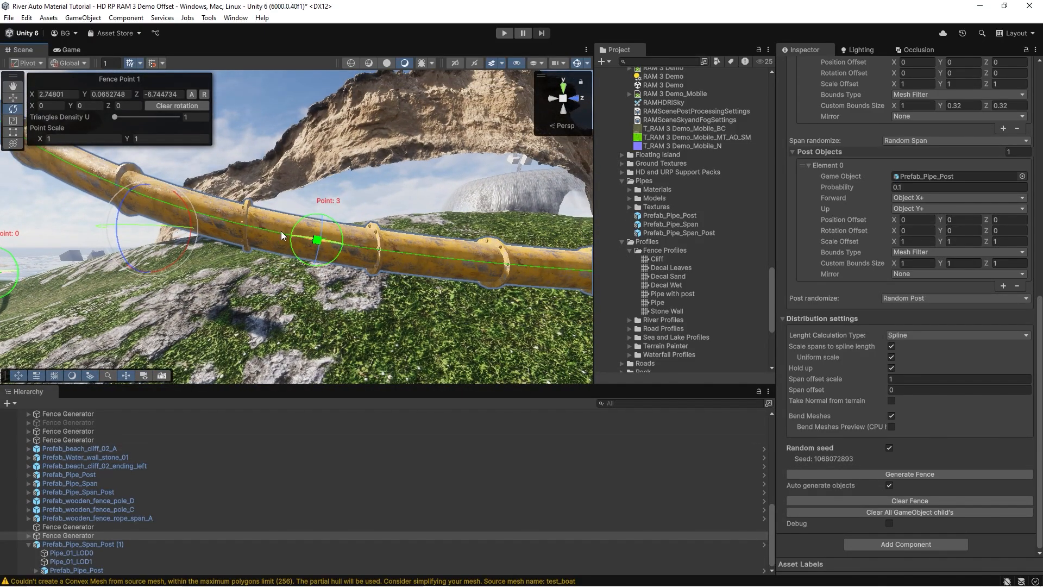
pyautogui.moveTo(327, 229)
pyautogui.keyDown('alt'); pyautogui.mouseDown()
pyautogui.moveTo(342, 234)
pyautogui.moveTo(328, 230)
pyautogui.mouseUp(); pyautogui.keyUp('alt')
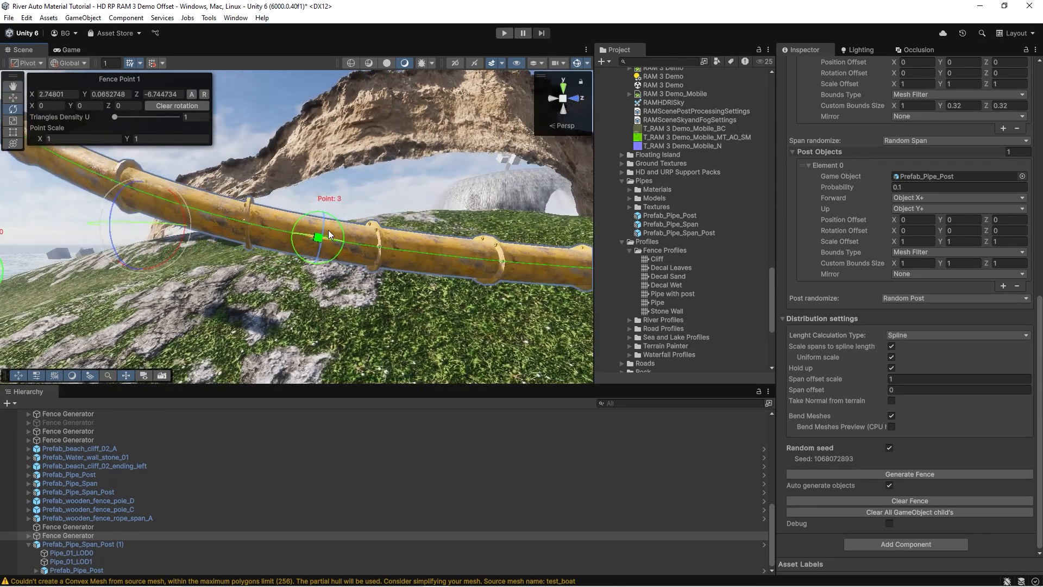
# Disable Bend Meshes and examine how the pipe's segments and joints line up without bending.
pyautogui.click(890, 416)
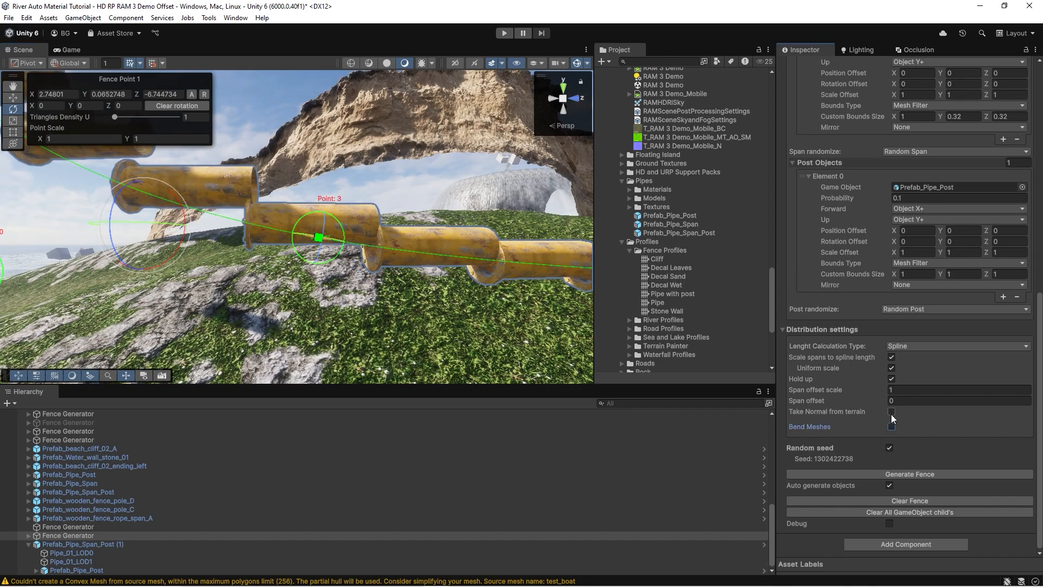
pyautogui.keyDown('alt'); pyautogui.moveTo(255, 270); pyautogui.dragTo(313, 250); pyautogui.keyUp('alt')
pyautogui.press('w')
pyautogui.moveTo(313, 249); pyautogui.dragTo(313, 249, button='right')
pyautogui.press('a')
pyautogui.press('s')
pyautogui.press('w')
pyautogui.press('s')
pyautogui.moveTo(481, 244); pyautogui.dragTo(481, 244, button='right')
pyautogui.press('a')
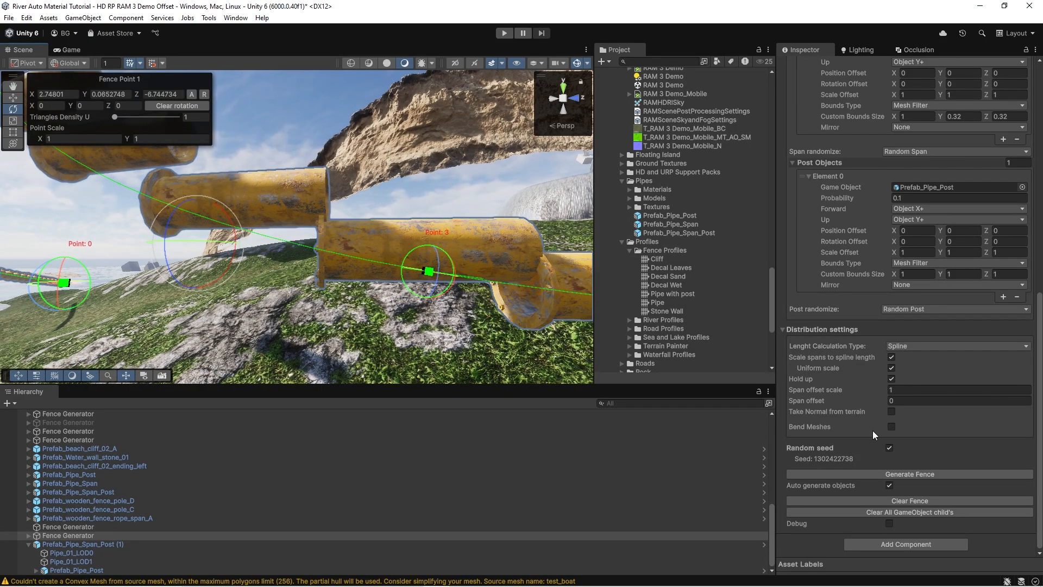
pyautogui.keyDown('alt'); pyautogui.moveTo(338, 268); pyautogui.dragTo(280, 236); pyautogui.keyUp('alt')
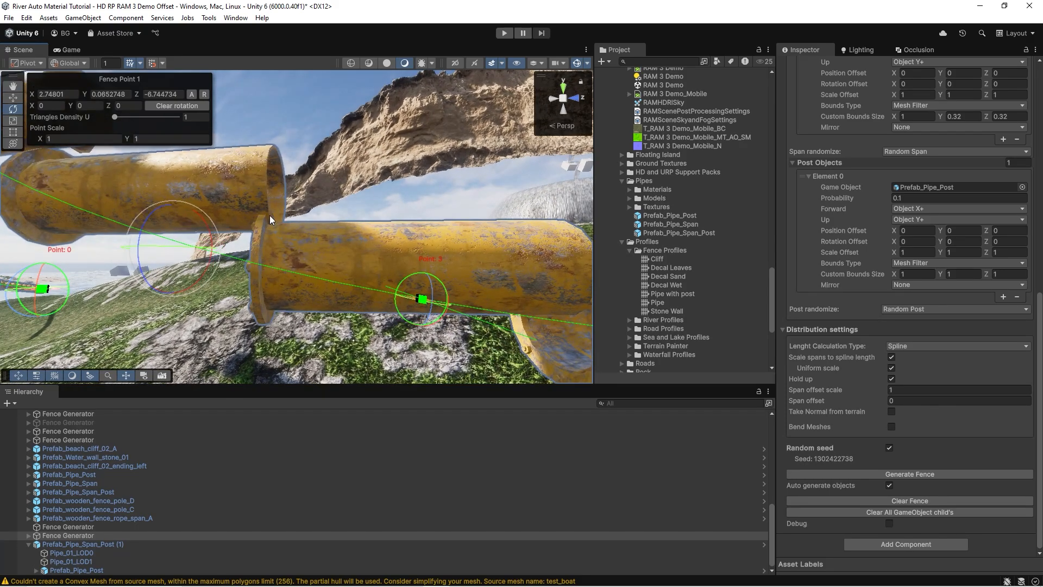
pyautogui.press('a')
pyautogui.moveTo(269, 215); pyautogui.dragTo(310, 285, button='right')
pyautogui.press('s')
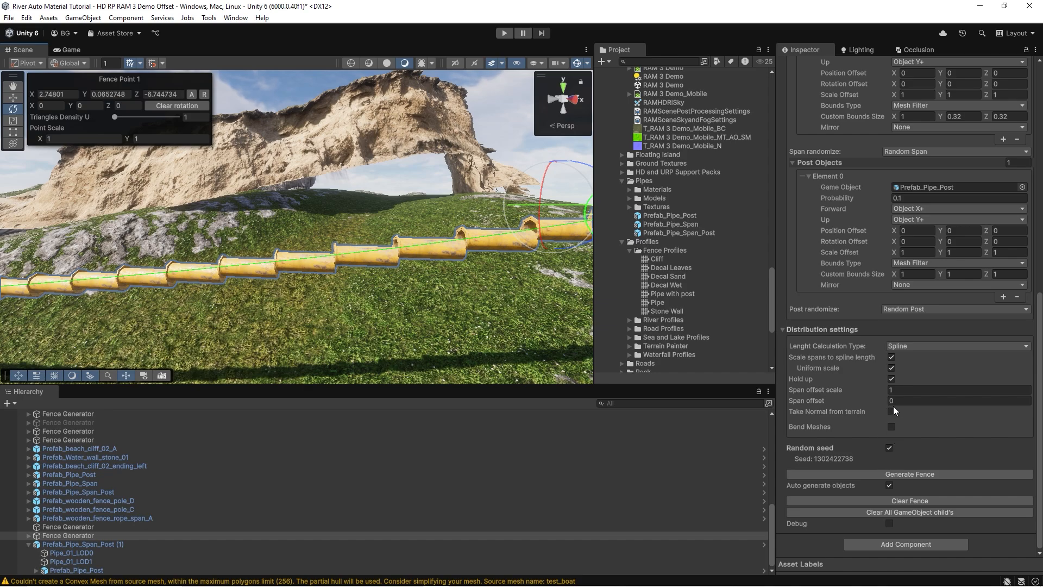
# Enable Bend Meshes again with Hold up still on and inspect the pipe along its length.
pyautogui.click(891, 426)
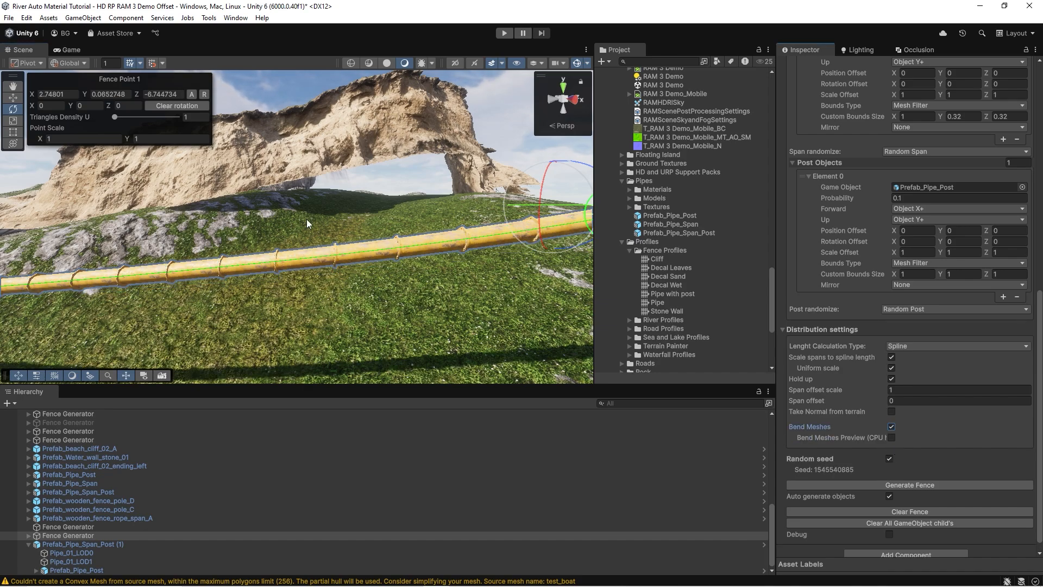
pyautogui.moveTo(272, 228)
pyautogui.mouseDown(button='right')
pyautogui.moveTo(252, 221)
pyautogui.moveTo(271, 255)
pyautogui.moveTo(285, 243)
pyautogui.mouseUp(button='right')
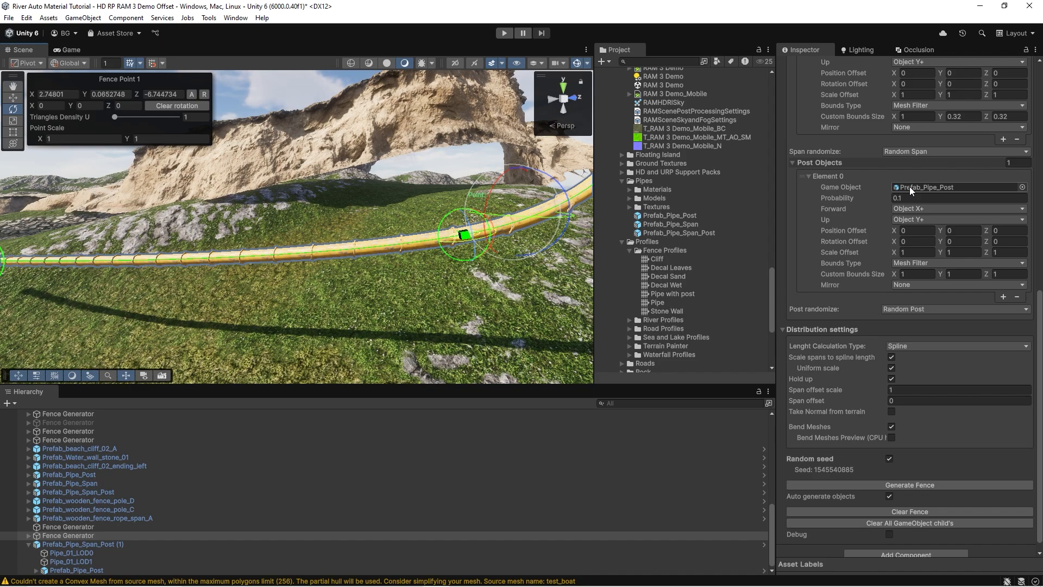
pyautogui.moveTo(484, 232); pyautogui.dragTo(511, 237, button='right')
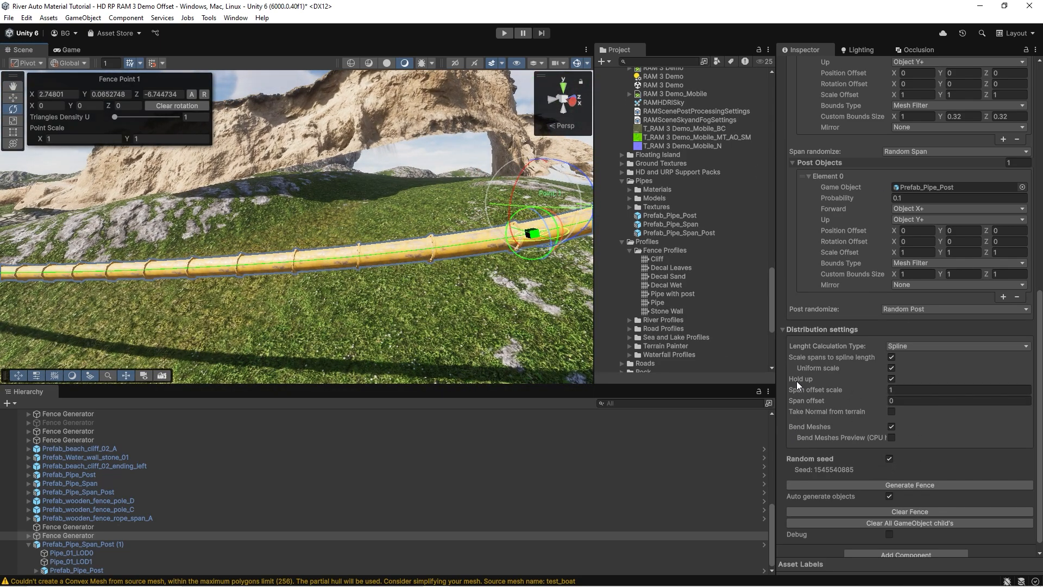
# Assign the Wooden Fence Generator profile to the same spline, select Fence Point 0, and inspect the poles and rope spans.
pyautogui.scroll(6, 903, 235)
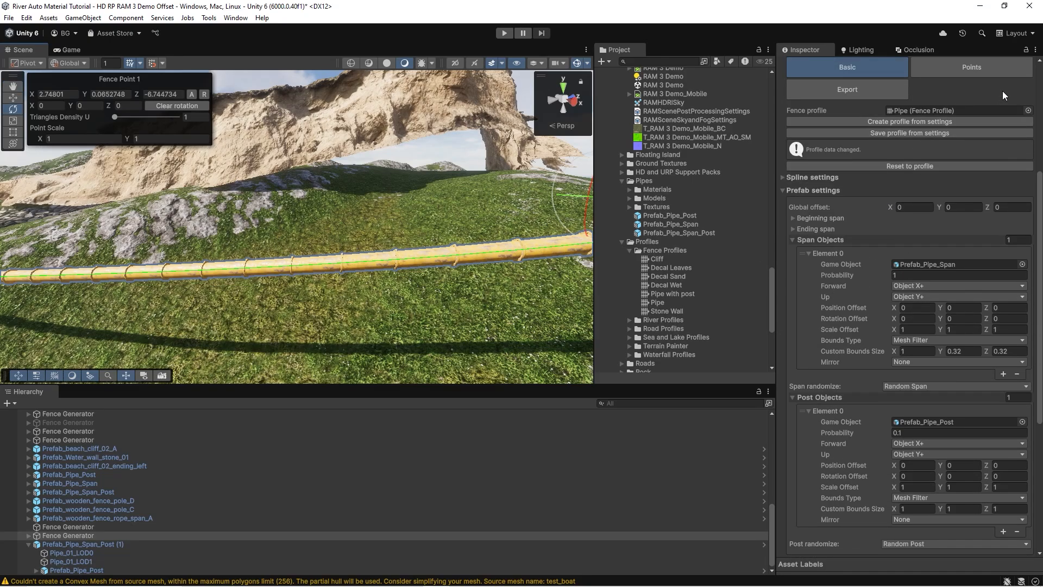
pyautogui.scroll(1, 909, 135)
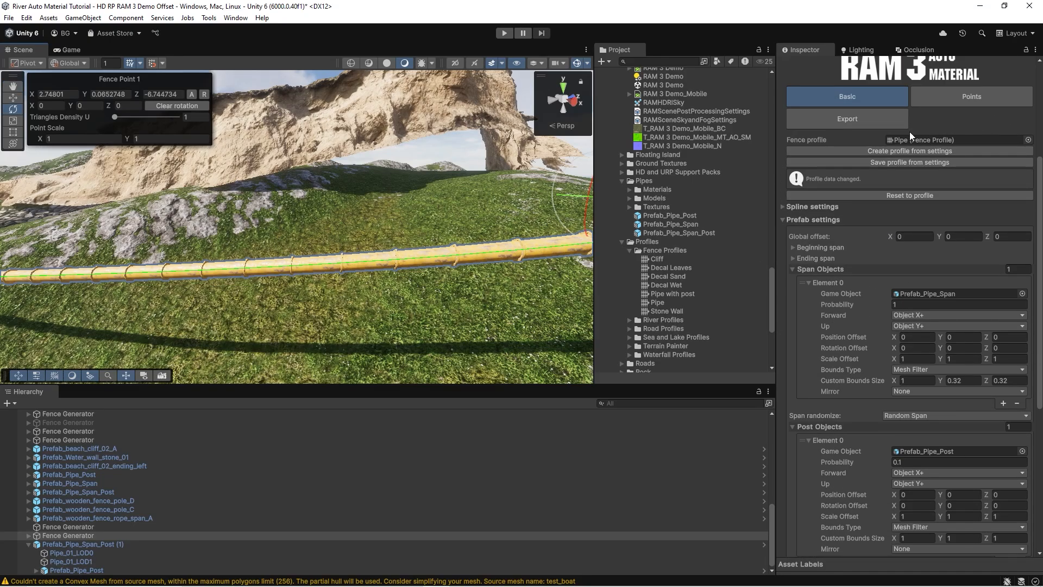
pyautogui.click(1027, 140)
pyautogui.doubleClick(398, 200)
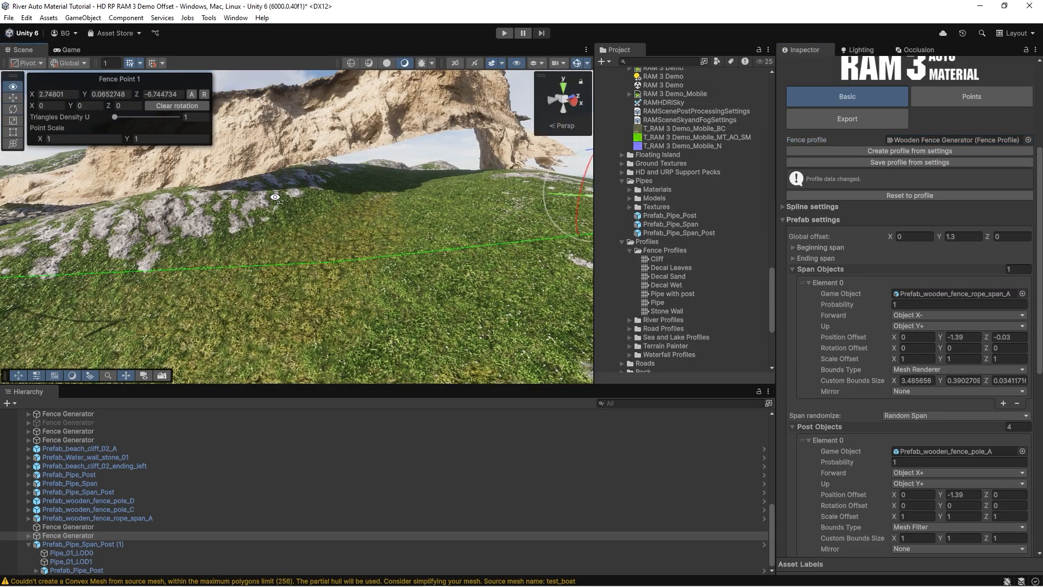
pyautogui.moveTo(269, 201); pyautogui.dragTo(243, 197, button='right')
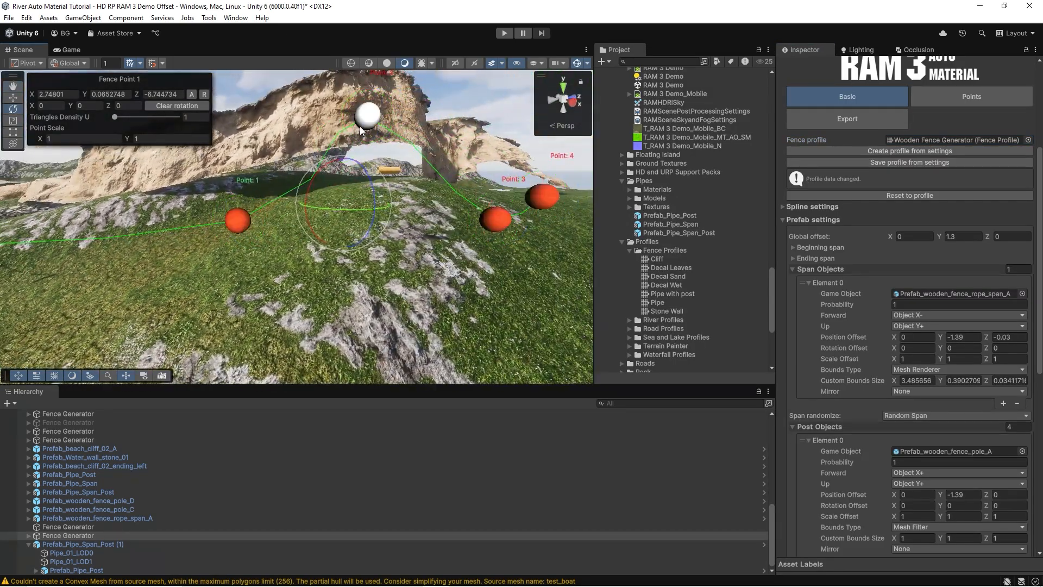
pyautogui.keyDown('ctrl'); pyautogui.keyDown('shift'); pyautogui.click(363, 123); pyautogui.keyUp('shift'); pyautogui.keyUp('ctrl')
pyautogui.keyDown('ctrl'); pyautogui.keyDown('shift'); pyautogui.click(233, 223); pyautogui.keyUp('shift'); pyautogui.keyUp('ctrl')
pyautogui.moveTo(426, 221)
pyautogui.mouseDown(button='right')
pyautogui.moveTo(328, 221)
pyautogui.moveTo(322, 195)
pyautogui.moveTo(463, 219)
pyautogui.moveTo(474, 193)
pyautogui.moveTo(415, 210)
pyautogui.moveTo(426, 212)
pyautogui.mouseUp(button='right')
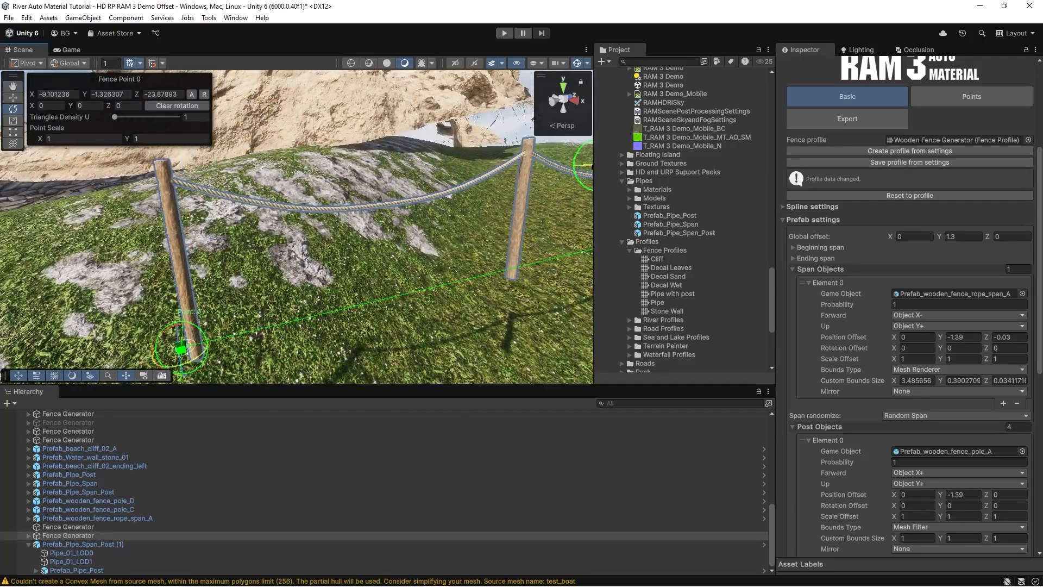
# Expand Element 1 of the post objects and inspect the different pole prefabs along the wooden fence.
pyautogui.scroll(-10, 898, 341)
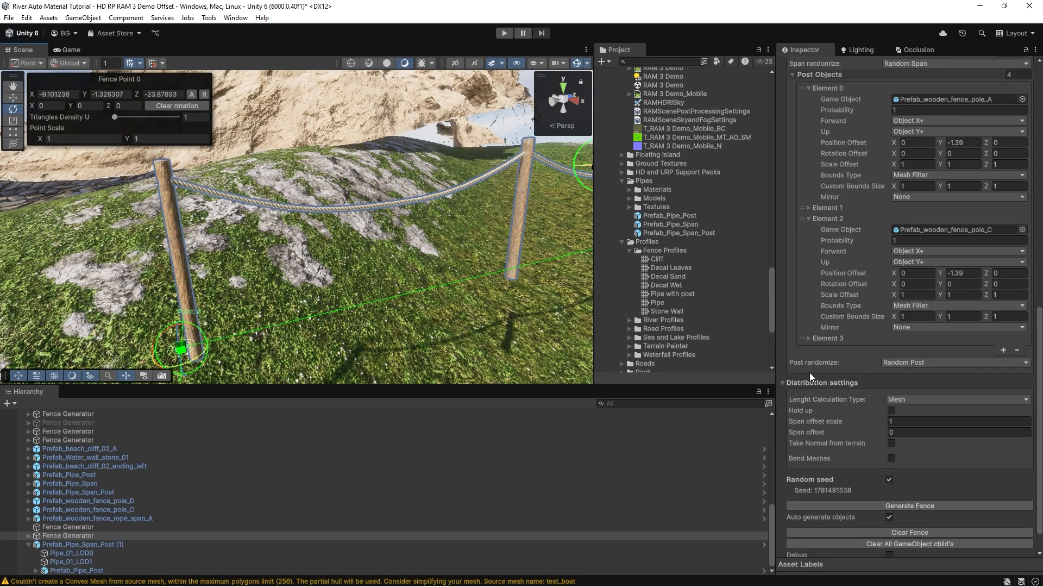
pyautogui.scroll(3, 856, 344)
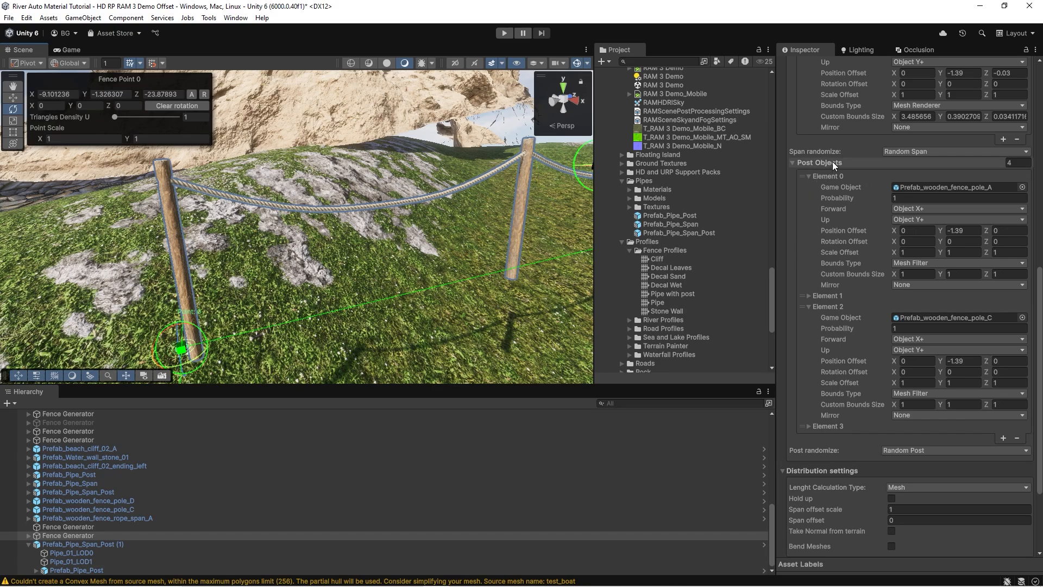
pyautogui.click(808, 295)
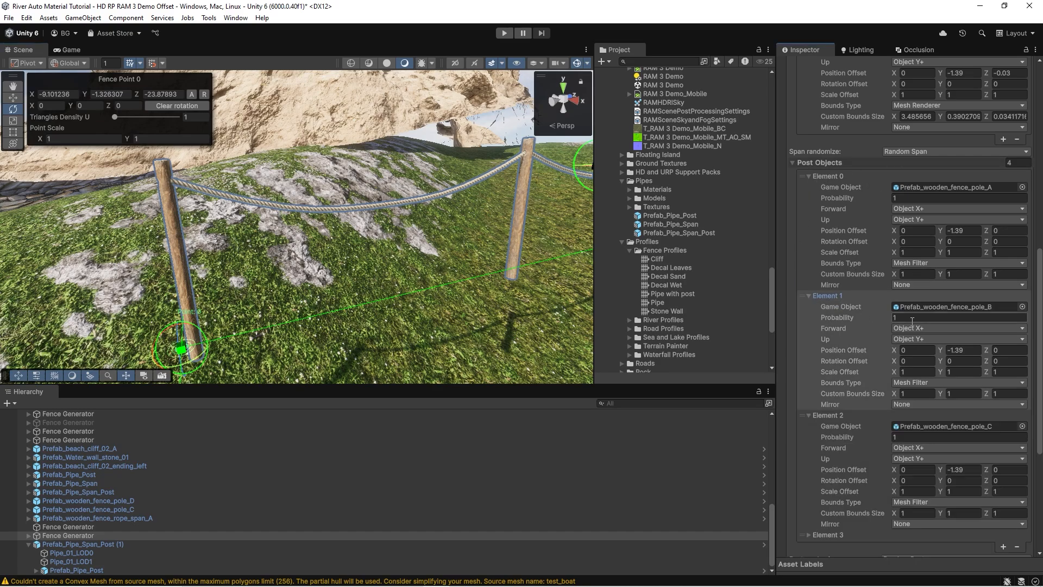
pyautogui.moveTo(486, 217); pyautogui.dragTo(497, 204, button='right')
pyautogui.press('a')
pyautogui.press('s')
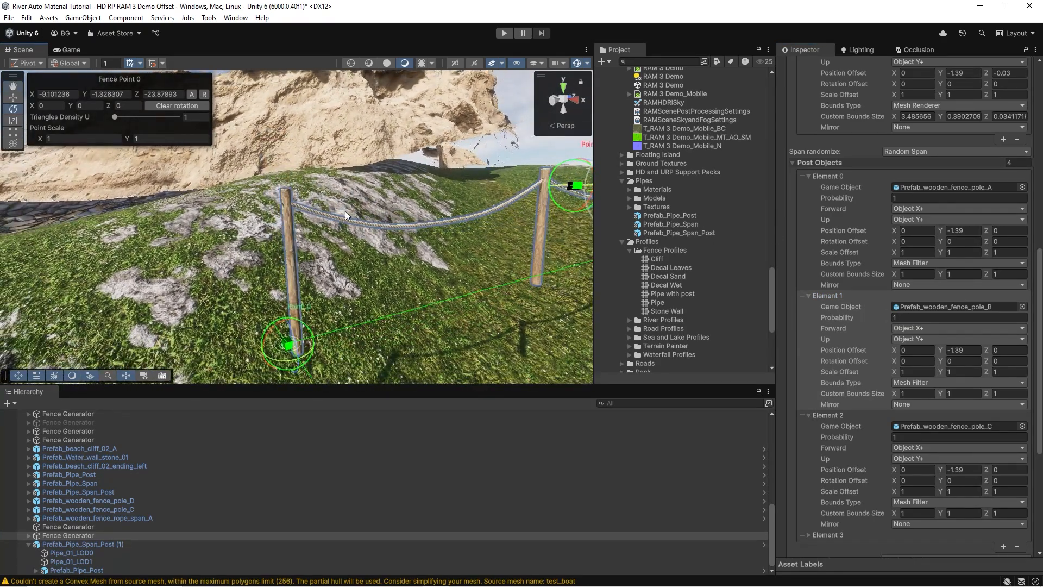
pyautogui.press('d')
pyautogui.moveTo(117, 283); pyautogui.dragTo(171, 279, button='right')
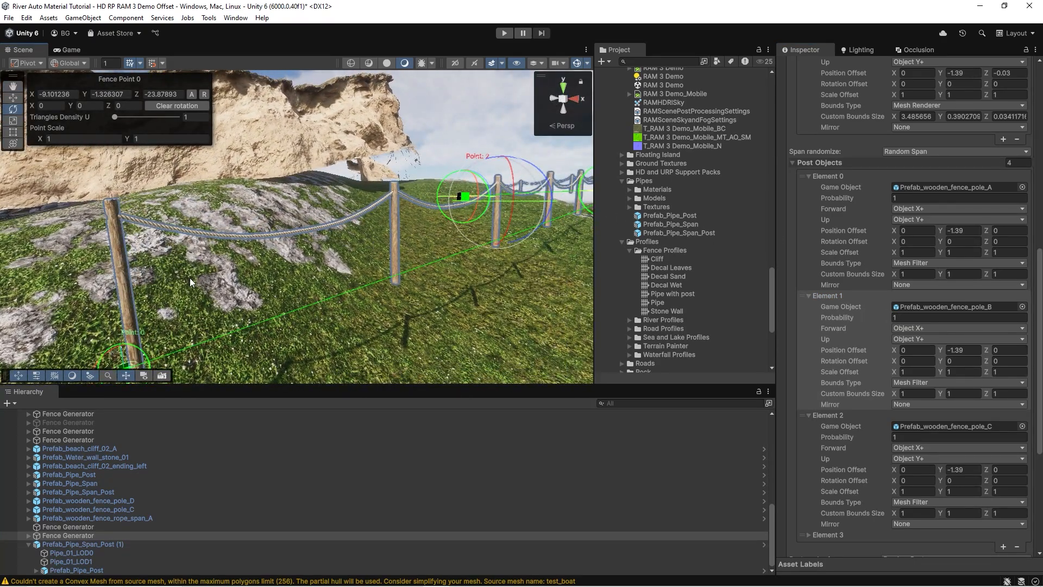
pyautogui.press('w')
pyautogui.moveTo(382, 243); pyautogui.dragTo(311, 244, button='right')
pyautogui.press('s')
# Remove three post elements from the fence so that only Prefab_wooden_fence_pole_D remains, and inspect the uniform poles.
pyautogui.scroll(-3, 913, 399)
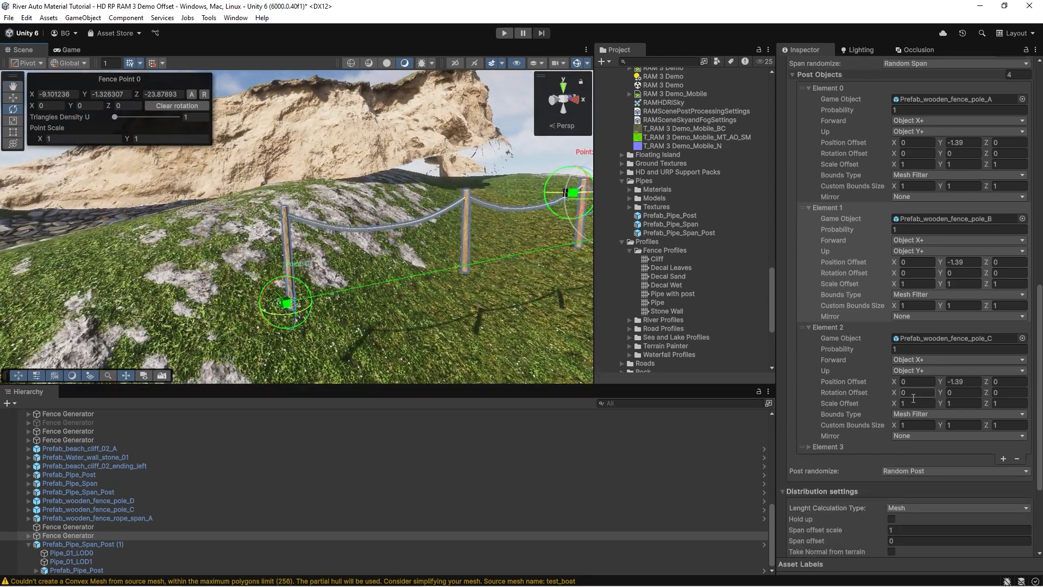
pyautogui.click(1015, 458)
pyautogui.click(1018, 447)
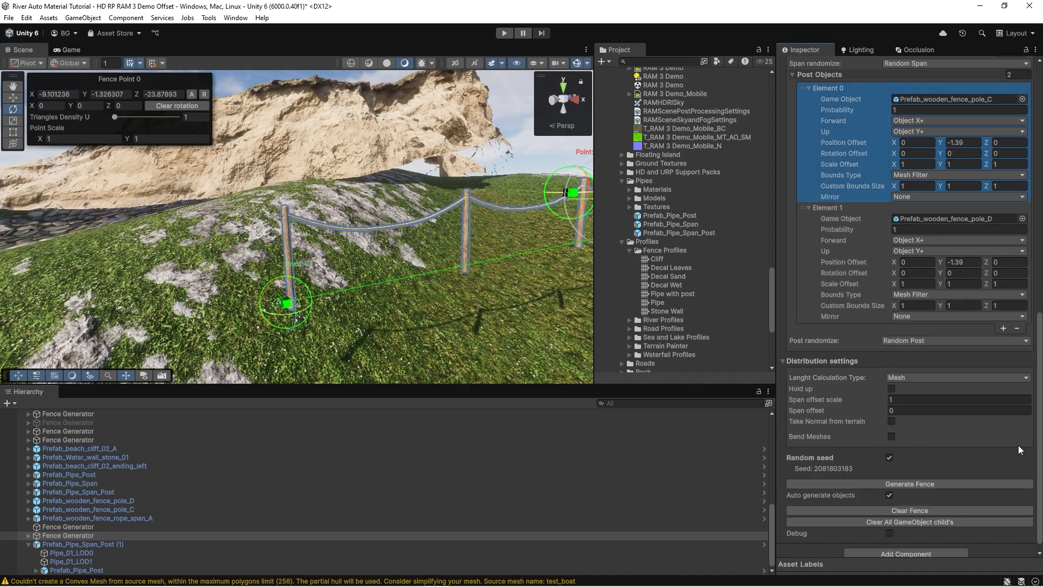
pyautogui.click(1016, 329)
pyautogui.moveTo(312, 239); pyautogui.dragTo(345, 235, button='right')
pyautogui.press('w')
pyautogui.scroll(5, 895, 253)
pyautogui.moveTo(318, 182); pyautogui.dragTo(315, 193, button='right')
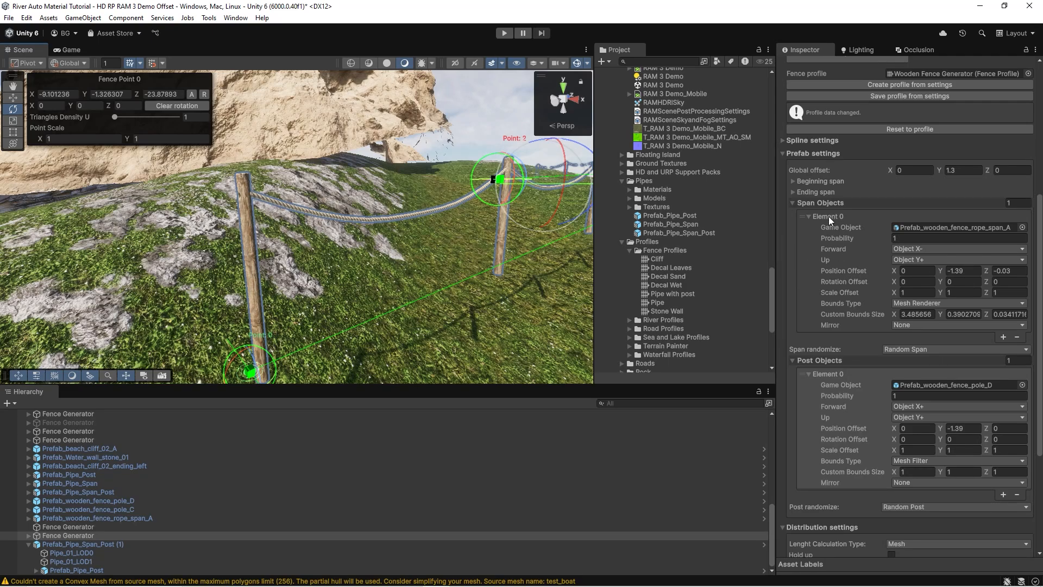
# Try a Y position offset of -0.7 on the rope span, then restore it to -1.39.
pyautogui.click(944, 270)
pyautogui.moveTo(952, 266); pyautogui.dragTo(955, 266)
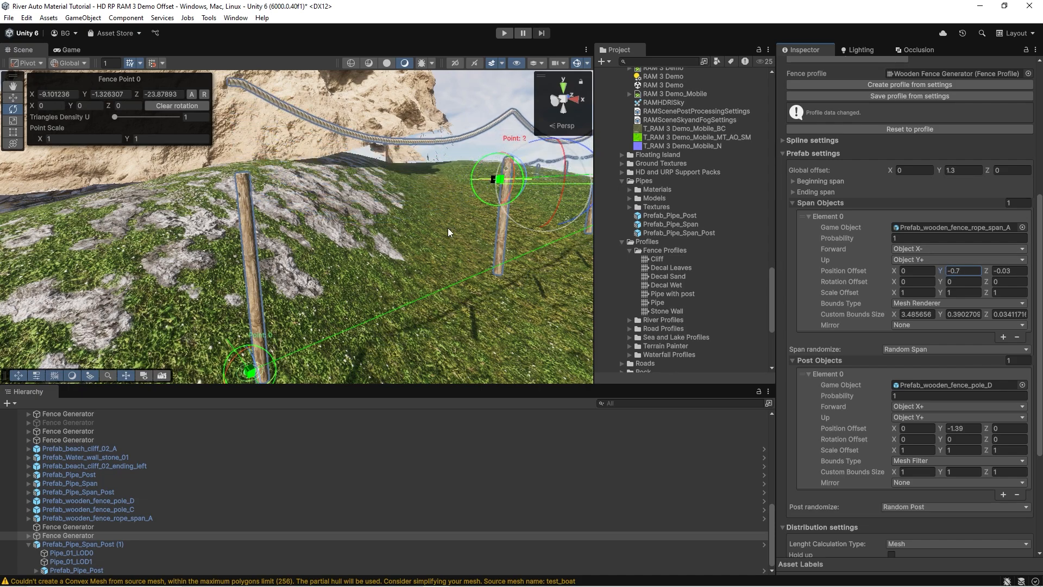
pyautogui.moveTo(448, 227); pyautogui.dragTo(471, 217, button='right')
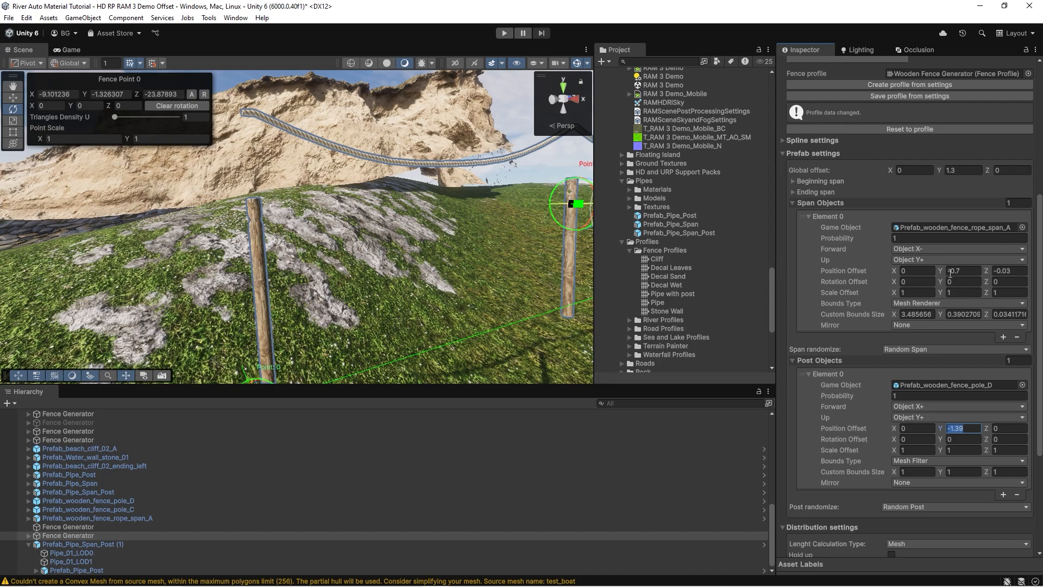
pyautogui.click(950, 272)
pyautogui.write('-1.39')
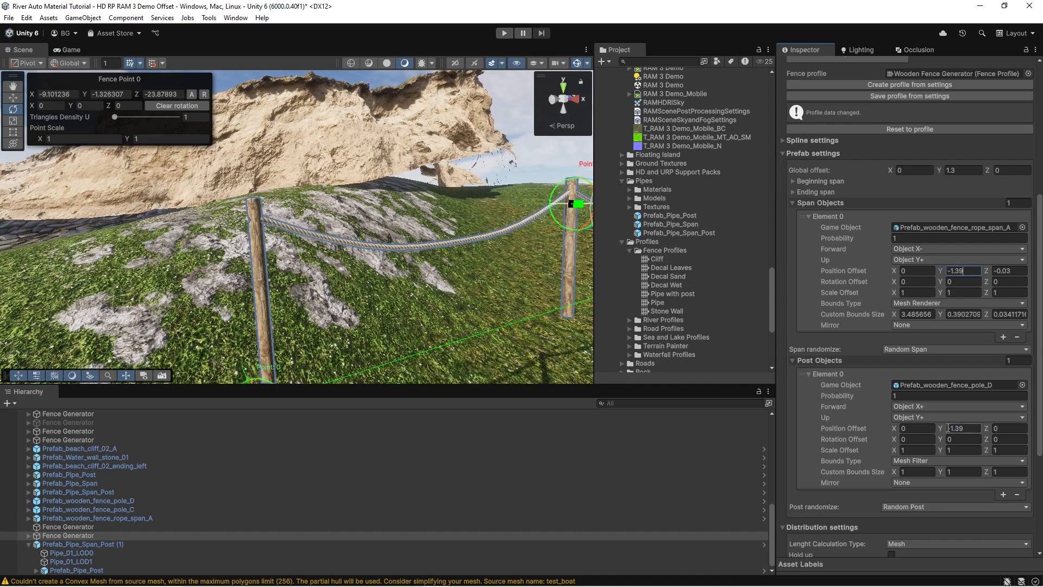
# Try a different Y position offset on the fence pole, then restore it to -1.39.
pyautogui.moveTo(941, 428)
pyautogui.mouseDown()
pyautogui.moveTo(950, 428)
pyautogui.moveTo(926, 427)
pyautogui.mouseUp()
pyautogui.write('-1.39')
pyautogui.moveTo(235, 194); pyautogui.dragTo(258, 205, button='right')
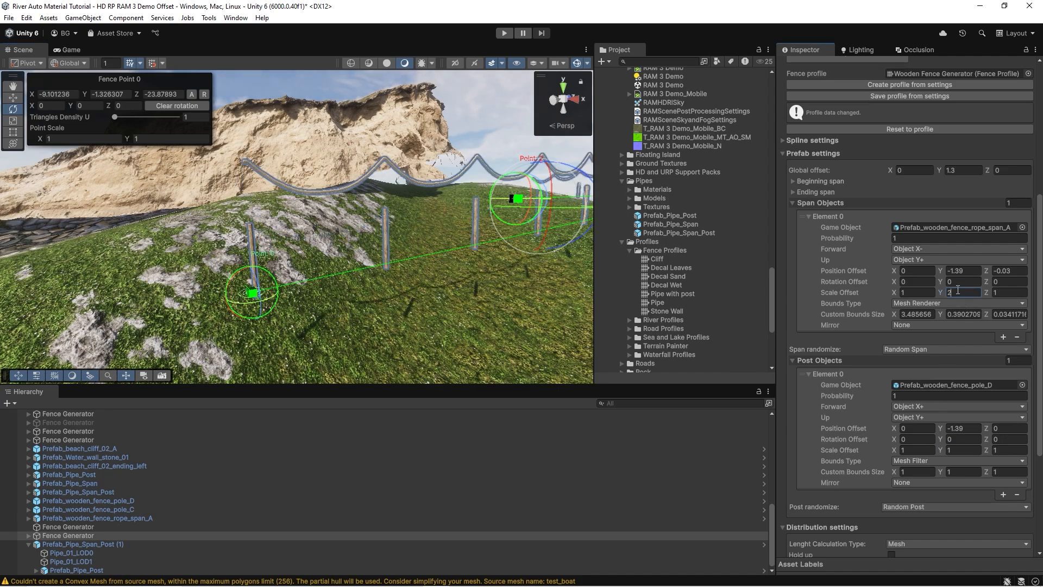
# Set the wooden fence's global Y offset to 0.46.
pyautogui.keyDown('alt'); pyautogui.moveTo(338, 273); pyautogui.dragTo(422, 202); pyautogui.keyUp('alt')
pyautogui.press('w')
pyautogui.moveTo(422, 201); pyautogui.dragTo(422, 186, button='right')
pyautogui.moveTo(941, 171); pyautogui.dragTo(917, 177)
pyautogui.moveTo(391, 201); pyautogui.dragTo(344, 214, button='right')
pyautogui.press('s')
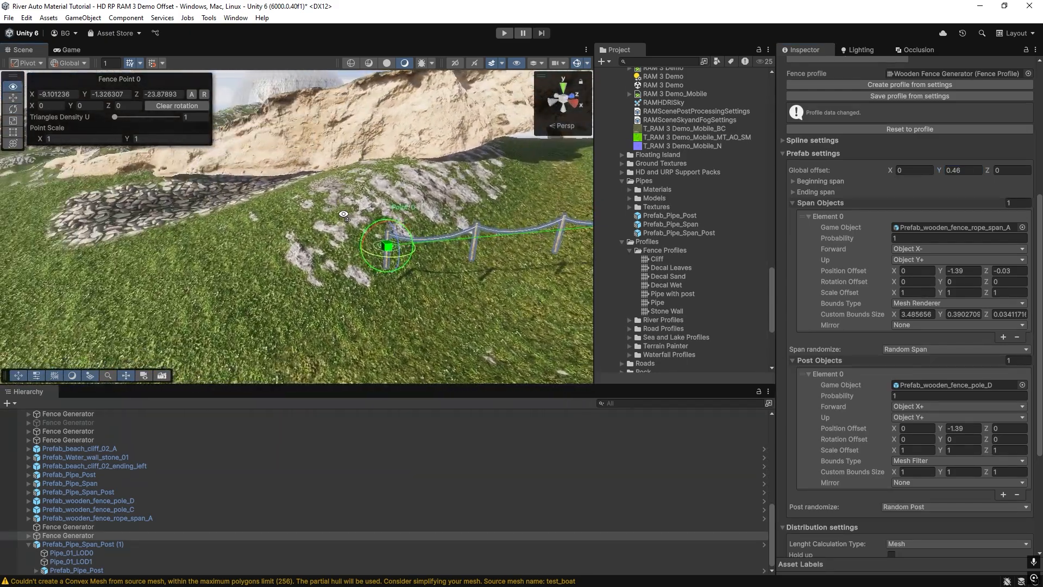
# Remove all points from the wooden fence's spline.
pyautogui.scroll(5, 896, 179)
pyautogui.click(944, 123)
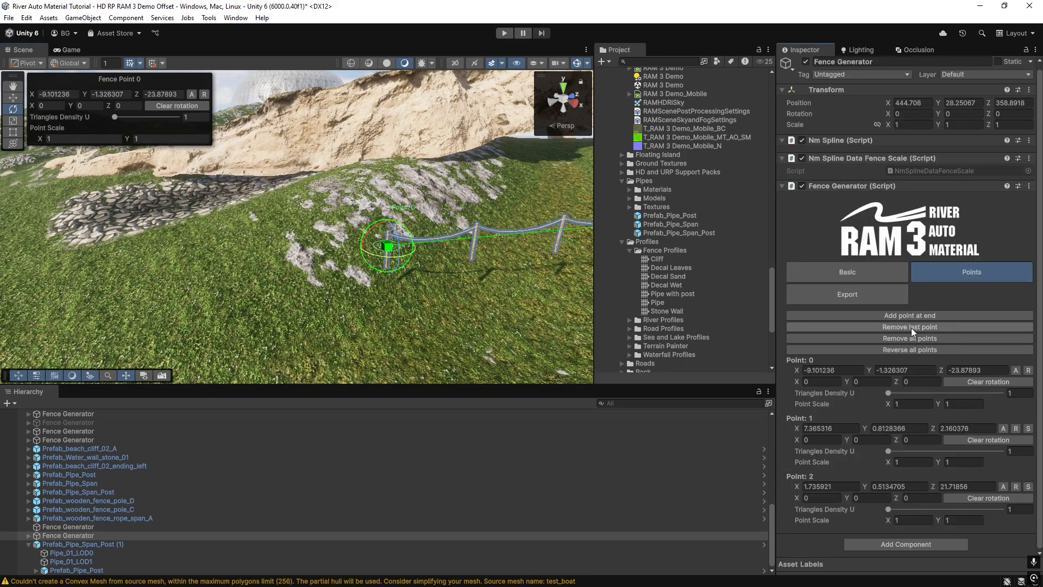
pyautogui.click(897, 338)
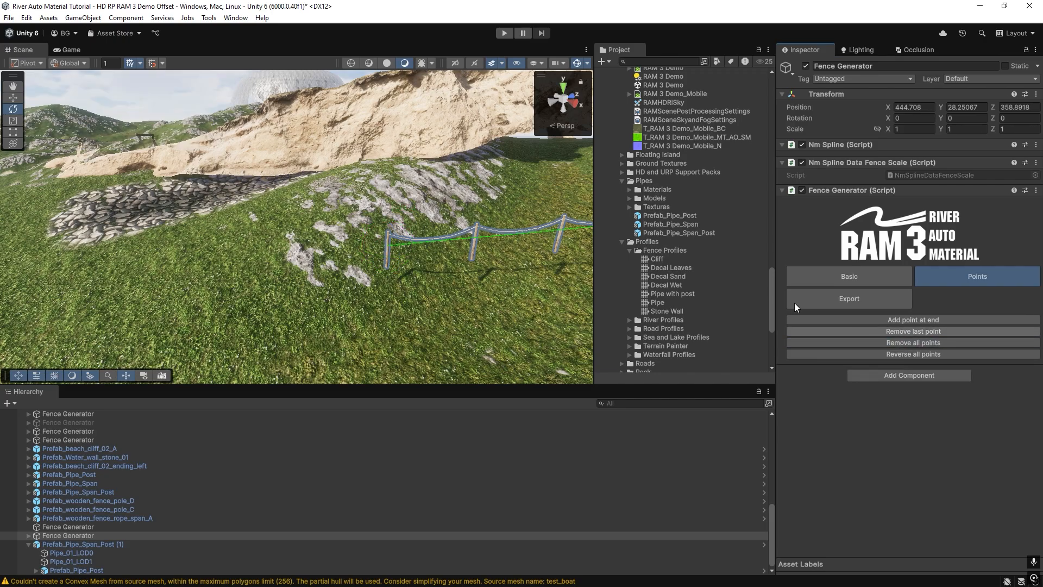
# Place five new fence points in a line across the grassy slope toward the cliff.
pyautogui.keyDown('ctrl'); pyautogui.click(175, 278); pyautogui.keyUp('ctrl')
pyautogui.keyDown('ctrl'); pyautogui.click(326, 245); pyautogui.keyUp('ctrl')
pyautogui.keyDown('ctrl'); pyautogui.click(511, 225); pyautogui.keyUp('ctrl')
pyautogui.keyDown('ctrl'); pyautogui.click(557, 185); pyautogui.keyUp('ctrl')
pyautogui.moveTo(435, 176); pyautogui.dragTo(375, 215, button='right')
pyautogui.keyDown('ctrl'); pyautogui.click(469, 175); pyautogui.keyUp('ctrl')
# Examine how the last pole and rope span sit on the ground at Fence Point 4.
pyautogui.press('w')
pyautogui.press('a')
pyautogui.moveTo(290, 276); pyautogui.dragTo(288, 275, button='right')
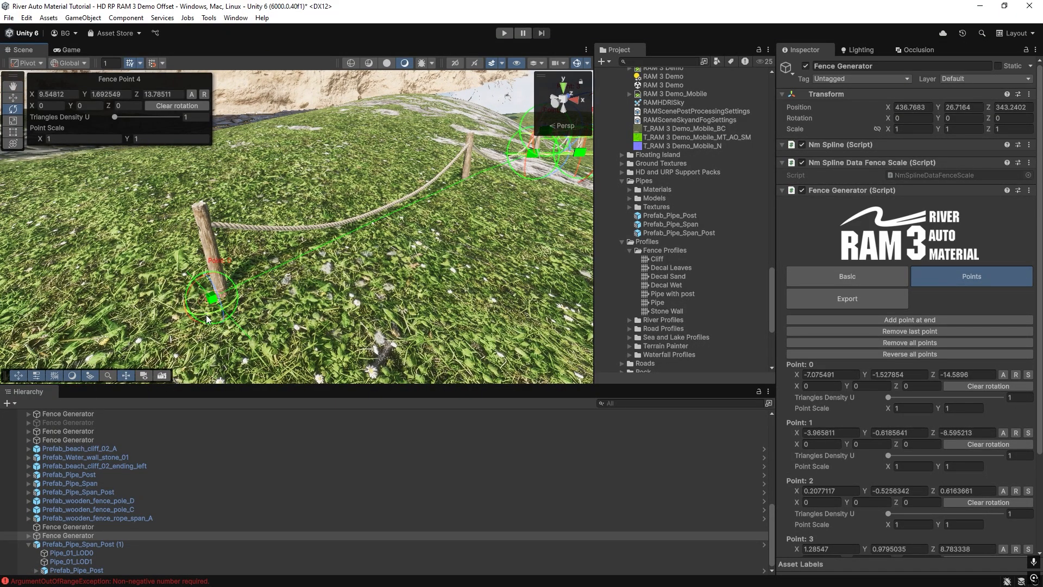
pyautogui.moveTo(196, 329)
pyautogui.mouseDown(button='right')
pyautogui.moveTo(181, 327)
pyautogui.moveTo(202, 327)
pyautogui.mouseUp(button='right')
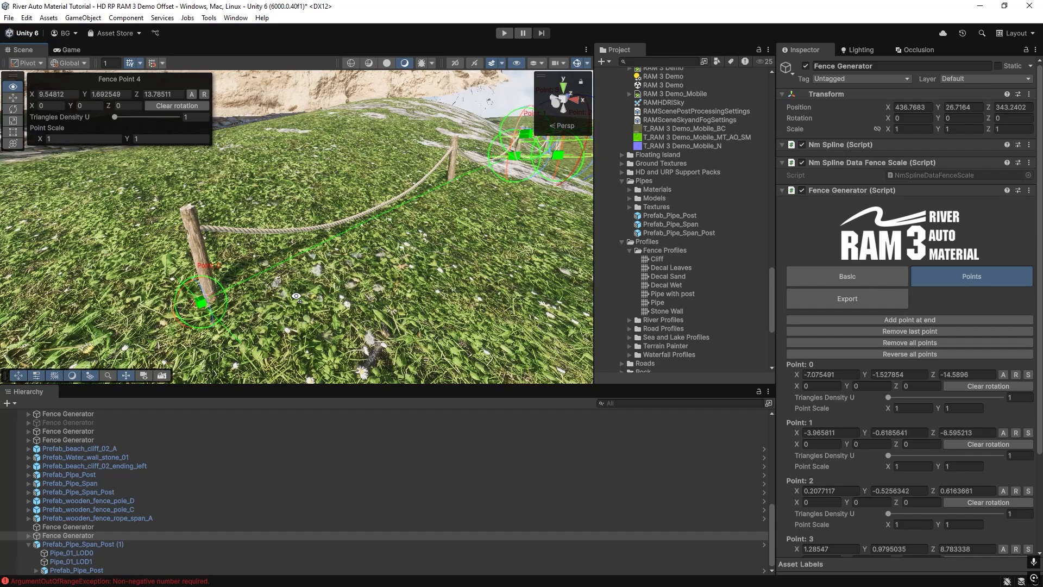
pyautogui.keyDown('alt'); pyautogui.moveTo(202, 323); pyautogui.dragTo(201, 224); pyautogui.keyUp('alt')
pyautogui.moveTo(201, 225); pyautogui.dragTo(183, 224, button='right')
pyautogui.scroll(-4, 897, 309)
pyautogui.scroll(4, 897, 315)
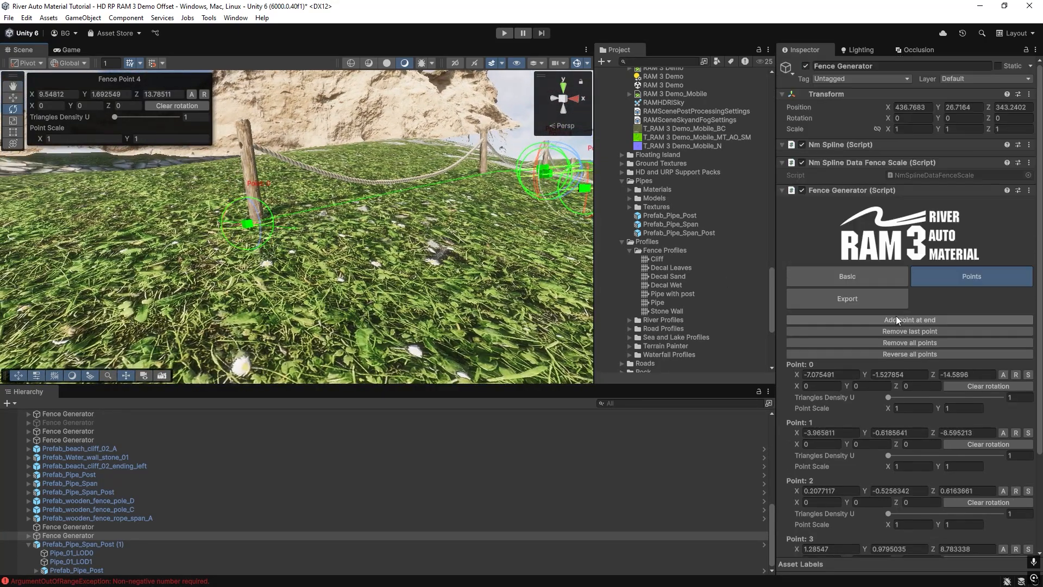
# Return to the basic fence settings and raise the wooden fence's global Y offset.
pyautogui.click(867, 283)
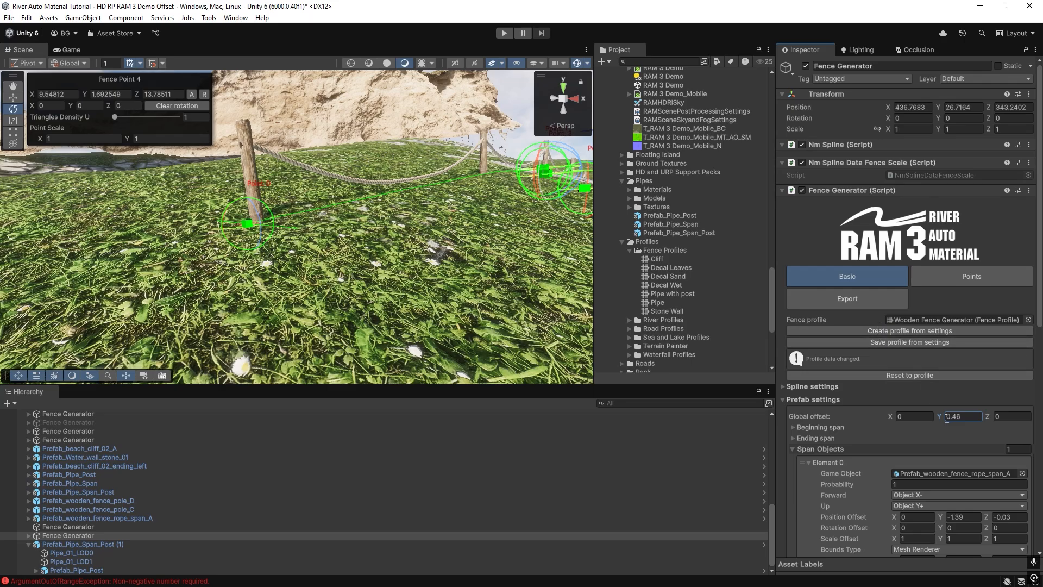
pyautogui.moveTo(939, 418); pyautogui.dragTo(950, 416)
pyautogui.moveTo(395, 297)
pyautogui.mouseDown(button='right')
pyautogui.moveTo(401, 236)
pyautogui.moveTo(397, 336)
pyautogui.moveTo(395, 294)
pyautogui.mouseUp(button='right')
pyautogui.press('s')
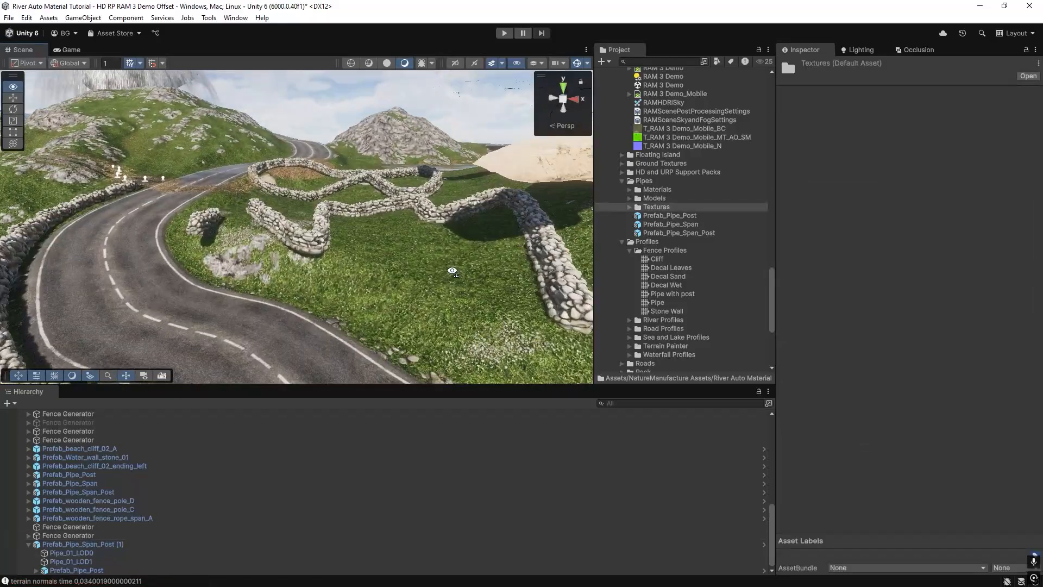
# Select the stone wall fence generator beside the road and inspect its segments along with its prefab settings.
pyautogui.scroll(10, 324, 287)
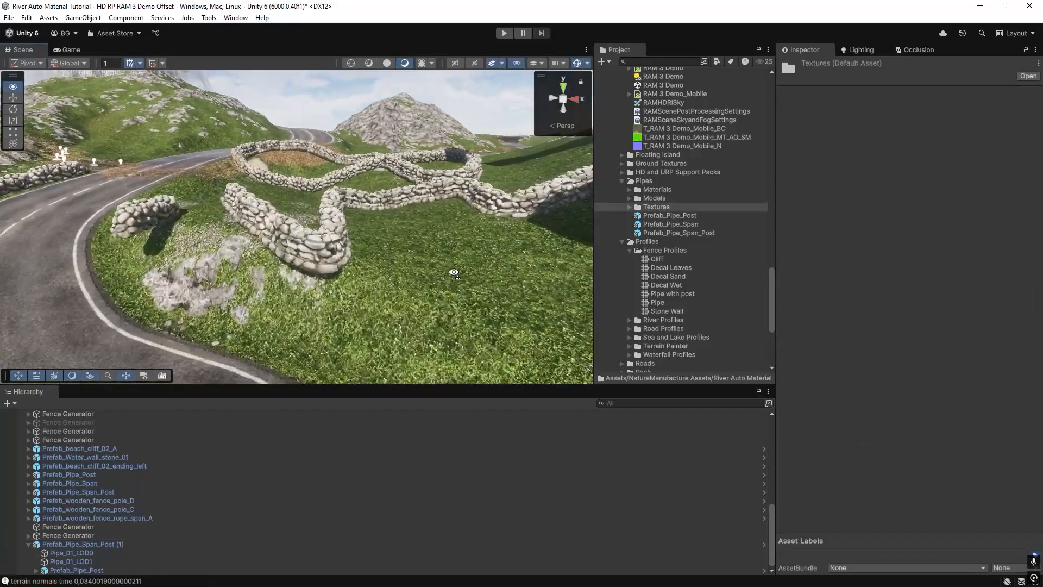
pyautogui.click(325, 286)
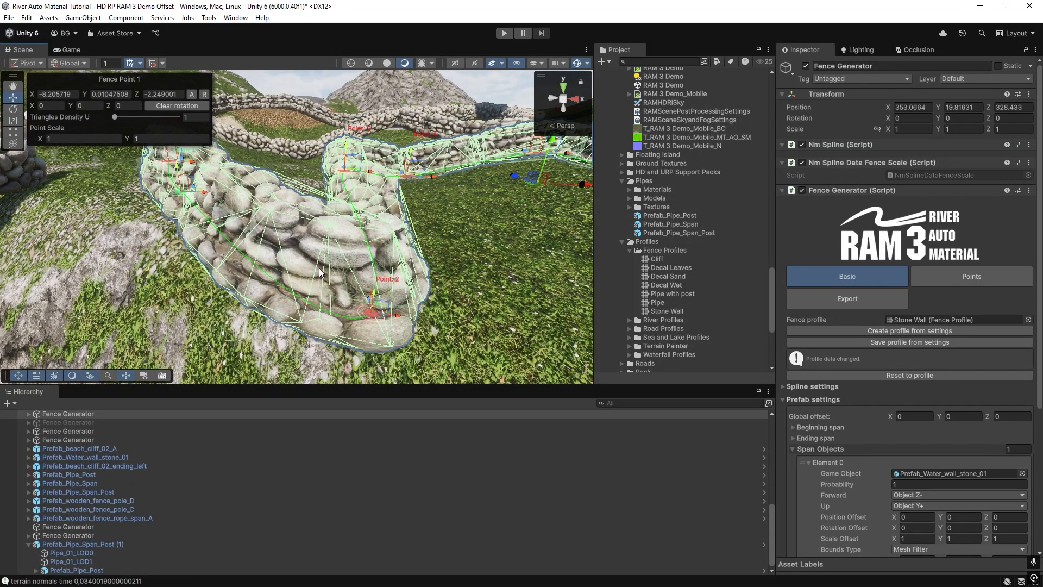
pyautogui.press('f')
pyautogui.scroll(-3, 953, 400)
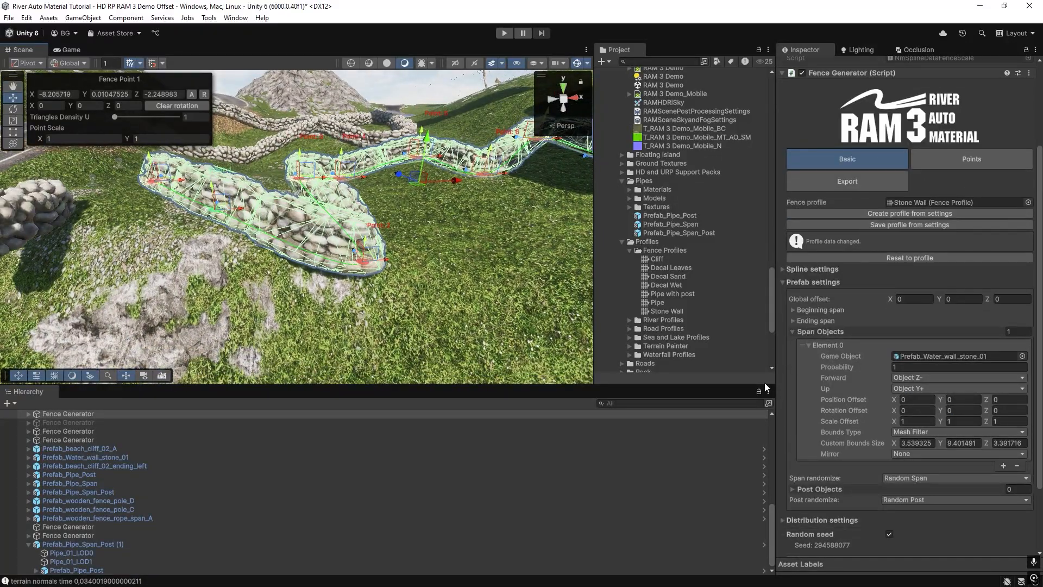
pyautogui.moveTo(281, 266); pyautogui.dragTo(386, 242, button='right')
pyautogui.press('w')
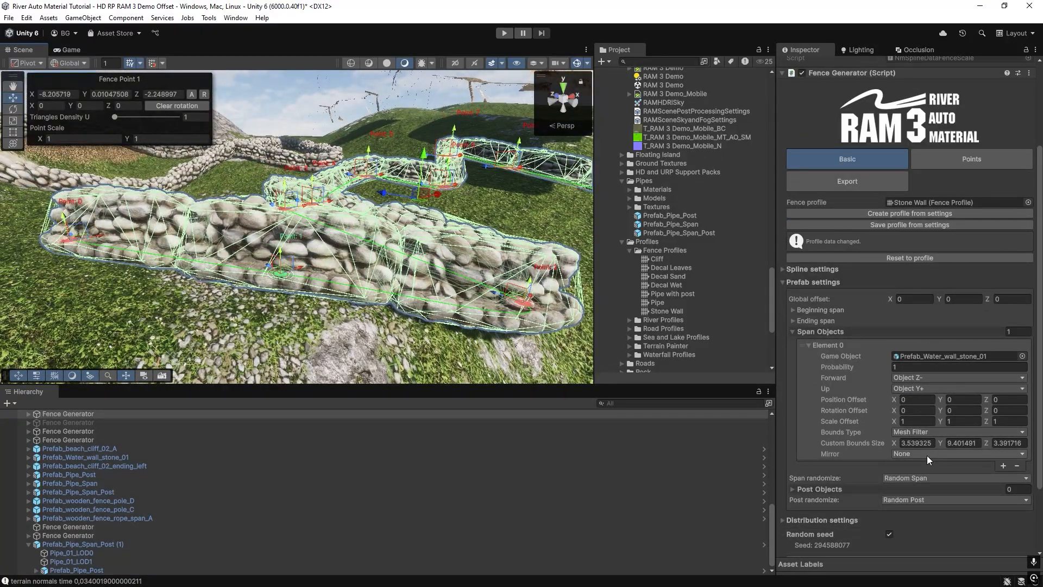
pyautogui.moveTo(489, 271); pyautogui.dragTo(469, 270, button='right')
pyautogui.moveTo(390, 292); pyautogui.dragTo(409, 324, button='right')
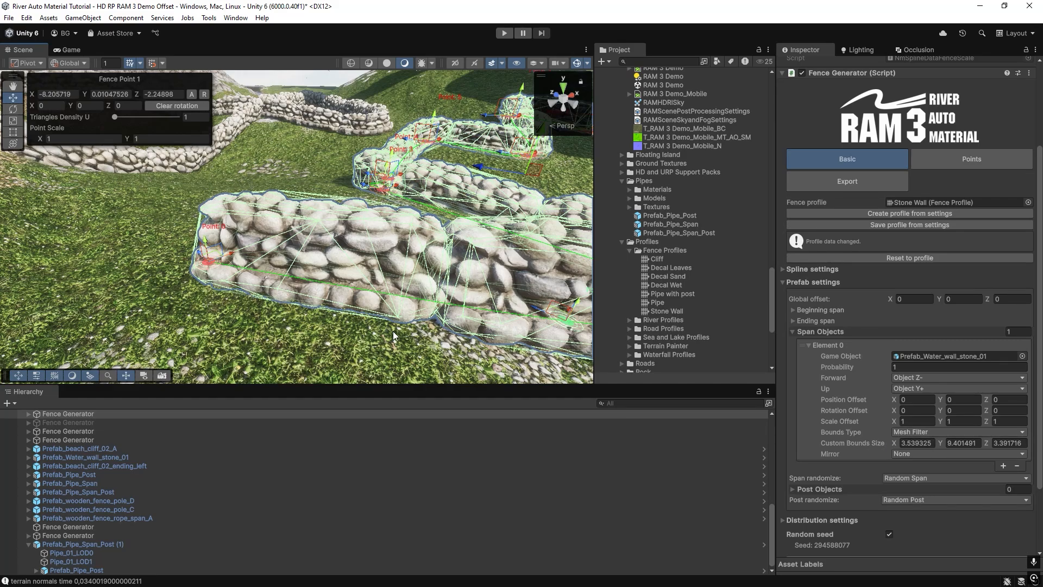
# Review the Bounds Type options of the stone wall span and keep Mesh Filter.
pyautogui.click(904, 432)
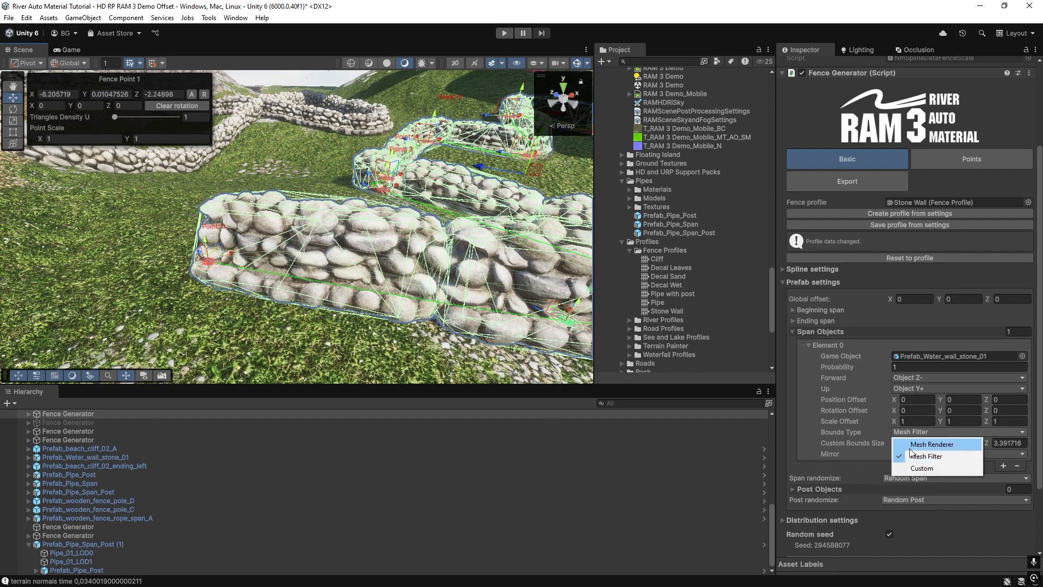
pyautogui.click(911, 455)
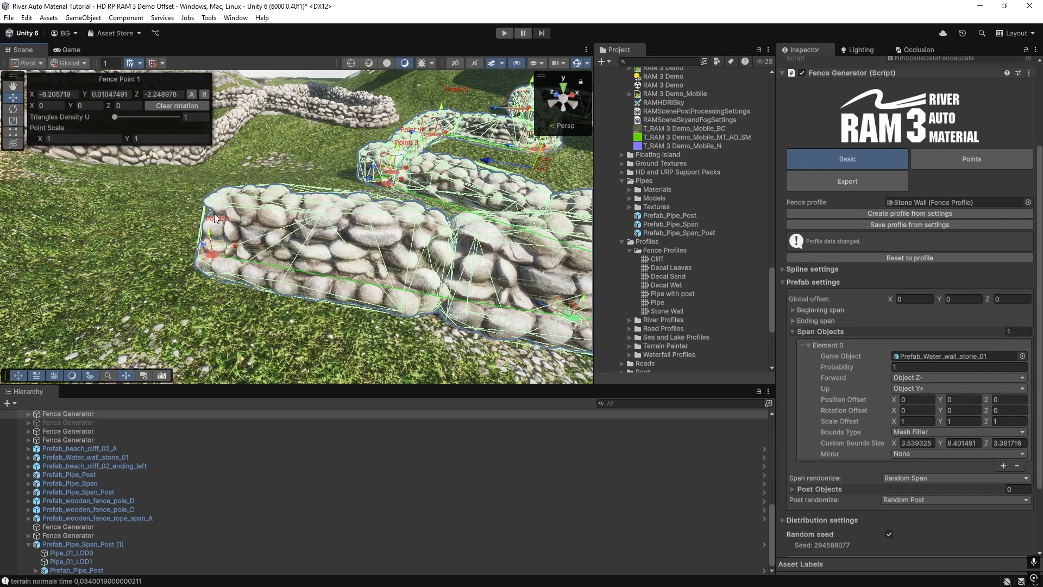
pyautogui.moveTo(206, 288); pyautogui.dragTo(281, 247, button='right')
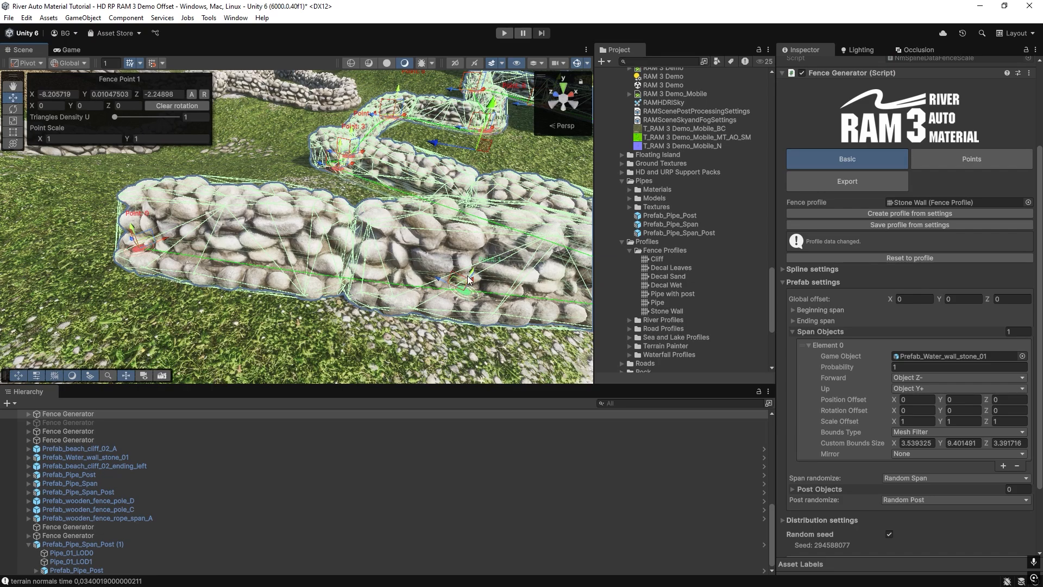
# Expand the stone wall's distribution settings and examine the joint between its first two segments.
pyautogui.scroll(-3, 848, 445)
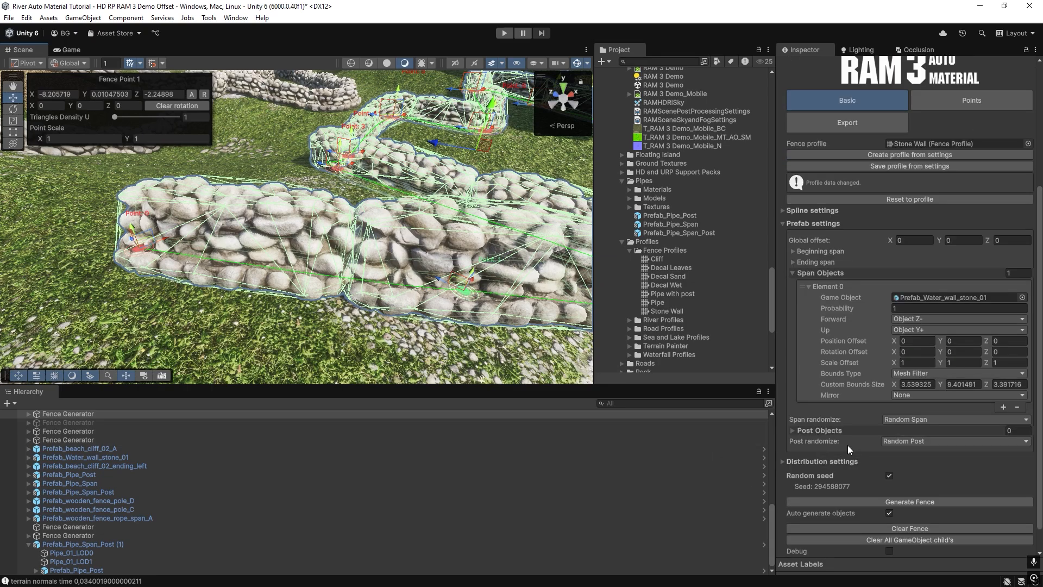
pyautogui.click(785, 462)
pyautogui.moveTo(395, 258); pyautogui.dragTo(390, 252, button='right')
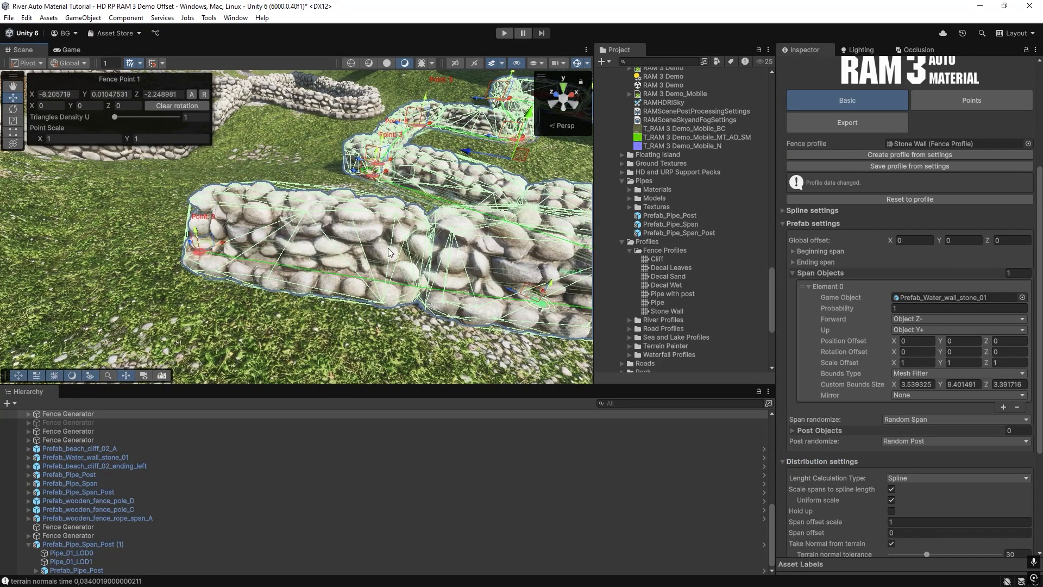
pyautogui.moveTo(210, 209); pyautogui.dragTo(200, 220, button='right')
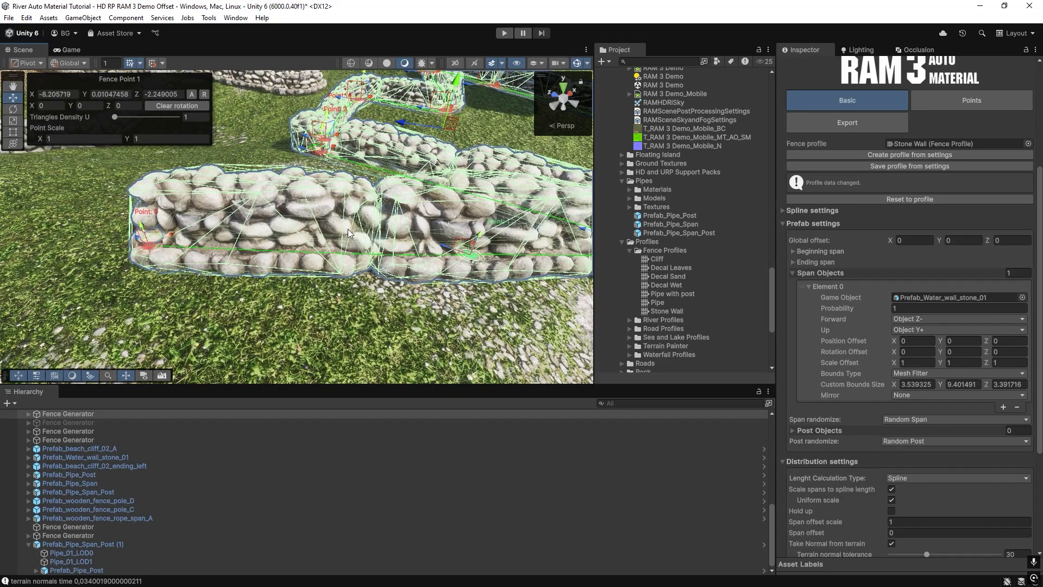
pyautogui.moveTo(348, 233); pyautogui.dragTo(275, 202, button='right')
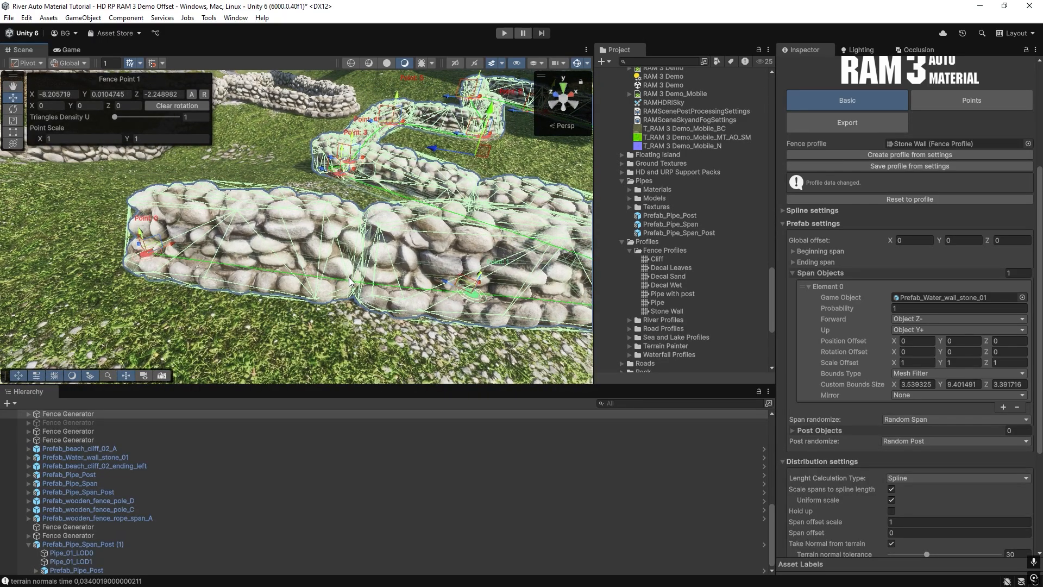
pyautogui.moveTo(446, 285); pyautogui.dragTo(299, 271, button='right')
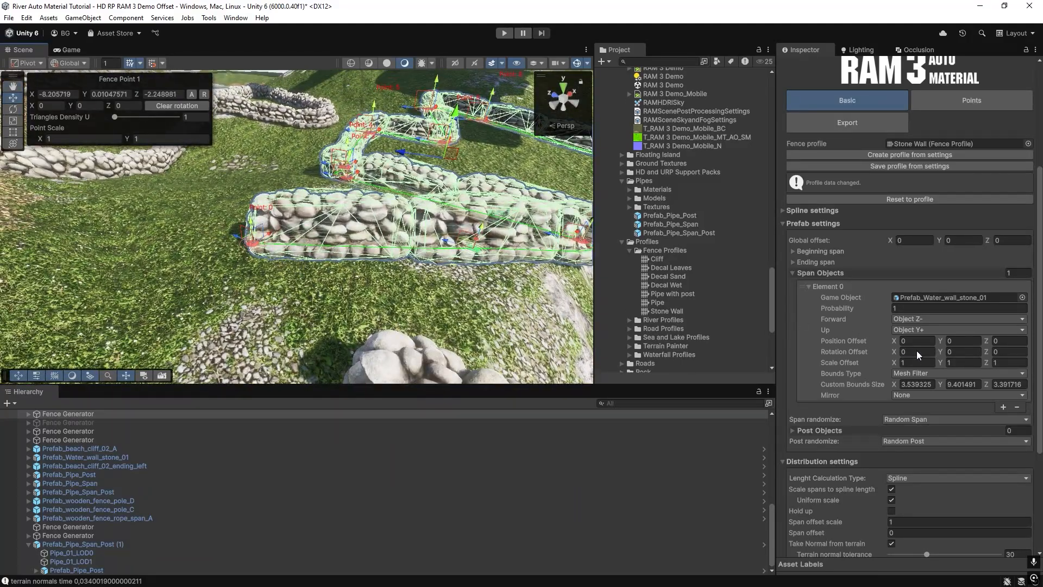
# Change the stone wall span's Bounds Type to Custom and set the custom bounds size Z to 4.24.
pyautogui.click(913, 375)
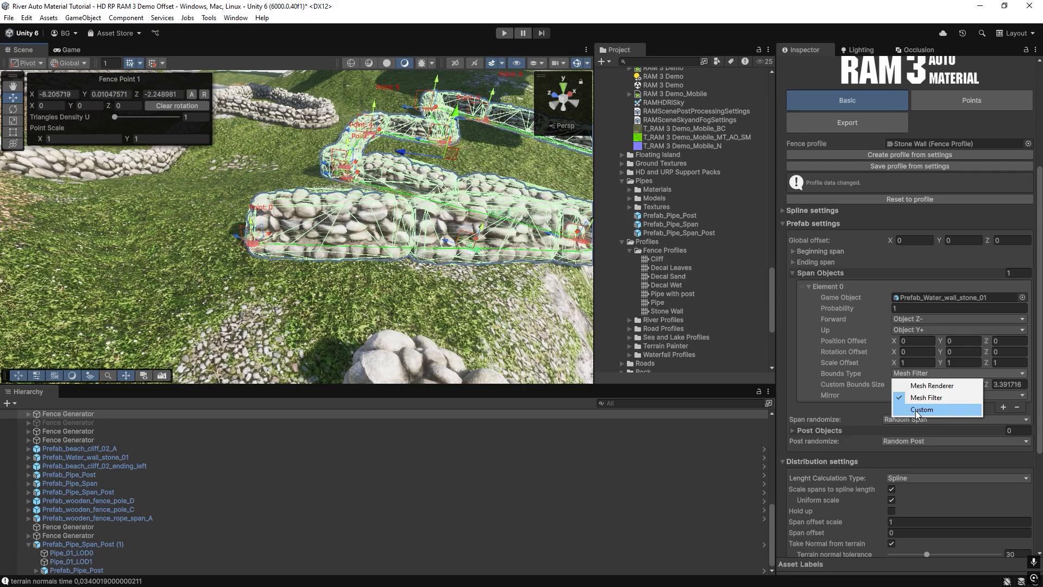
pyautogui.click(917, 410)
pyautogui.moveTo(325, 283); pyautogui.dragTo(283, 252, button='right')
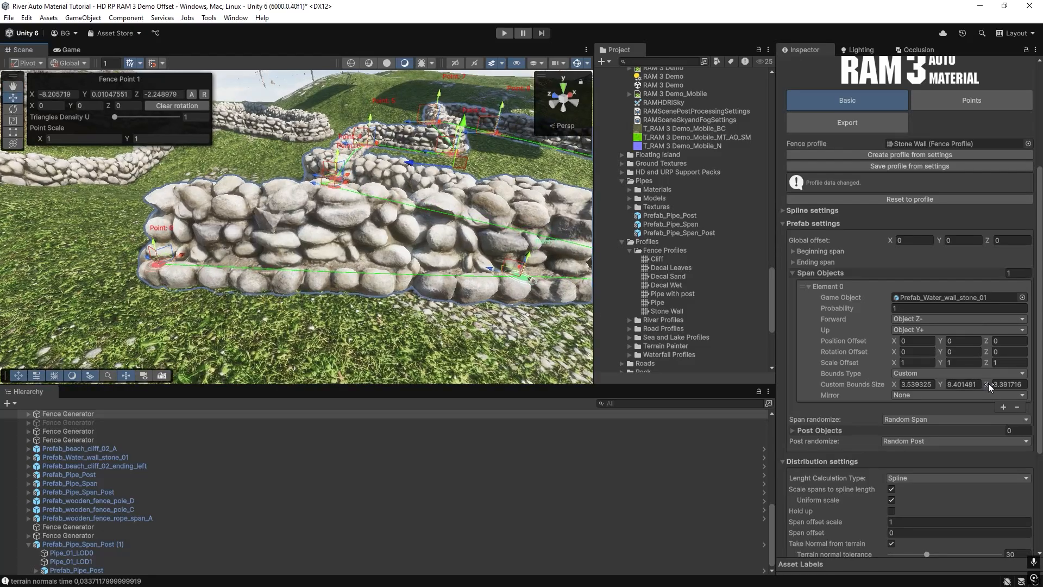
pyautogui.moveTo(988, 383); pyautogui.dragTo(1005, 383)
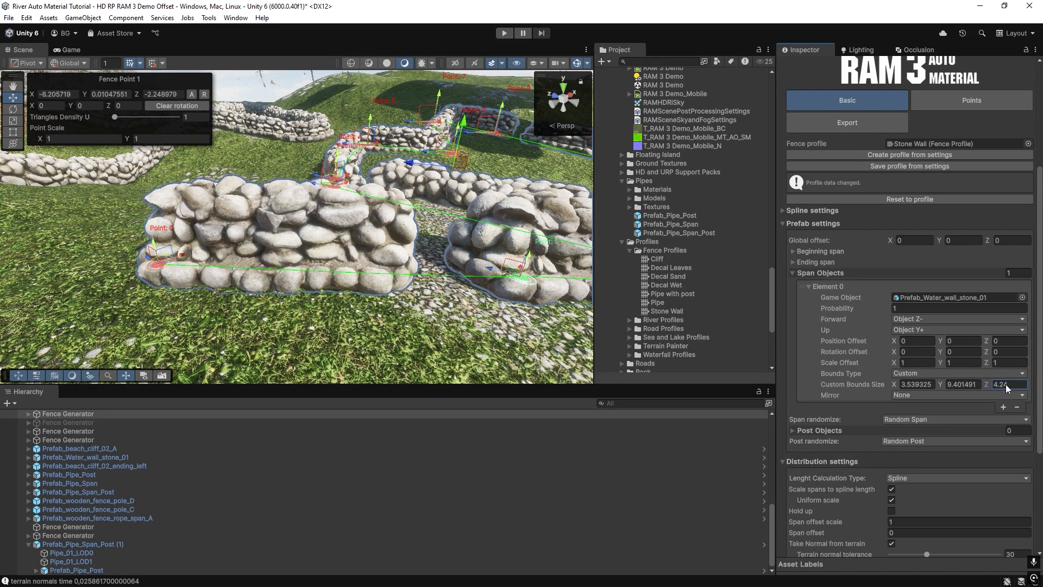
# Switch the stone wall span's Bounds Type to Mesh Renderer and back to Mesh Filter to compare the segment spacing.
pyautogui.moveTo(382, 266); pyautogui.dragTo(365, 242, button='right')
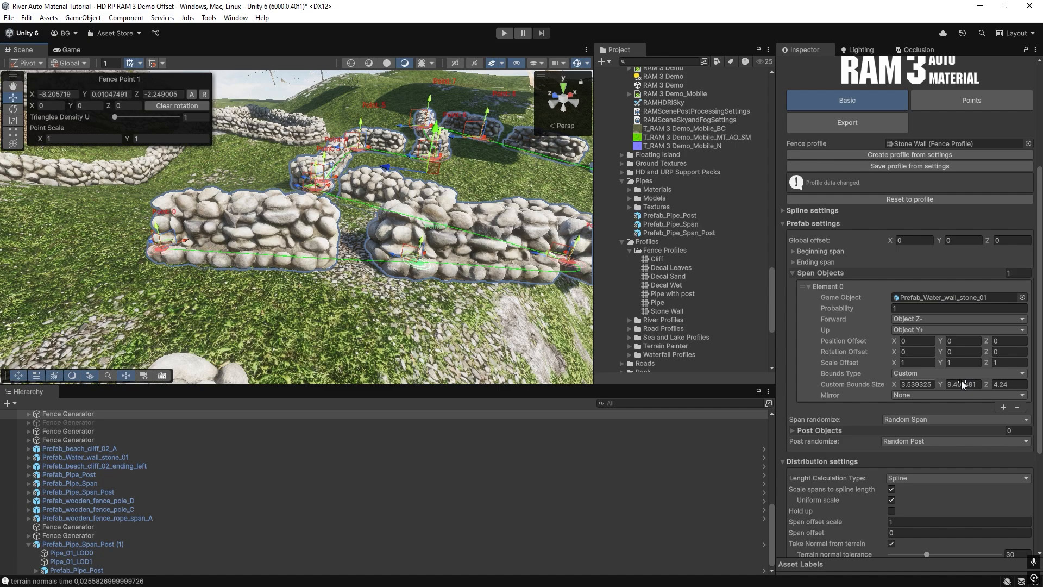
pyautogui.click(1017, 385)
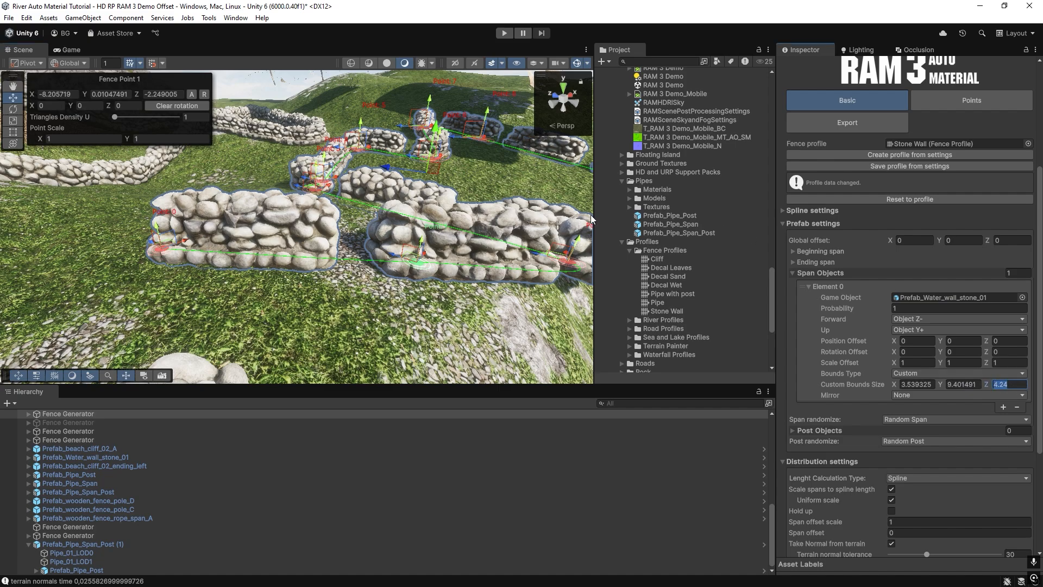
pyautogui.moveTo(340, 233); pyautogui.dragTo(338, 225, button='right')
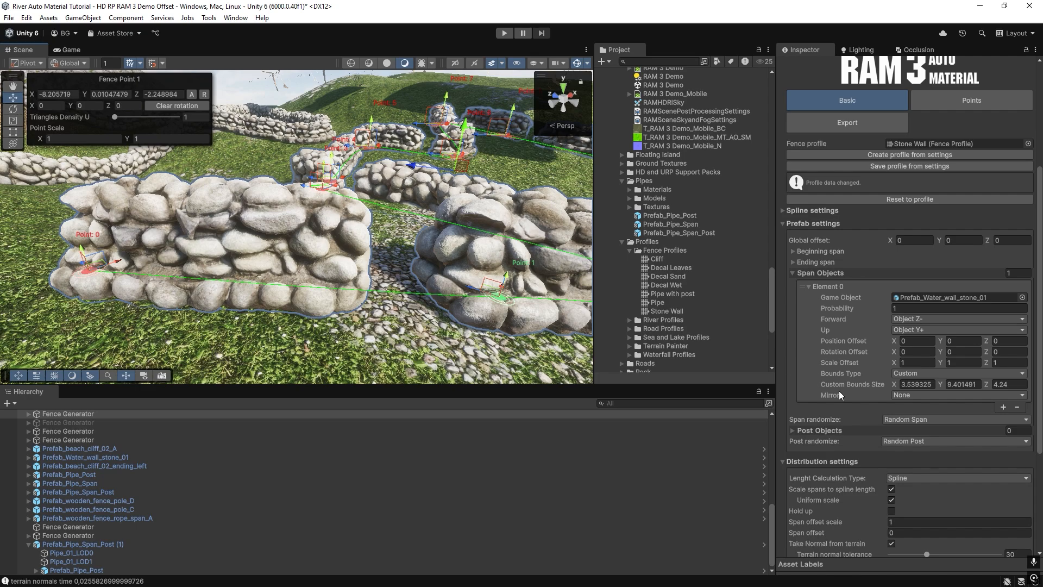
pyautogui.click(898, 374)
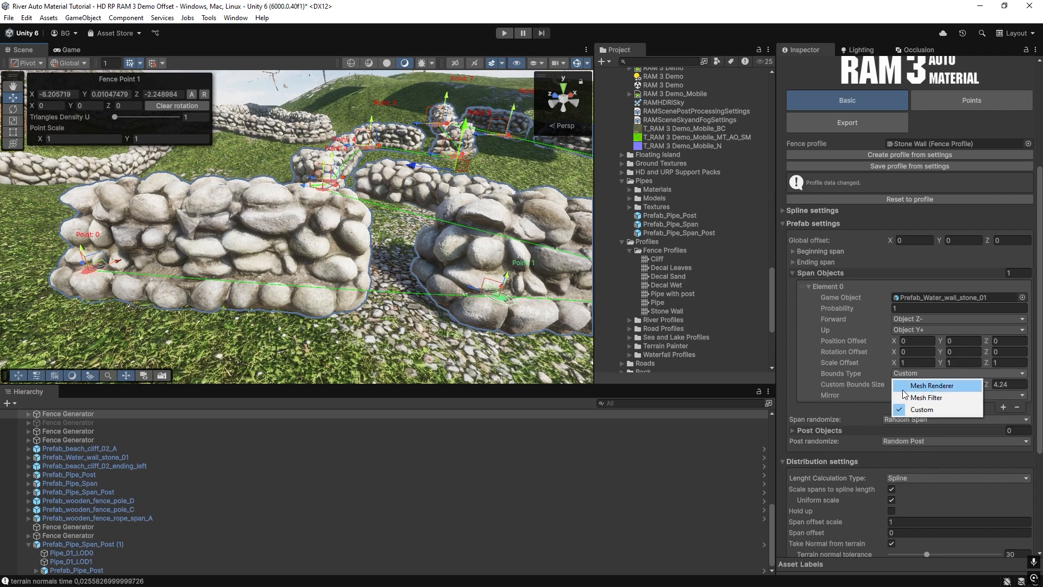
pyautogui.click(905, 388)
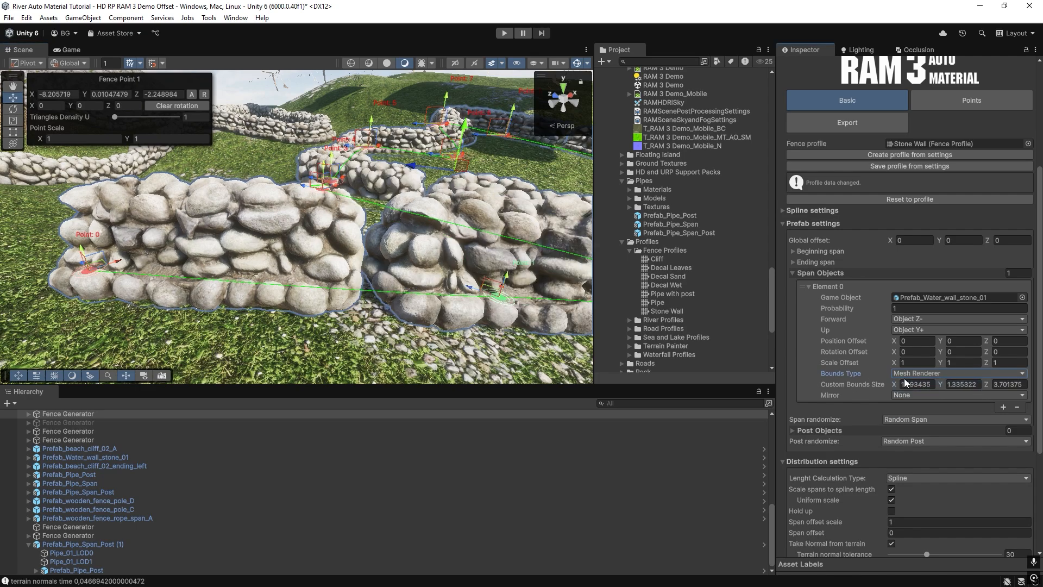
pyautogui.click(906, 375)
pyautogui.click(907, 397)
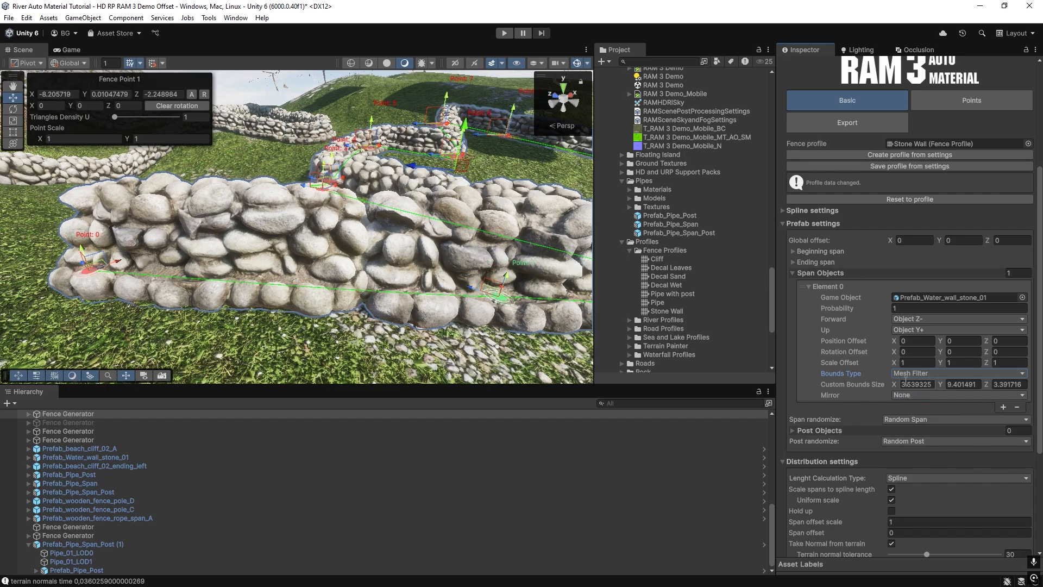
# Set the stone wall span's Bounds Type to Custom and reduce the custom bounds size Z to 3, then 2.
pyautogui.click(906, 374)
pyautogui.click(906, 409)
pyautogui.click(1005, 385)
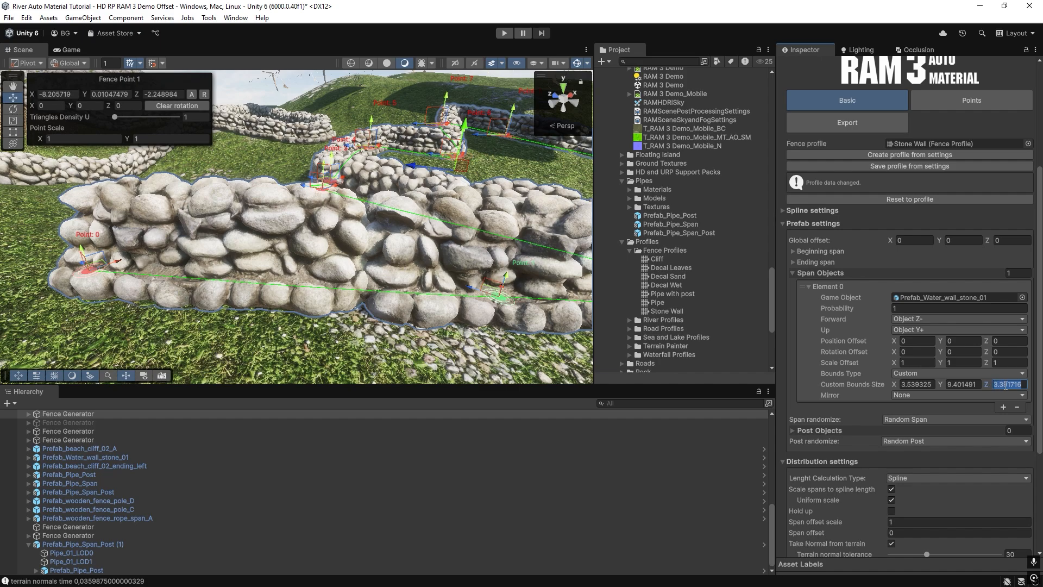
pyautogui.write('3')
pyautogui.keyDown('alt'); pyautogui.moveTo(575, 271); pyautogui.dragTo(559, 276); pyautogui.keyUp('alt')
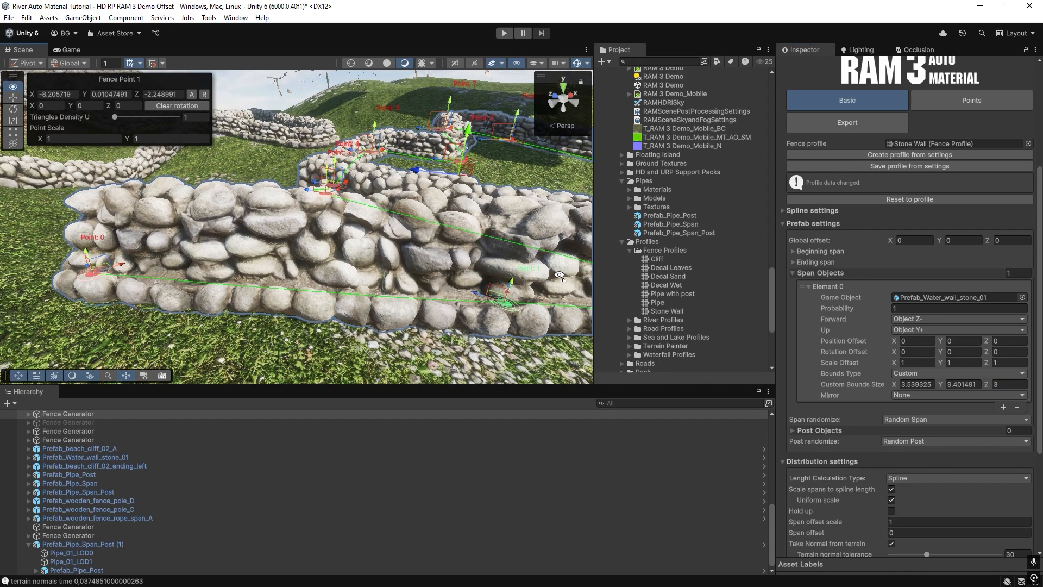
pyautogui.click(996, 384)
pyautogui.write('2')
pyautogui.scroll(-3, 374, 203)
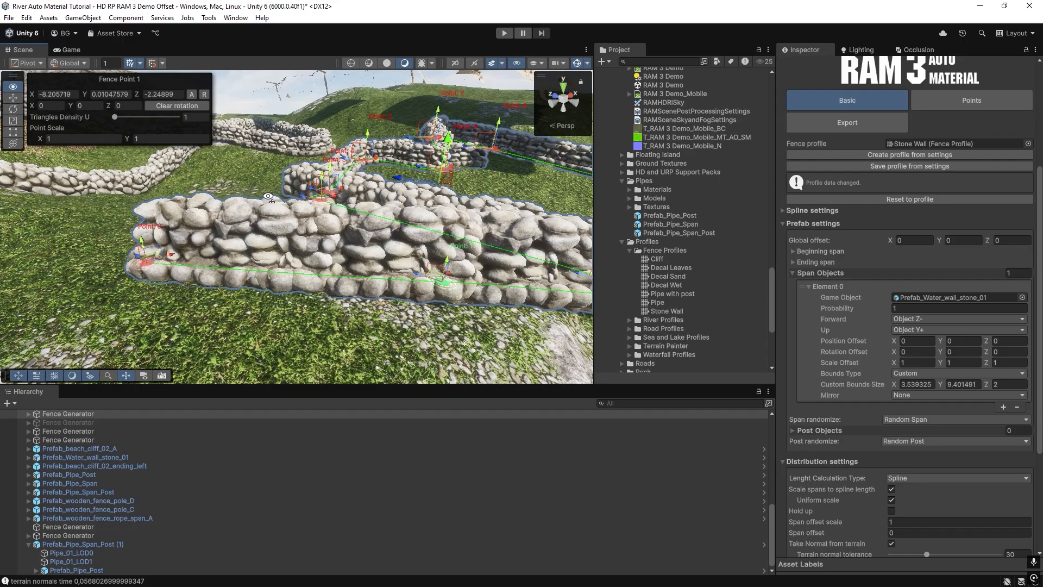
# Examine how the stone wall segments overlap along the fence, from close up and from a distance.
pyautogui.keyDown('alt'); pyautogui.moveTo(268, 196); pyautogui.dragTo(270, 244); pyautogui.keyUp('alt')
pyautogui.press('w')
pyautogui.moveTo(275, 190); pyautogui.dragTo(321, 254, button='right')
pyautogui.press('s')
pyautogui.press('w')
pyautogui.press('s')
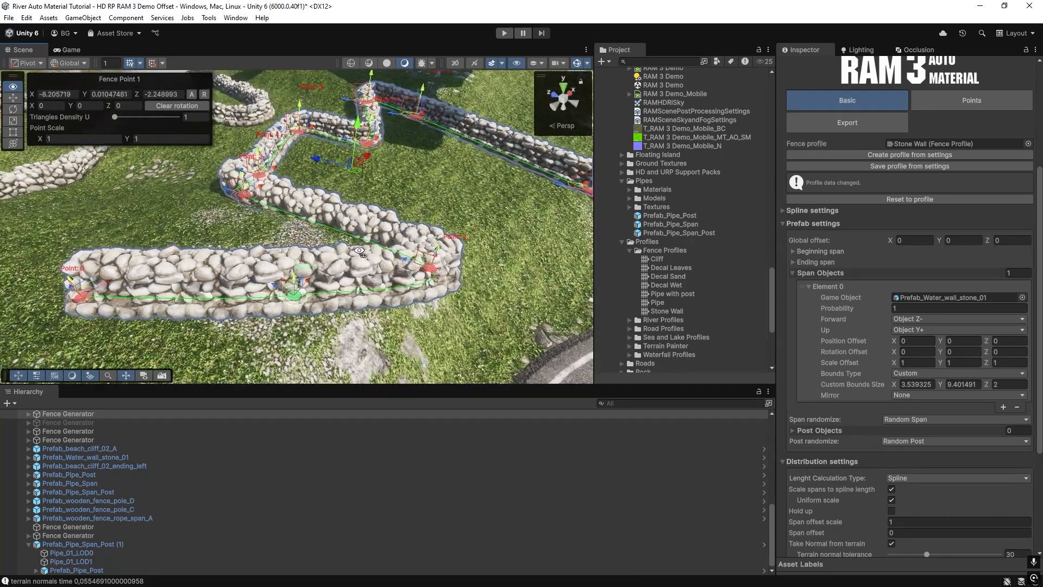
pyautogui.click(908, 374)
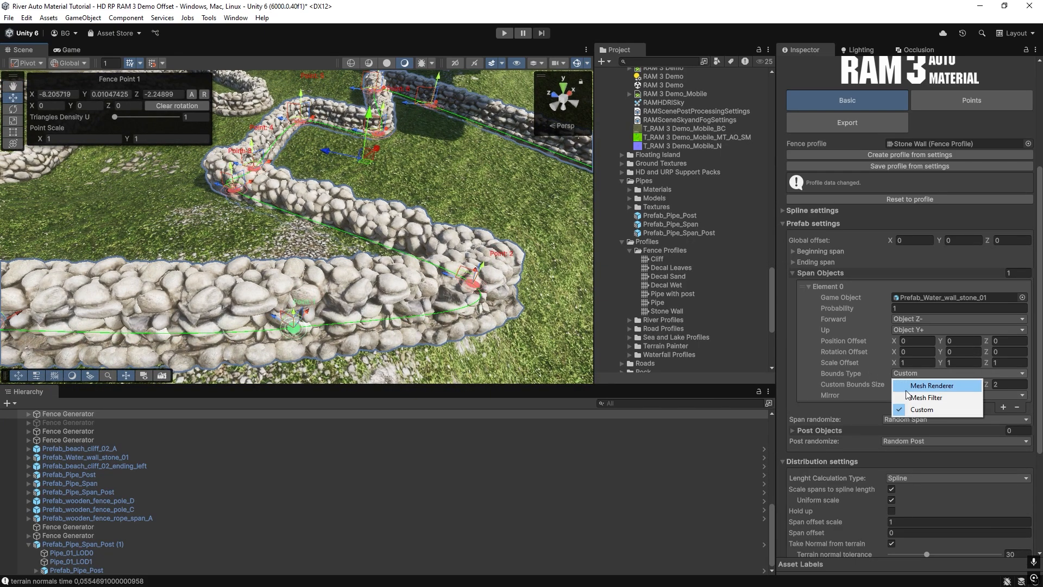
pyautogui.moveTo(298, 266); pyautogui.dragTo(380, 219, button='right')
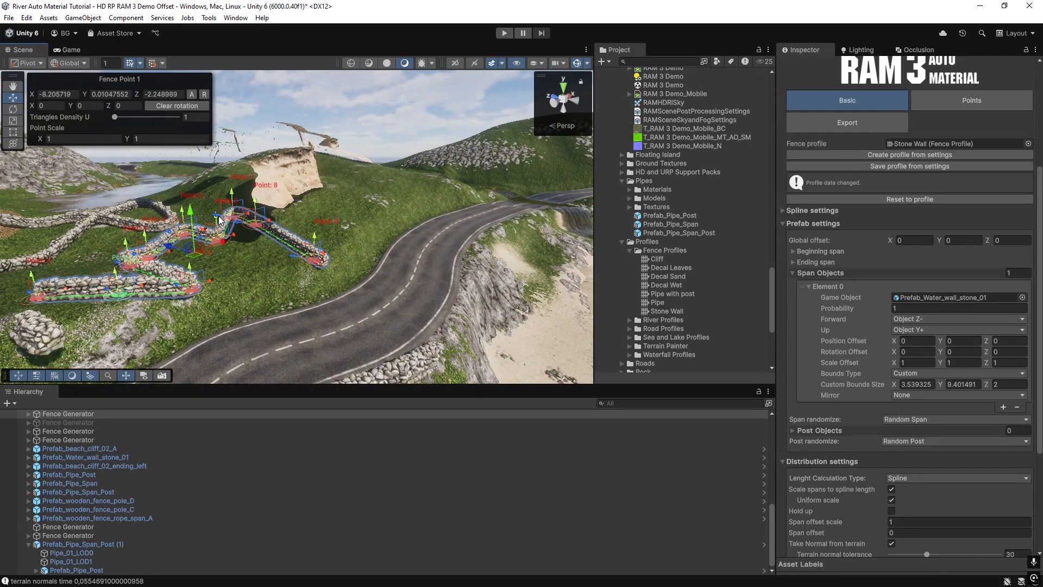
pyautogui.moveTo(536, 221); pyautogui.dragTo(202, 289, button='right')
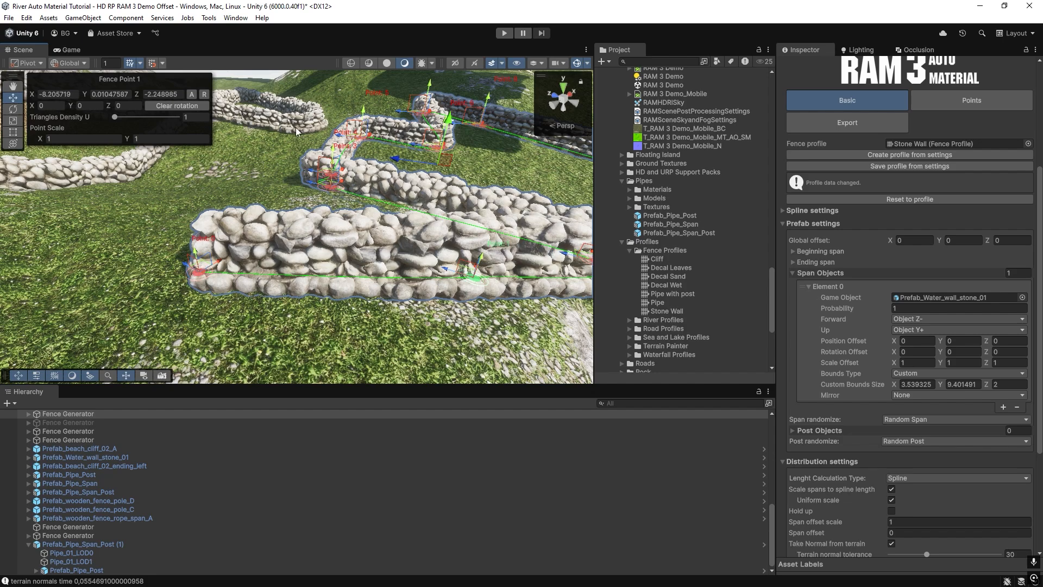
pyautogui.moveTo(369, 254); pyautogui.dragTo(538, 256, button='right')
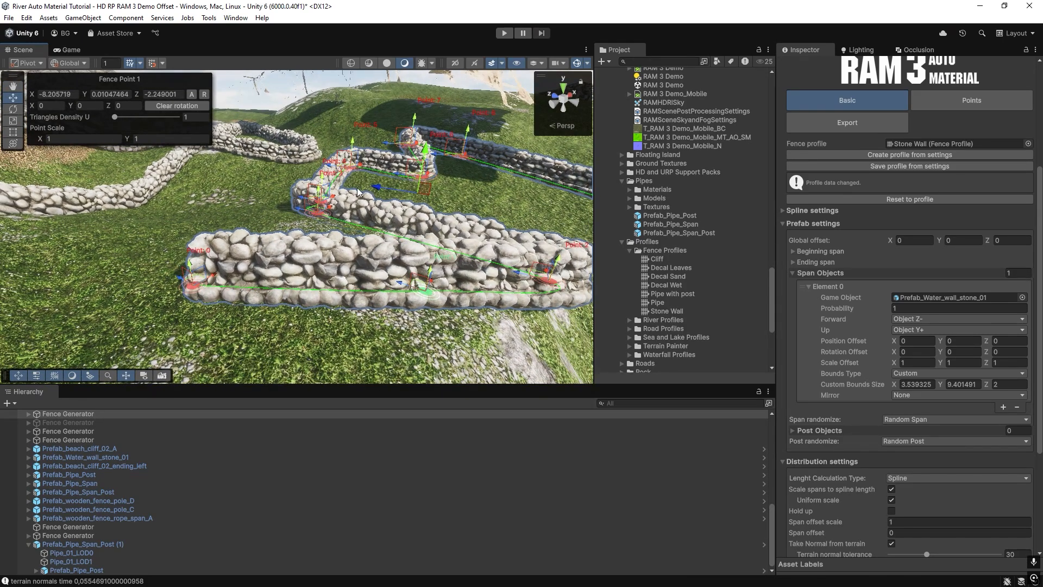
pyautogui.moveTo(276, 264); pyautogui.dragTo(889, 384, button='right')
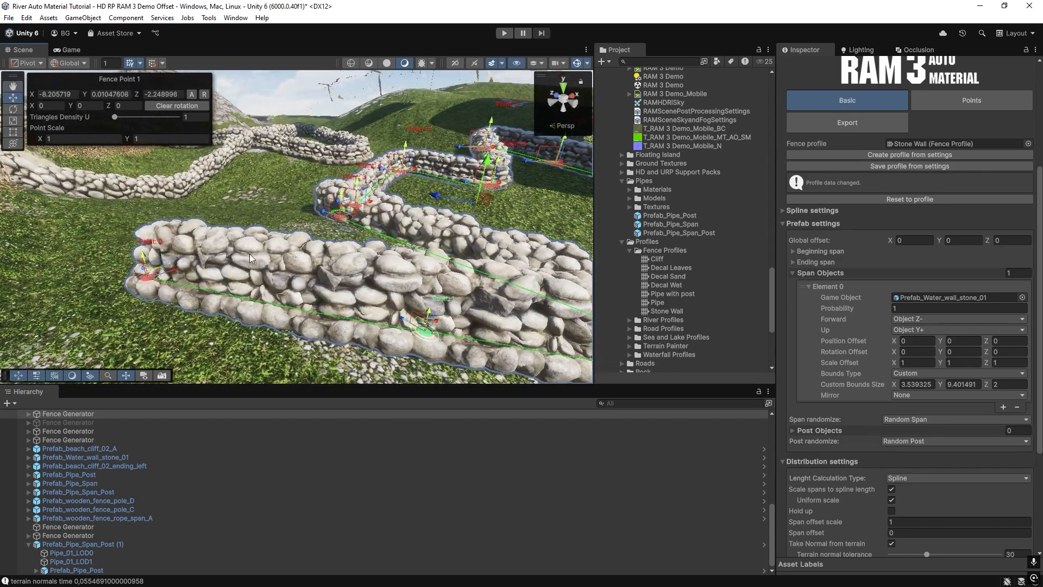
pyautogui.moveTo(251, 258); pyautogui.dragTo(810, 420, button='right')
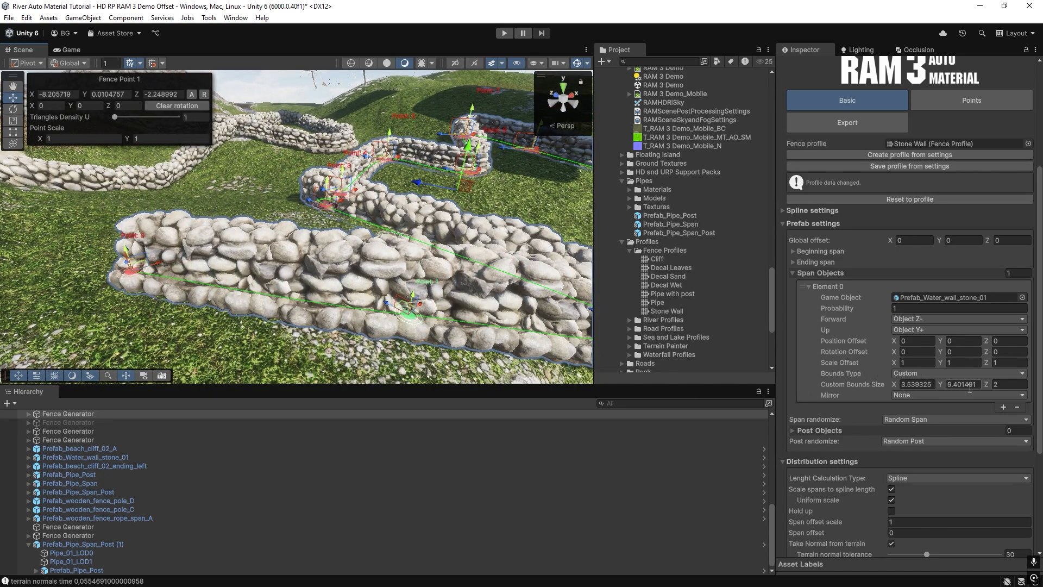
pyautogui.moveTo(363, 249); pyautogui.dragTo(247, 220, button='right')
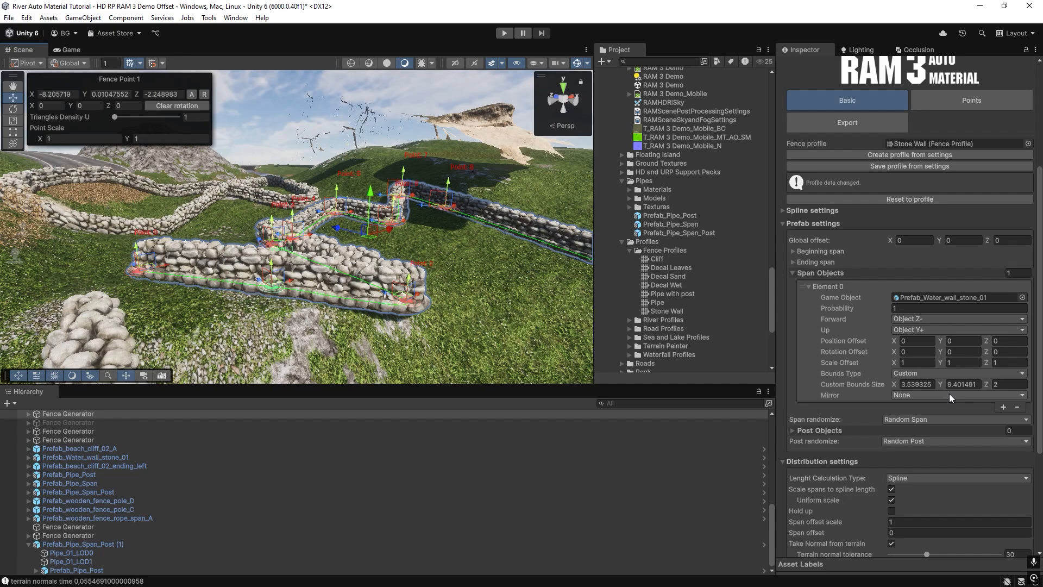
# Set the stone wall span's custom bounds size Z to 9.
pyautogui.click(1005, 384)
pyautogui.write('9')
pyautogui.moveTo(347, 244); pyautogui.dragTo(359, 252, button='right')
# Replace the span's game object with Prefab_wooden_fence_pole_C.
pyautogui.click(1022, 297)
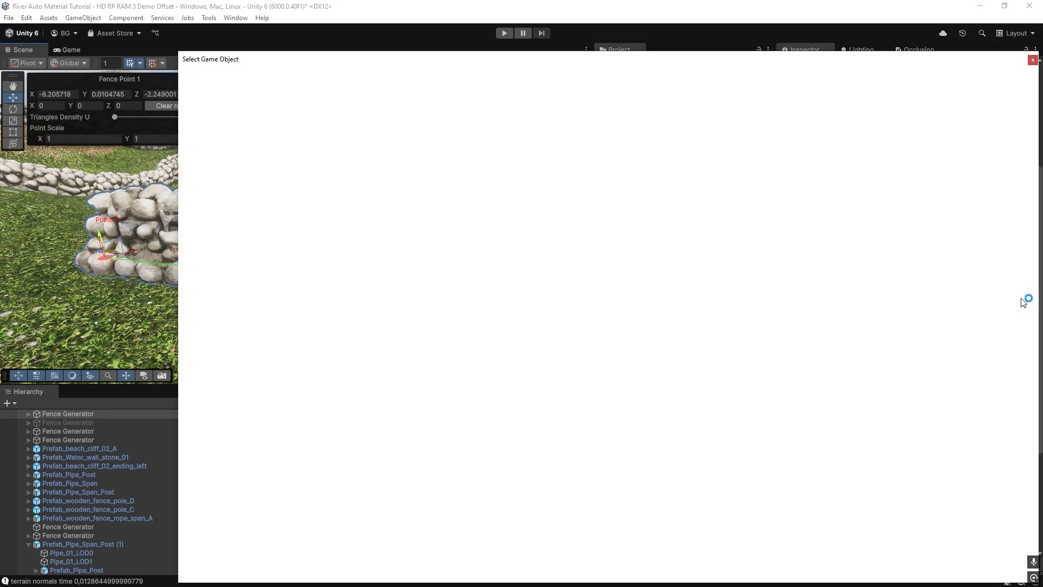
pyautogui.write('pol')
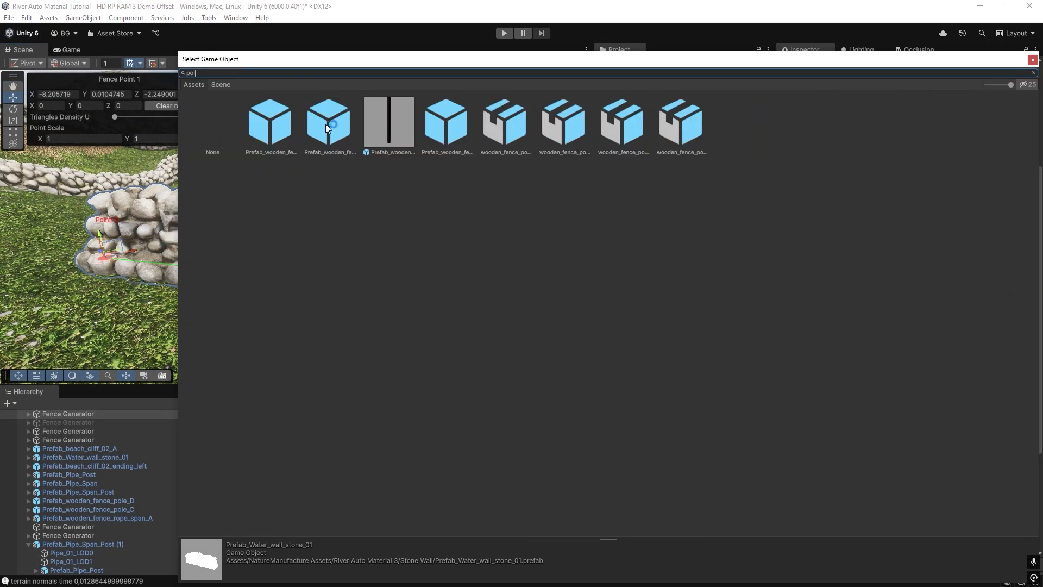
pyautogui.doubleClick(386, 126)
pyautogui.moveTo(304, 234); pyautogui.dragTo(129, 225, button='right')
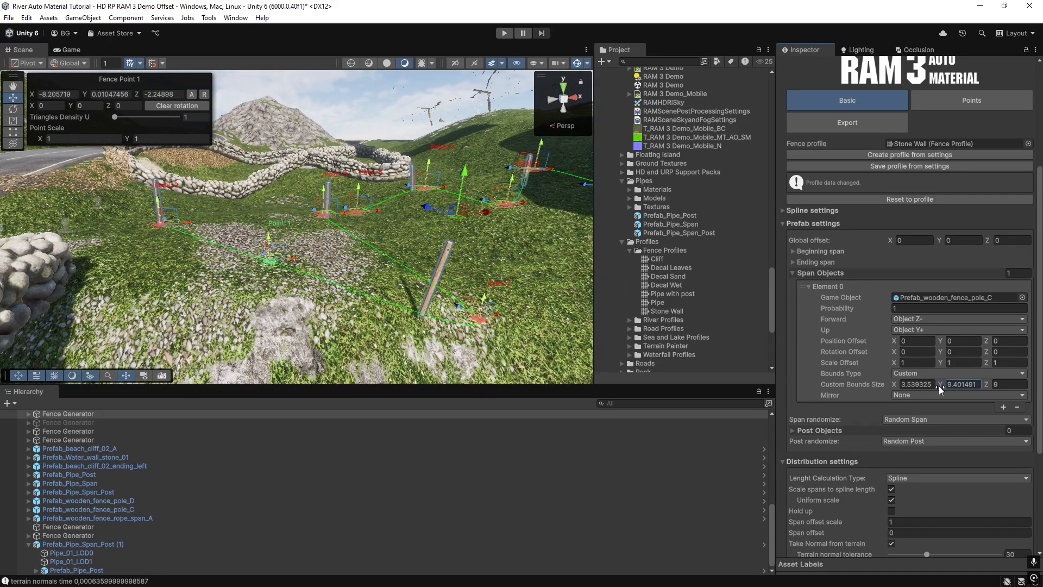
# Vary the pole span's custom bounds size Z through 4.66 and 2, ending at 4.46.
pyautogui.press('Tab')
pyautogui.write('6.3')
pyautogui.press('BackSpace')
pyautogui.press('BackSpace')
pyautogui.press('BackSpace')
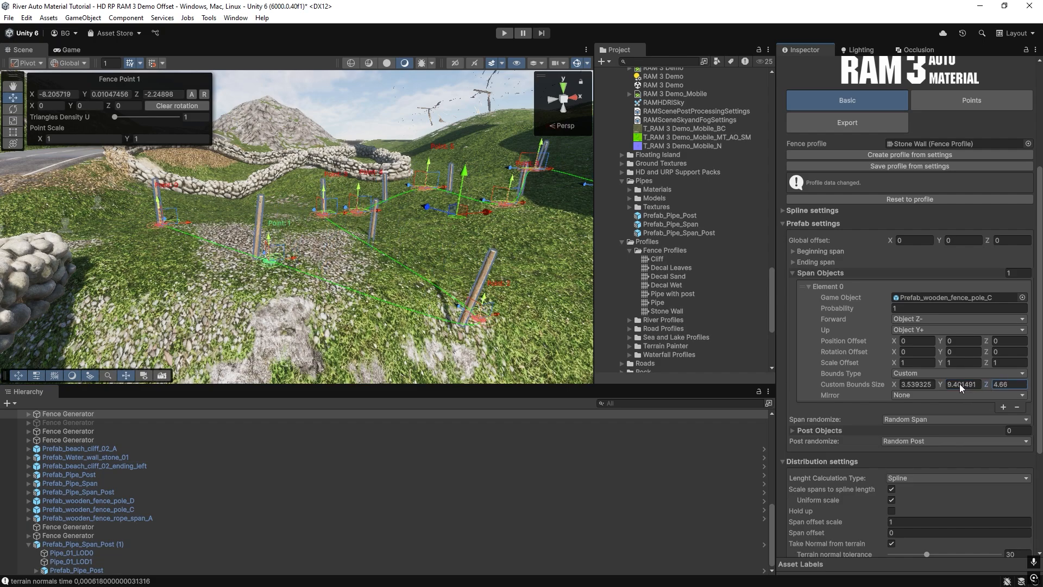
pyautogui.write('7.37')
pyautogui.press('BackSpace')
pyautogui.press('BackSpace')
pyautogui.press('BackSpace')
pyautogui.press('BackSpace')
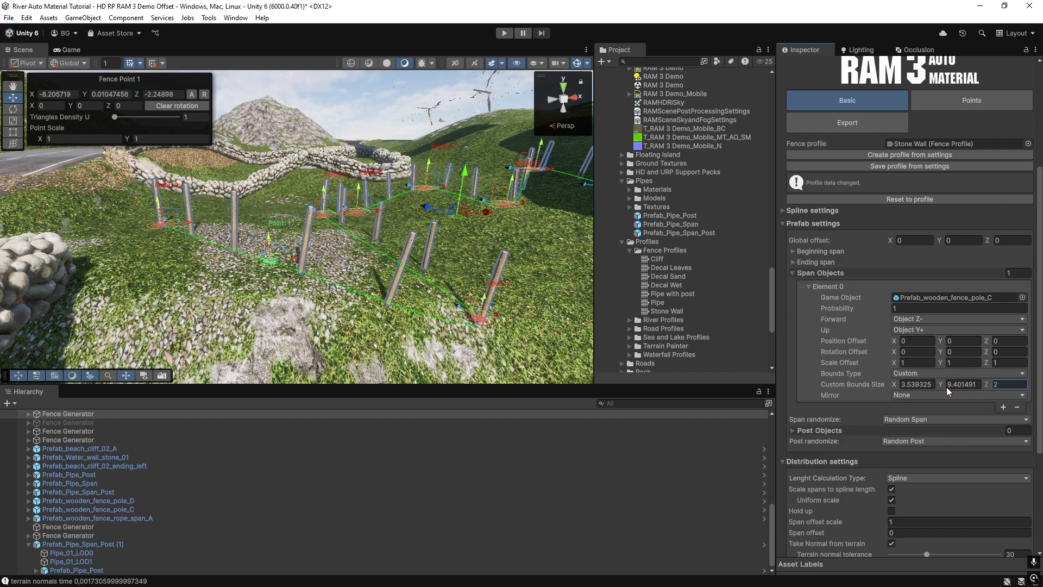
pyautogui.write('4.46')
# Set the fence's span offset scale to 0.19 and span offset to 1.13, and inspect the pole spacing.
pyautogui.moveTo(215, 228); pyautogui.dragTo(381, 254, button='right')
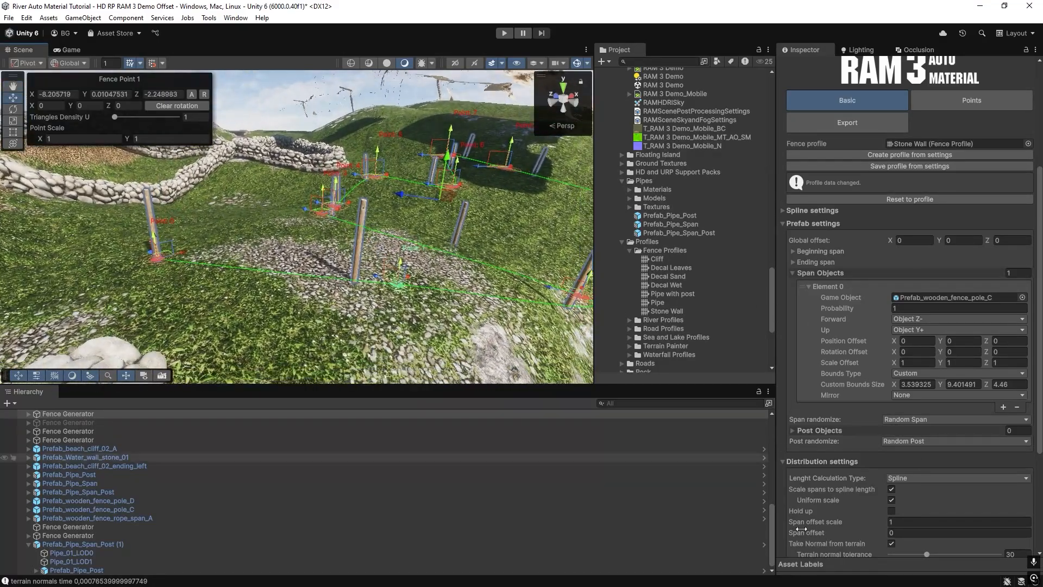
pyautogui.moveTo(508, 289); pyautogui.dragTo(563, 293, button='middle')
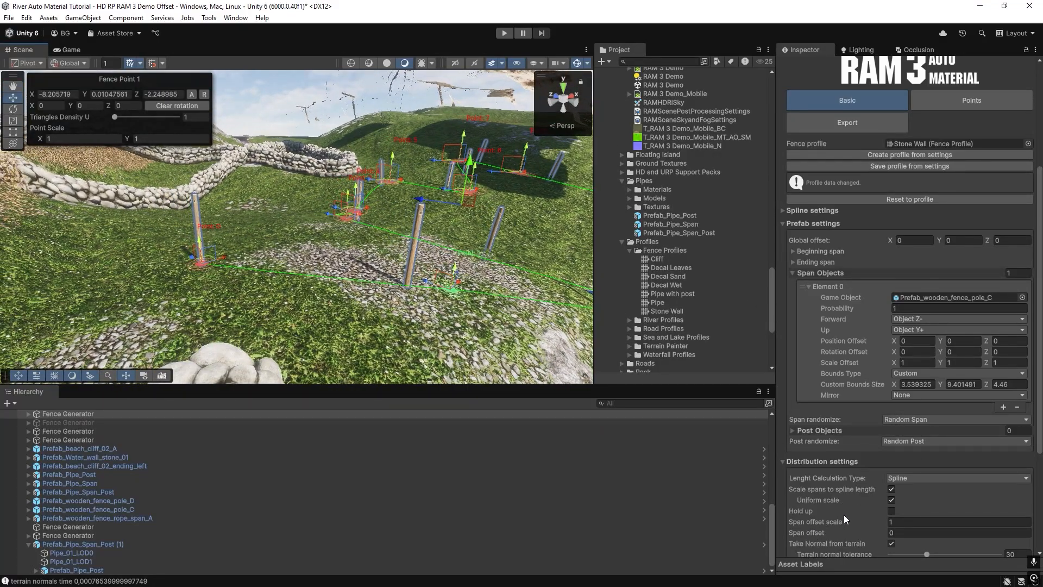
pyautogui.moveTo(844, 516); pyautogui.dragTo(833, 534)
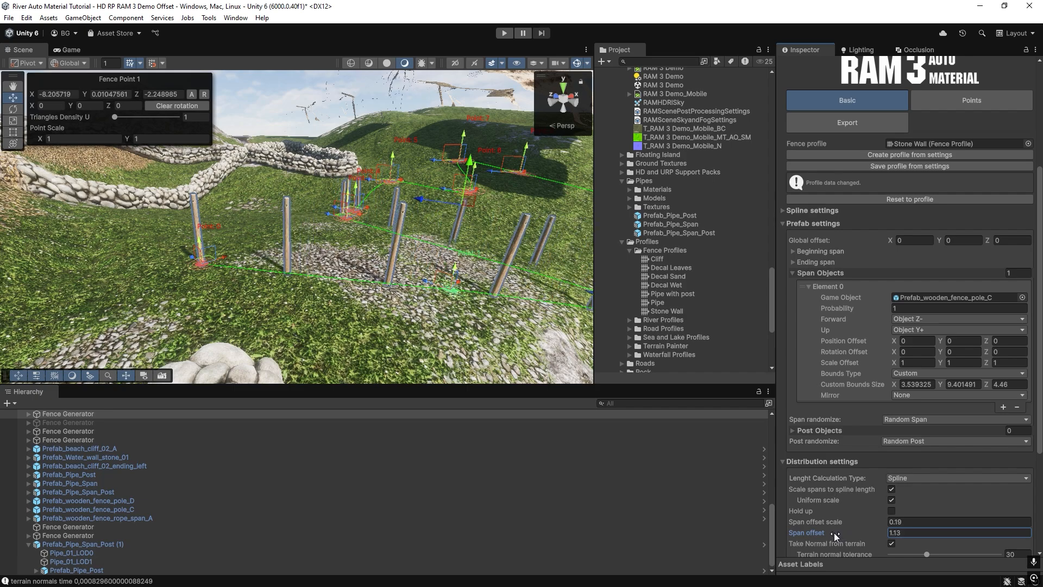
pyautogui.press('w')
pyautogui.moveTo(278, 238); pyautogui.dragTo(289, 256, button='right')
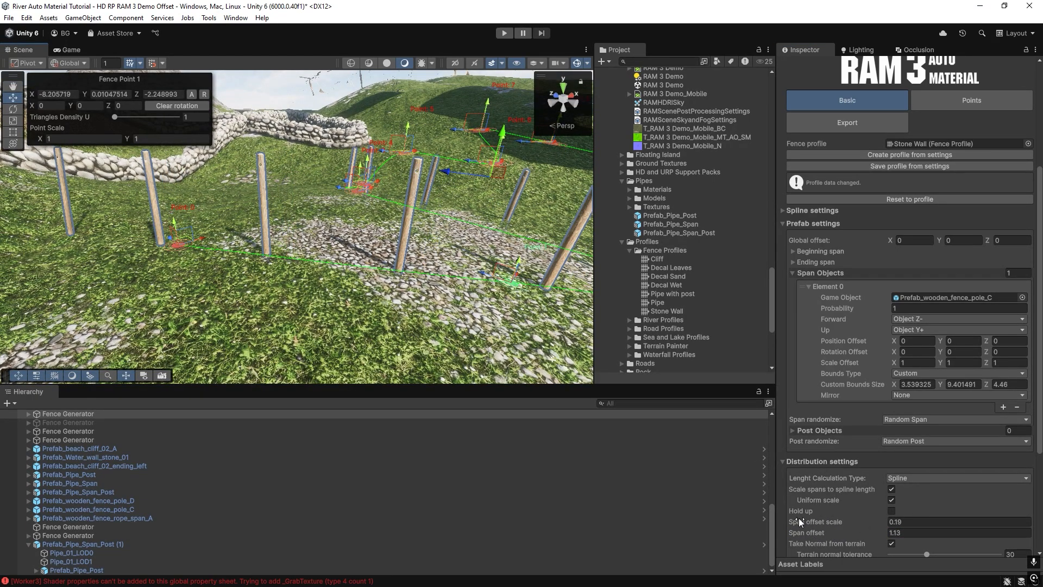
pyautogui.moveTo(369, 286); pyautogui.dragTo(360, 264, button='right')
pyautogui.press('a')
pyautogui.press('s')
pyautogui.press('w')
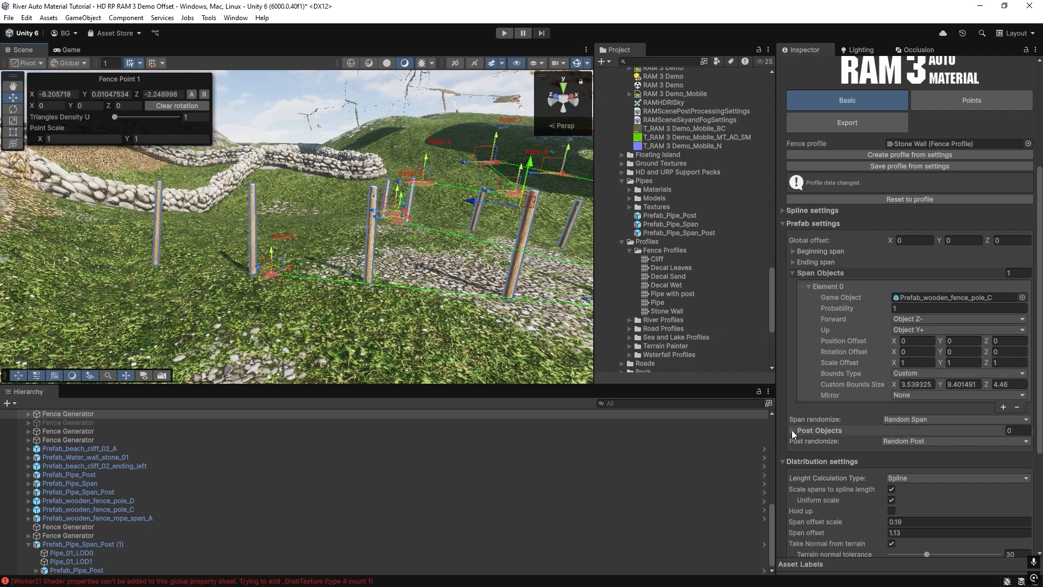
# Add a second span element and assign Prefab_Water_wall_stone_01 as its game object.
pyautogui.click(1002, 406)
pyautogui.click(978, 417)
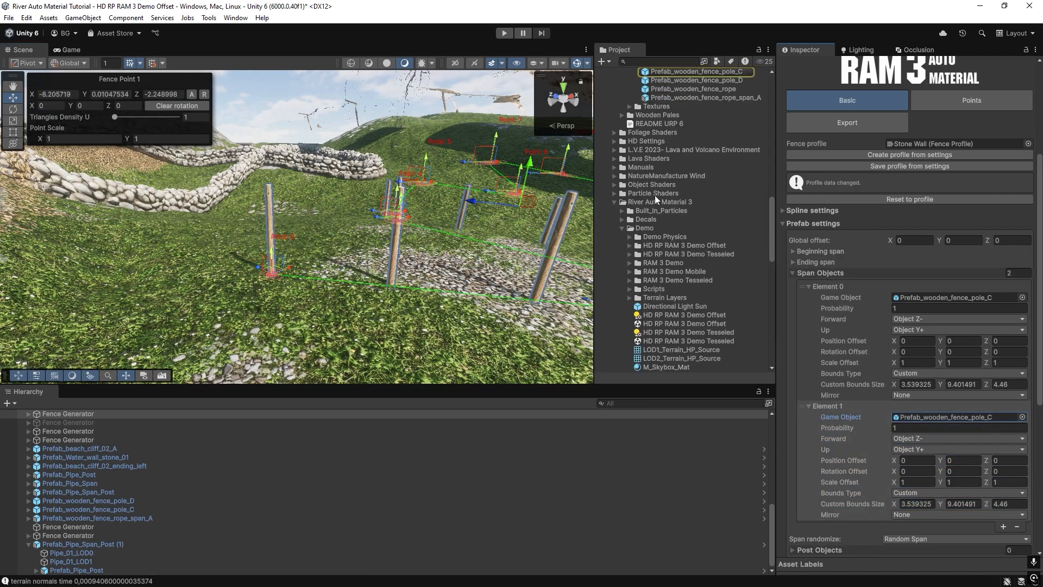
pyautogui.click(1022, 418)
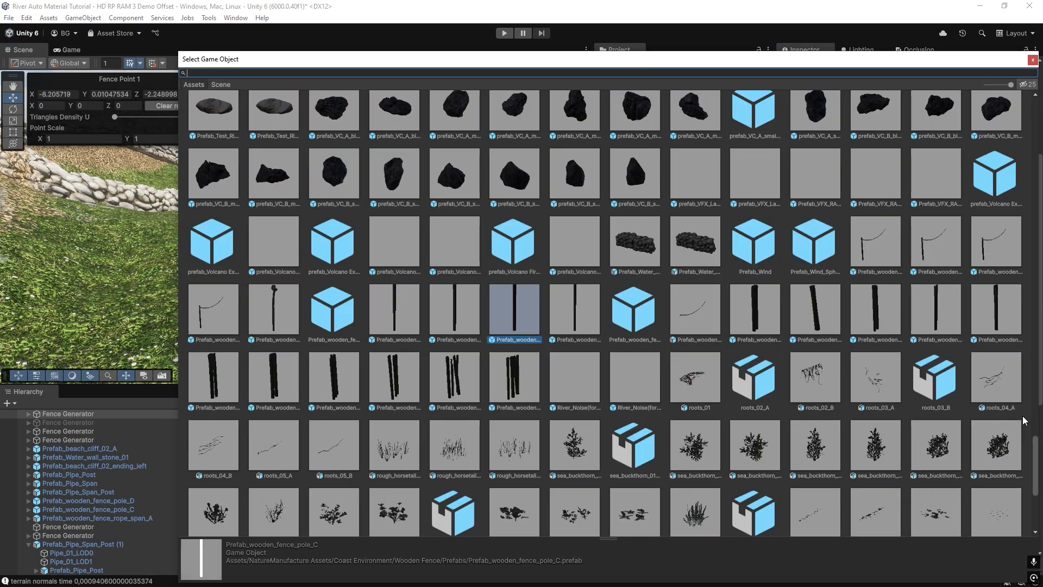
pyautogui.write('wall')
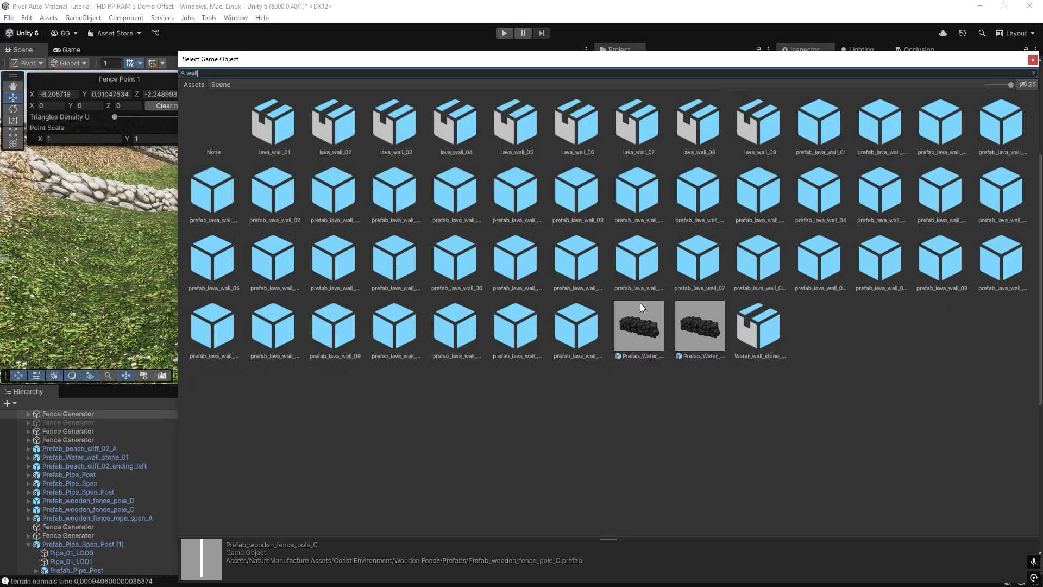
pyautogui.doubleClick(639, 326)
pyautogui.keyDown('alt'); pyautogui.moveTo(312, 204); pyautogui.dragTo(483, 247); pyautogui.keyUp('alt')
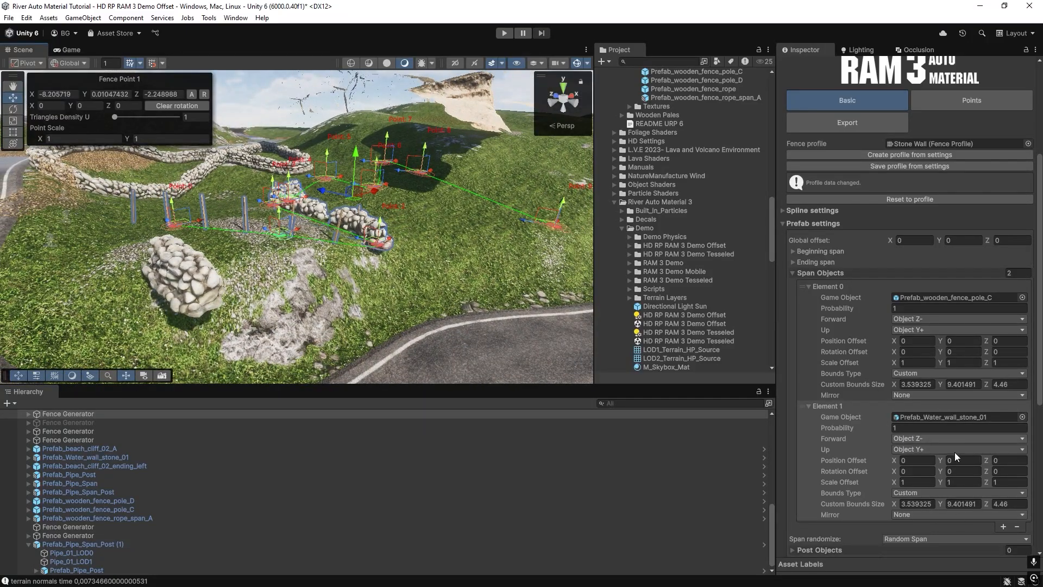
# Reset the fence generator to its Stone Wall profile and check the wall along with its distribution settings.
pyautogui.scroll(-3, 898, 353)
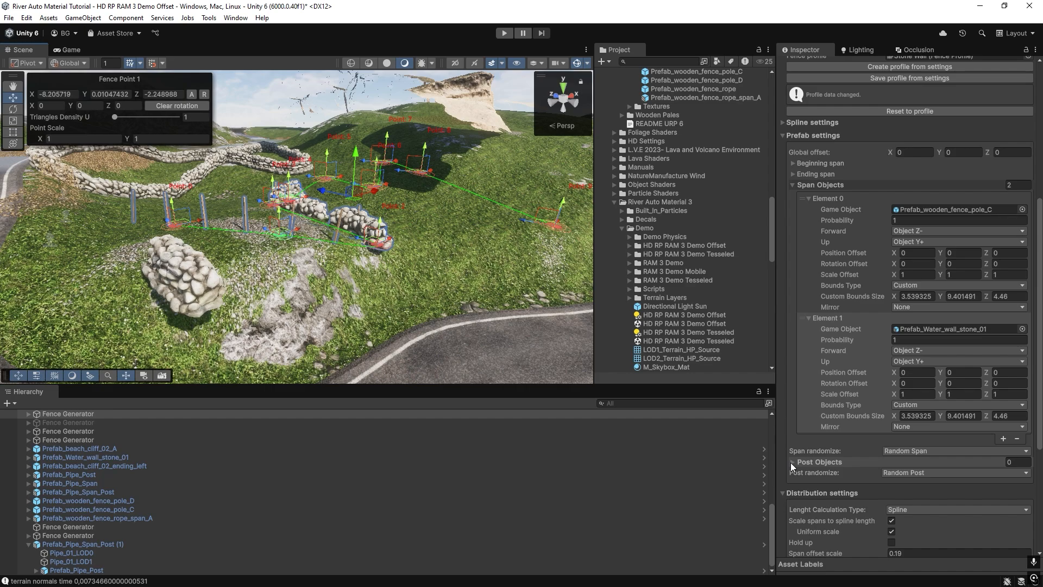
pyautogui.scroll(6, 908, 230)
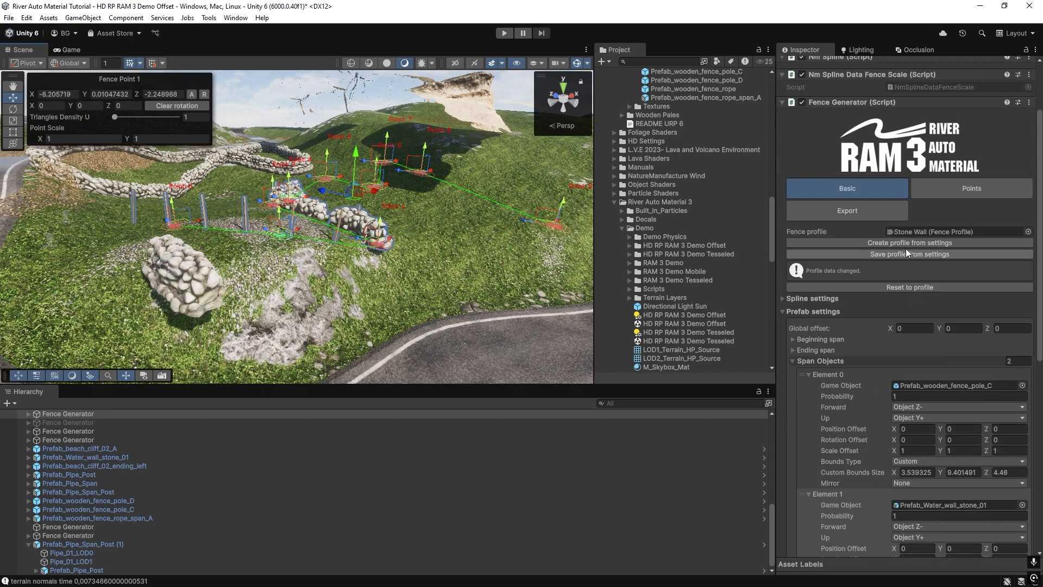
pyautogui.click(891, 288)
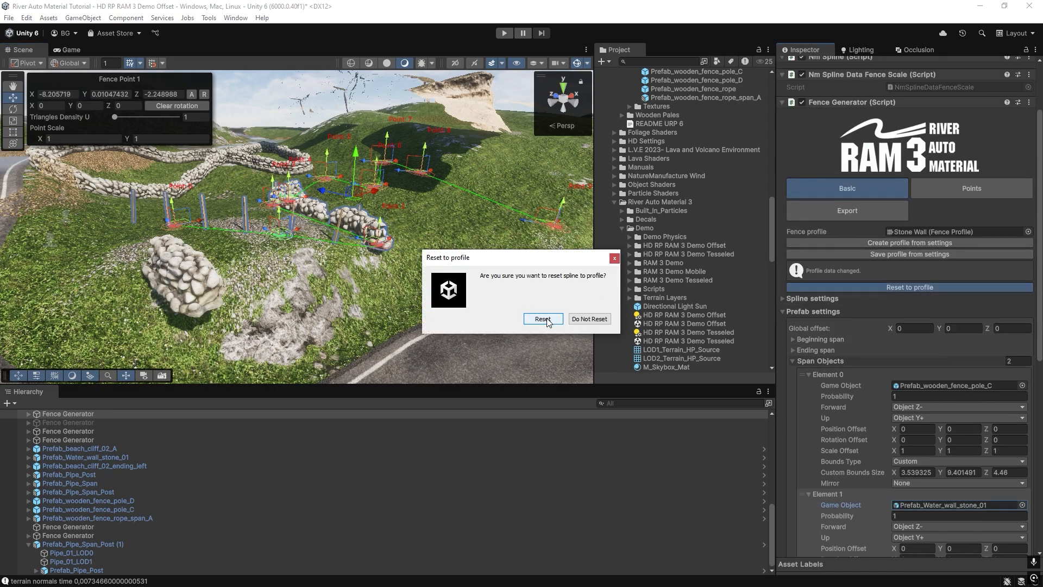
pyautogui.click(547, 320)
pyautogui.moveTo(280, 278); pyautogui.dragTo(341, 248, button='right')
pyautogui.press('w')
pyautogui.scroll(-5, 879, 406)
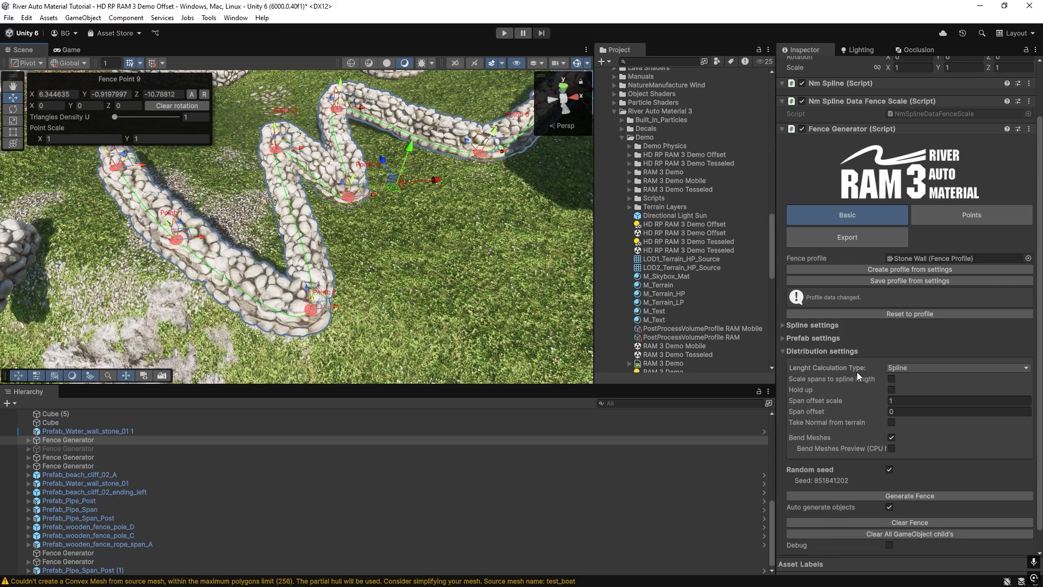
# Switch the stone wall's length calculation type to Mesh to compare the span layout, and return it to Spline.
pyautogui.click(914, 368)
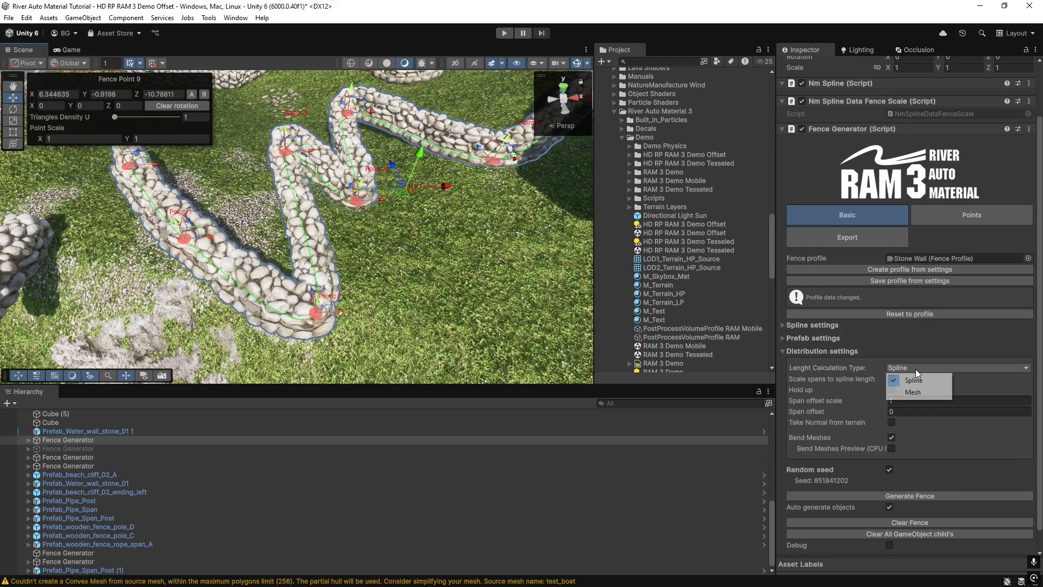
pyautogui.click(912, 392)
pyautogui.moveTo(425, 275); pyautogui.dragTo(401, 265, button='right')
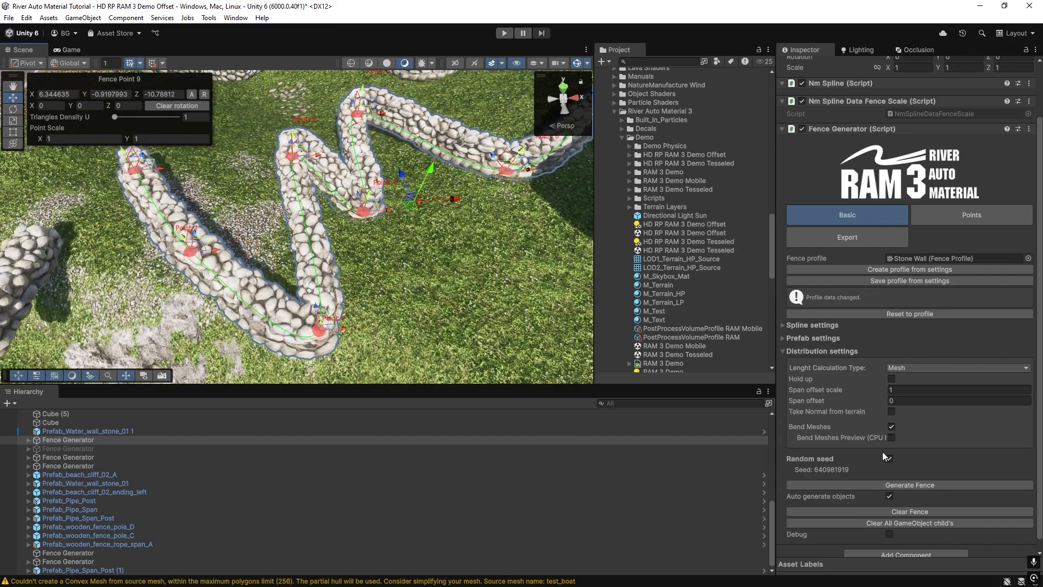
pyautogui.click(888, 367)
pyautogui.click(905, 379)
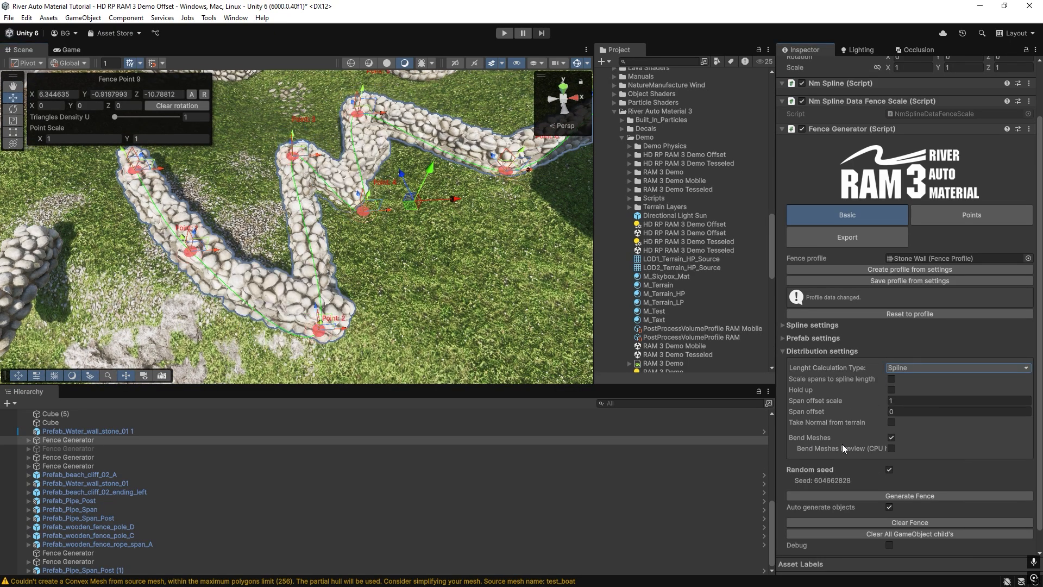
# Disable Bend Meshes on the stone wall, set its length calculation type to Mesh and inspect the sharp corner.
pyautogui.click(891, 437)
pyautogui.moveTo(404, 261); pyautogui.dragTo(343, 259, button='right')
pyautogui.click(388, 229)
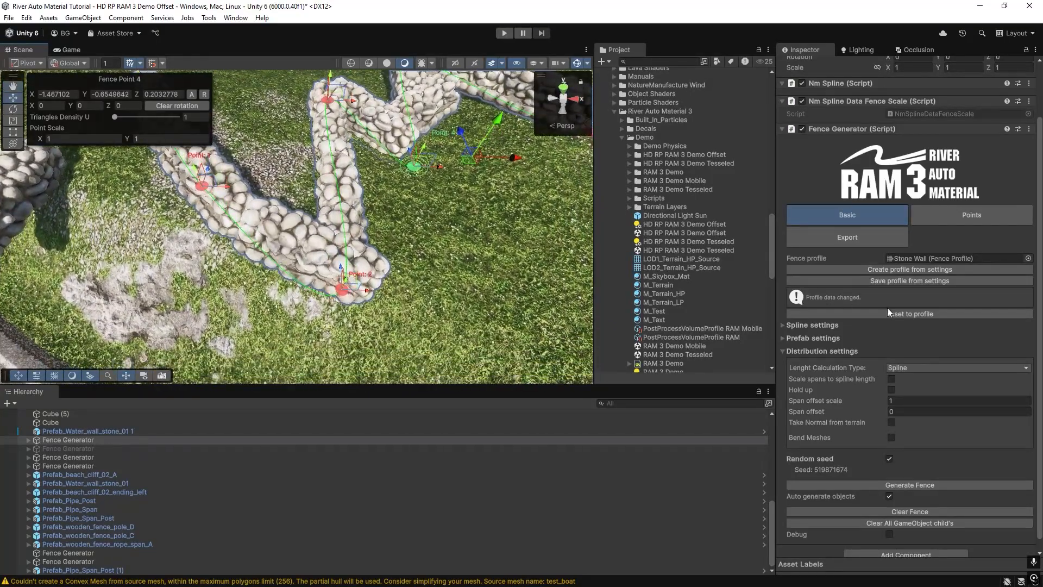
pyautogui.click(923, 367)
pyautogui.click(920, 395)
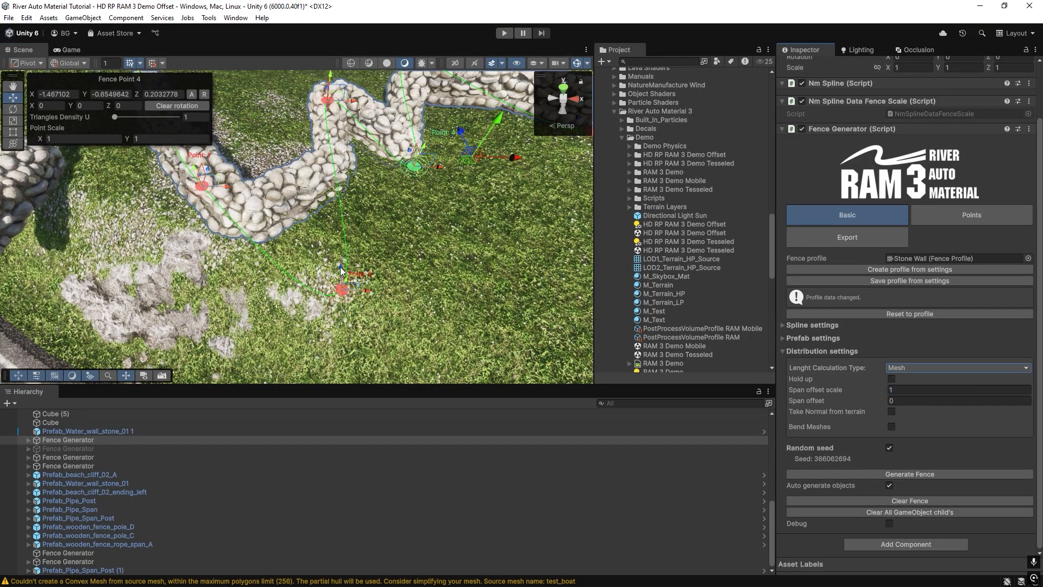
pyautogui.moveTo(304, 252); pyautogui.dragTo(218, 222, button='right')
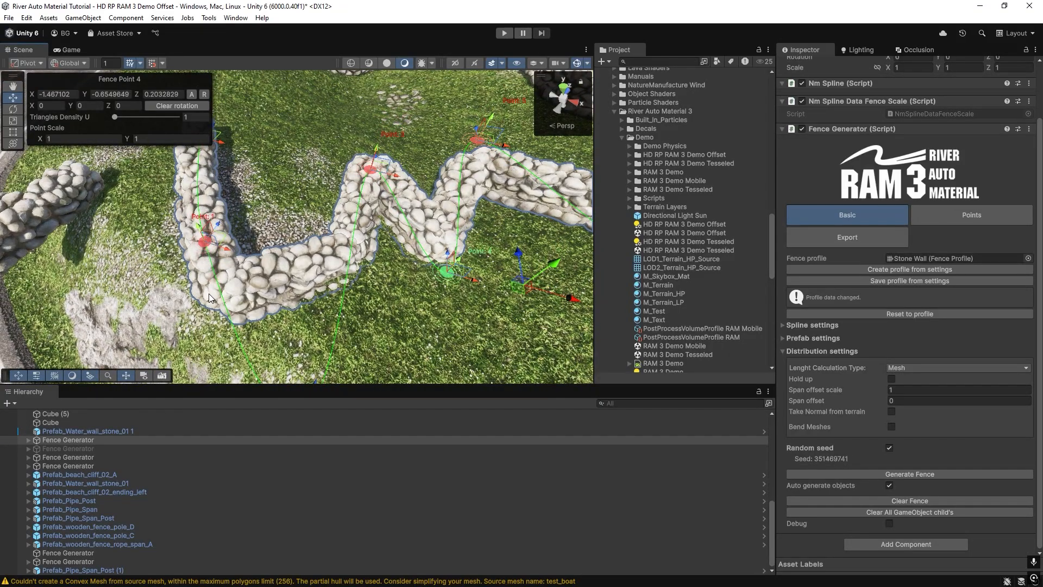
pyautogui.scroll(3, 272, 296)
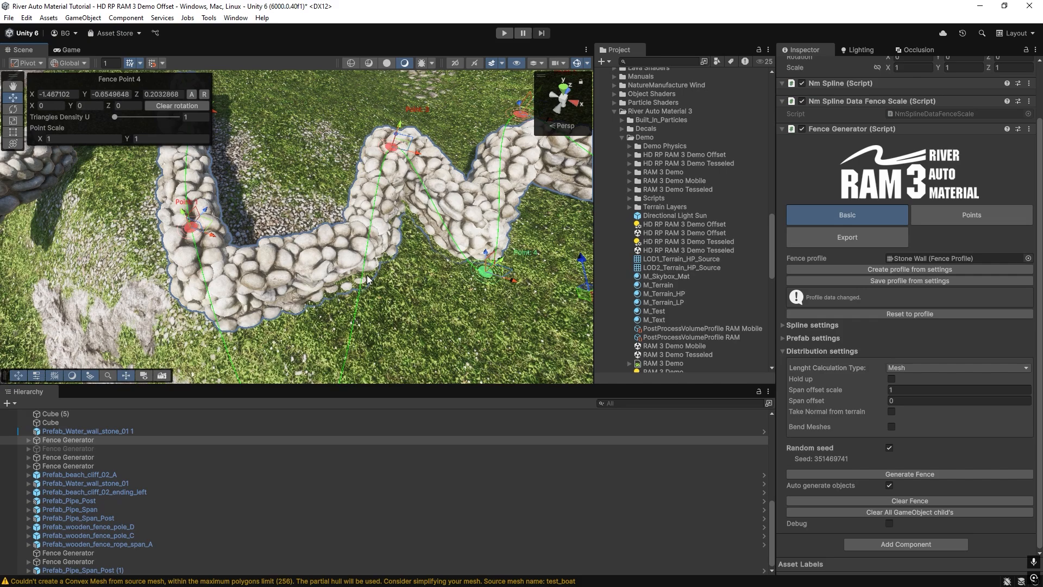
# Set the unbent wall's length calculation type to Spline, inspect the overlapping spans at the corners, and return it to Mesh.
pyautogui.click(905, 367)
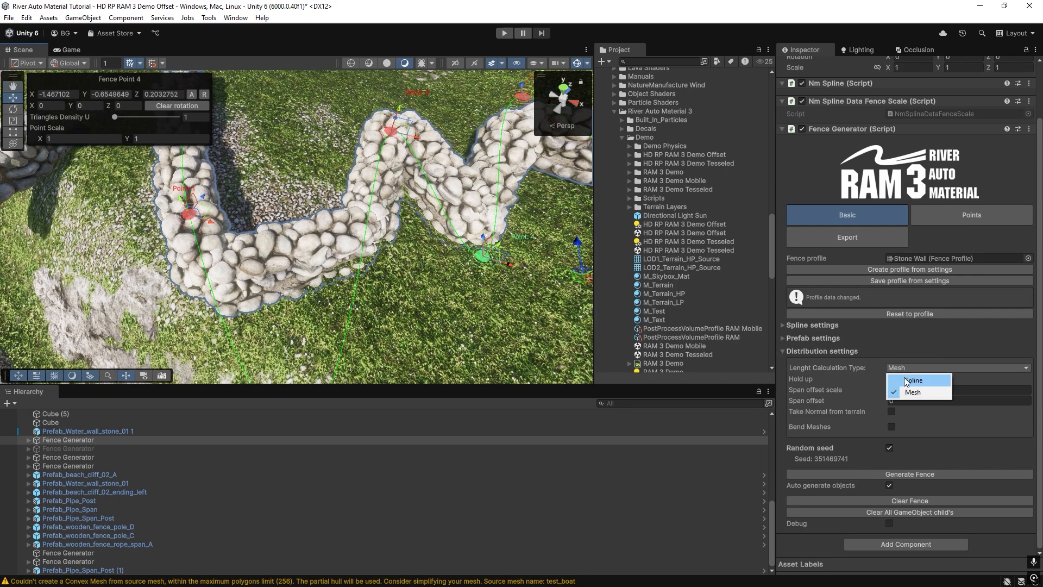
pyautogui.click(907, 378)
pyautogui.keyDown('alt'); pyautogui.moveTo(204, 283); pyautogui.dragTo(243, 278); pyautogui.keyUp('alt')
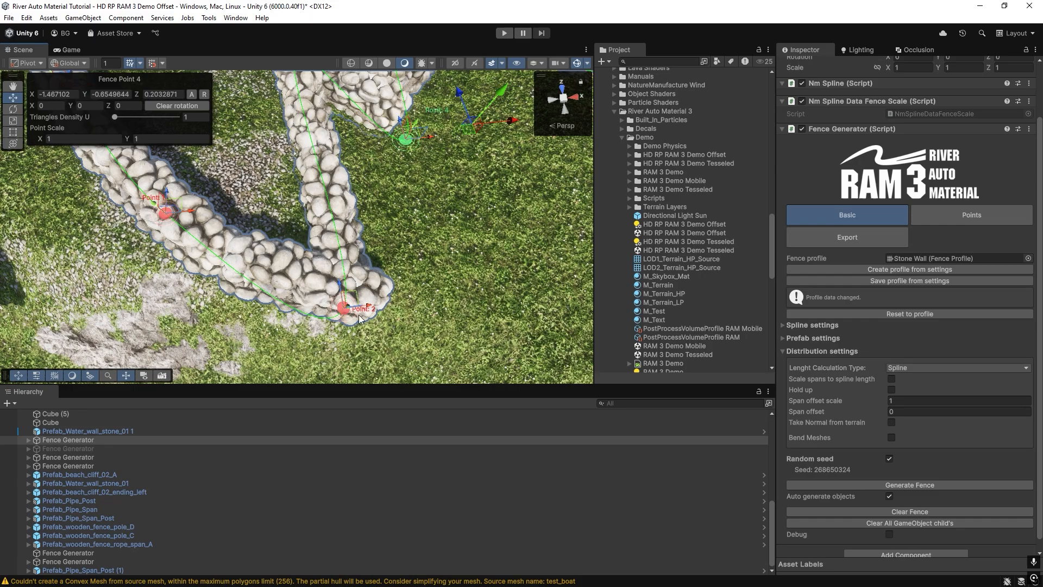
pyautogui.moveTo(359, 315); pyautogui.dragTo(472, 250, button='right')
pyautogui.press('w')
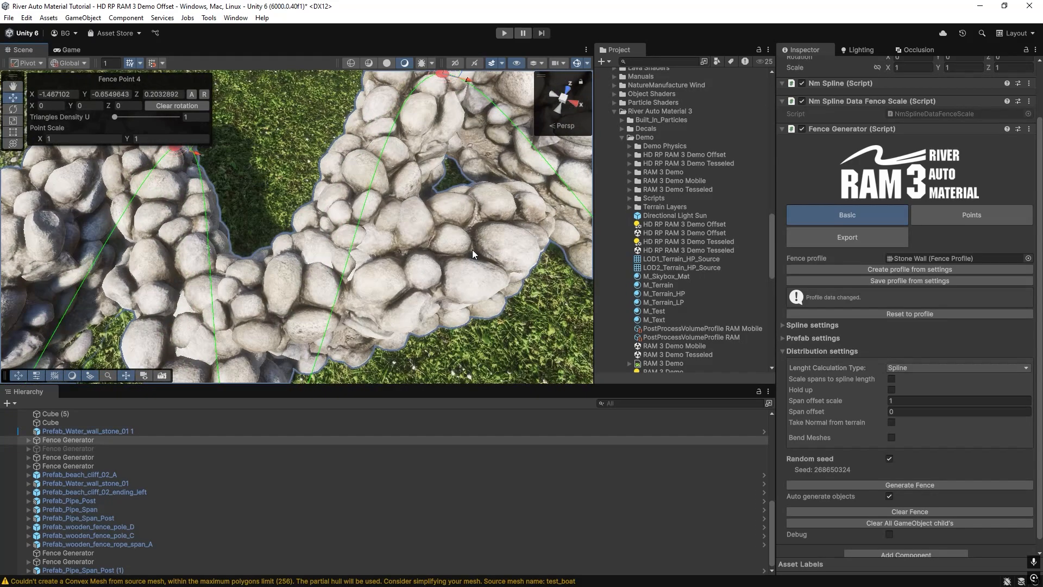
pyautogui.scroll(-4, 497, 247)
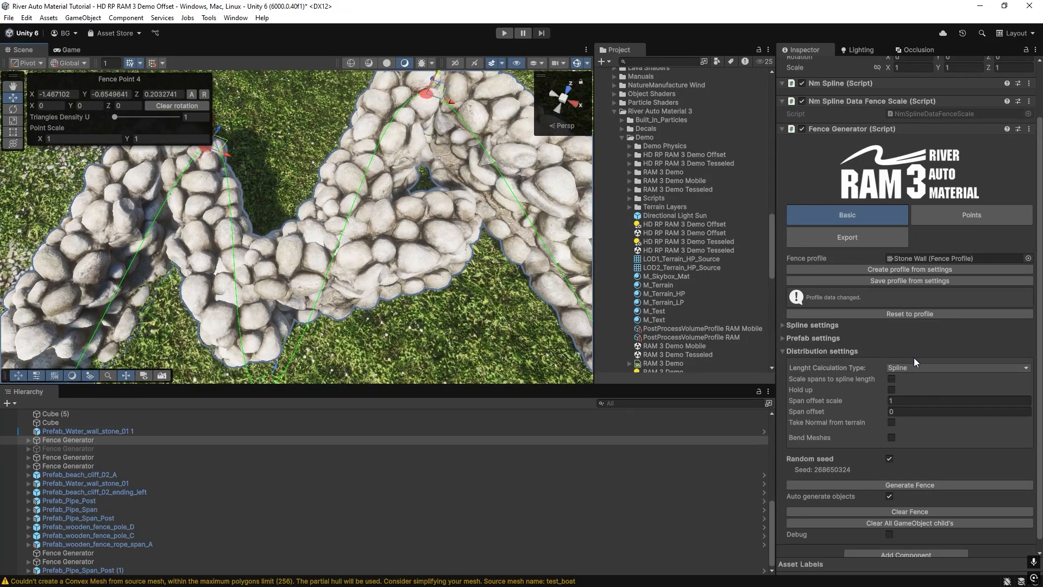
pyautogui.click(906, 392)
pyautogui.keyDown('alt'); pyautogui.moveTo(380, 245); pyautogui.dragTo(331, 259); pyautogui.keyUp('alt')
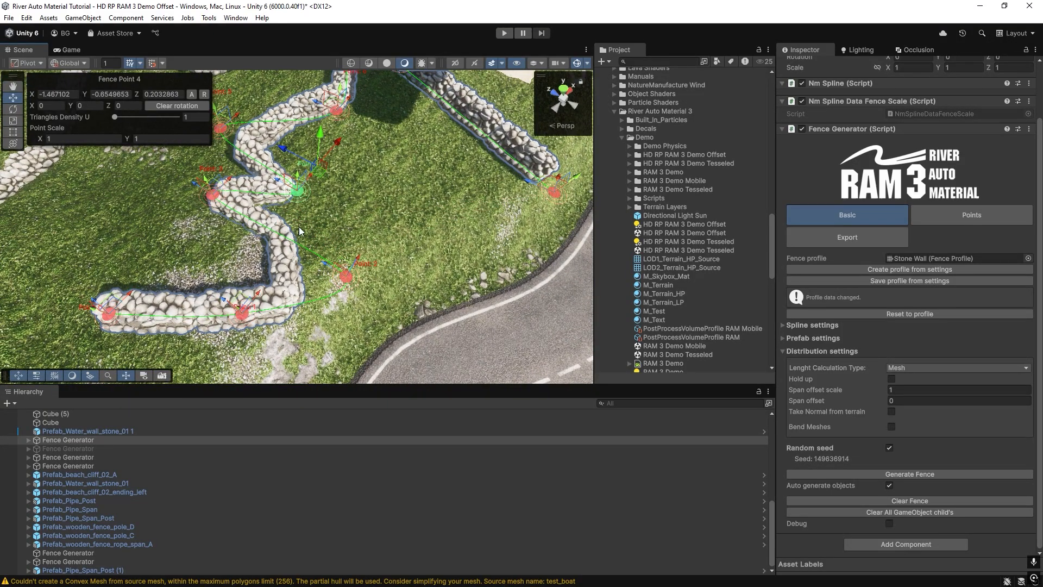
# Duplicate the fence generator, move the copy toward the road and assign it the Wooden Fence Generator profile.
pyautogui.hotkey('ctrl', 'd')
pyautogui.moveTo(316, 163); pyautogui.dragTo(423, 219)
pyautogui.click(1034, 319)
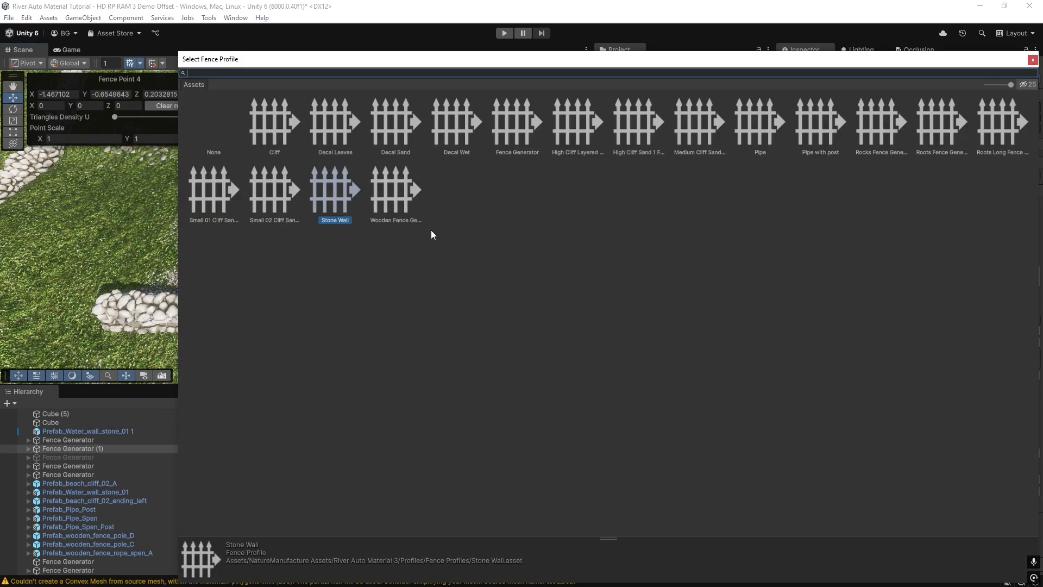
pyautogui.doubleClick(396, 193)
pyautogui.scroll(5, 444, 252)
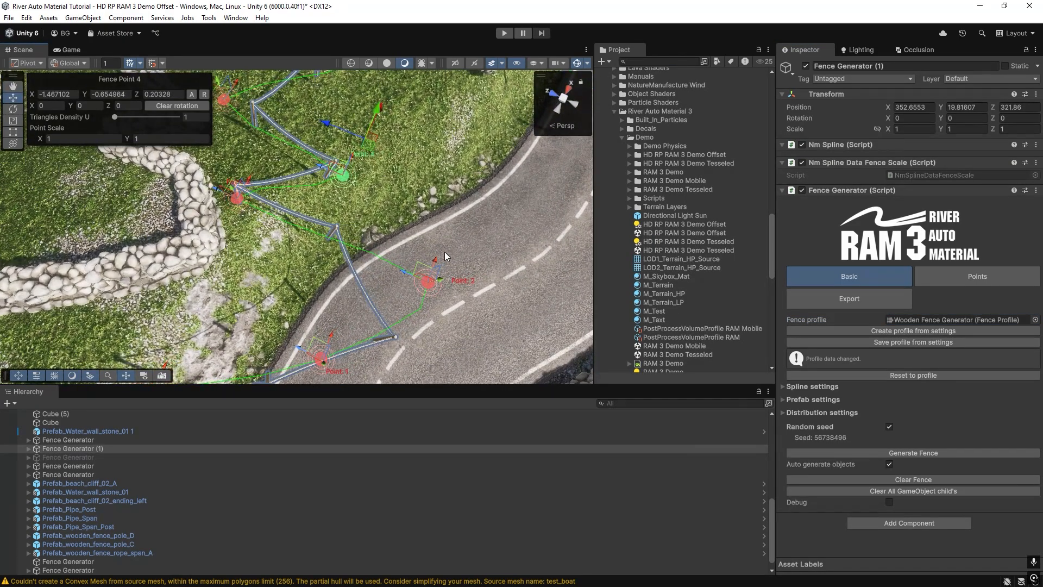
pyautogui.moveTo(445, 252); pyautogui.dragTo(353, 278, button='right')
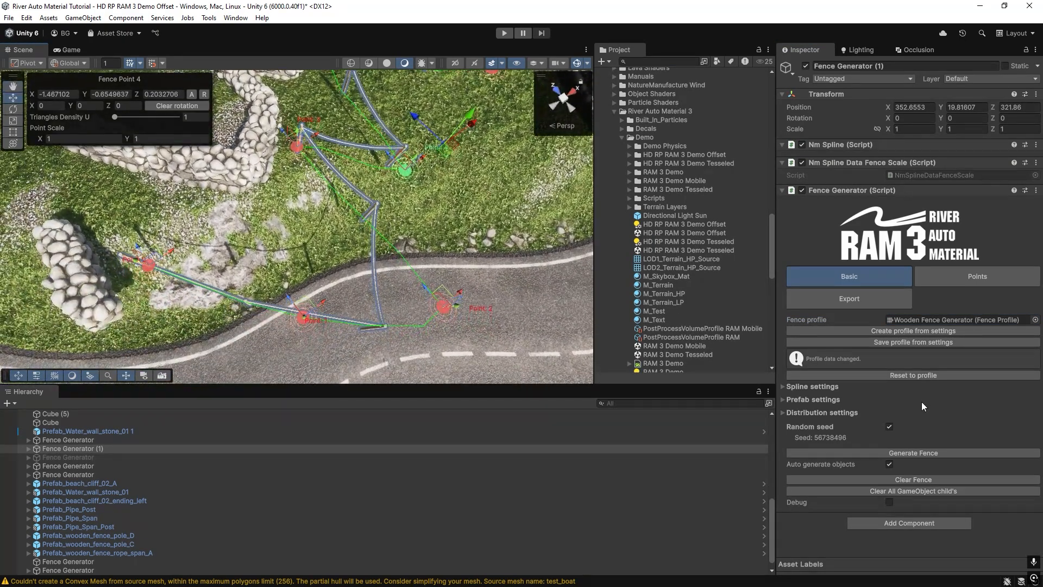
# Set the wooden fence's length calculation type to Spline in its distribution settings and inspect the posts and ropes.
pyautogui.click(783, 413)
pyautogui.click(903, 429)
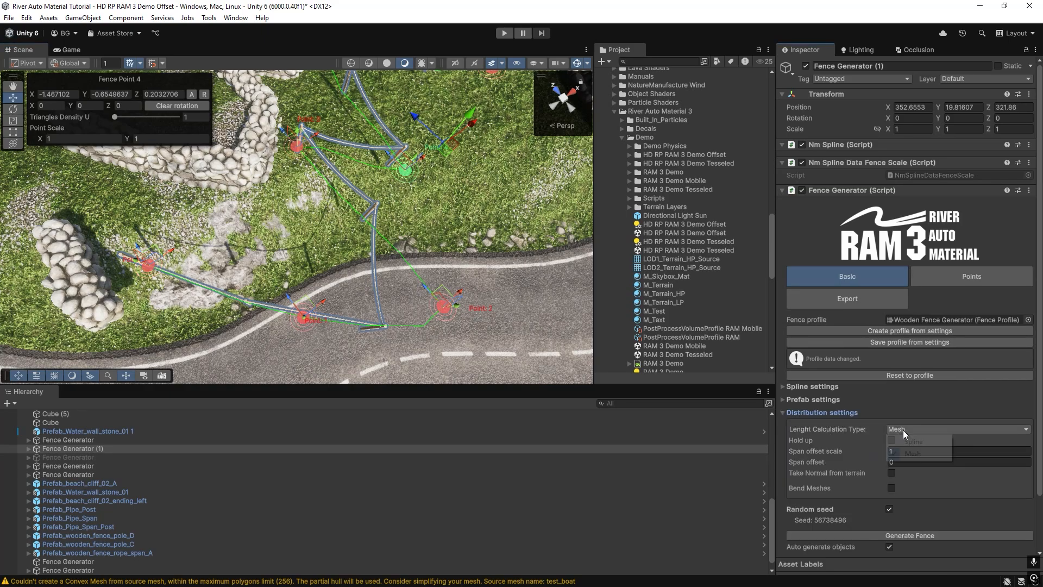
pyautogui.click(914, 441)
pyautogui.moveTo(341, 267); pyautogui.dragTo(231, 257, button='right')
pyautogui.scroll(3, 220, 253)
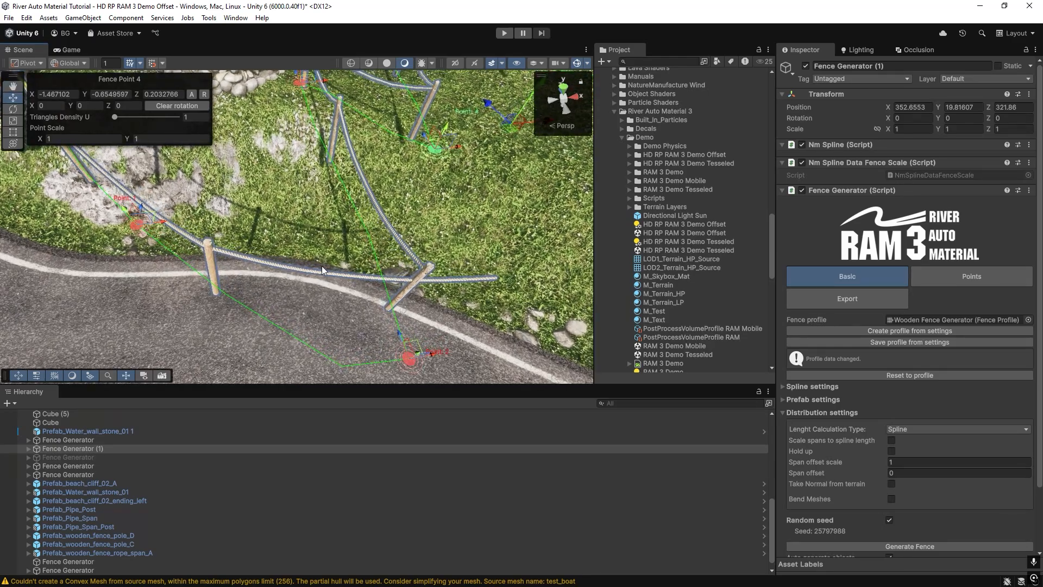
pyautogui.moveTo(469, 282); pyautogui.dragTo(434, 225, button='right')
# Set the wooden fence's length calculation type to Mesh, inspect how its spans connect, and delete the duplicated fence.
pyautogui.click(920, 429)
pyautogui.click(921, 452)
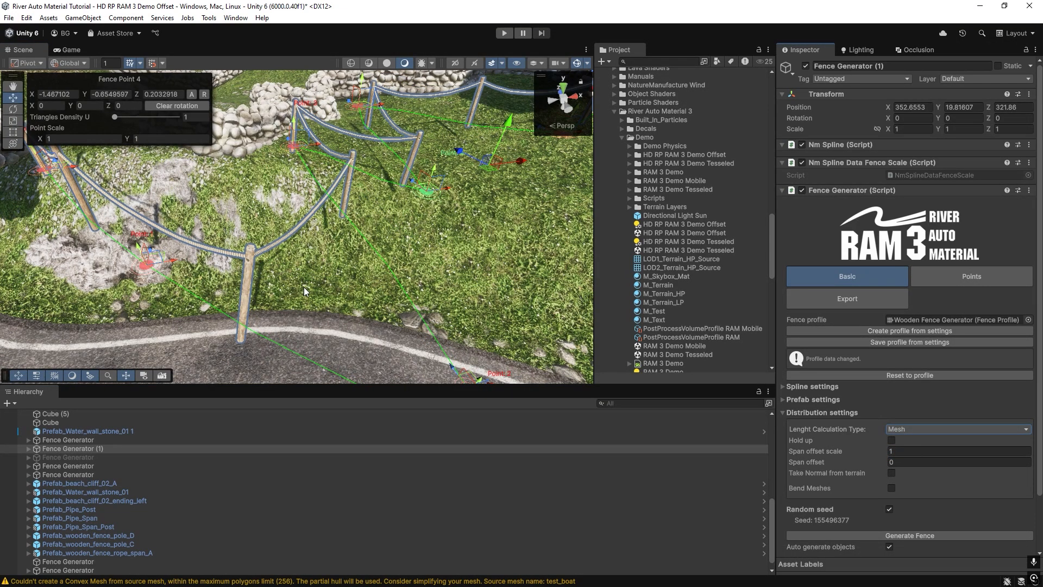
pyautogui.moveTo(304, 287); pyautogui.dragTo(172, 306, button='right')
pyautogui.moveTo(373, 278); pyautogui.dragTo(231, 286, button='right')
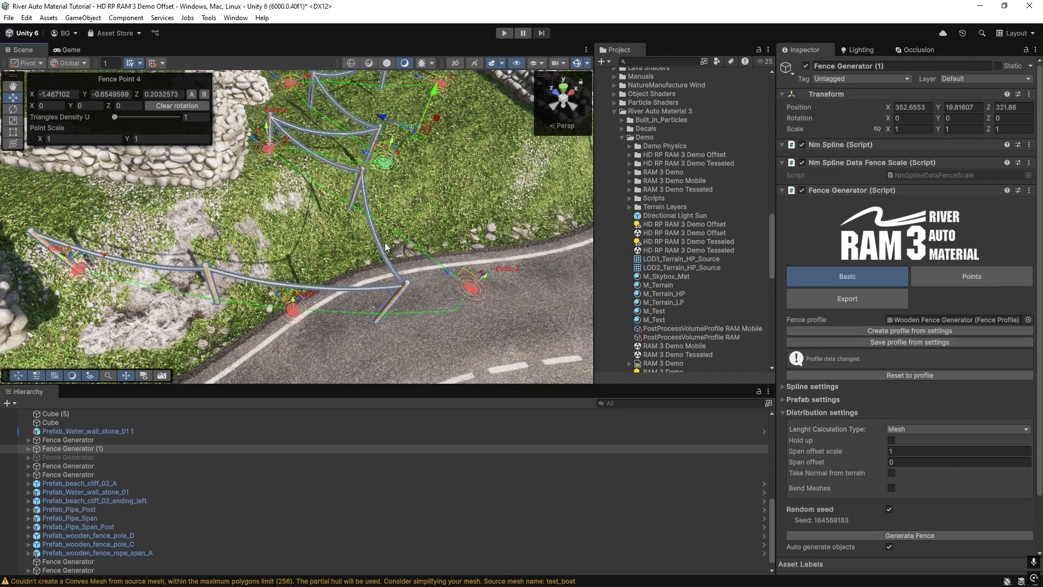
pyautogui.moveTo(386, 247); pyautogui.dragTo(234, 307, button='right')
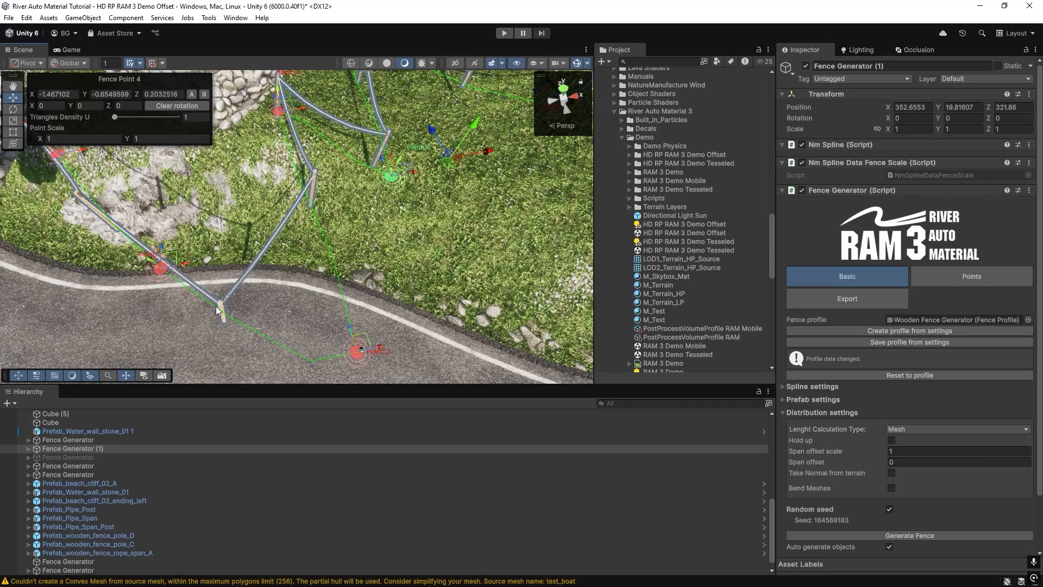
pyautogui.moveTo(266, 248); pyautogui.dragTo(262, 196, button='right')
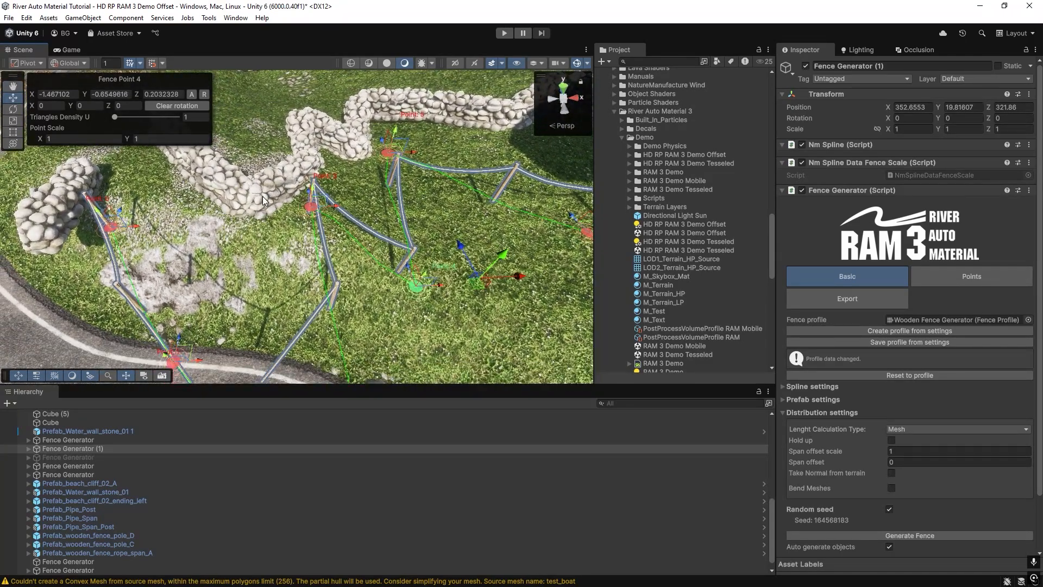
pyautogui.press('Delete')
# Select the stone wall generator, enable Bend Meshes and set its length calculation type to Spline.
pyautogui.click(263, 195)
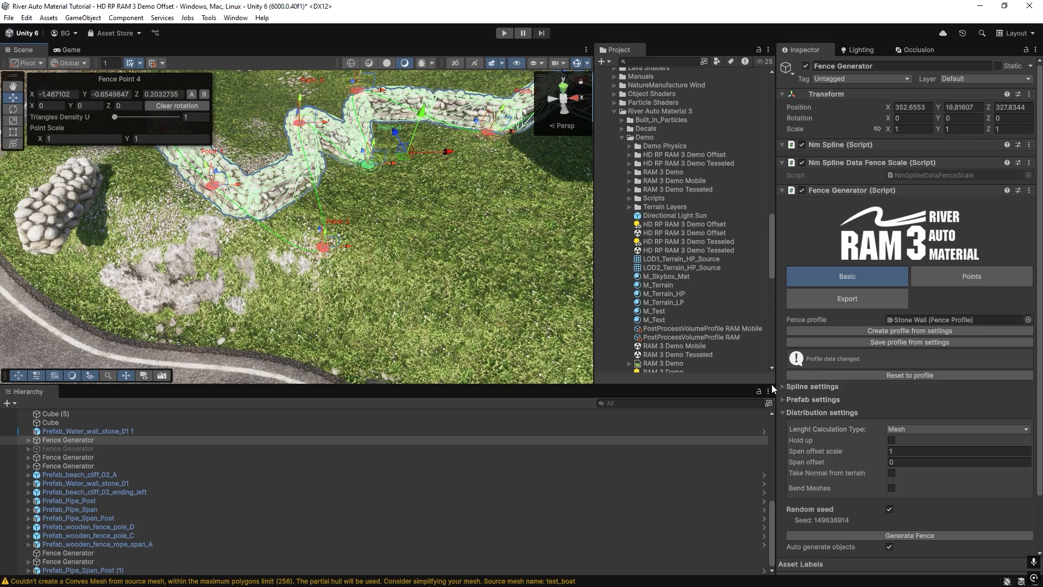
pyautogui.click(892, 488)
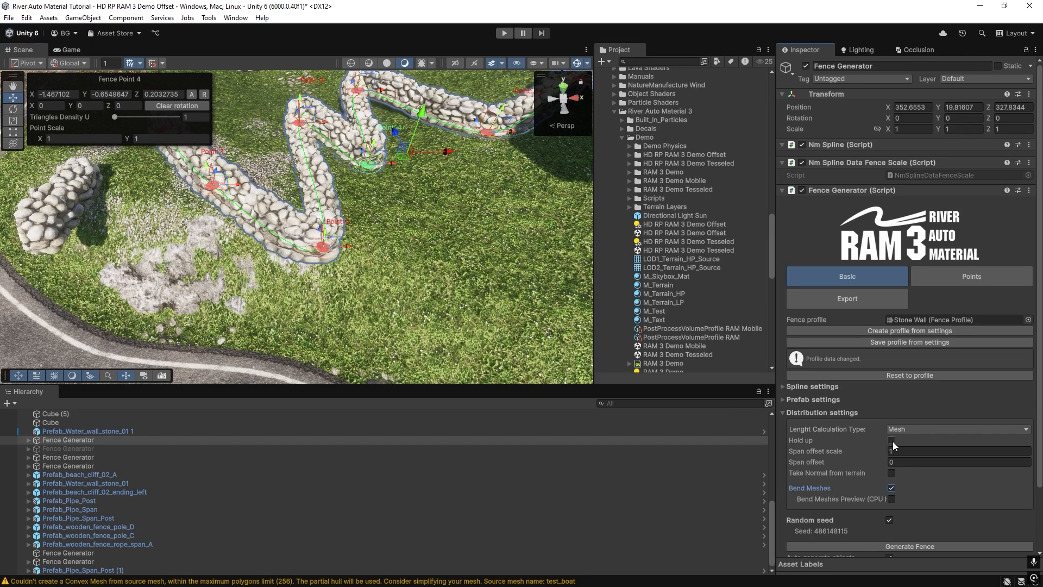
pyautogui.click(906, 442)
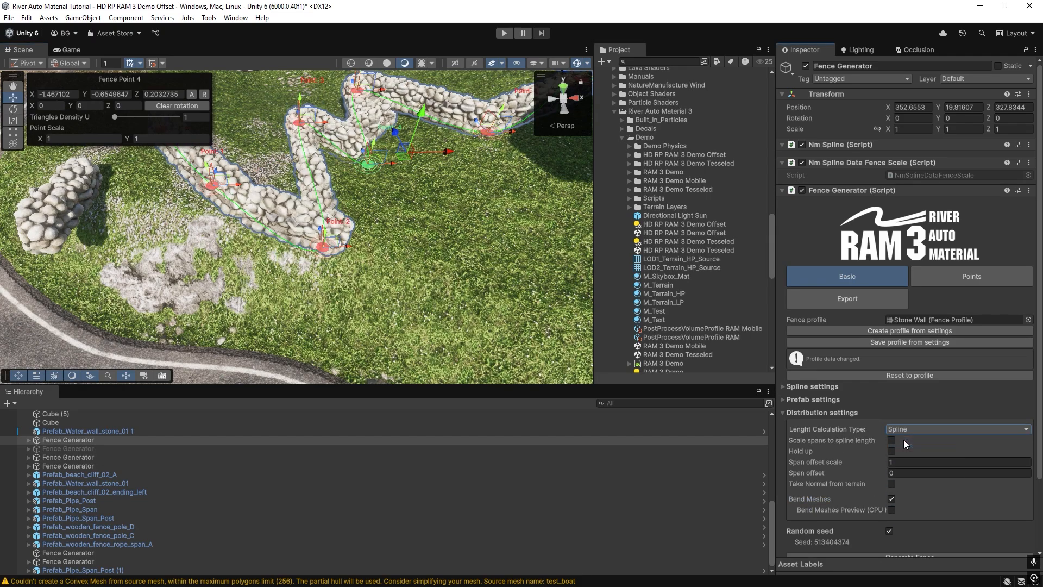
pyautogui.moveTo(226, 266); pyautogui.dragTo(463, 349, button='right')
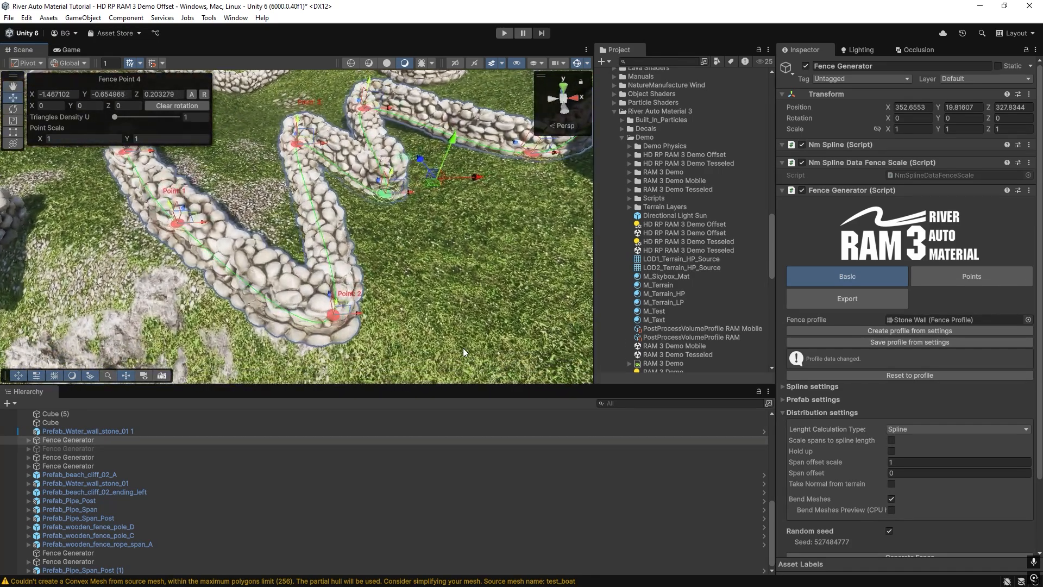
# Disable Bend Meshes to compare the wall's corners and slopes, and enable it again.
pyautogui.click(894, 498)
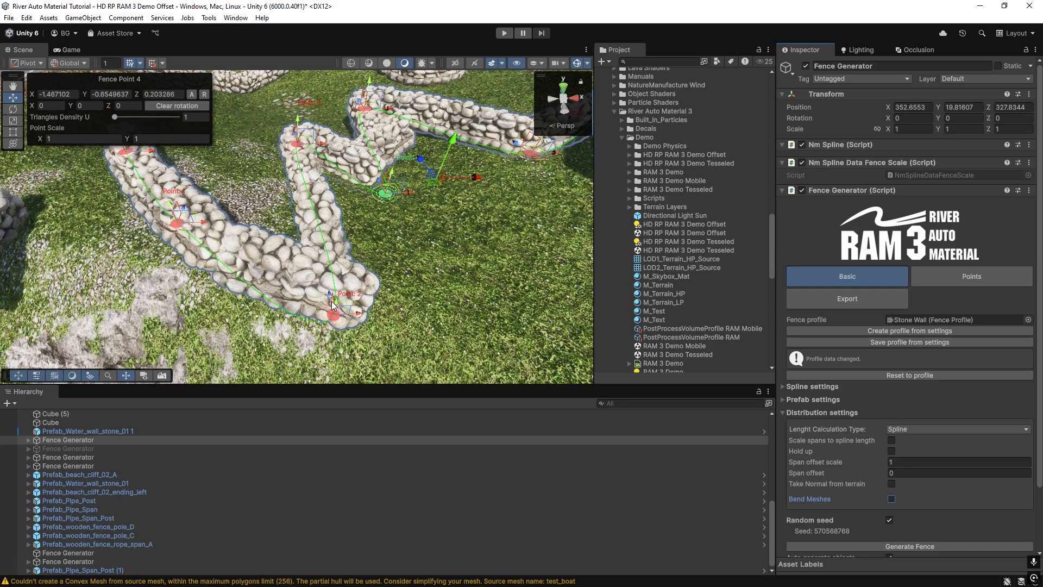
pyautogui.moveTo(311, 289); pyautogui.dragTo(278, 206, button='right')
pyautogui.moveTo(301, 258); pyautogui.dragTo(36, 302, button='right')
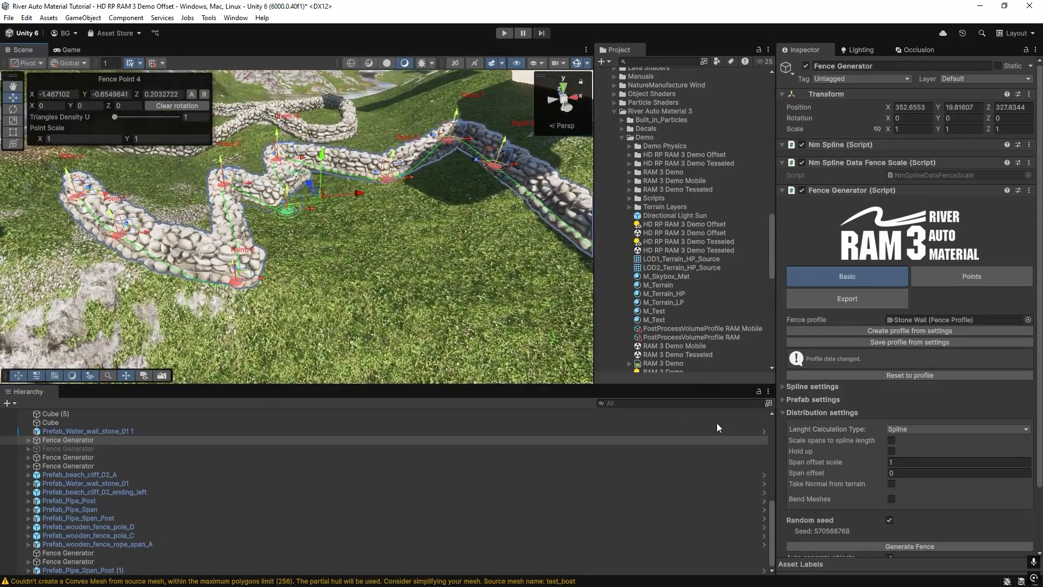
pyautogui.click(892, 498)
pyautogui.moveTo(321, 262); pyautogui.dragTo(365, 267, button='right')
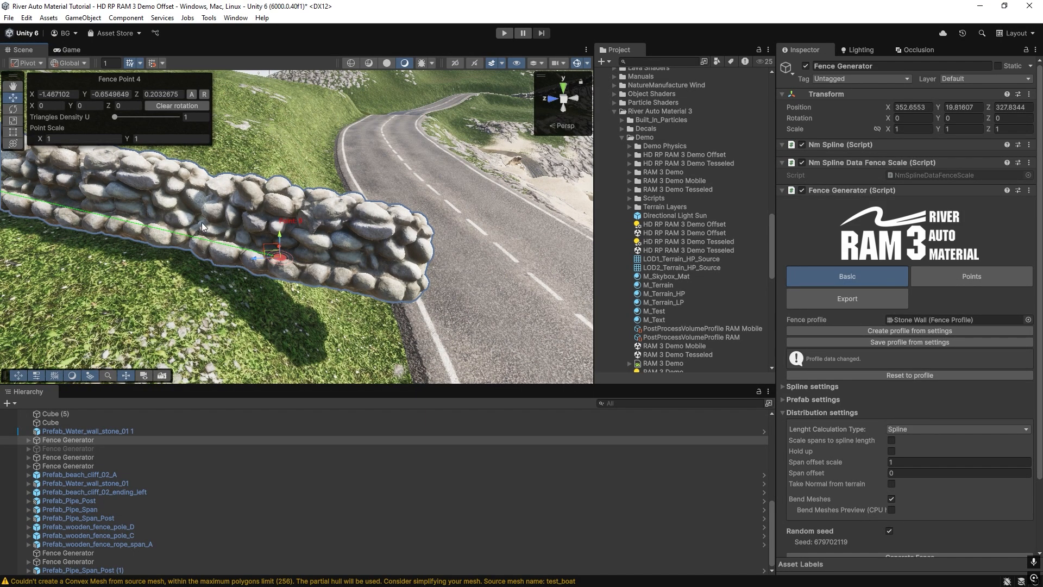
# Enable Scale spans to spline length for the stone wall and inspect the wall along the spline.
pyautogui.moveTo(412, 273); pyautogui.dragTo(389, 315, button='right')
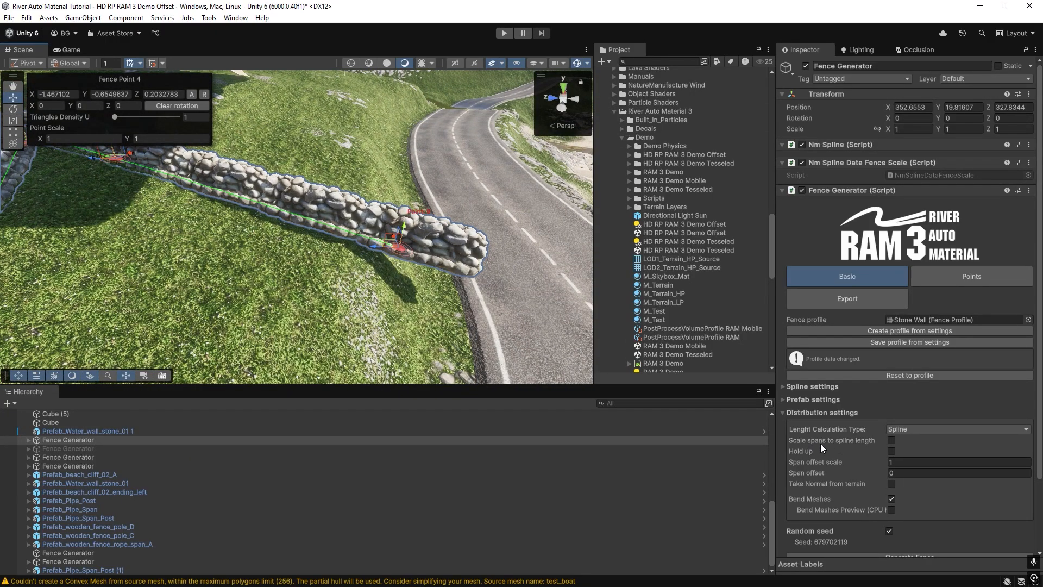
pyautogui.click(891, 440)
pyautogui.moveTo(429, 287); pyautogui.dragTo(416, 280, button='right')
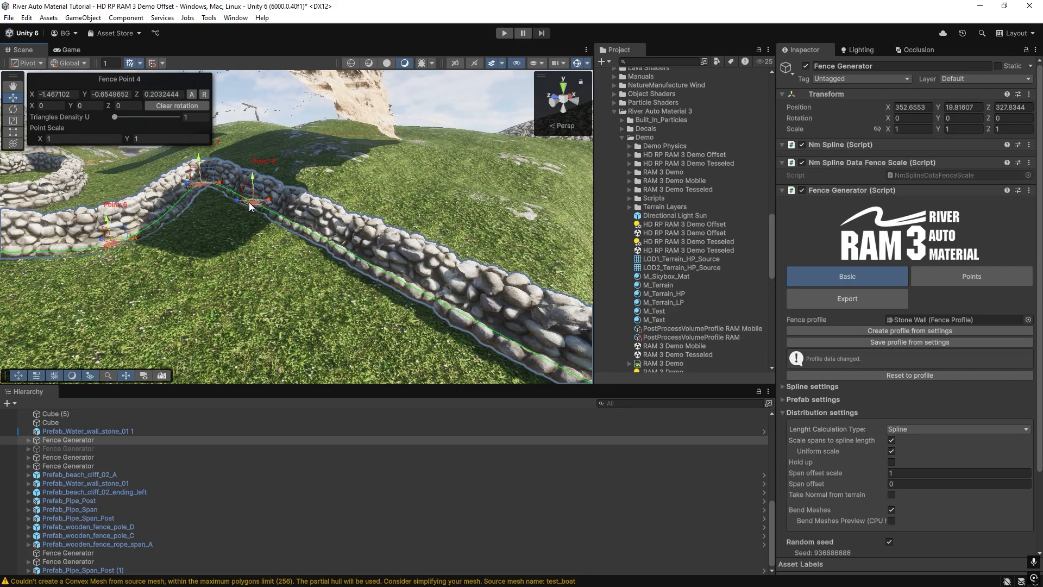
pyautogui.moveTo(249, 206); pyautogui.dragTo(433, 294, button='right')
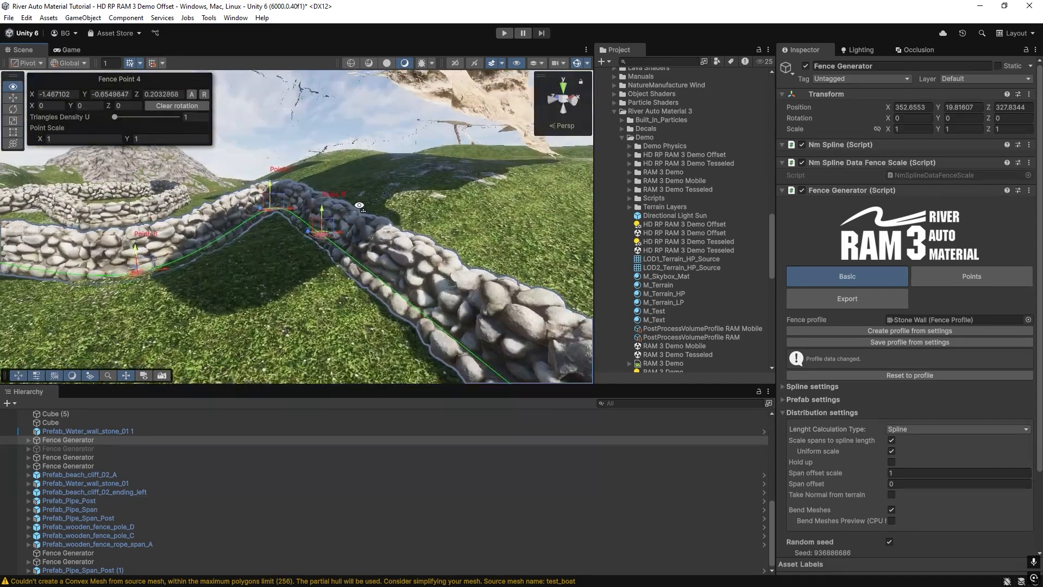
# Turn off Uniform scale for the stone wall's spans, compare the wall's sections between points, and turn it on again.
pyautogui.click(891, 451)
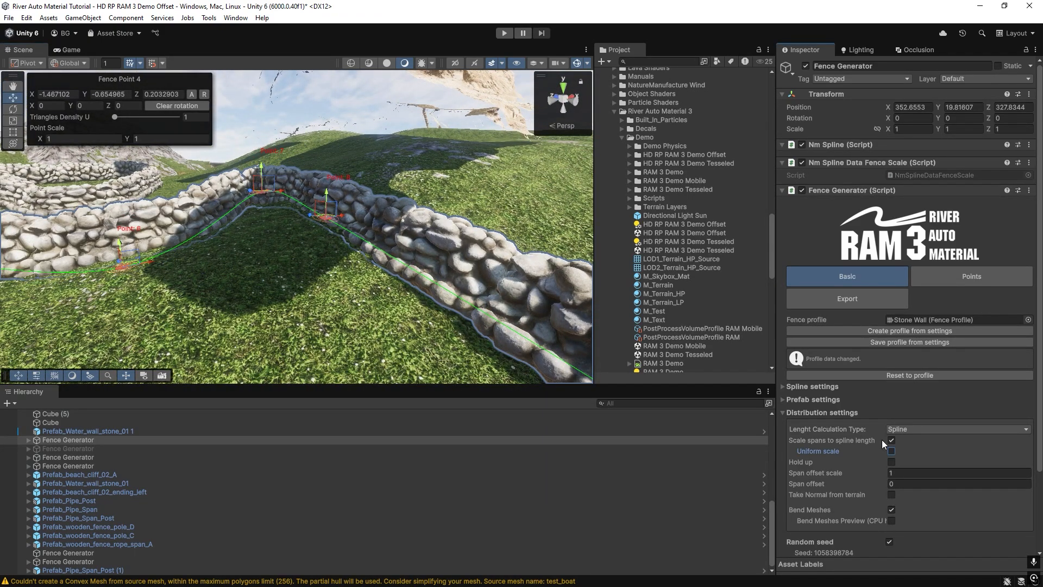
pyautogui.moveTo(348, 272); pyautogui.dragTo(279, 245, button='right')
pyautogui.click(347, 192)
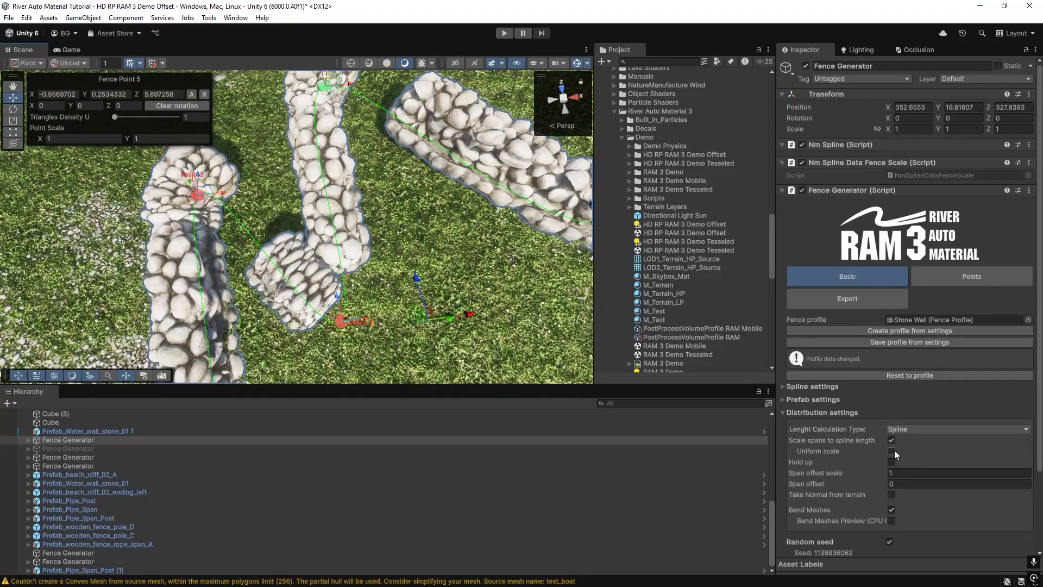
pyautogui.click(891, 451)
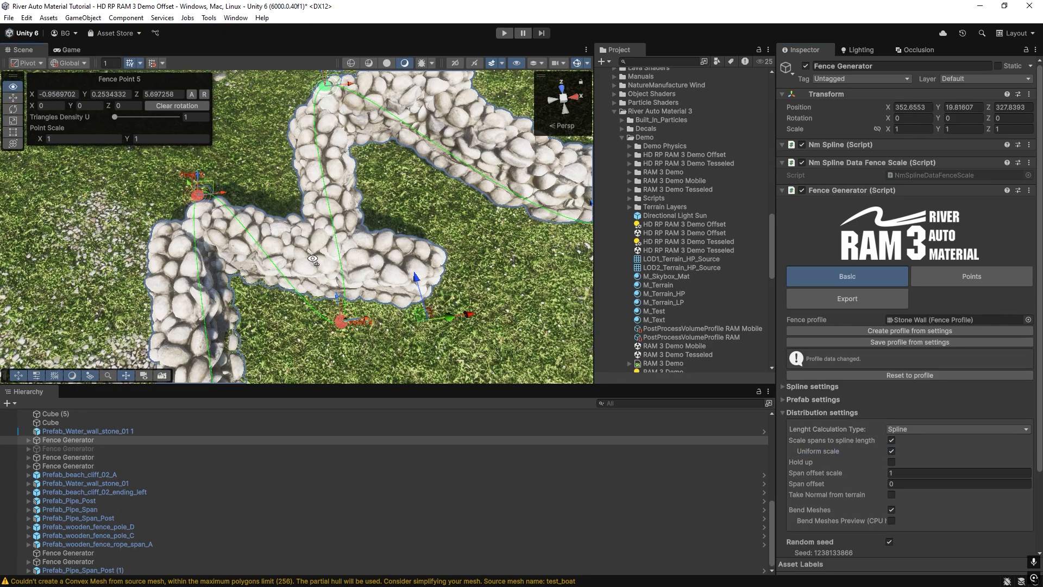
pyautogui.moveTo(313, 259); pyautogui.dragTo(423, 246, button='right')
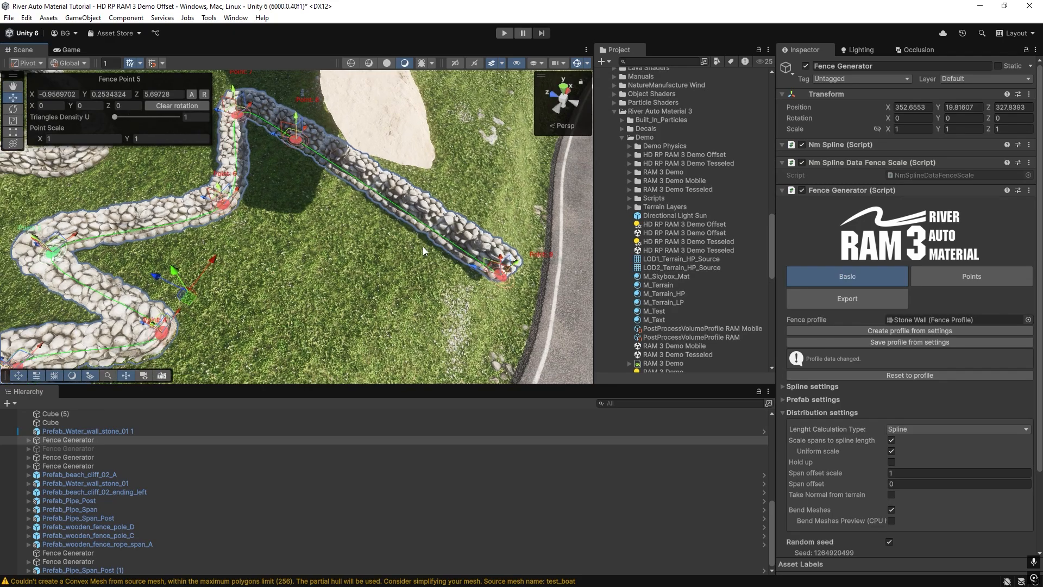
# Disable Uniform scale once more to inspect the stone wall's bends from other angles, and restore it.
pyautogui.moveTo(324, 177); pyautogui.dragTo(180, 185, button='right')
pyautogui.moveTo(192, 275); pyautogui.dragTo(276, 248, button='right')
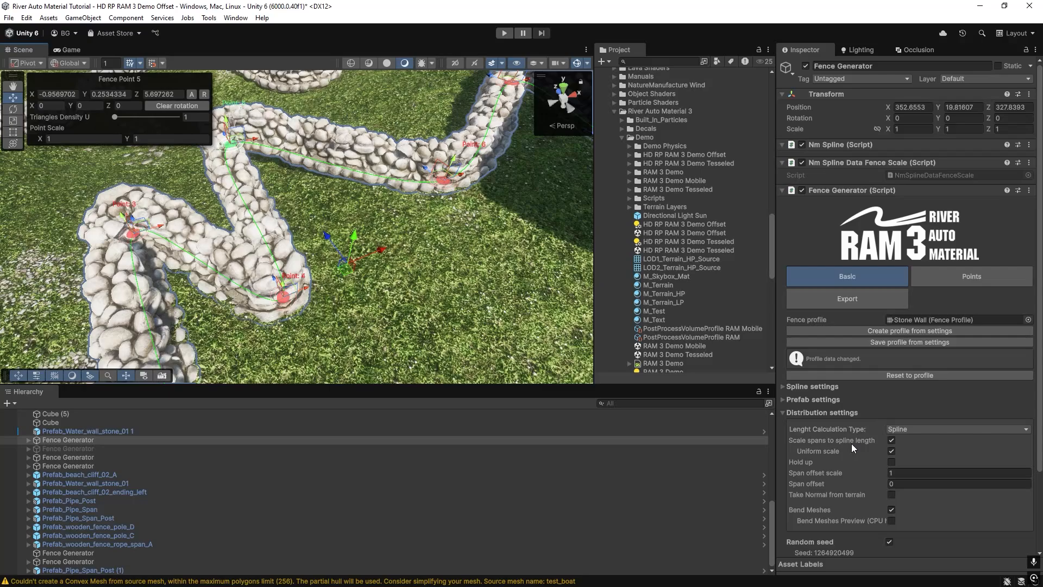
pyautogui.click(891, 452)
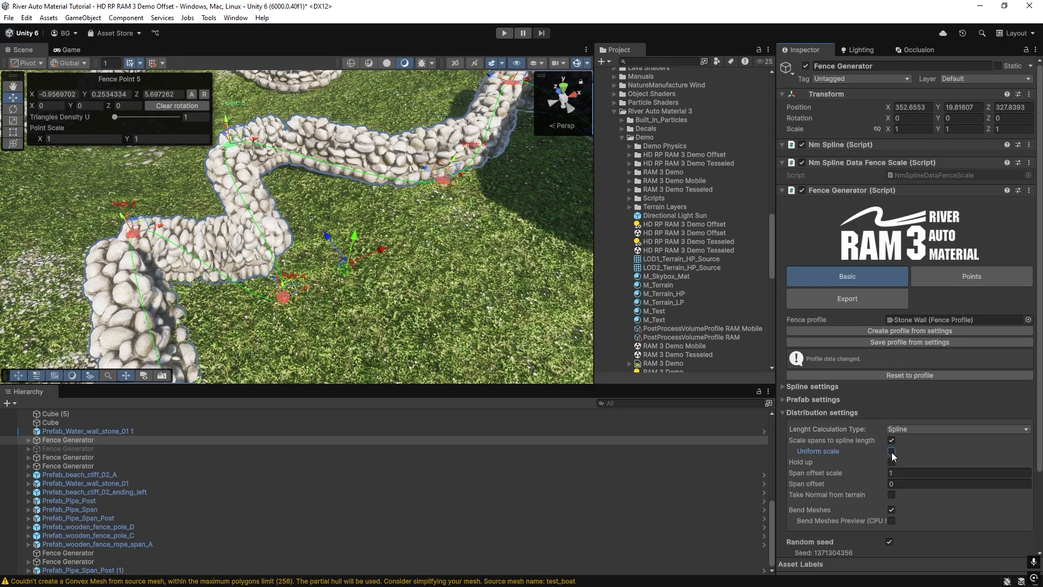
pyautogui.moveTo(292, 241); pyautogui.dragTo(302, 183, button='right')
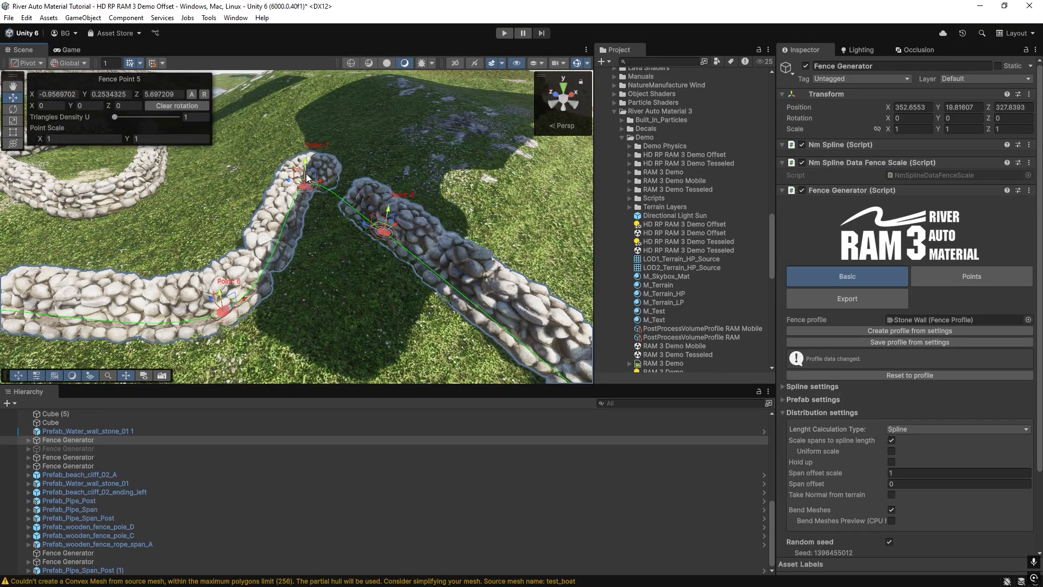
pyautogui.moveTo(380, 232); pyautogui.dragTo(422, 222, button='right')
pyautogui.click(891, 451)
# Enable Hold up for the stone wall and inspect its spans along the slope and over the road.
pyautogui.moveTo(365, 241); pyautogui.dragTo(330, 251, button='right')
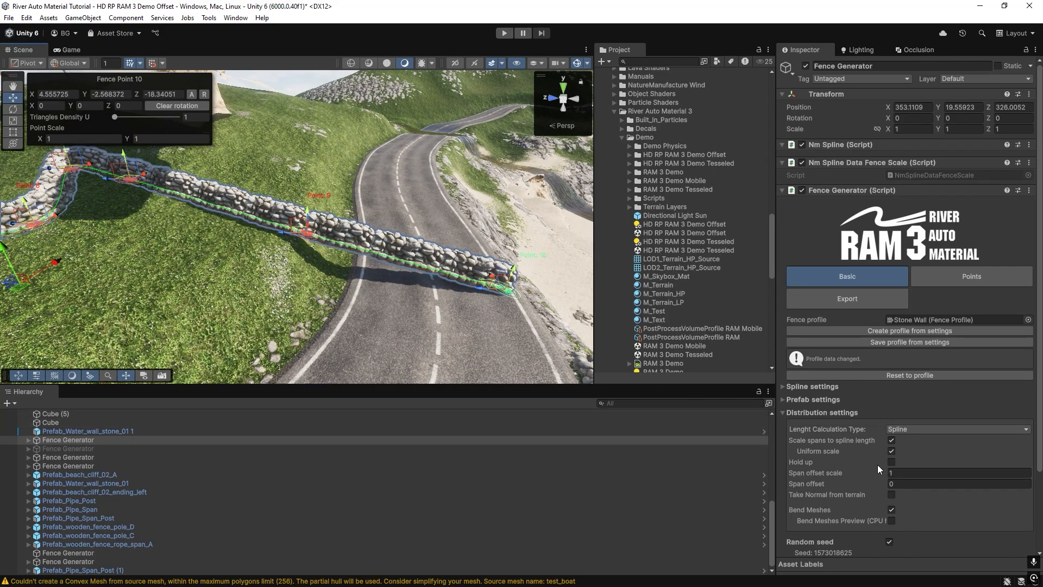
pyautogui.click(892, 462)
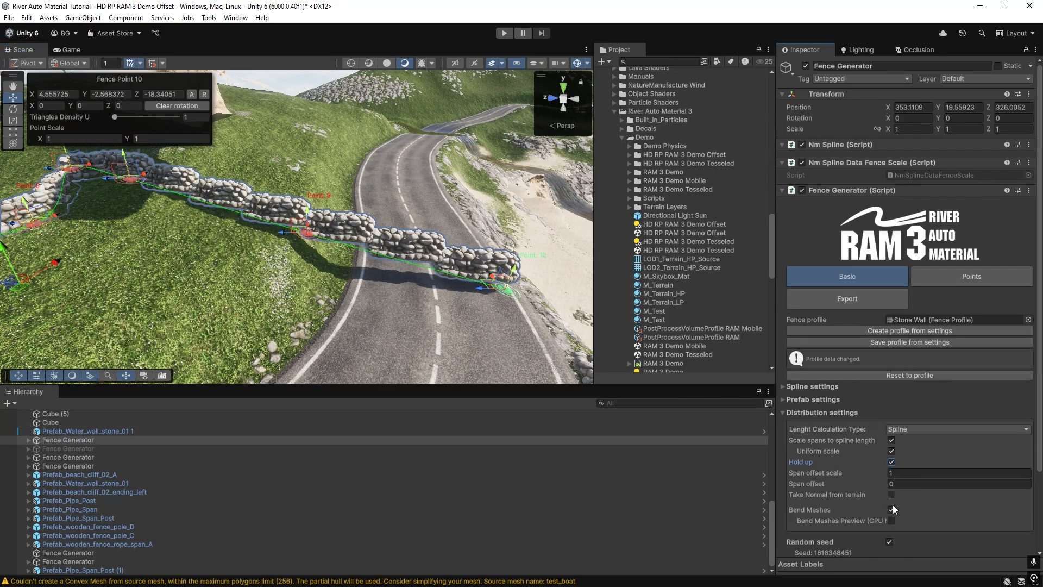
pyautogui.moveTo(380, 231); pyautogui.dragTo(374, 250, button='right')
pyautogui.press('w')
pyautogui.moveTo(303, 255); pyautogui.dragTo(981, 279, button='right')
pyautogui.press('s')
# Disable Bend Meshes with Hold up on to compare the wall's spans on the slope, re-enable it and inspect the wall.
pyautogui.click(891, 509)
pyautogui.press('w')
pyautogui.press('s')
pyautogui.moveTo(307, 263); pyautogui.dragTo(393, 274, button='right')
pyautogui.press('w')
pyautogui.press('w')
pyautogui.moveTo(303, 242); pyautogui.dragTo(369, 288, button='right')
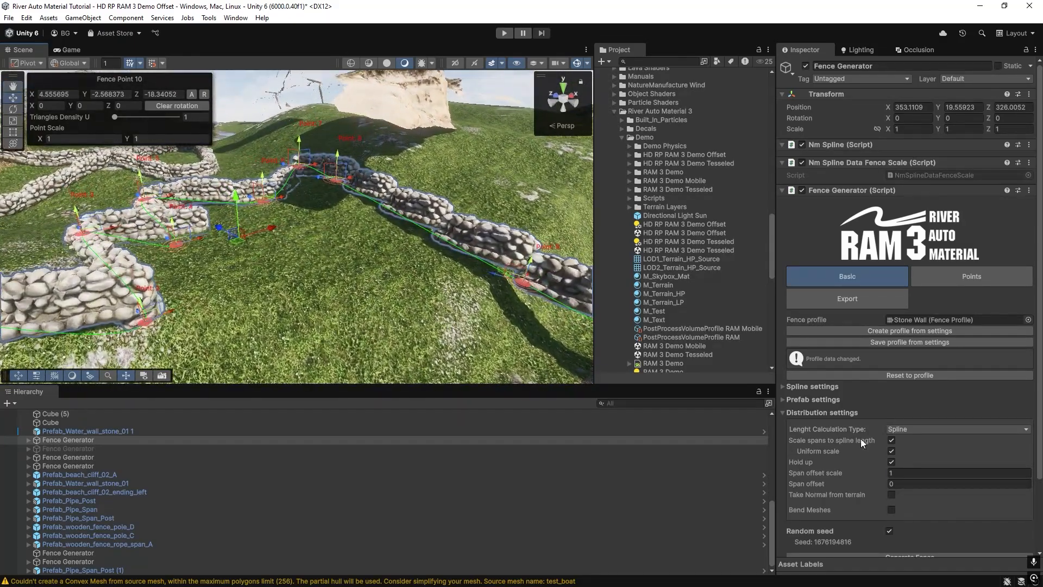
pyautogui.click(892, 510)
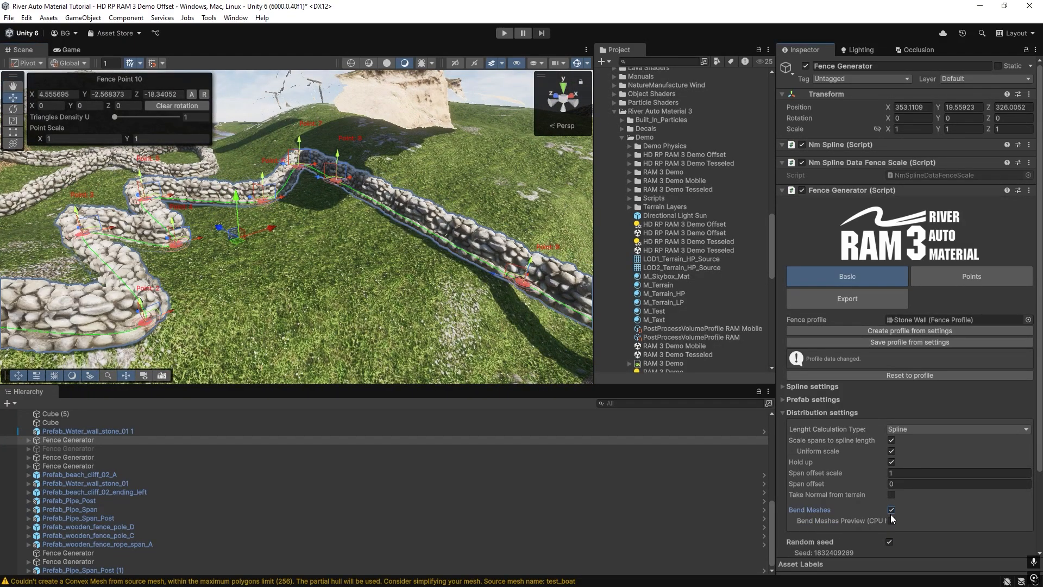
pyautogui.moveTo(294, 249); pyautogui.dragTo(187, 232, button='right')
pyautogui.moveTo(349, 178); pyautogui.dragTo(484, 249, button='right')
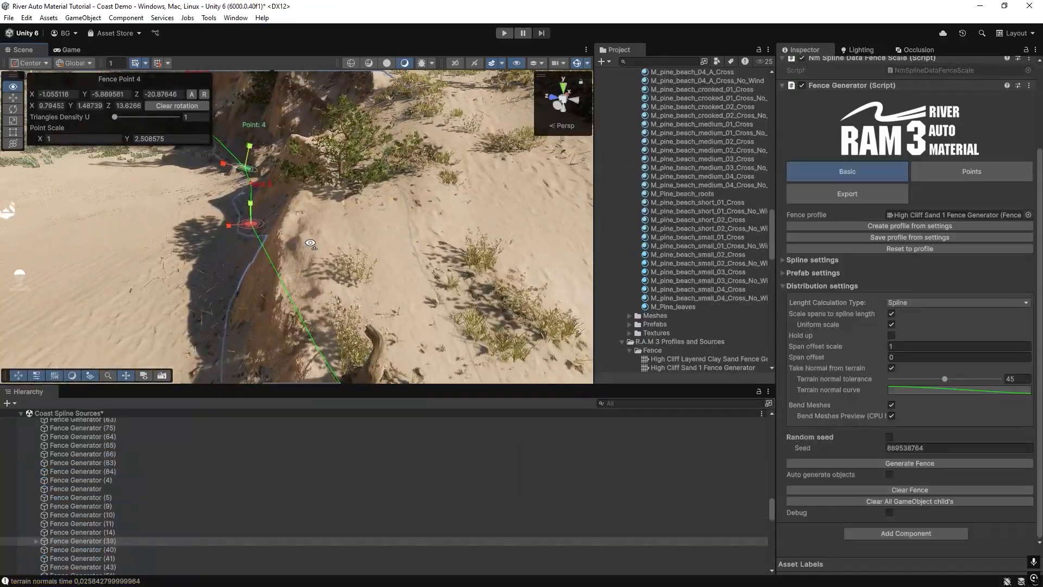
pyautogui.moveTo(310, 244); pyautogui.dragTo(270, 204, button='right')
pyautogui.moveTo(360, 258); pyautogui.dragTo(1038, 234, button='right')
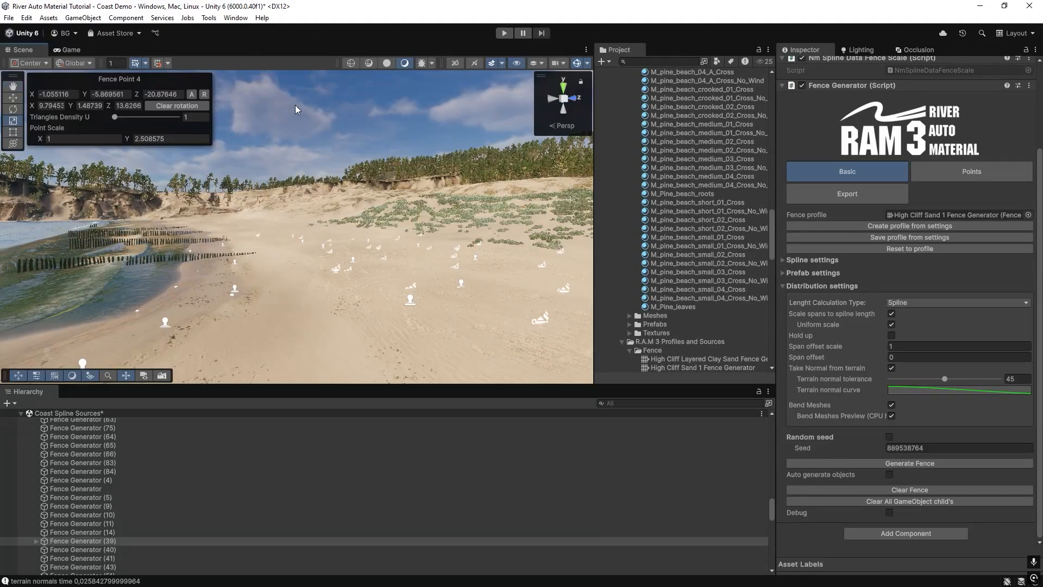
# Explore the Coast Demo beach and select the fence generator that builds the high sand cliff, viewing its edge around points 4 and 5.
pyautogui.moveTo(296, 110); pyautogui.dragTo(391, 199, button='right')
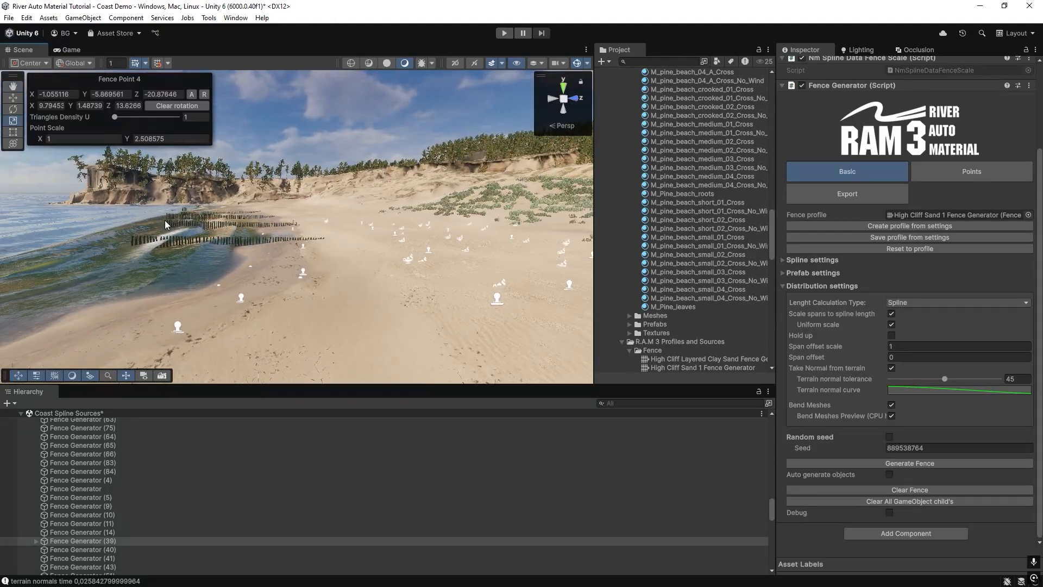
pyautogui.moveTo(166, 224); pyautogui.dragTo(194, 223, button='right')
pyautogui.moveTo(426, 212); pyautogui.dragTo(483, 212, button='right')
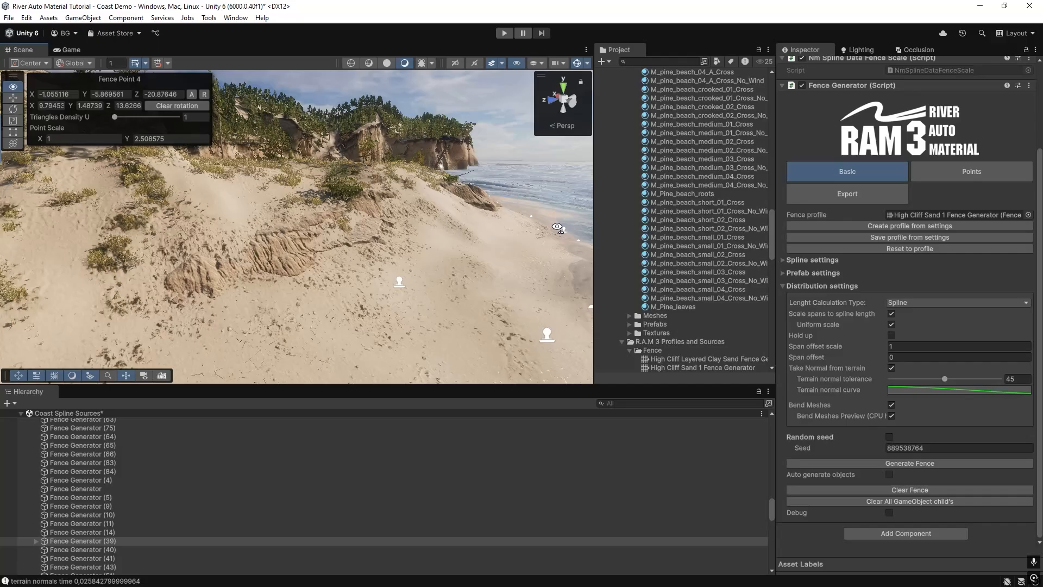
pyautogui.click(268, 250)
pyautogui.moveTo(268, 249); pyautogui.dragTo(245, 265, button='right')
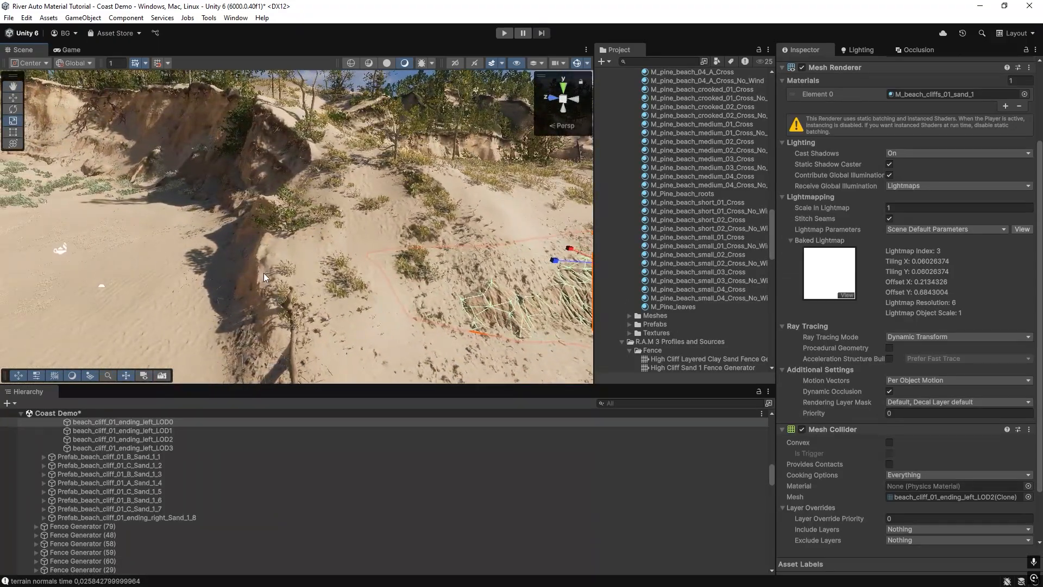
pyautogui.click(264, 270)
pyautogui.moveTo(362, 191); pyautogui.dragTo(314, 172, button='right')
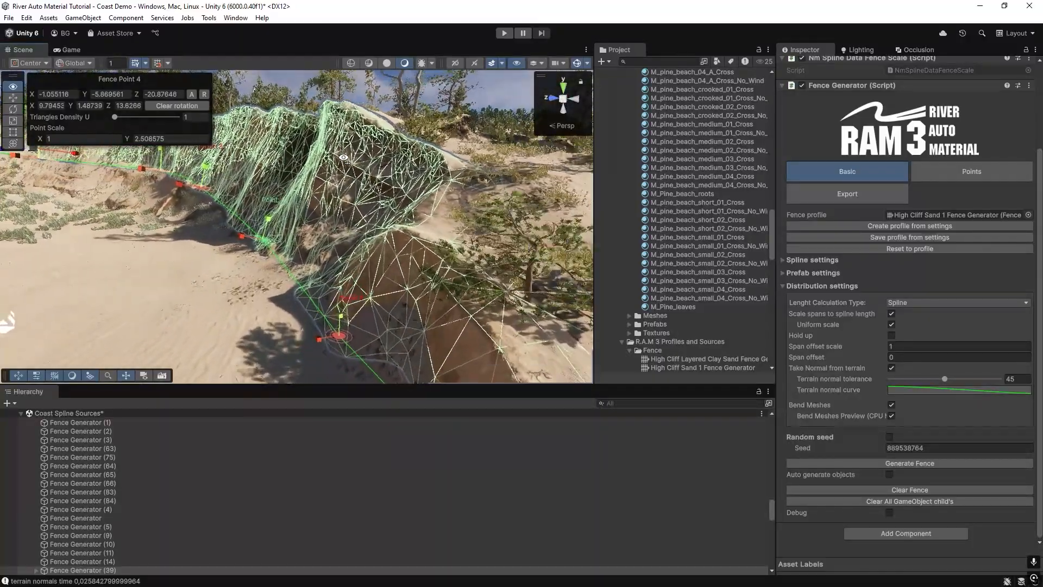
pyautogui.moveTo(345, 161); pyautogui.dragTo(359, 216, button='right')
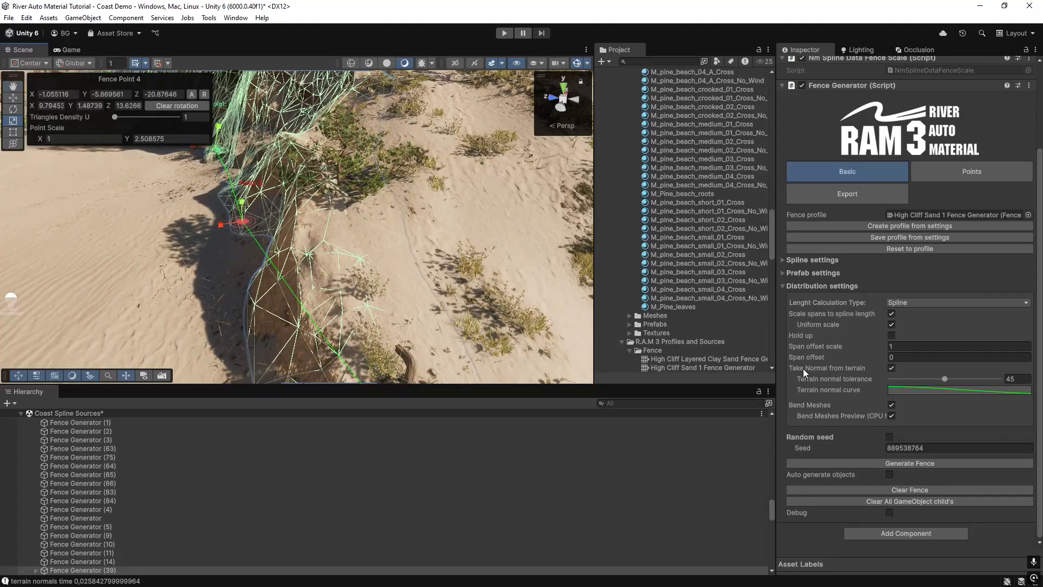
pyautogui.moveTo(280, 235); pyautogui.dragTo(403, 231, button='right')
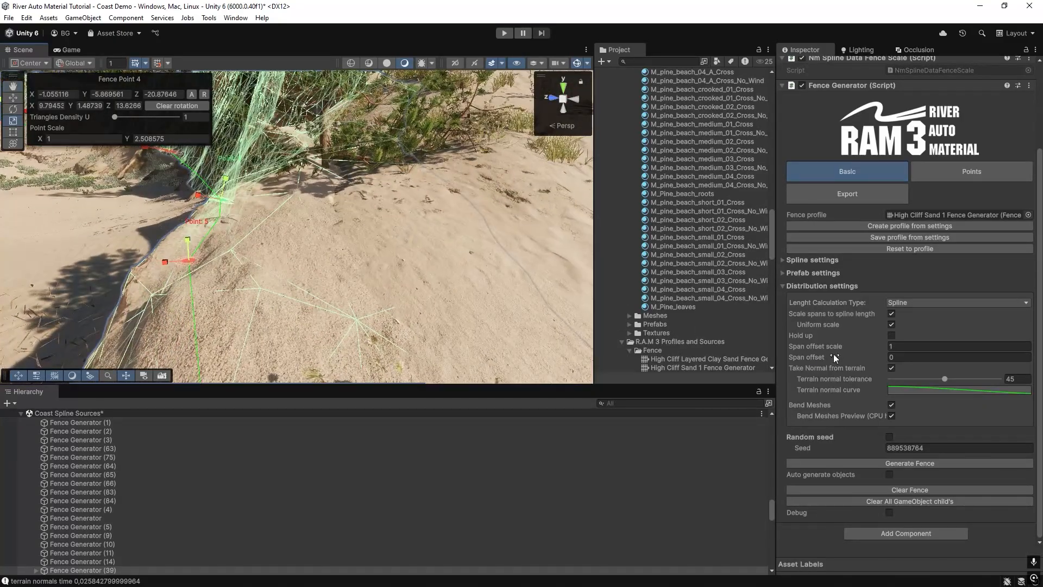
# Disable Take Normal from terrain for the sand cliff, regenerate the fence and inspect where the cliff top meets the terrain.
pyautogui.click(891, 368)
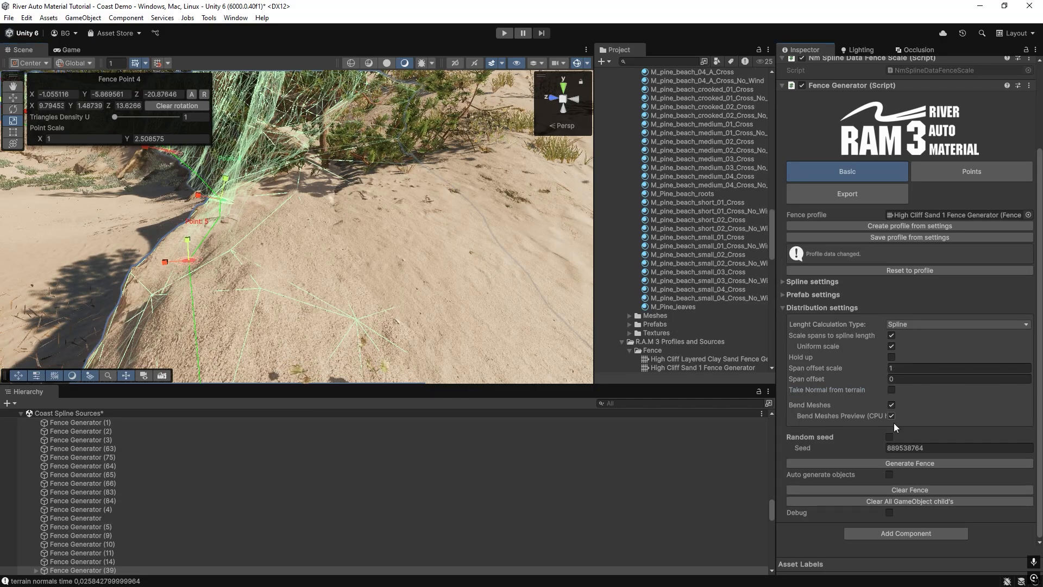
pyautogui.click(911, 463)
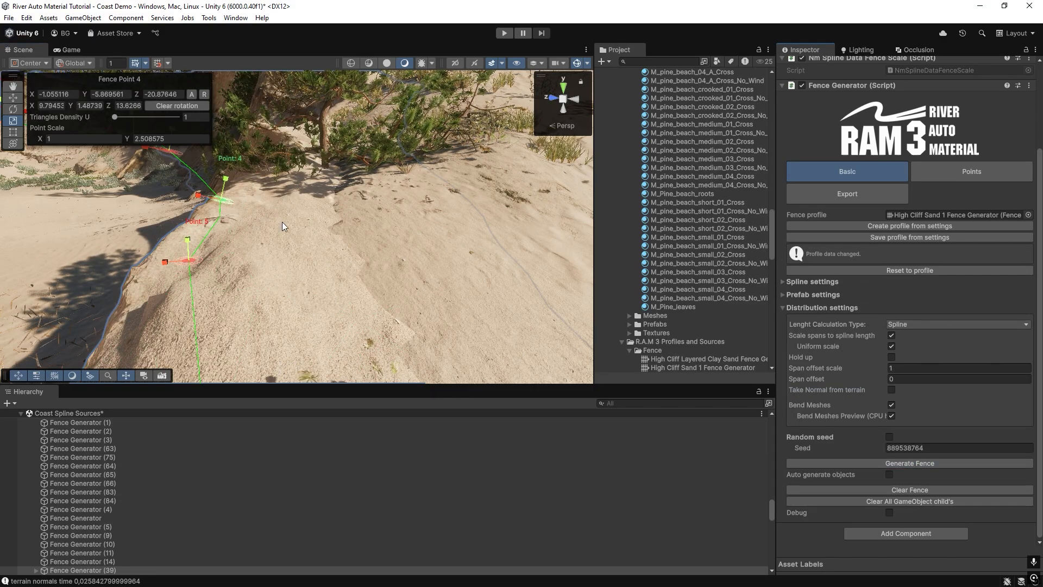
pyautogui.moveTo(375, 304); pyautogui.dragTo(339, 226, button='right')
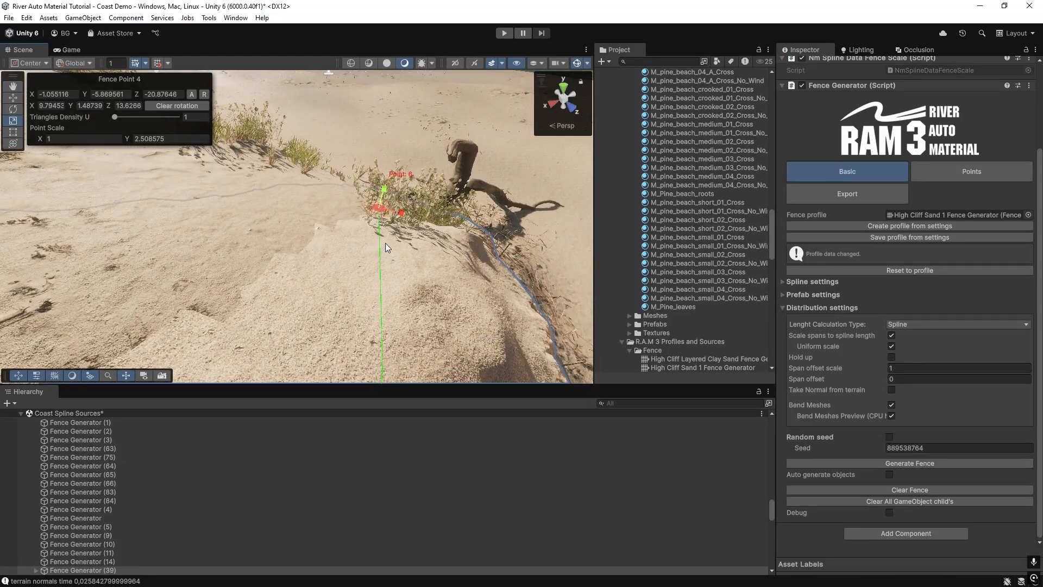
pyautogui.moveTo(386, 243)
pyautogui.mouseDown(button='right')
pyautogui.moveTo(402, 225)
pyautogui.moveTo(400, 319)
pyautogui.moveTo(395, 215)
pyautogui.moveTo(359, 232)
pyautogui.moveTo(317, 229)
pyautogui.moveTo(393, 240)
pyautogui.moveTo(331, 230)
pyautogui.moveTo(377, 238)
pyautogui.moveTo(636, 201)
pyautogui.moveTo(32, 217)
pyautogui.moveTo(546, 250)
pyautogui.moveTo(492, 187)
pyautogui.moveTo(467, 217)
pyautogui.moveTo(405, 217)
pyautogui.moveTo(679, 187)
pyautogui.moveTo(998, 178)
pyautogui.moveTo(955, 169)
pyautogui.moveTo(200, 216)
pyautogui.moveTo(544, 290)
pyautogui.mouseUp(button='right')
# Select a shore sand mask decal on the cliff top, look around the edge, and reselect the cliff's fence generator.
pyautogui.click(383, 187)
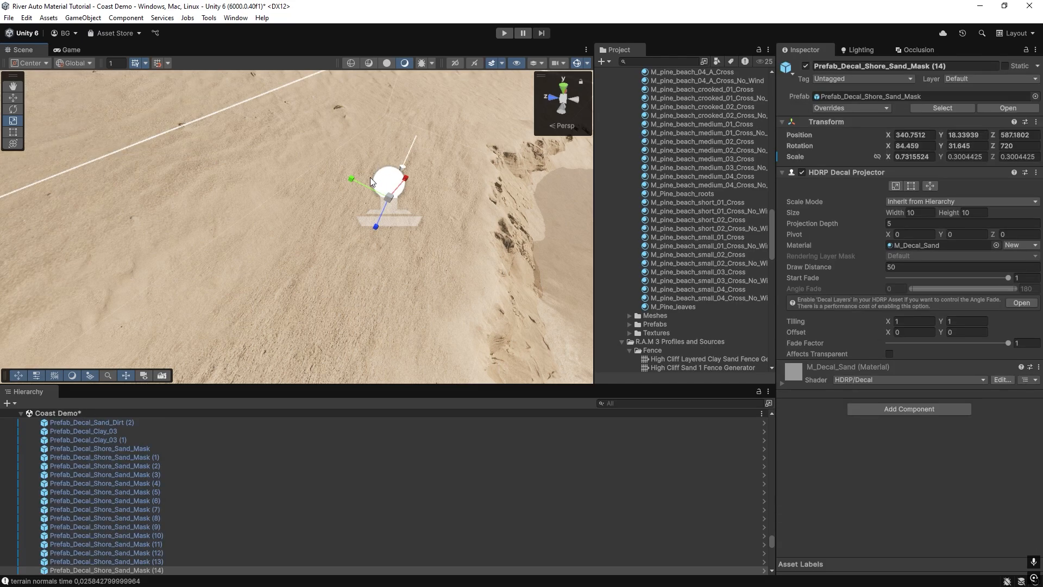
pyautogui.moveTo(354, 194); pyautogui.dragTo(287, 288)
pyautogui.click(380, 190)
pyautogui.moveTo(298, 239); pyautogui.dragTo(246, 167, button='right')
pyautogui.moveTo(249, 188); pyautogui.dragTo(402, 260, button='right')
pyautogui.click(360, 233)
pyautogui.scroll(-4, 840, 379)
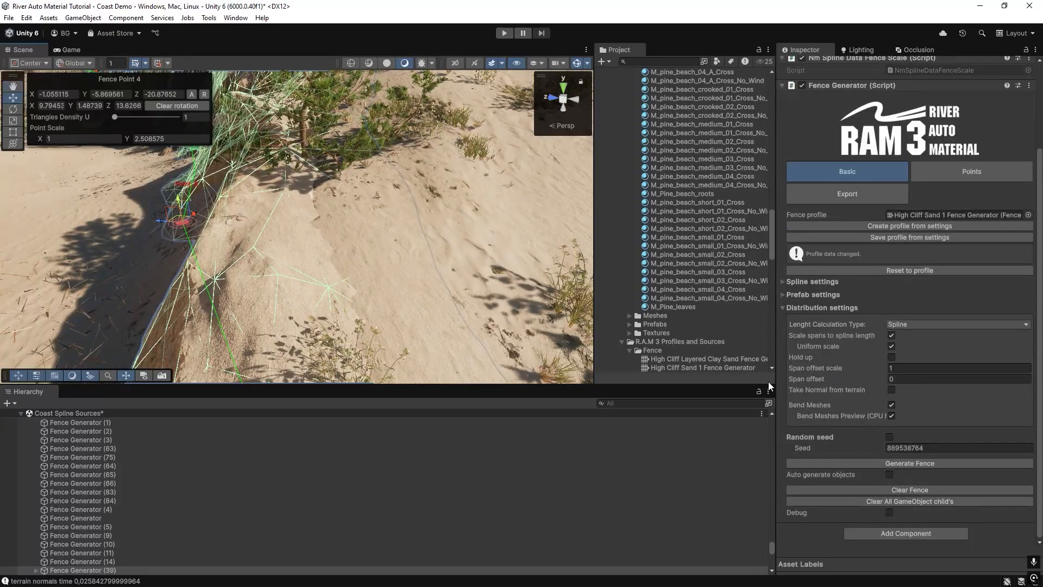
# Enable Take Normal from terrain for the sand cliff, regenerate the fence and inspect its blend with the terrain.
pyautogui.click(891, 390)
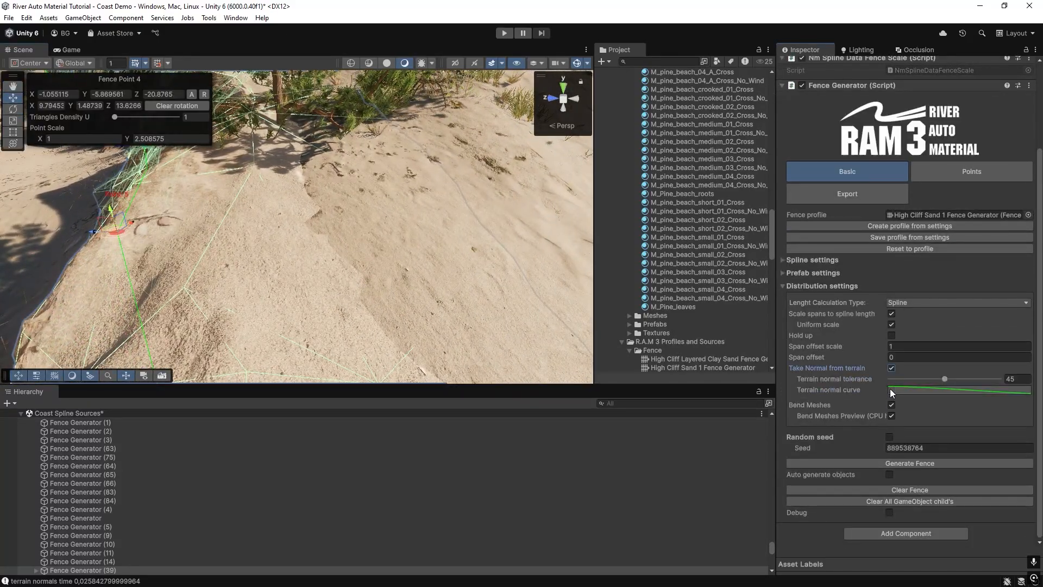
pyautogui.click(899, 462)
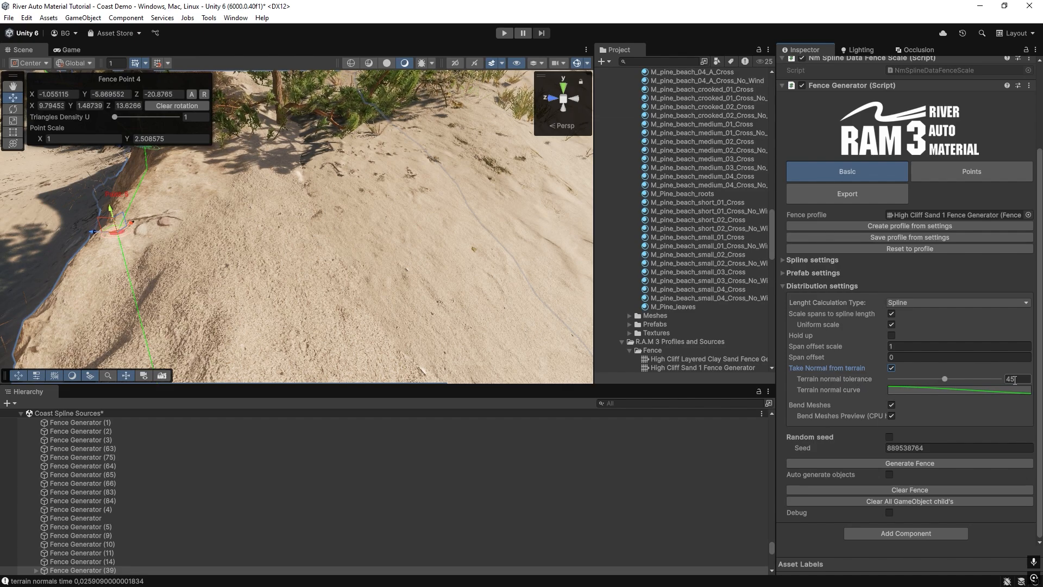
pyautogui.press('w')
pyautogui.moveTo(318, 225); pyautogui.dragTo(299, 228, button='right')
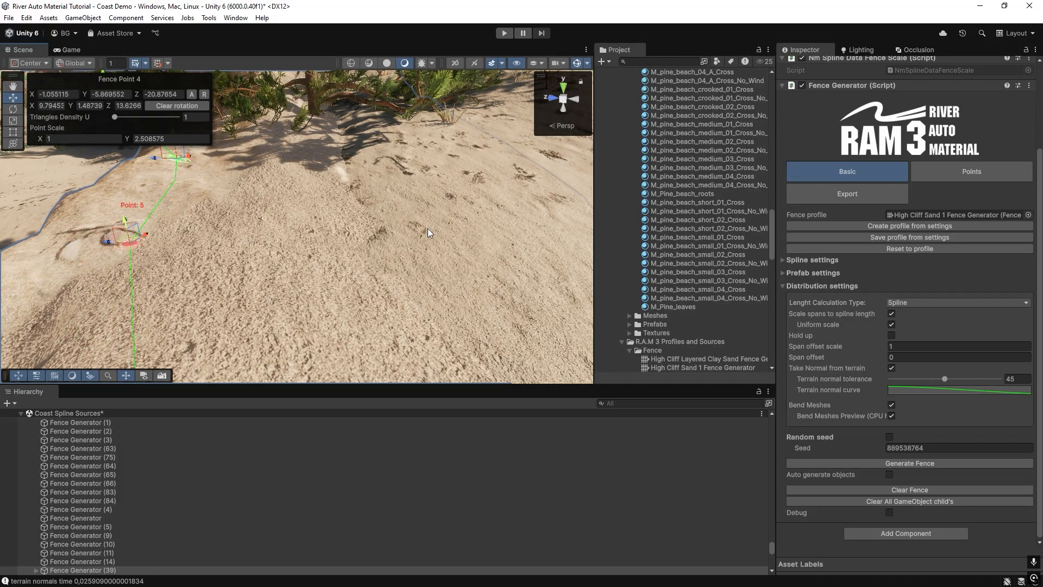
pyautogui.moveTo(428, 228); pyautogui.dragTo(417, 190, button='right')
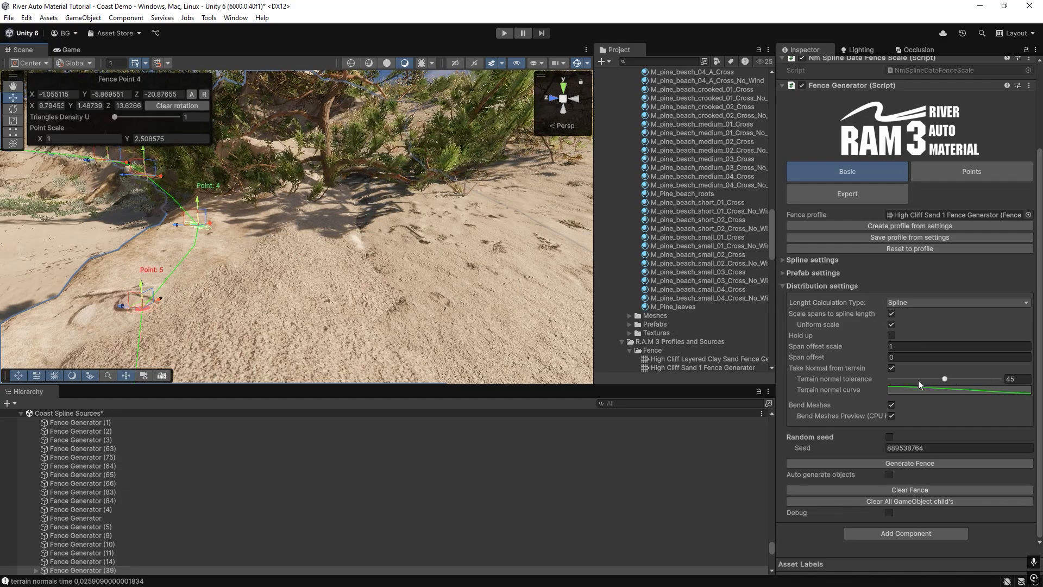
pyautogui.moveTo(307, 209); pyautogui.dragTo(338, 247, button='right')
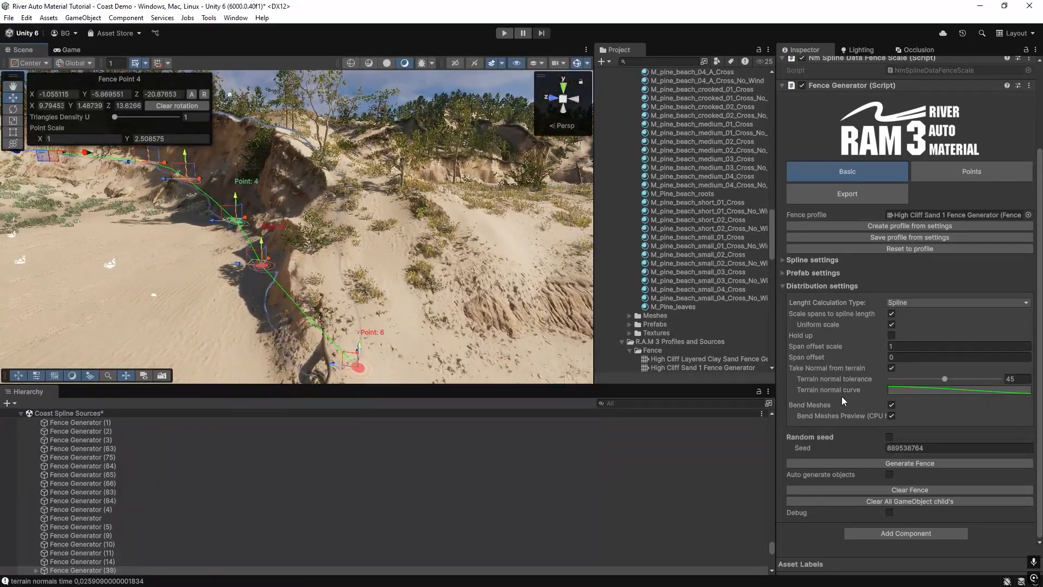
# Open the Terrain normal curve for viewing and examine the cliff's upper surface near its spline points.
pyautogui.click(914, 390)
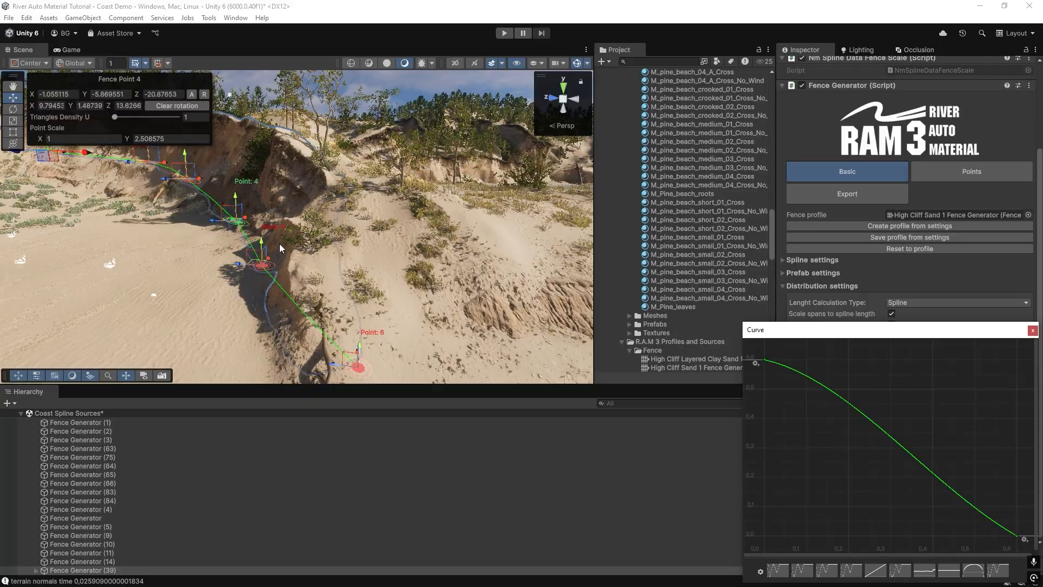
pyautogui.moveTo(281, 248)
pyautogui.mouseDown(button='right')
pyautogui.moveTo(340, 192)
pyautogui.moveTo(236, 203)
pyautogui.moveTo(231, 249)
pyautogui.moveTo(263, 234)
pyautogui.mouseUp(button='right')
pyautogui.press('w')
pyautogui.press('s')
pyautogui.press('w')
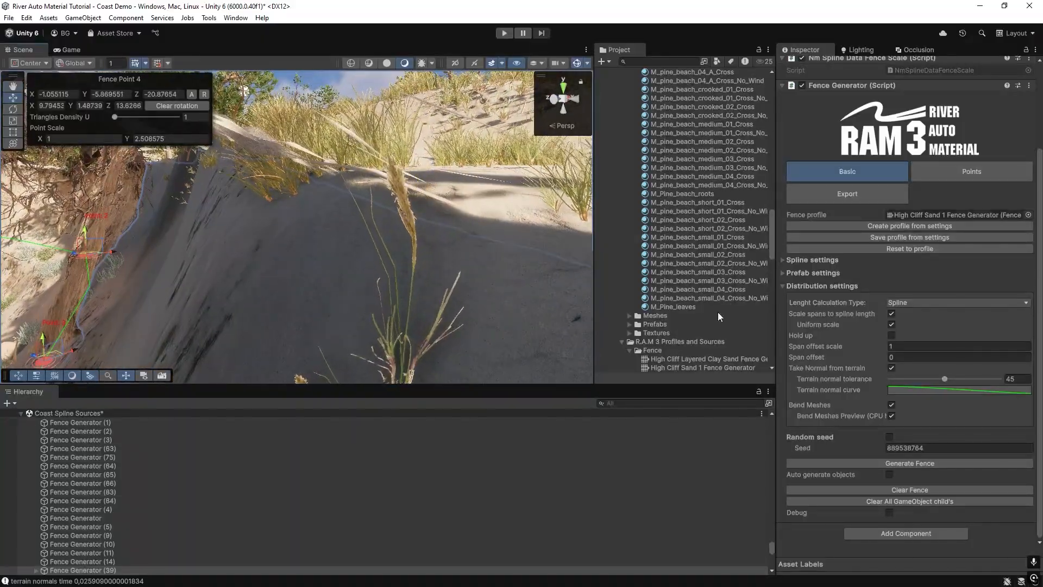
pyautogui.moveTo(295, 270); pyautogui.dragTo(368, 292, button='right')
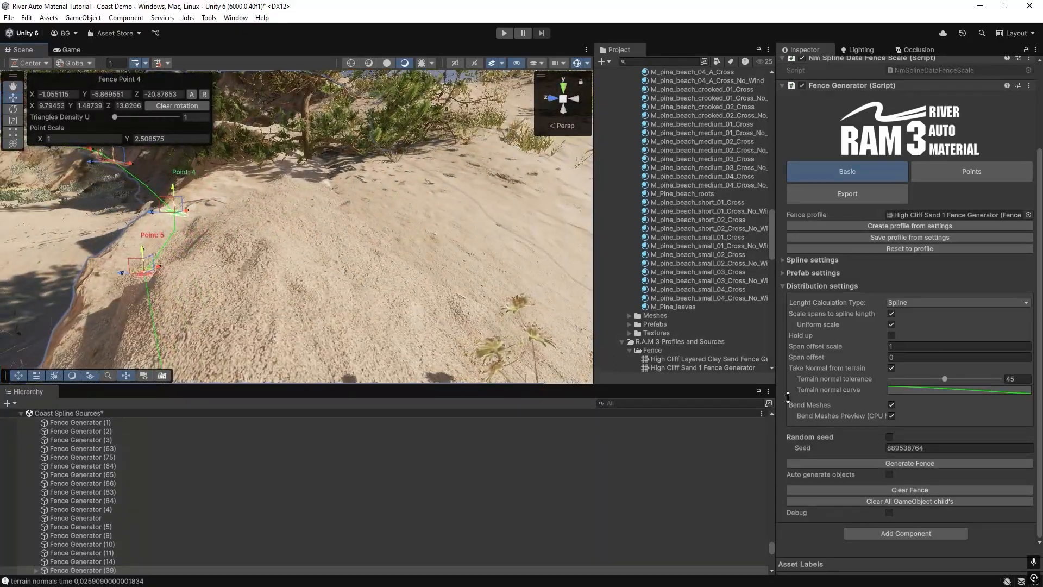
# Set the value of the Terrain normal curve's first key, at time 0, to 1.
pyautogui.click(913, 389)
pyautogui.rightClick(765, 358)
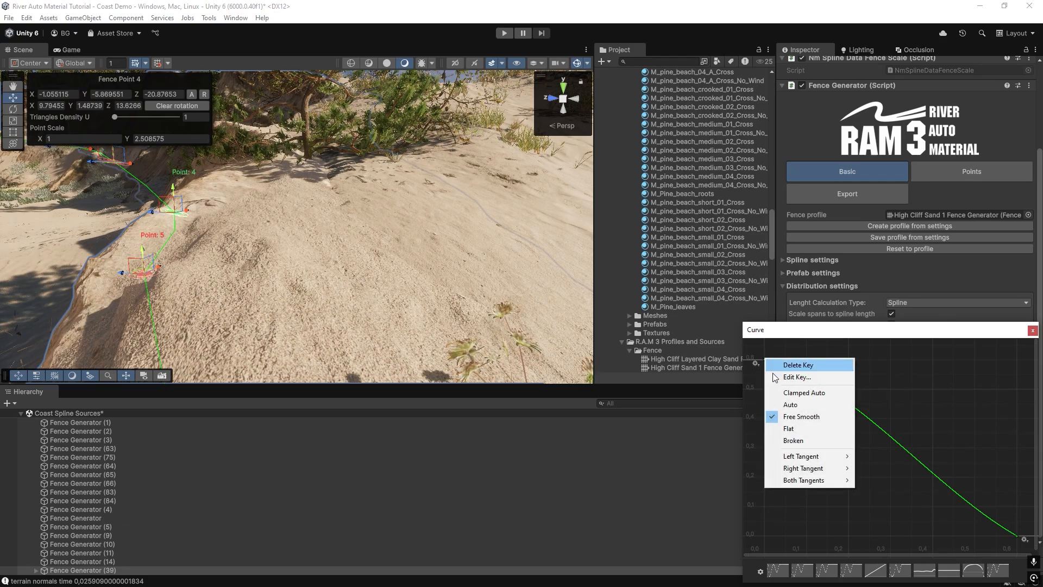
pyautogui.click(796, 377)
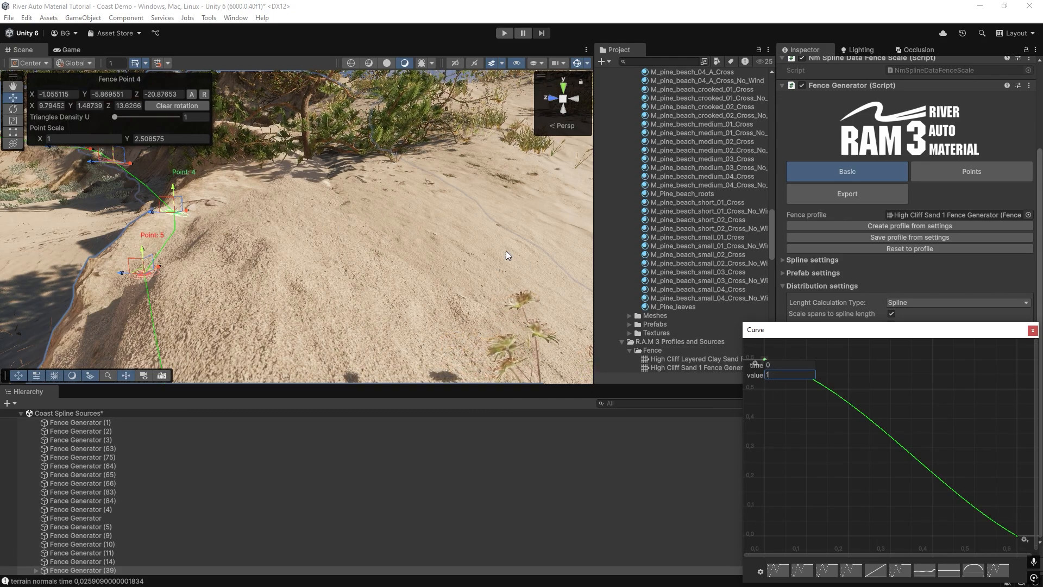
pyautogui.press('Return')
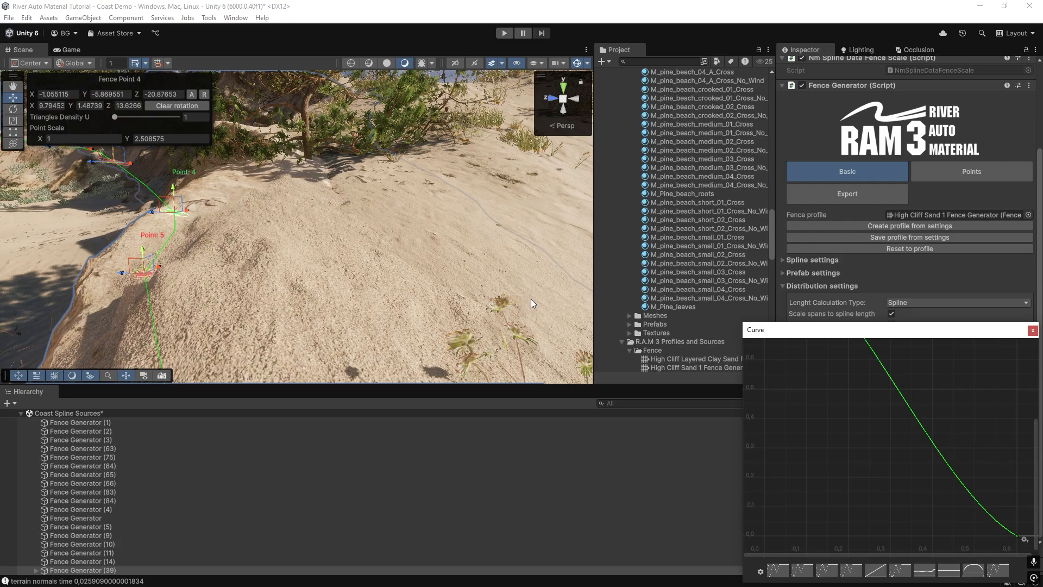
pyautogui.click(1032, 331)
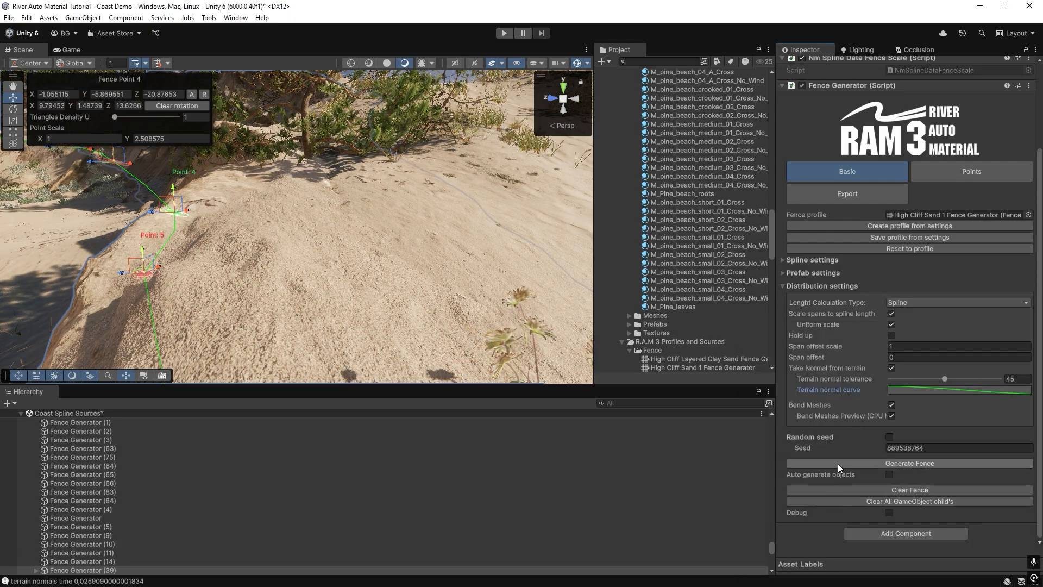
# Regenerate the sand cliff with the edited normal curve and inspect its top surface along the terrain.
pyautogui.moveTo(281, 269); pyautogui.dragTo(429, 291, button='right')
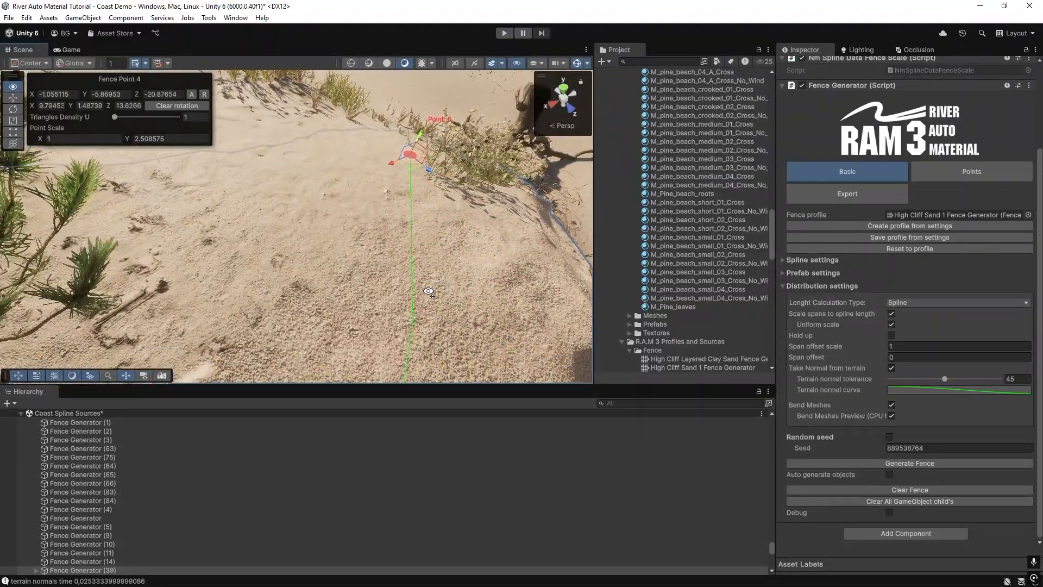
pyautogui.moveTo(448, 163); pyautogui.dragTo(409, 210, button='right')
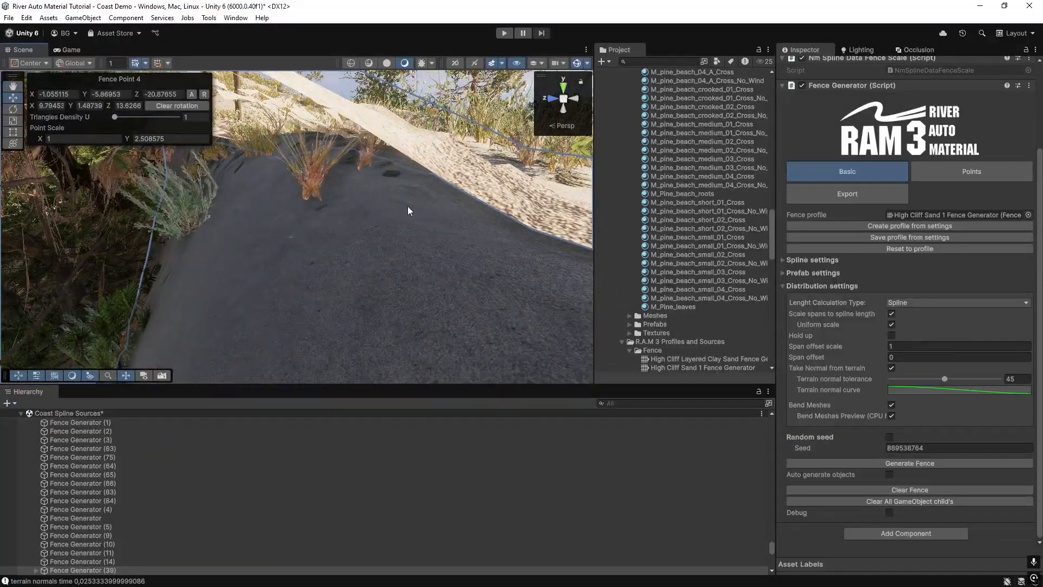
pyautogui.scroll(-5, 409, 173)
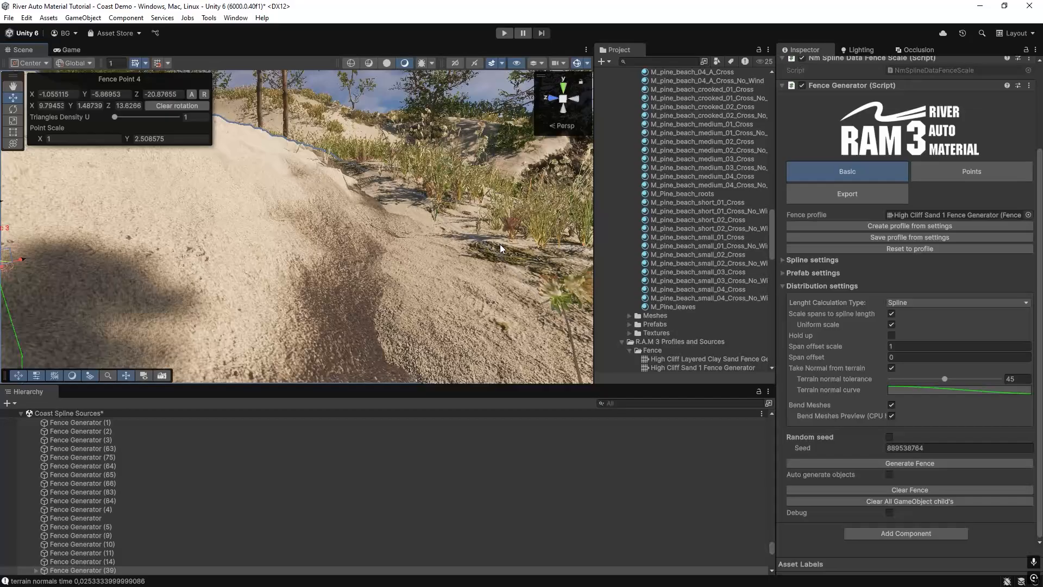
pyautogui.moveTo(208, 217); pyautogui.dragTo(242, 233, button='right')
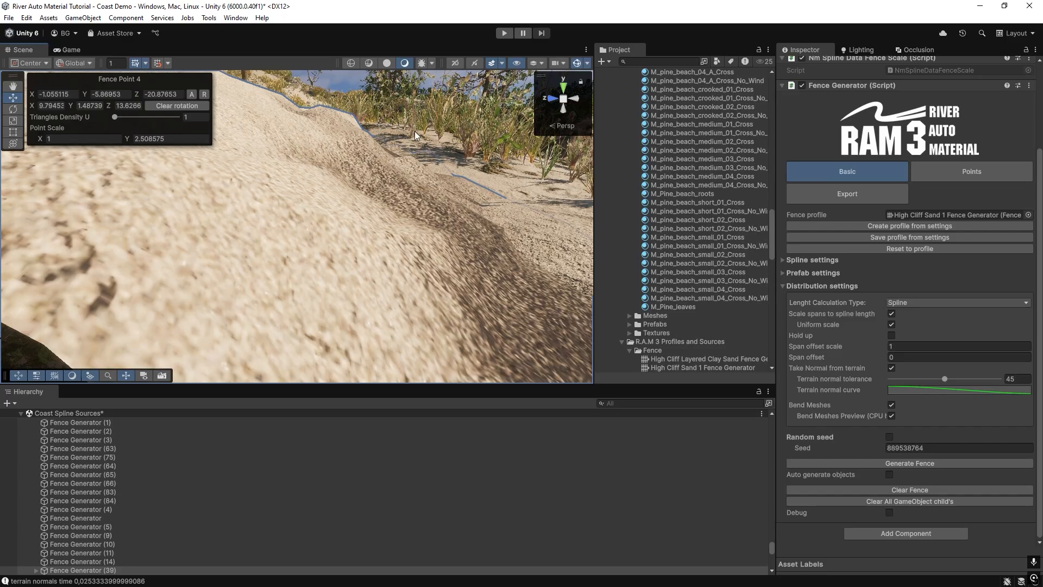
# Inspect the sand cliff's blend with the terrain and set the Terrain normal curve's first key value to 0.6.
pyautogui.moveTo(256, 268); pyautogui.dragTo(308, 226, button='right')
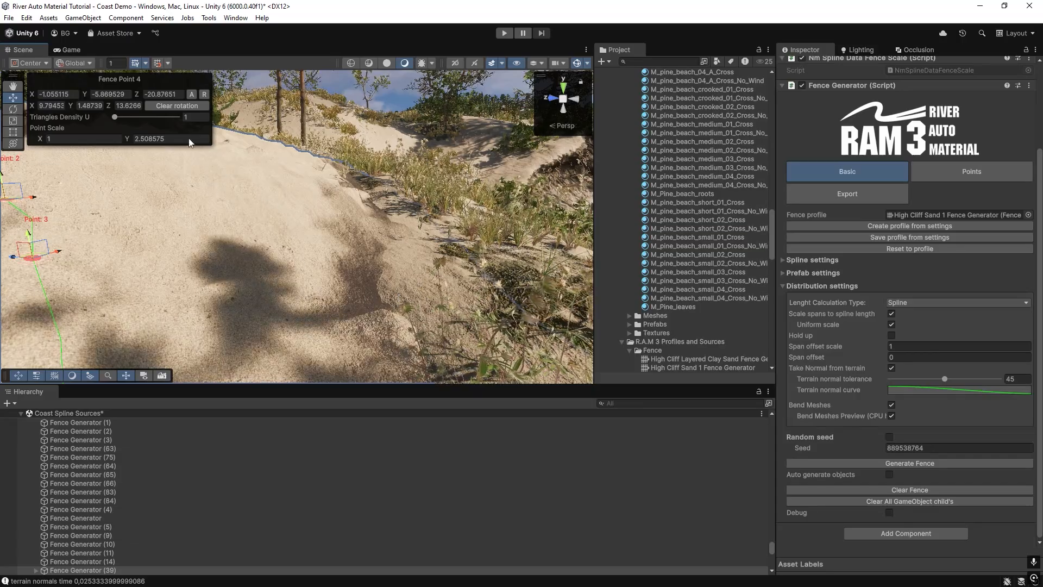
pyautogui.moveTo(365, 275)
pyautogui.mouseDown(button='right')
pyautogui.moveTo(317, 274)
pyautogui.moveTo(340, 276)
pyautogui.moveTo(348, 255)
pyautogui.moveTo(381, 272)
pyautogui.mouseUp(button='right')
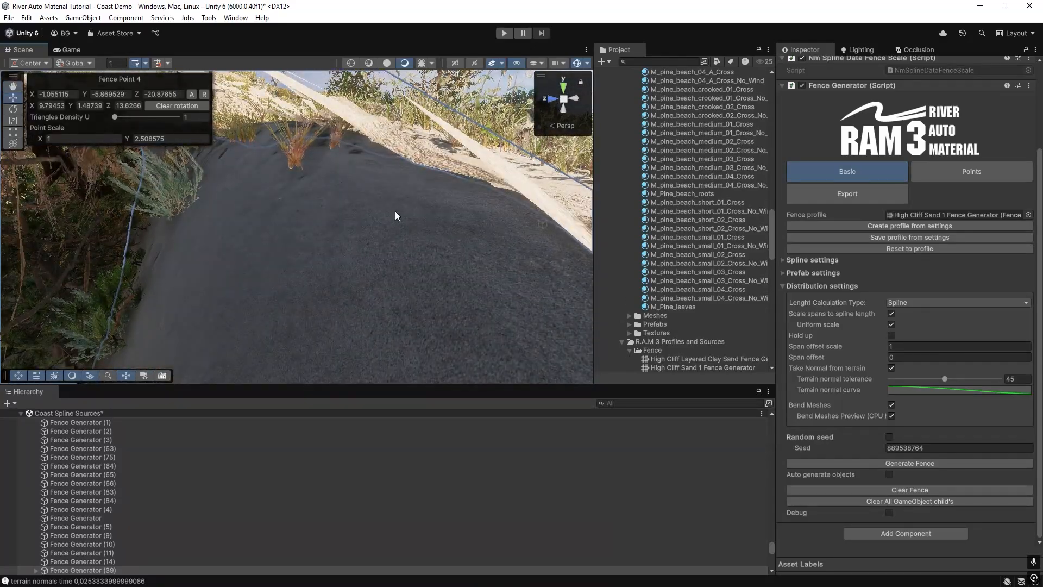
pyautogui.moveTo(405, 226); pyautogui.dragTo(308, 219, button='right')
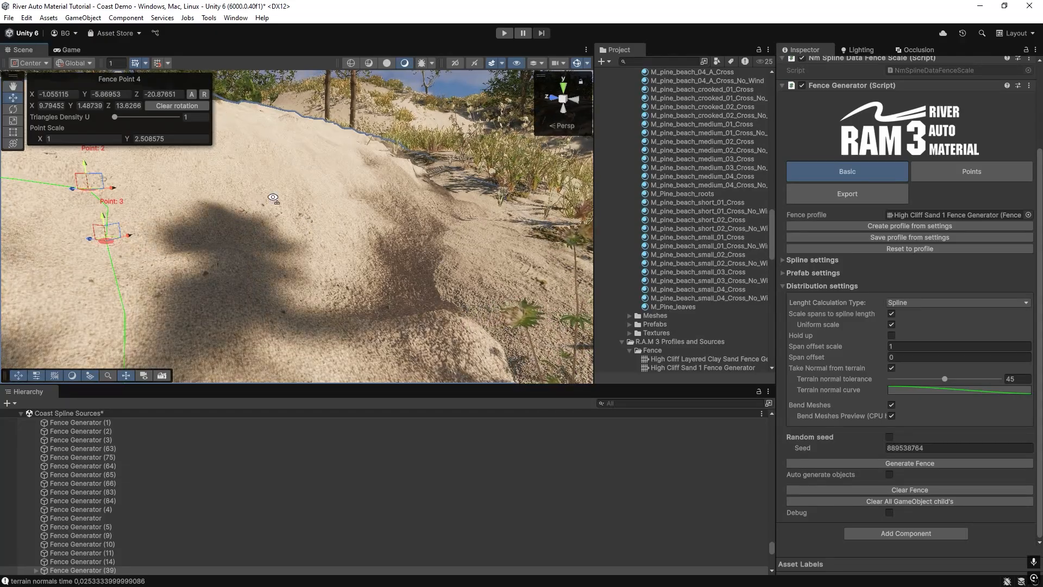
pyautogui.moveTo(334, 179); pyautogui.dragTo(364, 249, button='right')
pyautogui.click(910, 391)
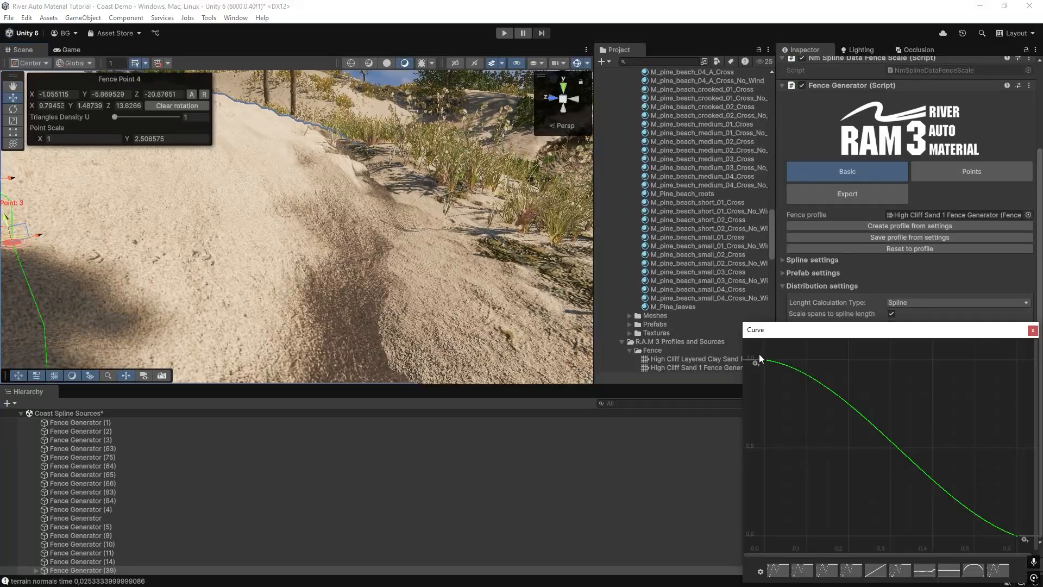
pyautogui.rightClick(765, 361)
pyautogui.click(796, 379)
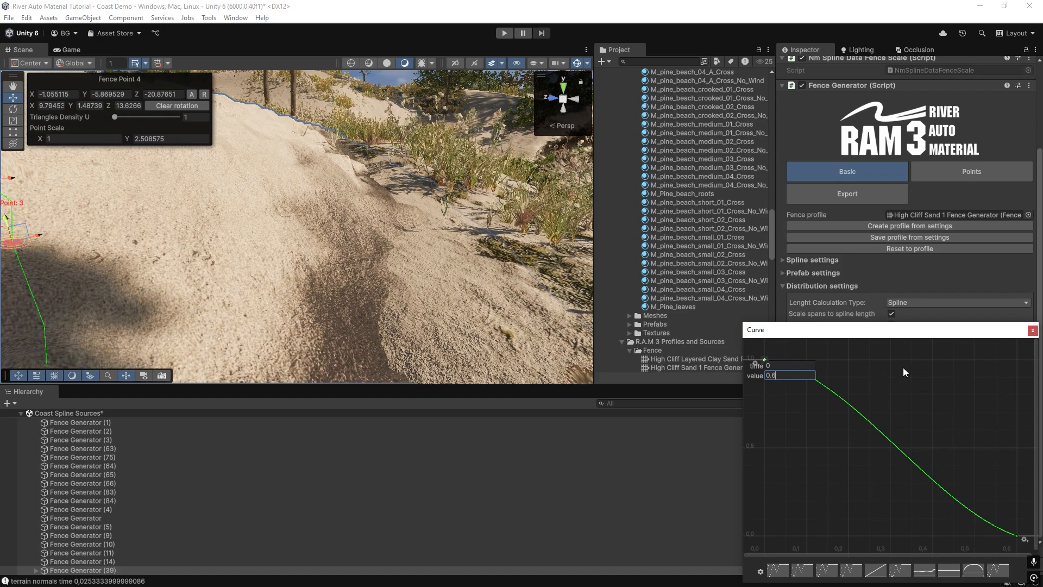
pyautogui.click(1032, 331)
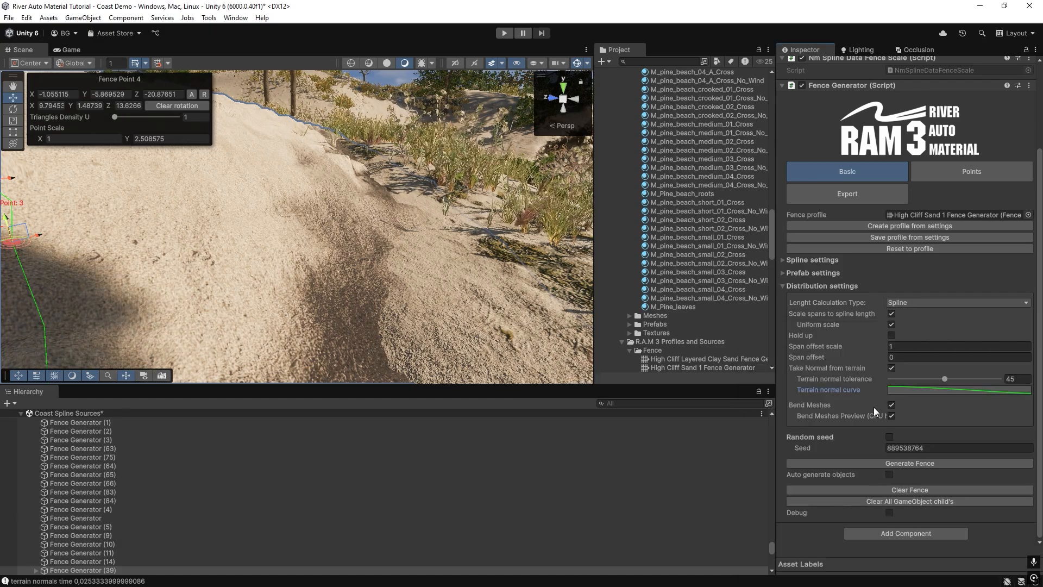
# Regenerate the sand cliff with the lowered curve start and inspect the transition between its upper surface and the terrain.
pyautogui.click(884, 461)
pyautogui.moveTo(271, 274); pyautogui.dragTo(362, 213, button='right')
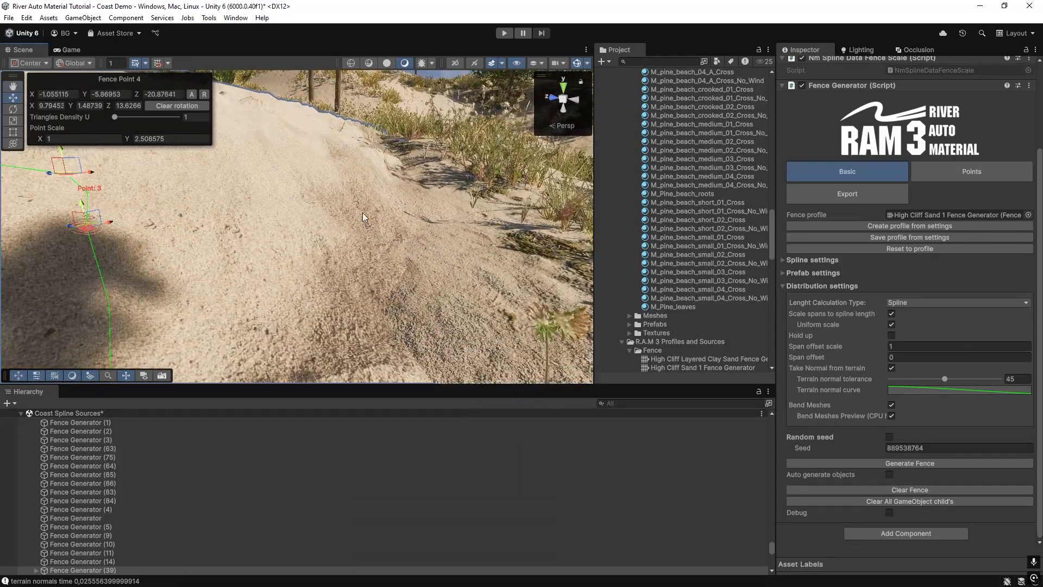
pyautogui.moveTo(364, 256); pyautogui.dragTo(370, 247, button='right')
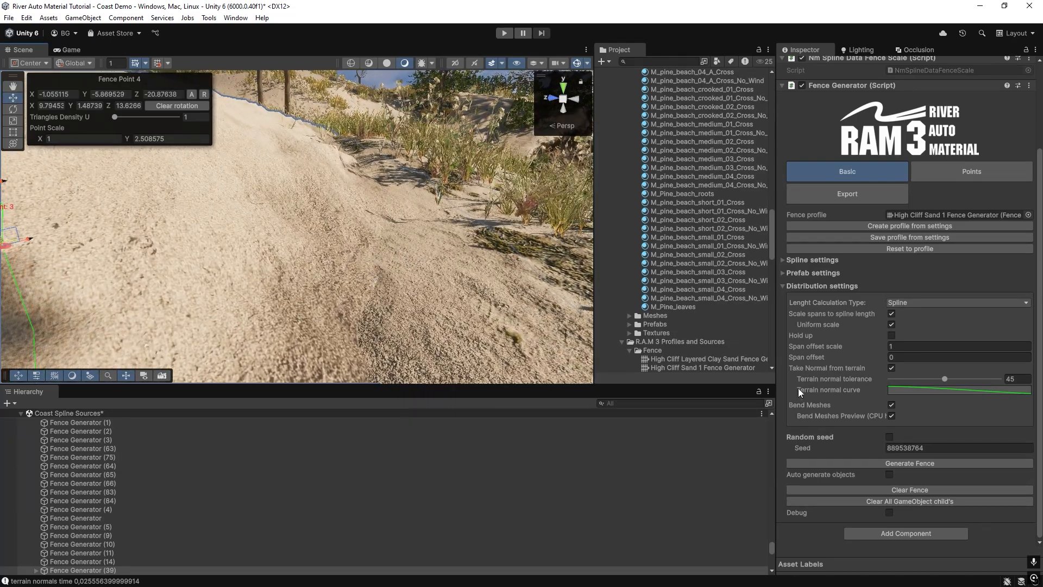
# Steepen the end tangent of the Terrain normal curve and set its last key's time to 2.
pyautogui.click(904, 390)
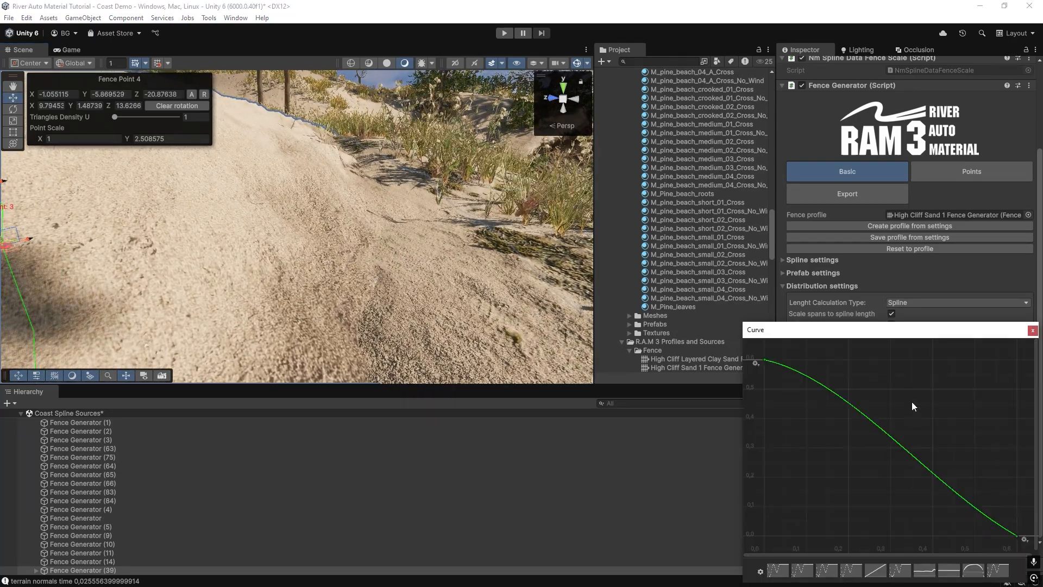
pyautogui.click(1016, 536)
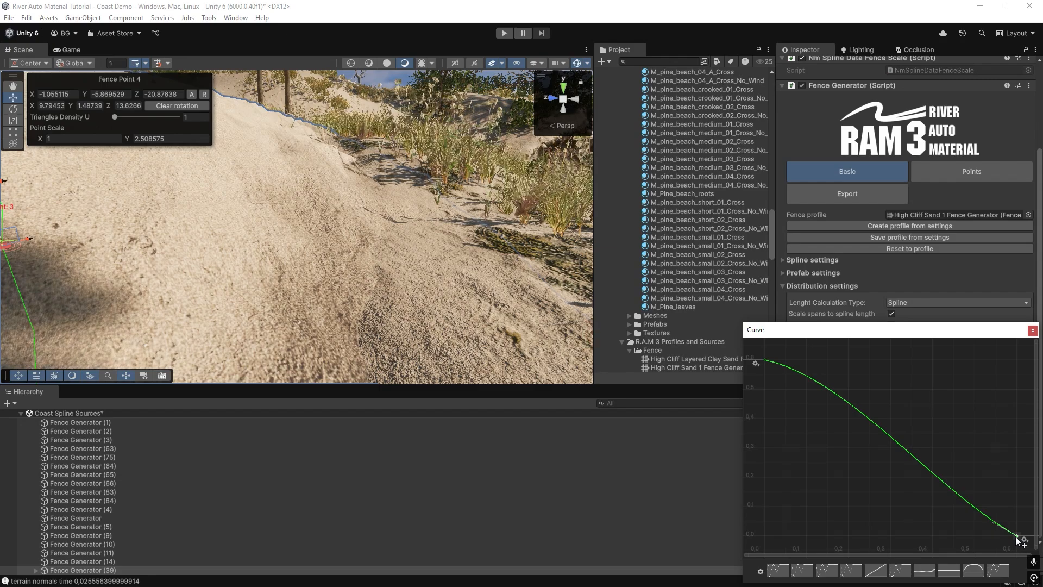
pyautogui.moveTo(994, 528); pyautogui.dragTo(1007, 511)
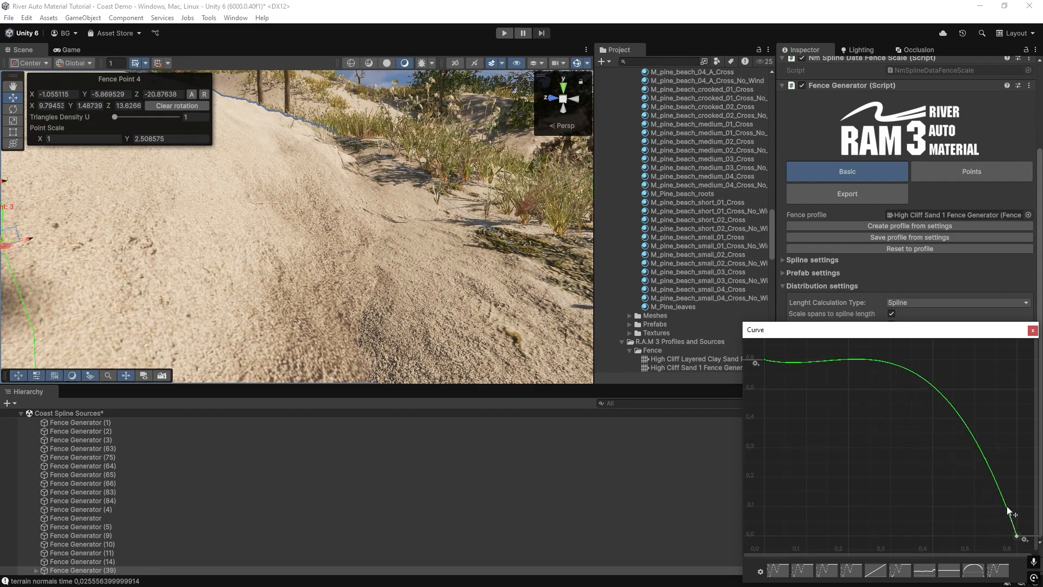
pyautogui.rightClick(1018, 538)
pyautogui.click(970, 429)
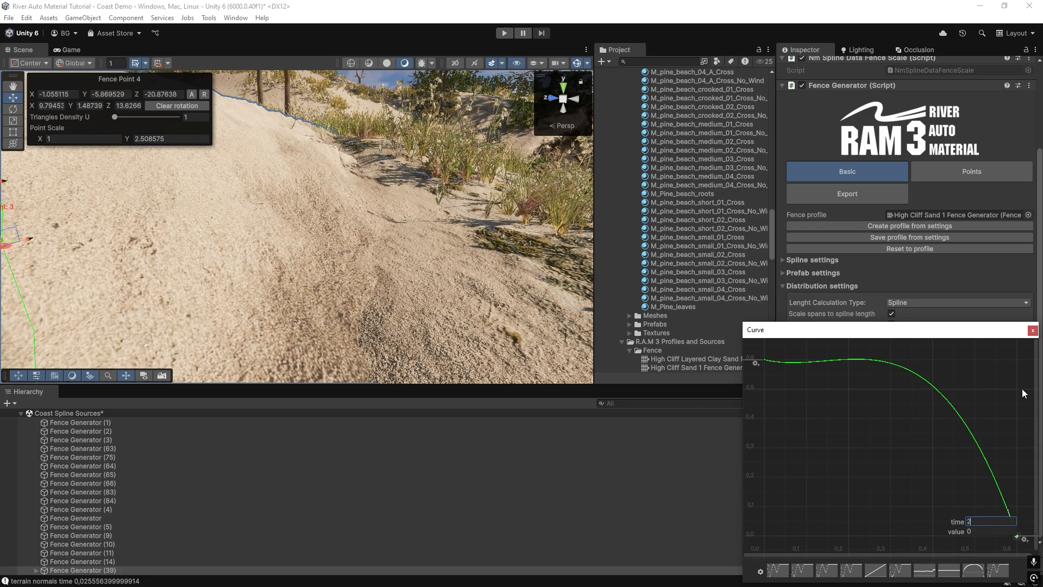
pyautogui.write('2')
pyautogui.press('Return')
pyautogui.click(1034, 333)
# Reopen the Terrain normal curve and flatten the last key's tangent for a smoother, less humped falloff.
pyautogui.click(1006, 393)
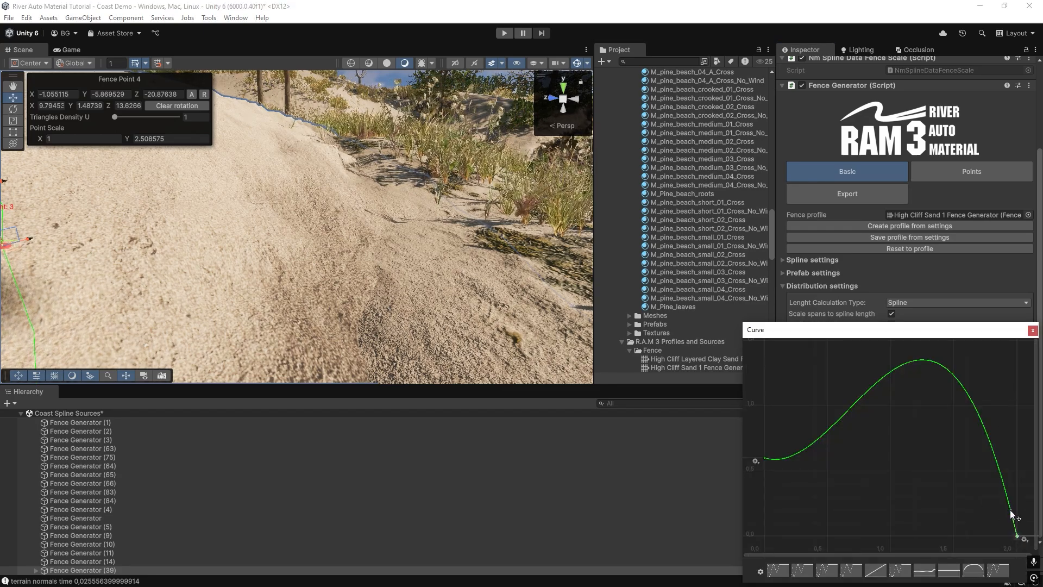
pyautogui.moveTo(1012, 515); pyautogui.dragTo(1008, 517)
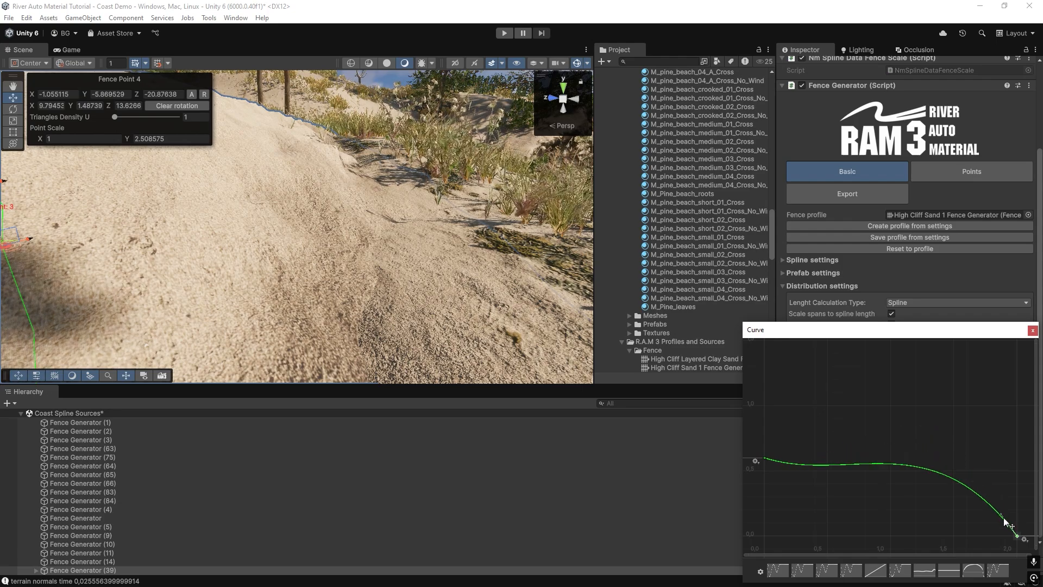
pyautogui.click(1033, 331)
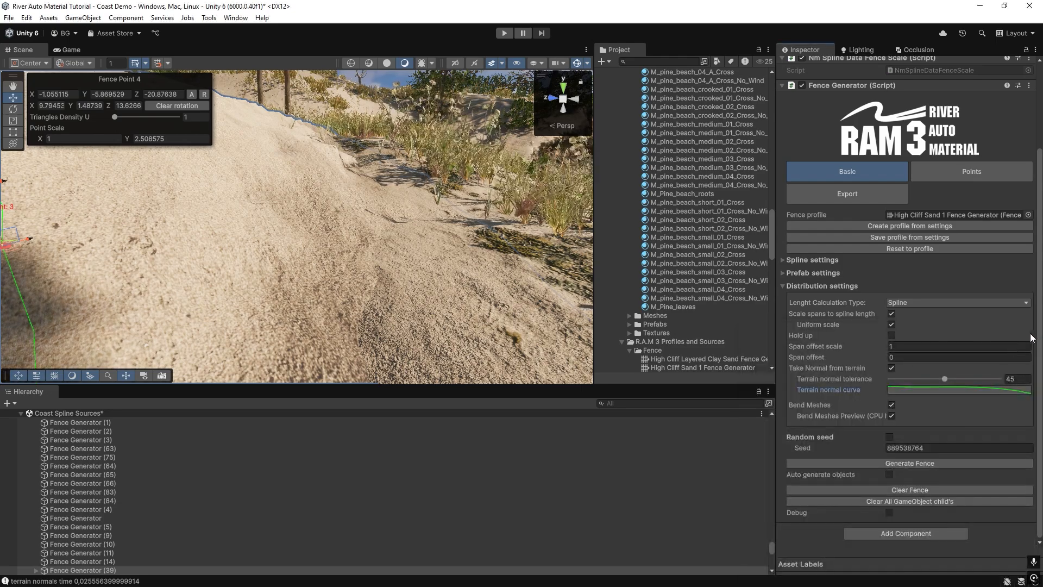
# Regenerate the sand cliff with the reshaped curve and inspect its slope and edges from several angles.
pyautogui.click(921, 463)
pyautogui.keyDown('alt'); pyautogui.moveTo(301, 283); pyautogui.dragTo(281, 314); pyautogui.keyUp('alt')
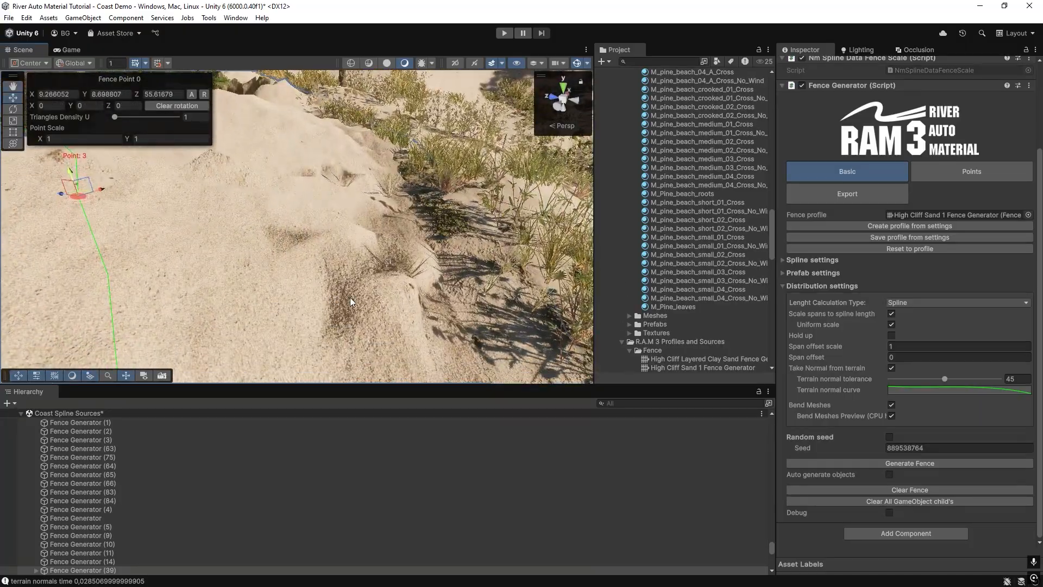
pyautogui.keyDown('alt'); pyautogui.moveTo(350, 303); pyautogui.dragTo(277, 290); pyautogui.keyUp('alt')
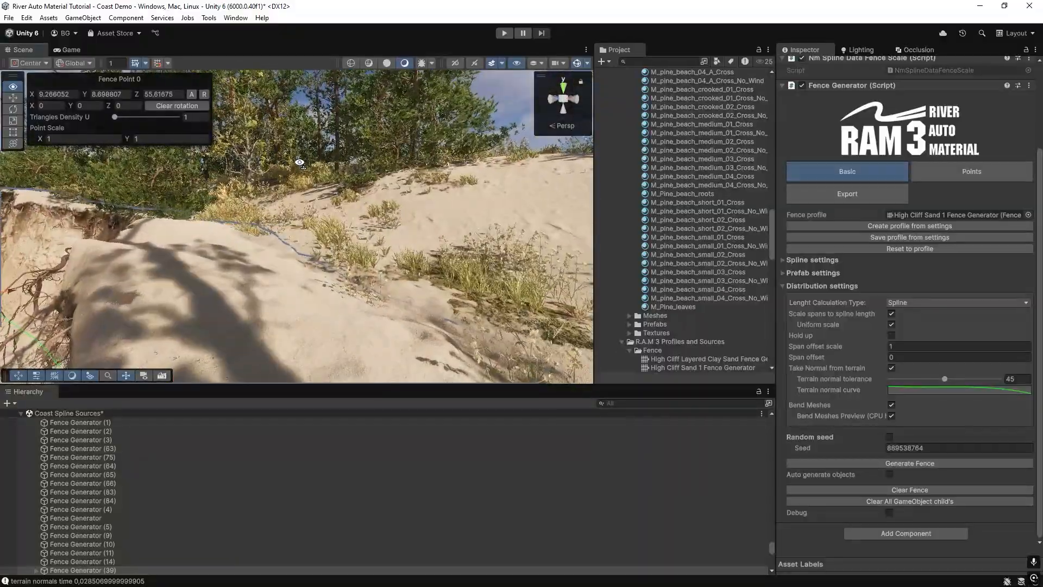
pyautogui.moveTo(281, 219); pyautogui.dragTo(391, 239, button='right')
# Set the time of the Terrain normal curve's last key to 0.6 and reopen the curve to check its shape.
pyautogui.click(904, 388)
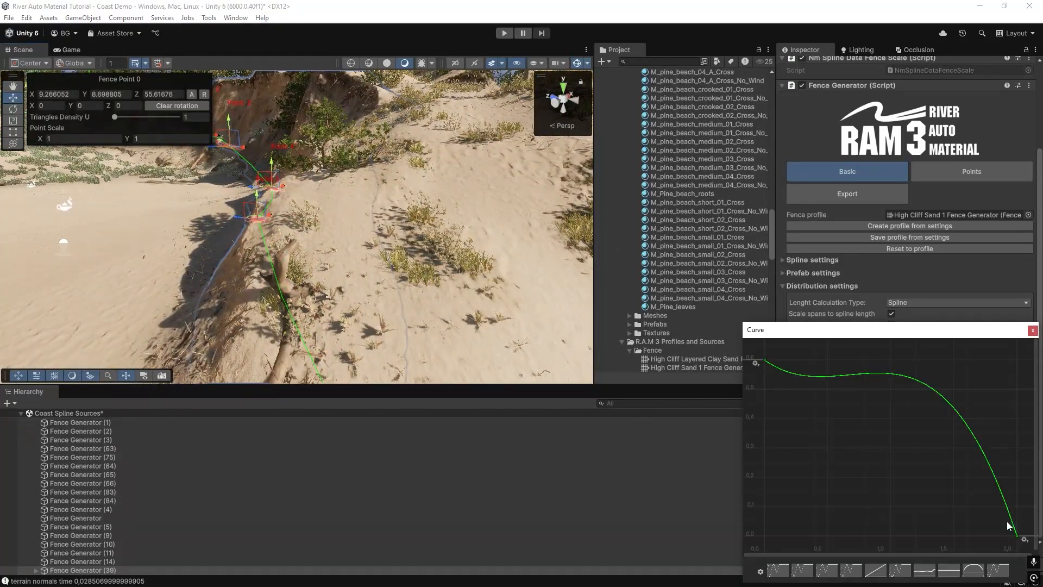
pyautogui.rightClick(1020, 540)
pyautogui.click(963, 426)
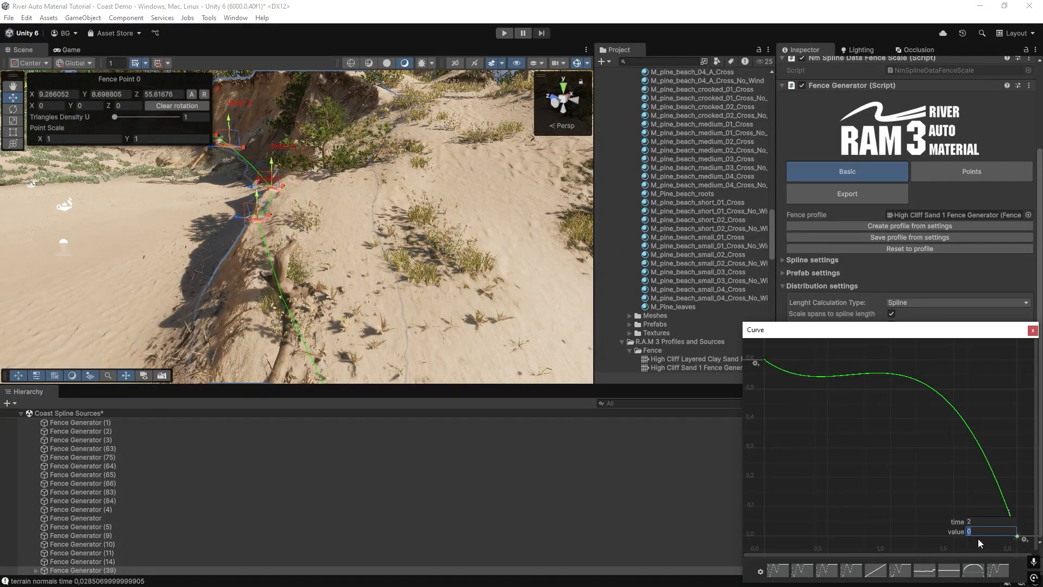
pyautogui.write('0')
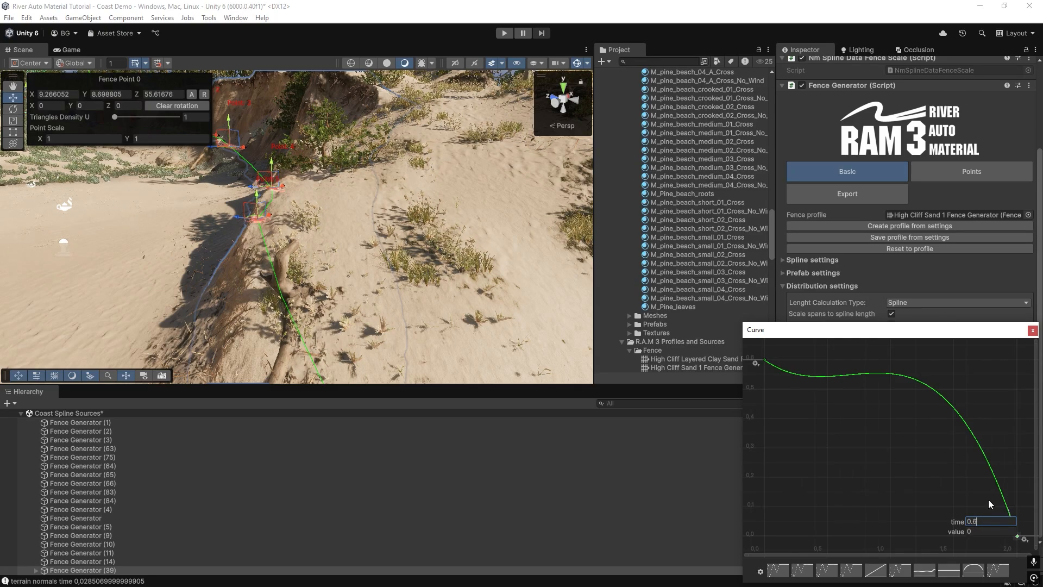
pyautogui.write('.6')
pyautogui.press('Return')
pyautogui.click(1032, 330)
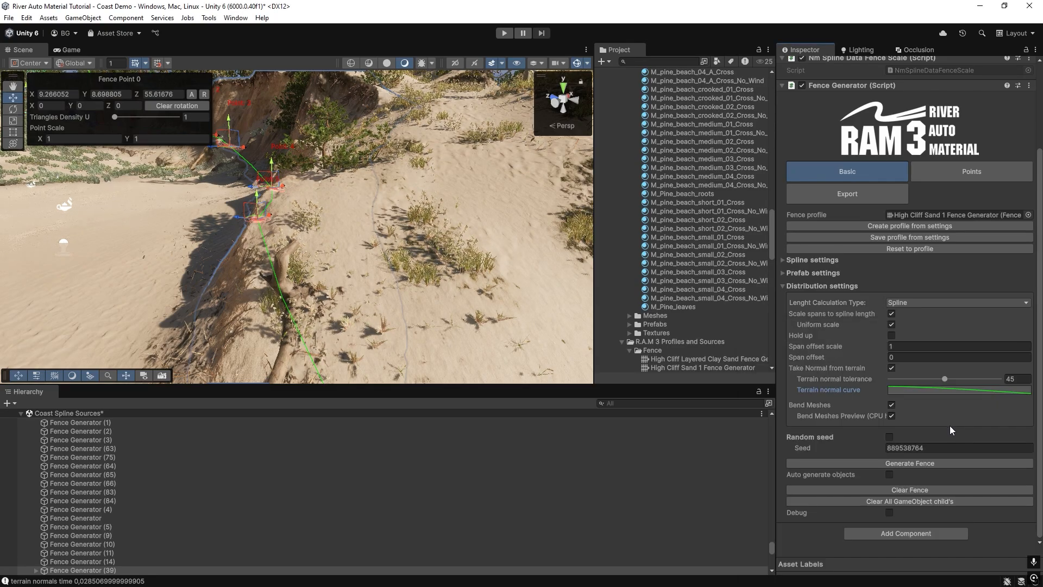
pyautogui.click(947, 391)
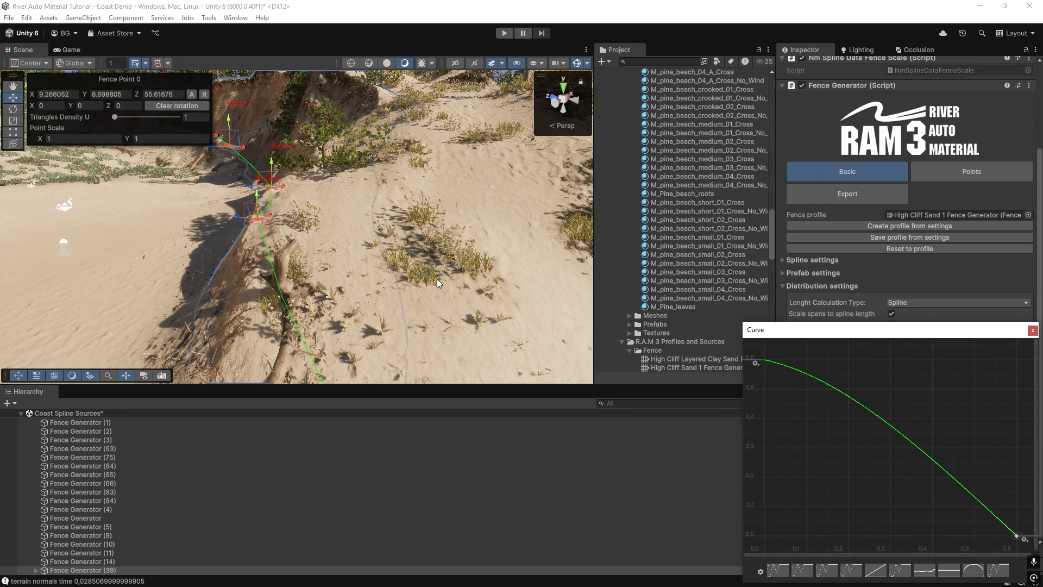
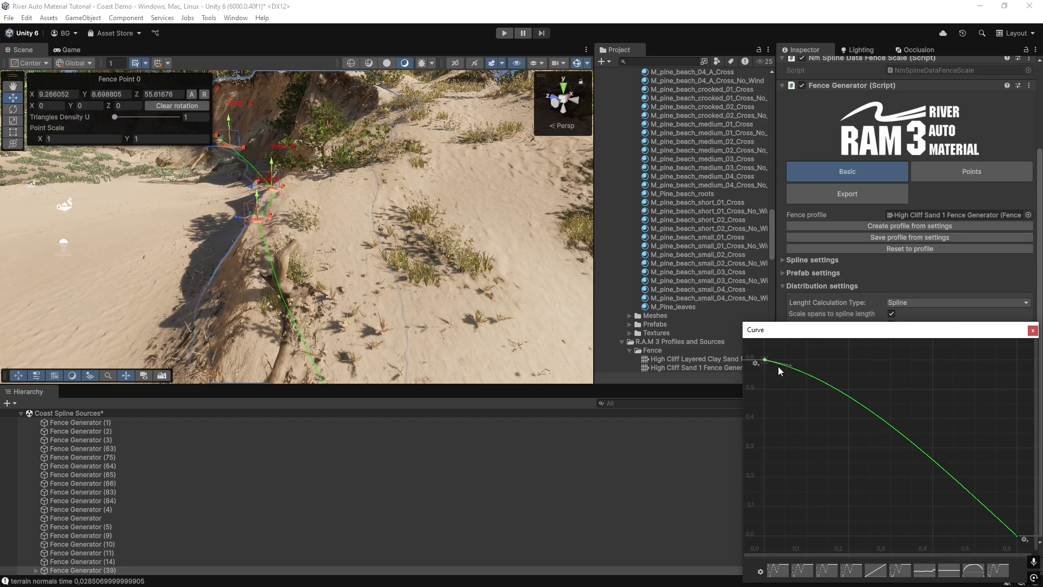
# Steepen the start tangent of the Terrain normal curve and regenerate the sand cliff fence.
pyautogui.moveTo(791, 364); pyautogui.dragTo(793, 370)
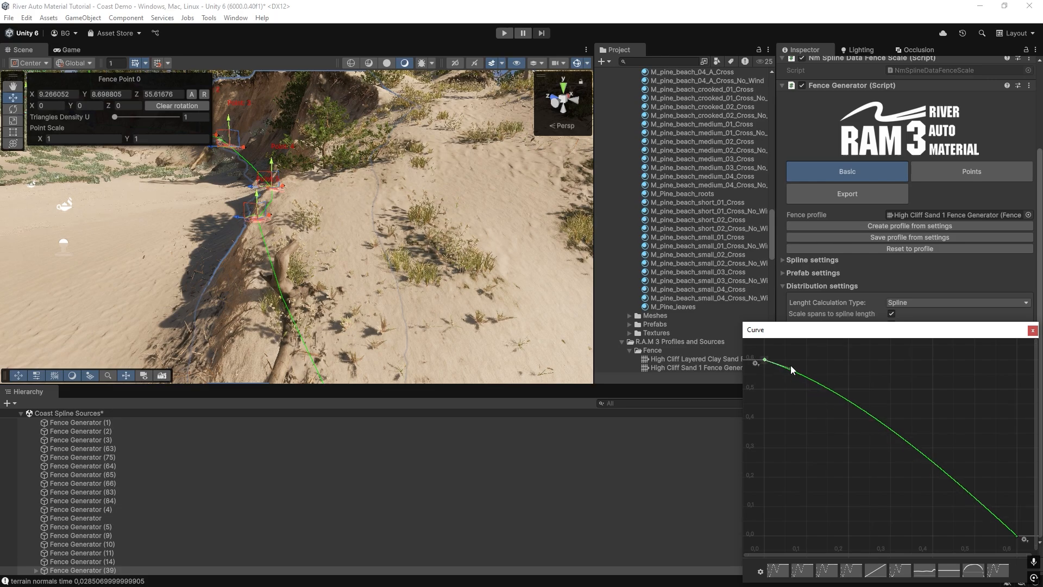
pyautogui.click(1029, 329)
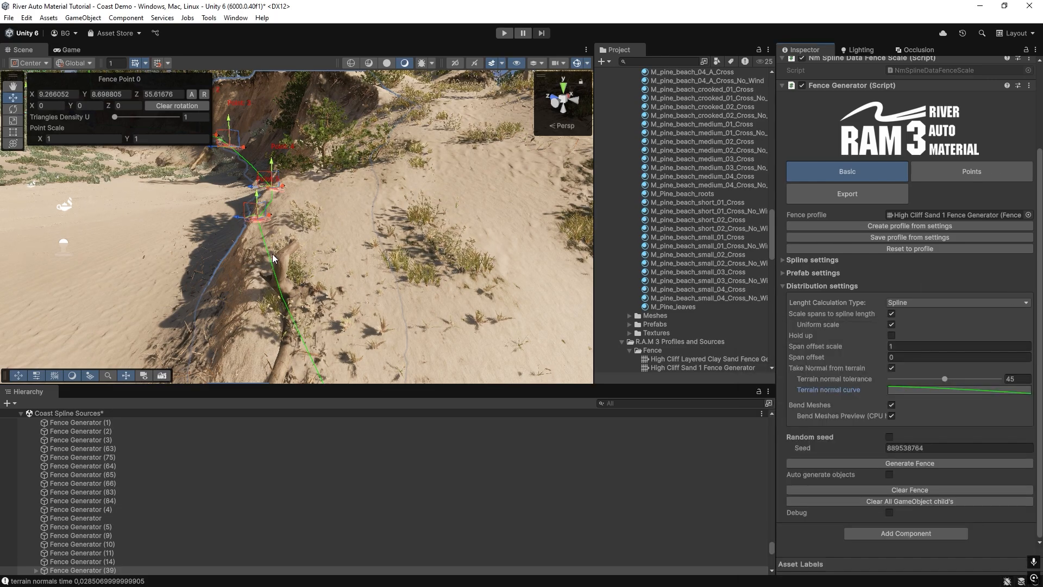
pyautogui.moveTo(325, 290); pyautogui.dragTo(330, 267, button='right')
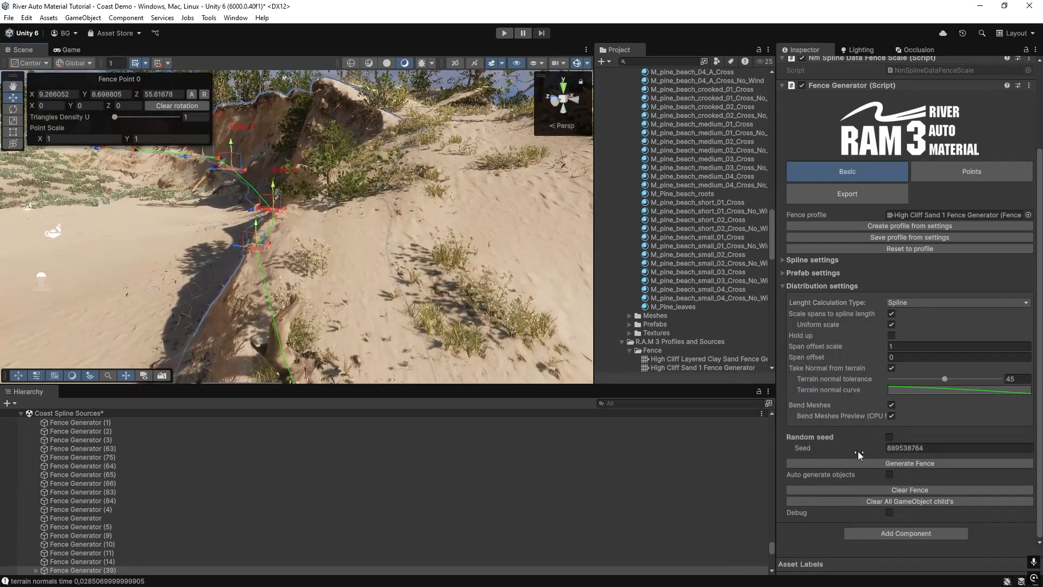
pyautogui.click(870, 464)
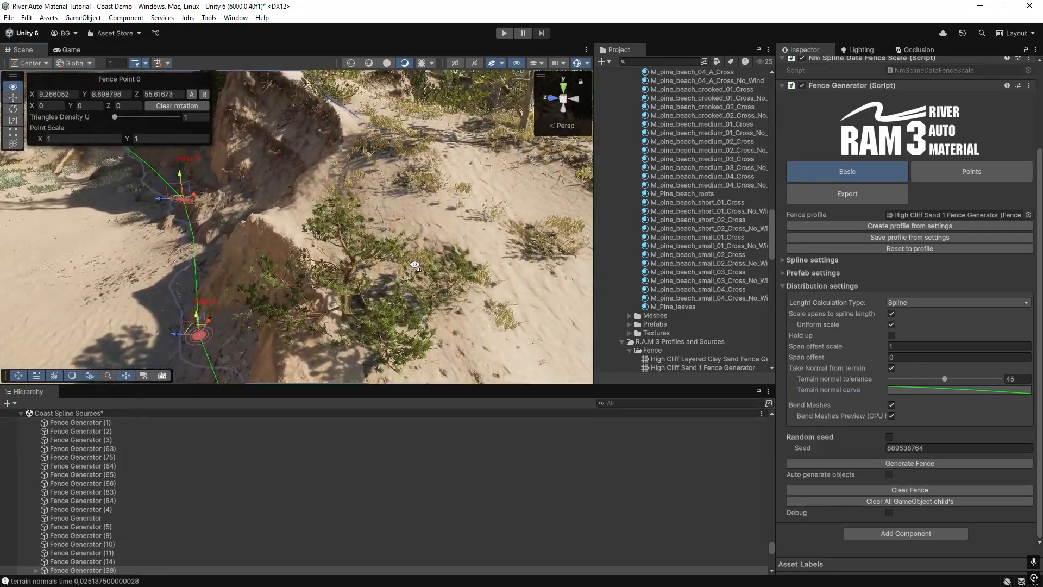
pyautogui.moveTo(415, 265); pyautogui.dragTo(330, 276, button='right')
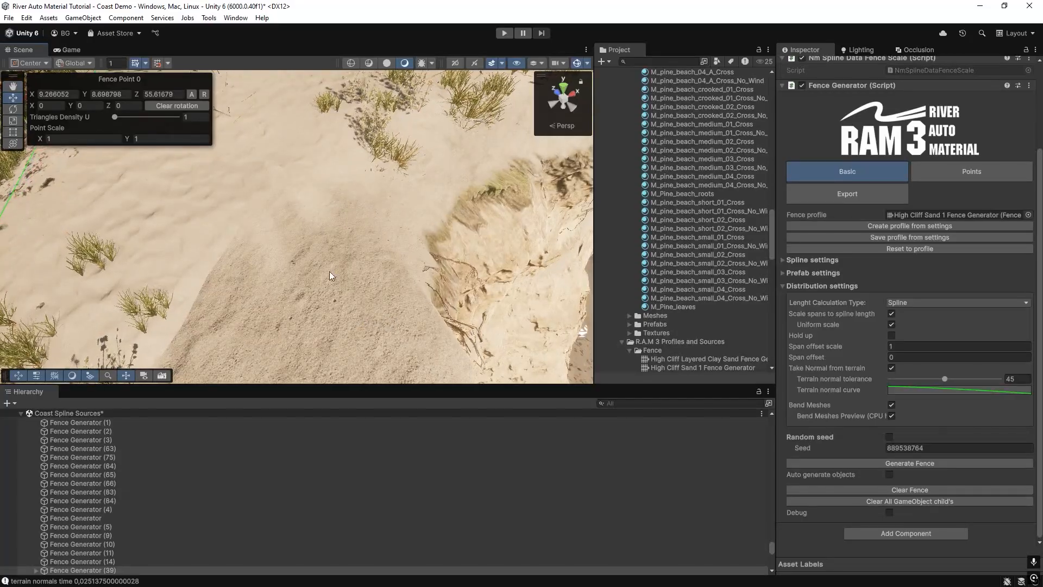
# Examine how the existing beach_cliff_02_B sand cliff segment blends into the surrounding dune terrain.
pyautogui.scroll(-5, 330, 275)
pyautogui.click(420, 272)
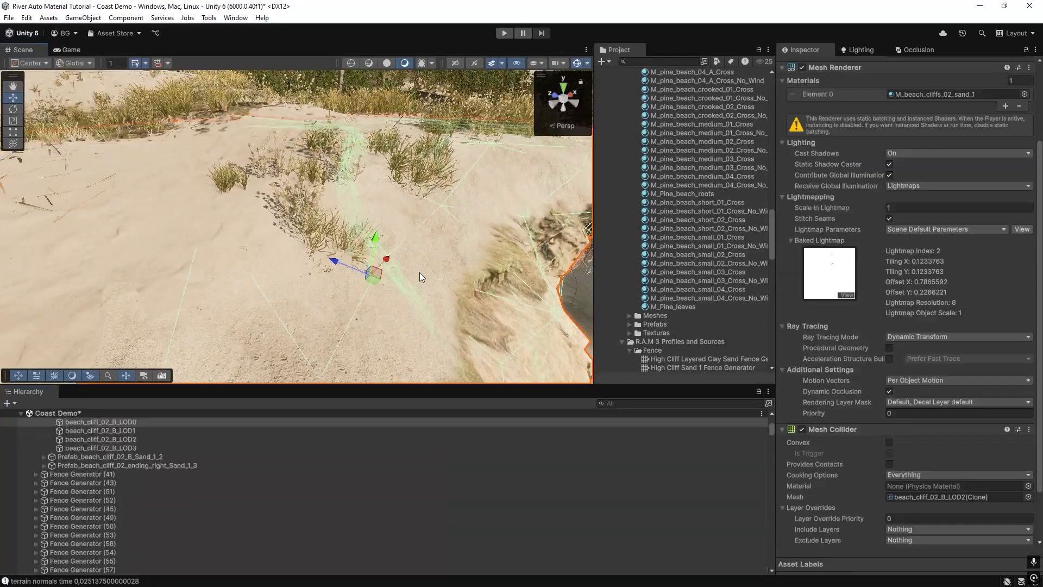
pyautogui.click(684, 195)
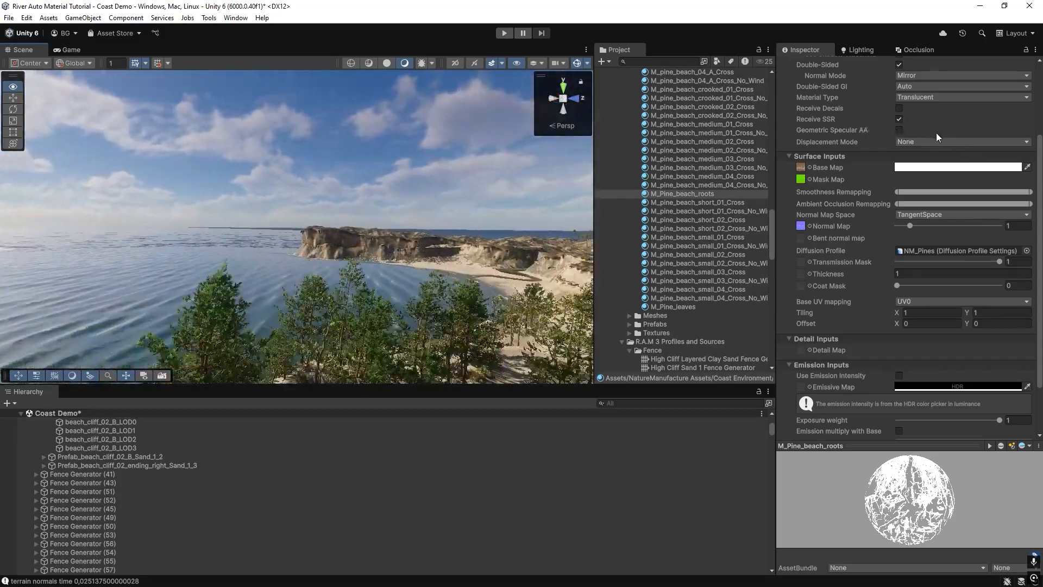
pyautogui.moveTo(936, 133); pyautogui.dragTo(305, 289, button='right')
# Examine how the low beach_escarpment_01_C sand mesh merges with the beach along the shoreline, with and without its selection wireframe.
pyautogui.click(304, 288)
pyautogui.moveTo(280, 246); pyautogui.dragTo(312, 219, button='right')
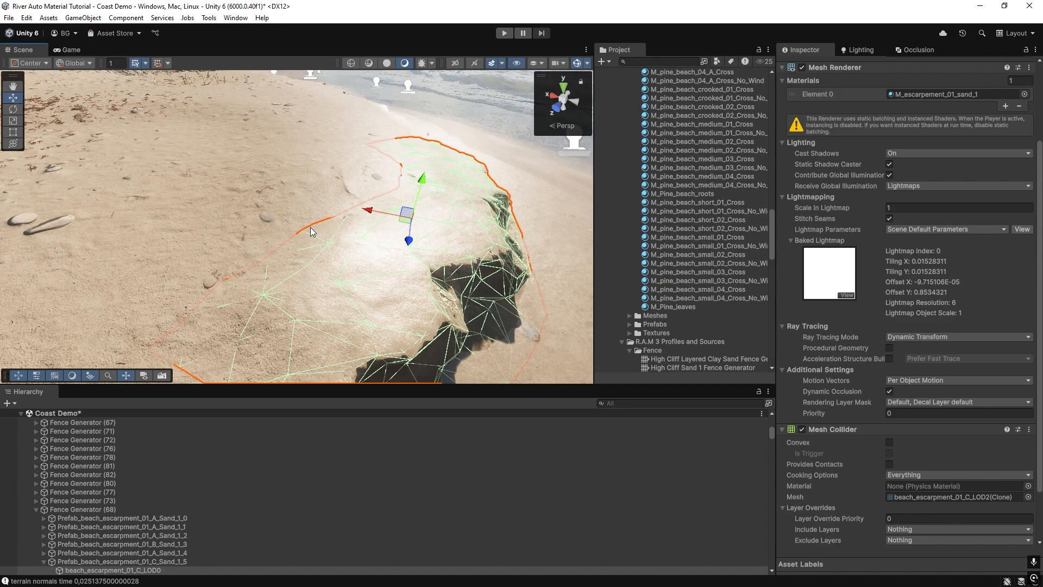
pyautogui.moveTo(284, 208); pyautogui.dragTo(262, 204, button='right')
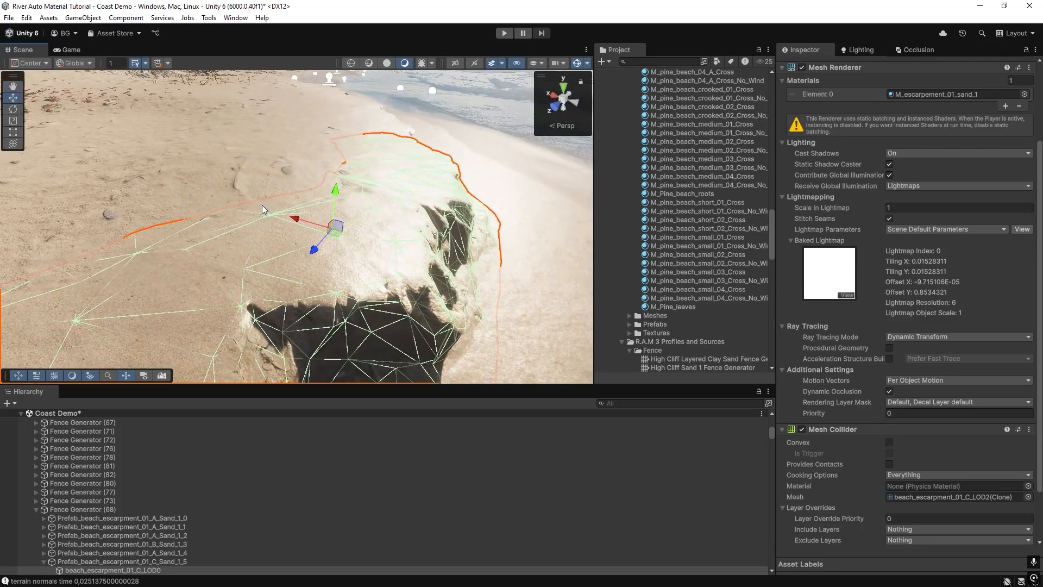
pyautogui.moveTo(252, 262); pyautogui.dragTo(337, 209, button='right')
pyautogui.click(702, 159)
pyautogui.moveTo(228, 239); pyautogui.dragTo(250, 257, button='right')
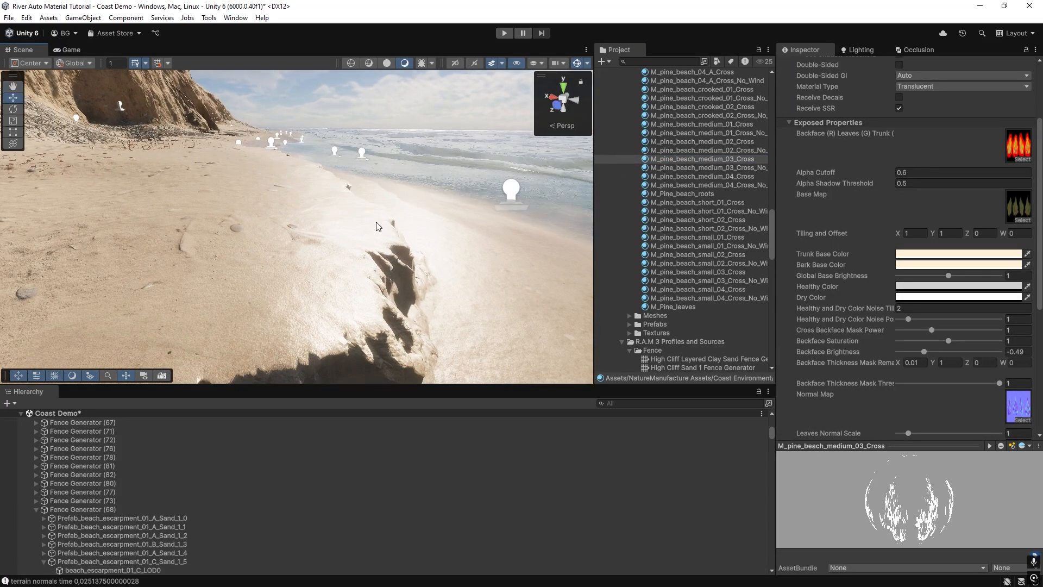
pyautogui.moveTo(377, 225); pyautogui.dragTo(301, 241, button='right')
pyautogui.moveTo(352, 268); pyautogui.dragTo(280, 216, button='right')
# Examine the right ending piece of the sand cliff up close and the whole headland from a distance.
pyautogui.click(254, 248)
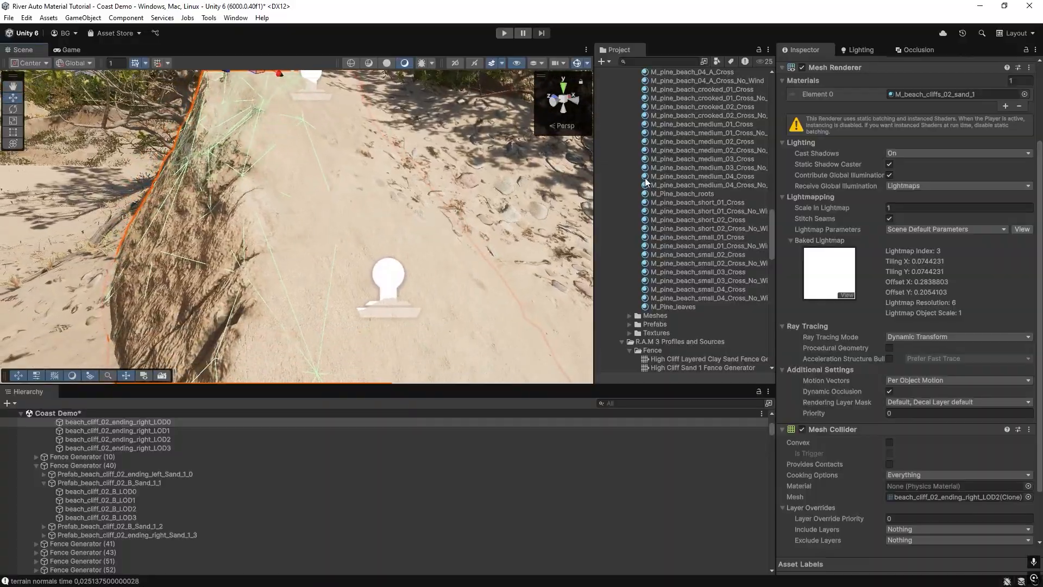
pyautogui.click(650, 178)
pyautogui.moveTo(318, 182); pyautogui.dragTo(289, 279, button='right')
pyautogui.moveTo(390, 228); pyautogui.dragTo(3, 3, button='right')
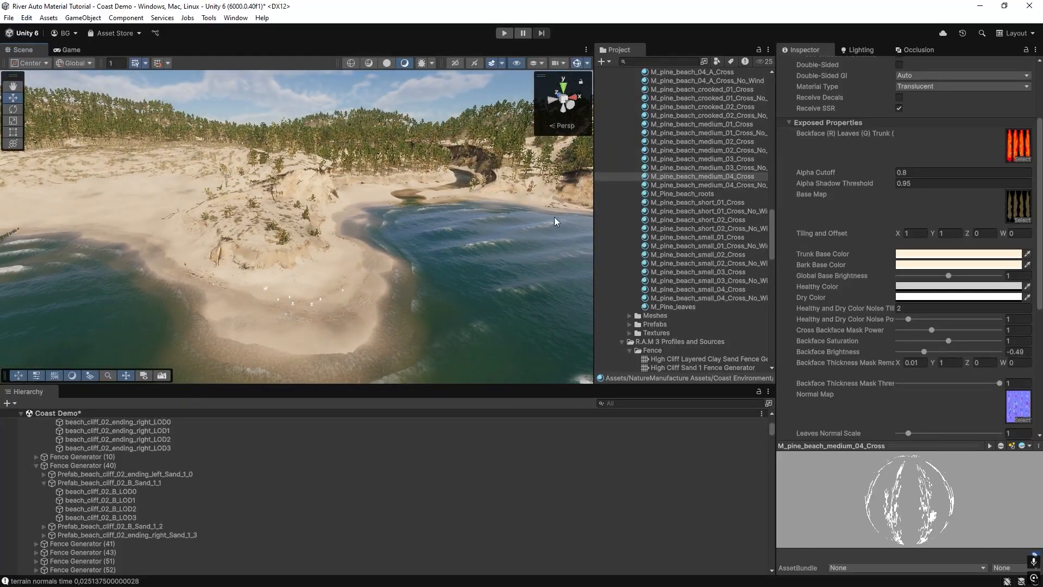
# Collapse the Coast & Dunes Environment Trial and Coast Environment folders in the project assets.
pyautogui.scroll(15, 708, 192)
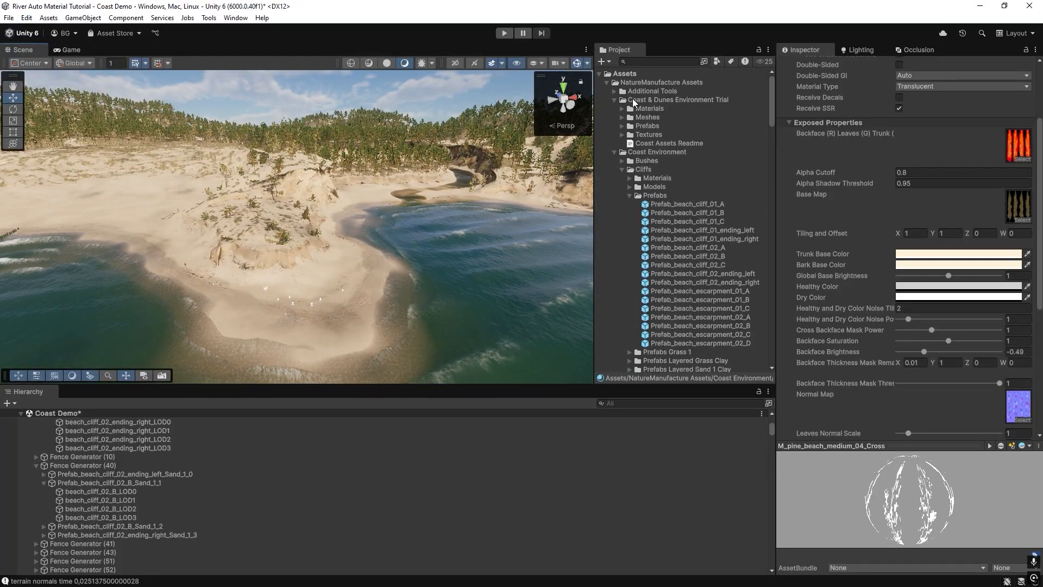
pyautogui.click(634, 100)
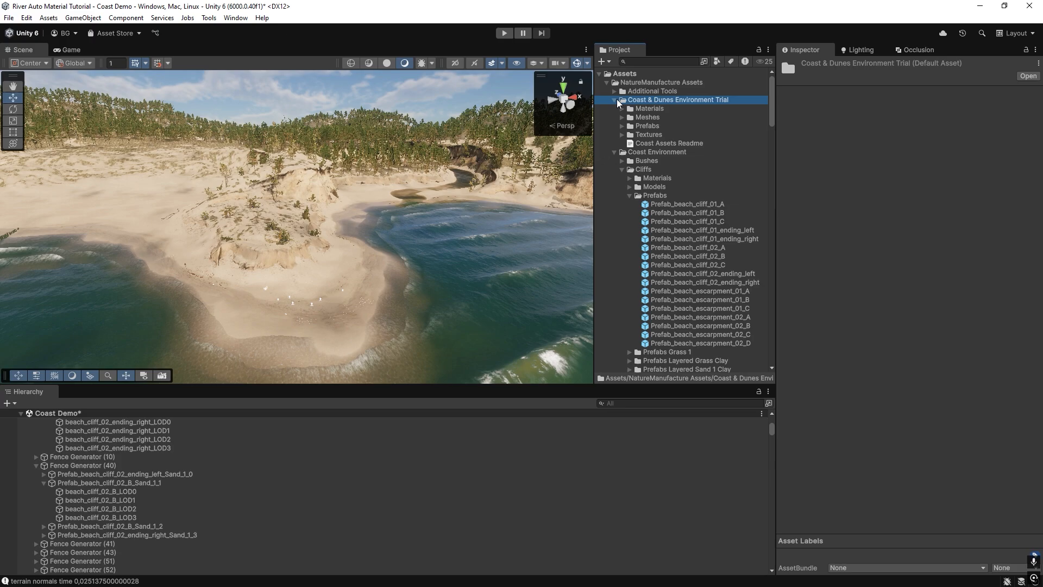
pyautogui.click(614, 100)
pyautogui.click(614, 109)
pyautogui.click(638, 110)
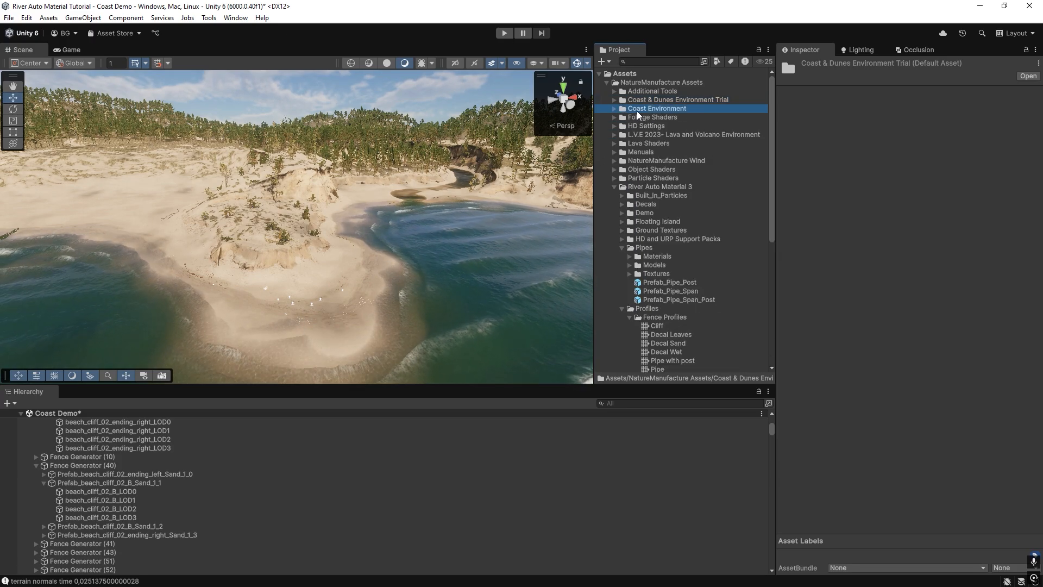
pyautogui.scroll(5, 277, 219)
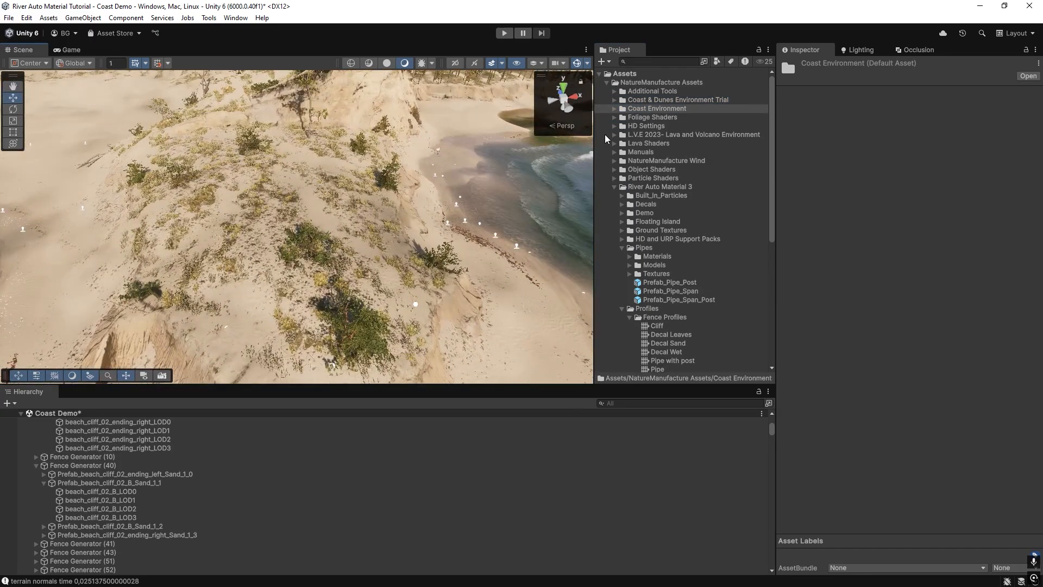
# Look through the Prefabs folder of Coast & Dunes Environment Trial, collapse it again and survey the forested coast.
pyautogui.click(613, 100)
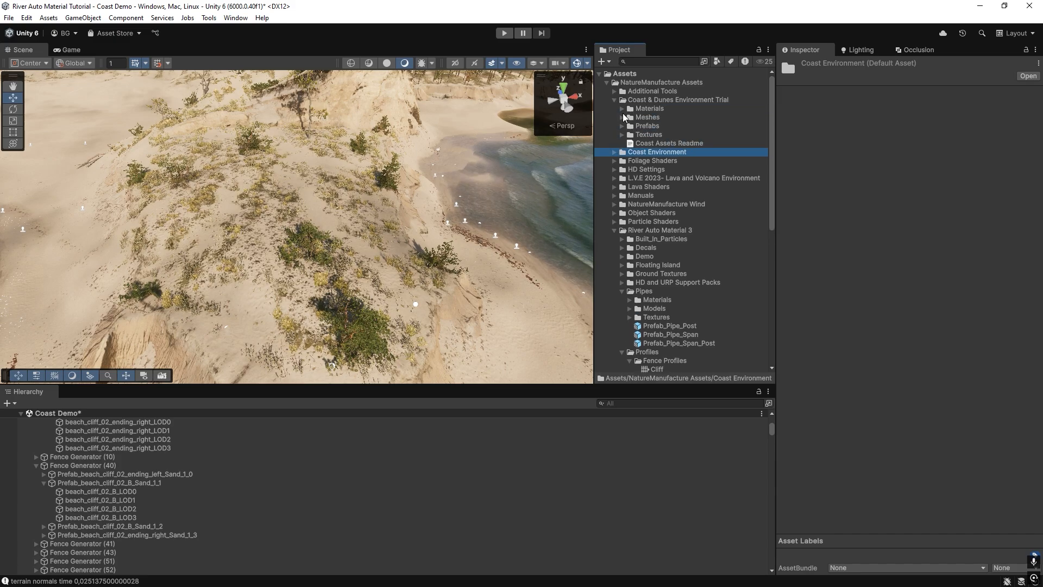
pyautogui.click(622, 126)
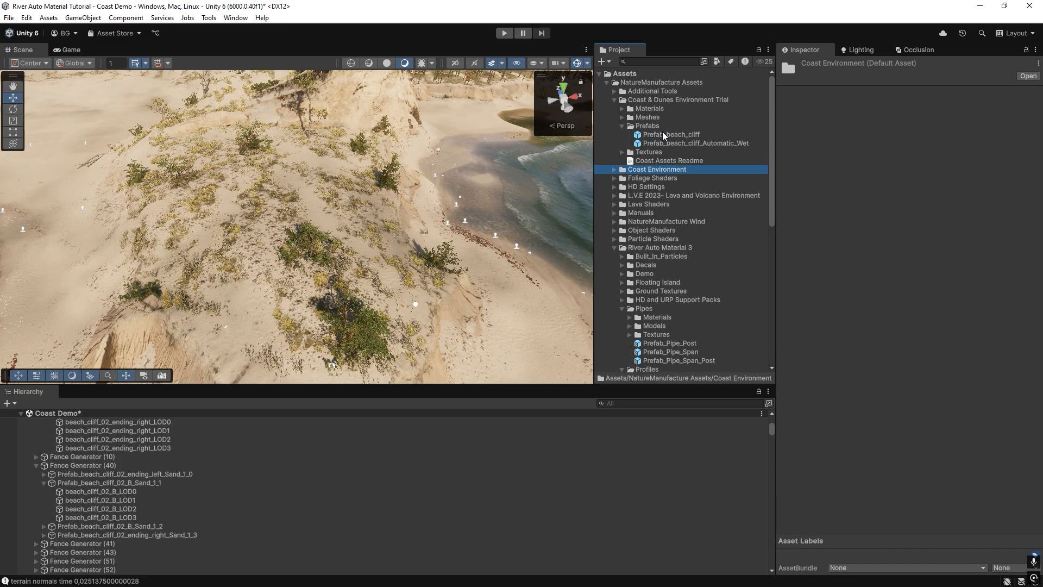
pyautogui.click(621, 126)
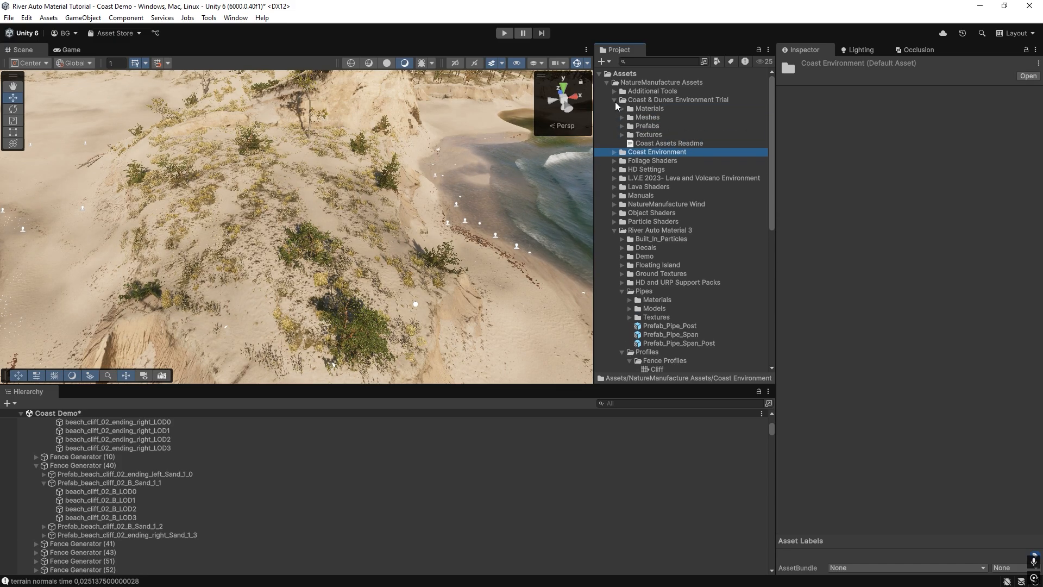
pyautogui.click(615, 103)
pyautogui.moveTo(292, 210); pyautogui.dragTo(289, 164, button='right')
pyautogui.scroll(2, 445, 202)
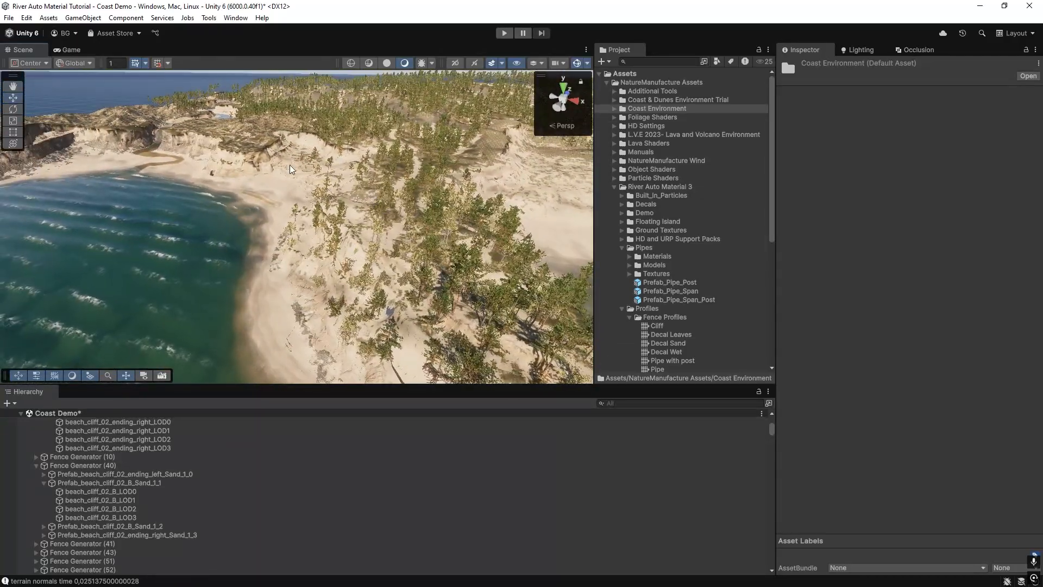
pyautogui.moveTo(381, 284); pyautogui.dragTo(506, 298, button='right')
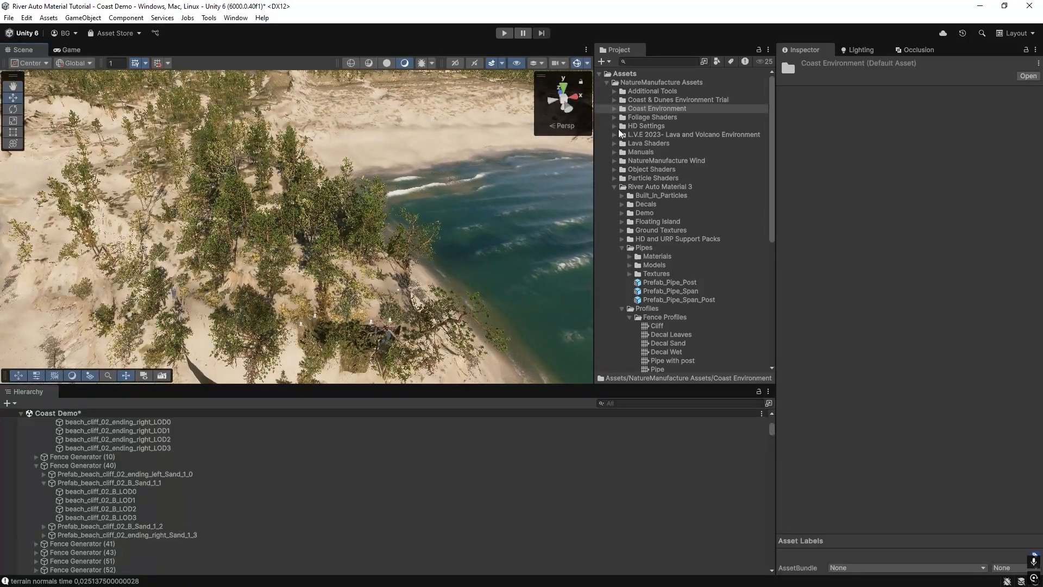
# Collapse the River Auto Material 3 folder, search the project for "offs" and open the HD RP RAM 3 Demo Offset scene.
pyautogui.click(615, 186)
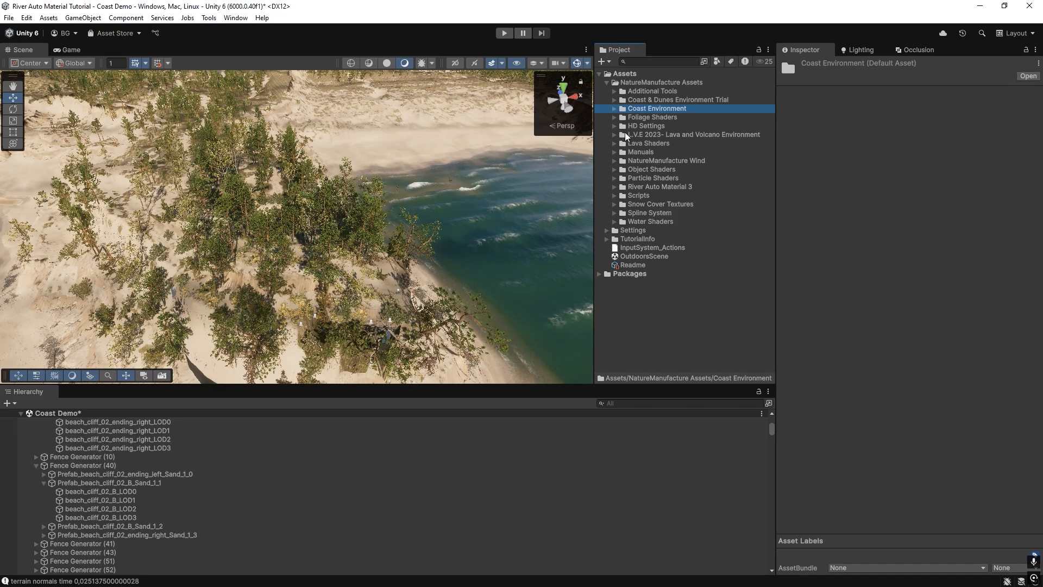
pyautogui.click(665, 62)
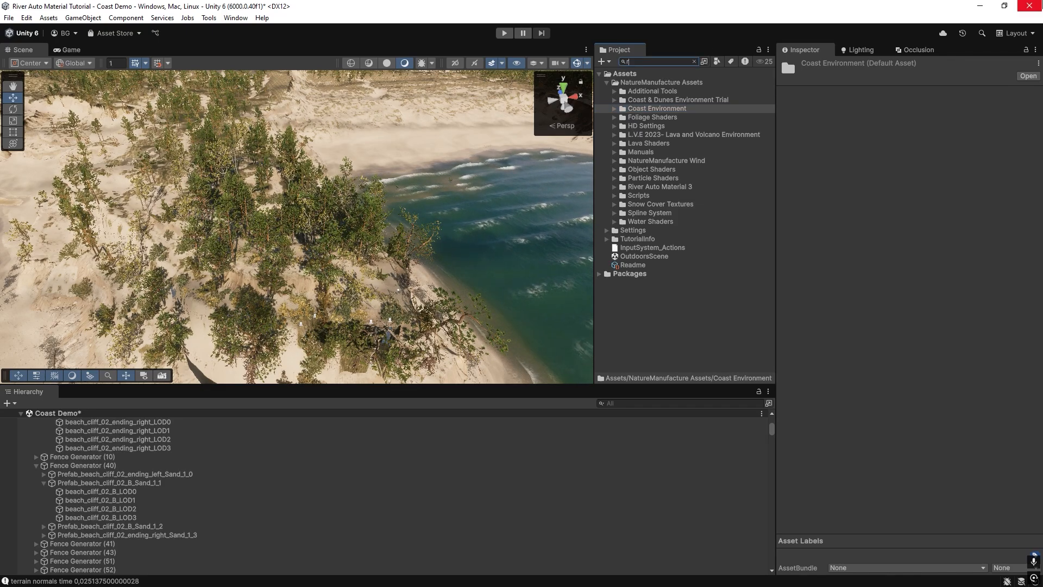
pyautogui.write('offs')
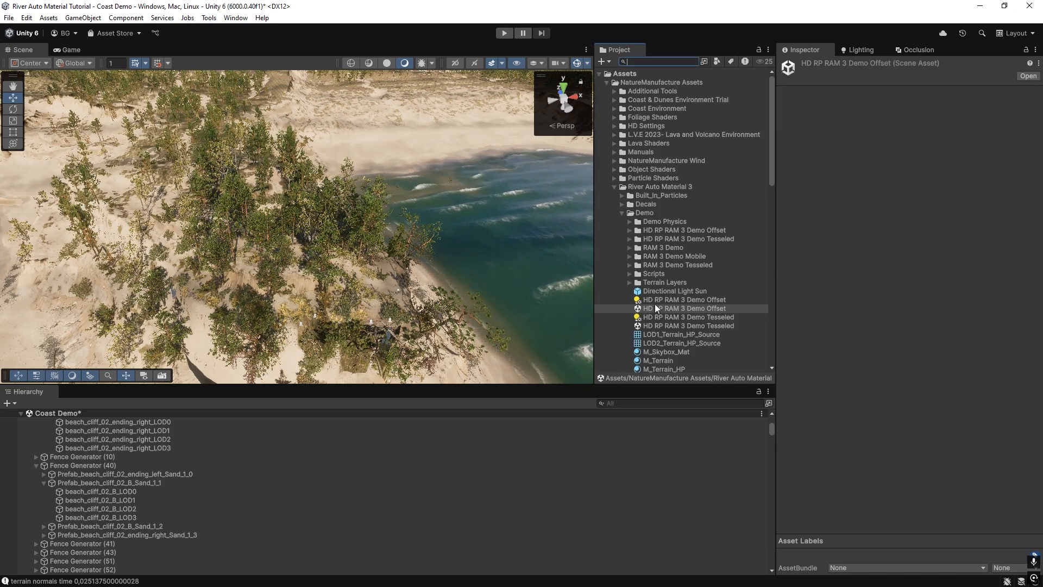
pyautogui.doubleClick(656, 306)
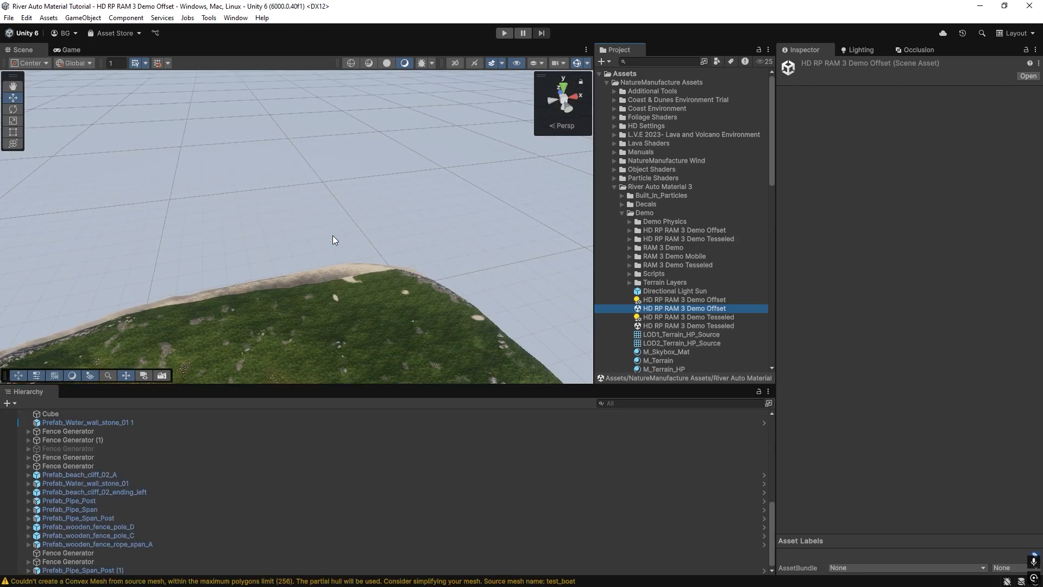
# Find the automatic wet cliff by the water and examine the Mesh Coloring script on Prefab_beach_cliff_Automatic_Wet_0 and the wet band along its base.
pyautogui.moveTo(323, 252); pyautogui.dragTo(356, 213, button='right')
pyautogui.click(347, 239)
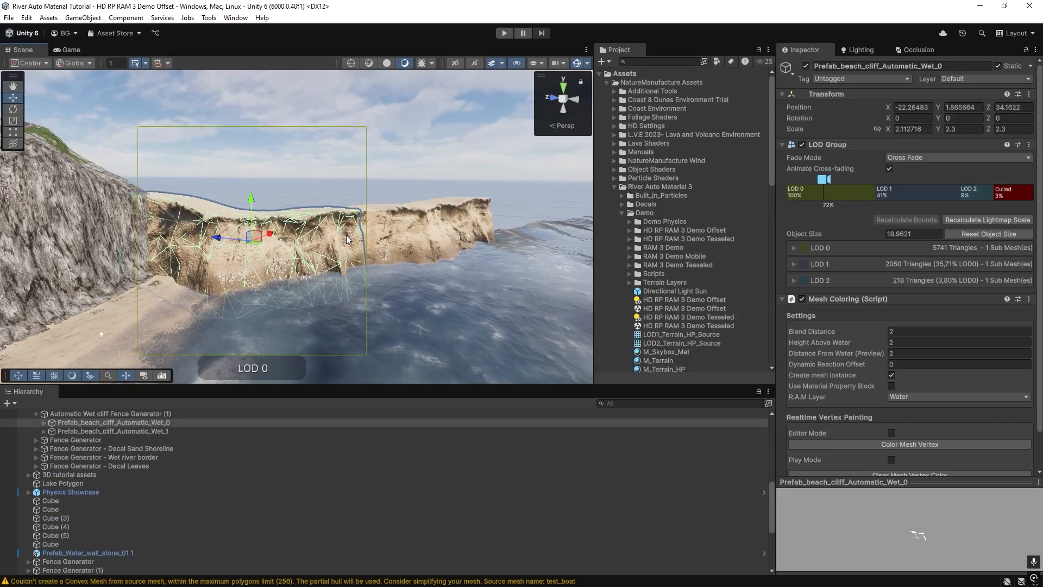
pyautogui.scroll(2, 72, 443)
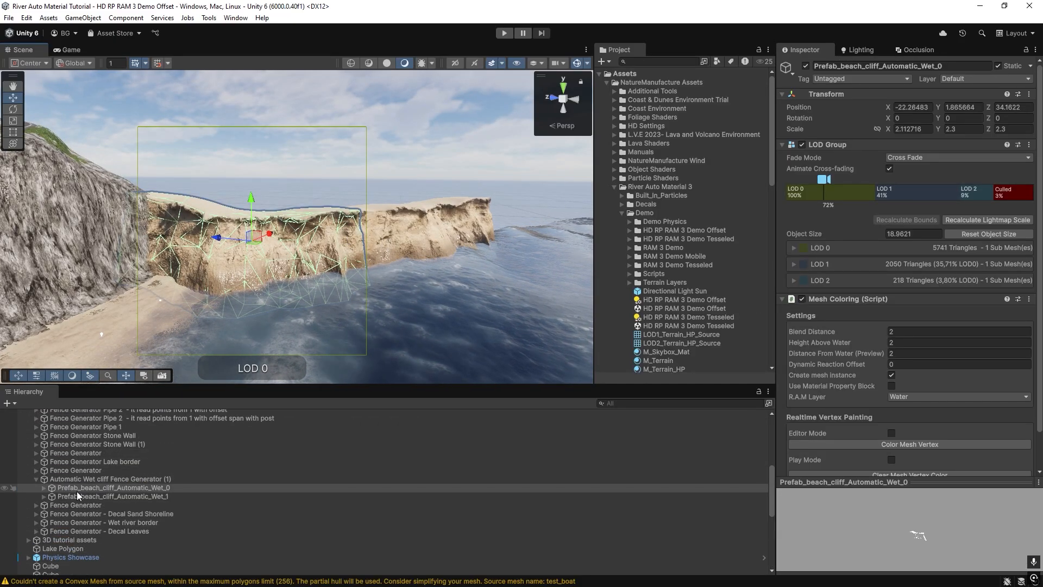
pyautogui.click(70, 481)
pyautogui.moveTo(357, 294); pyautogui.dragTo(250, 277, button='right')
pyautogui.click(249, 266)
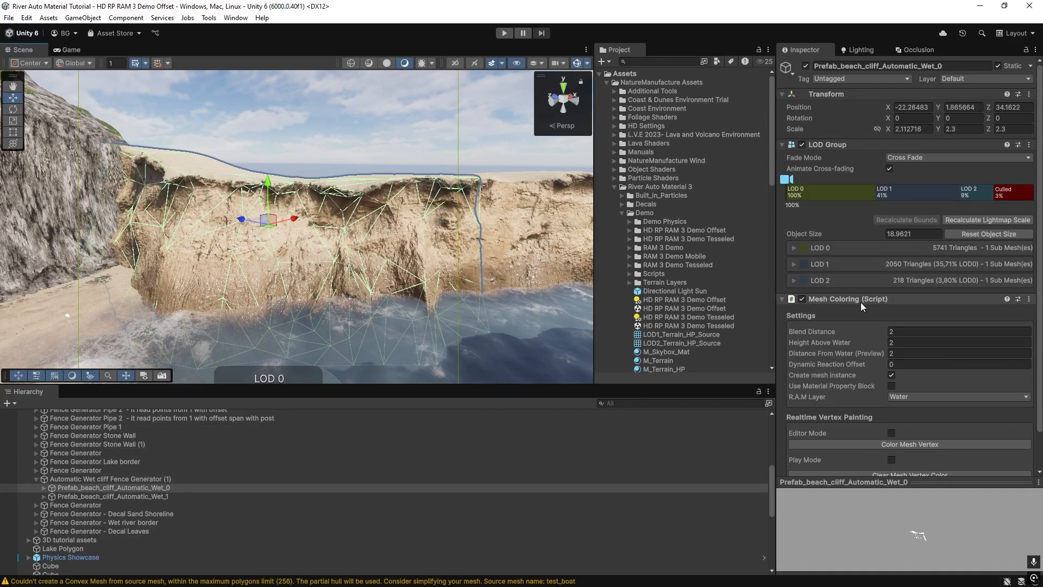
pyautogui.moveTo(500, 262); pyautogui.dragTo(533, 263, button='right')
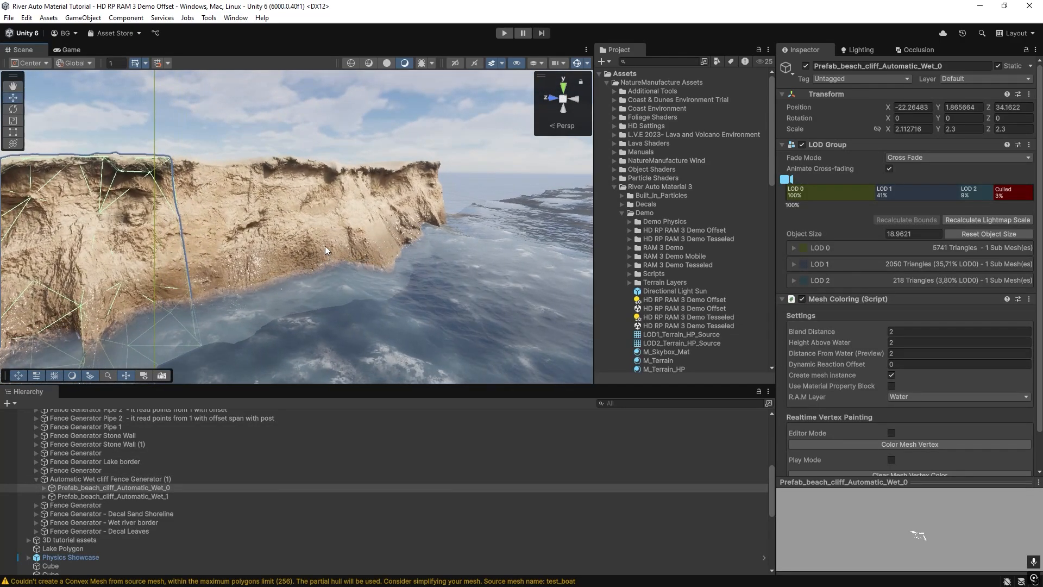
pyautogui.click(326, 250)
# Examine the settings of Automatic Wet cliff Fence Generator (1) and the Mesh Coloring settings of its first generated cliff prefab.
pyautogui.click(89, 480)
pyautogui.moveTo(380, 233); pyautogui.dragTo(319, 240, button='right')
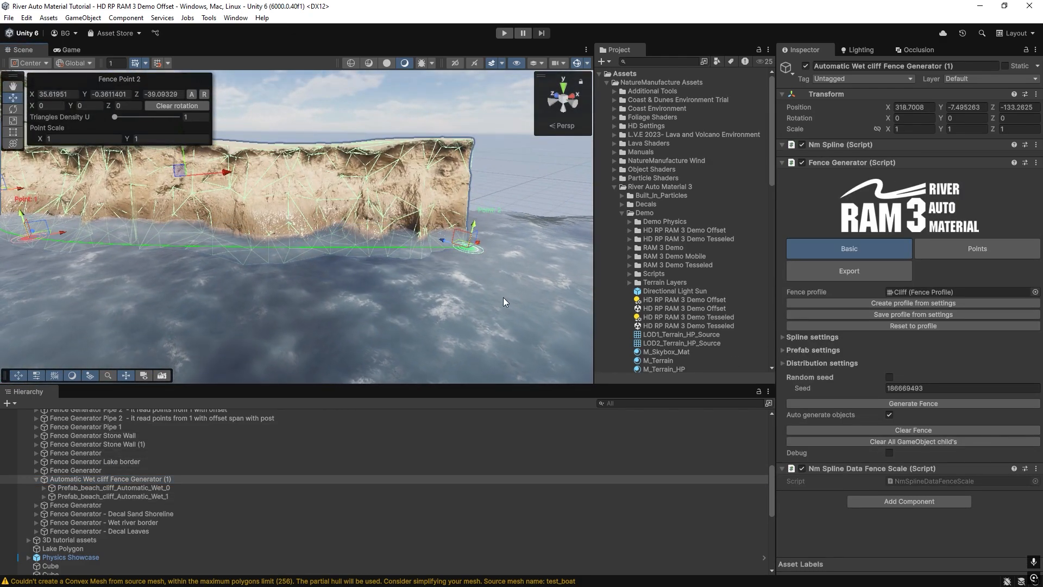
pyautogui.click(69, 488)
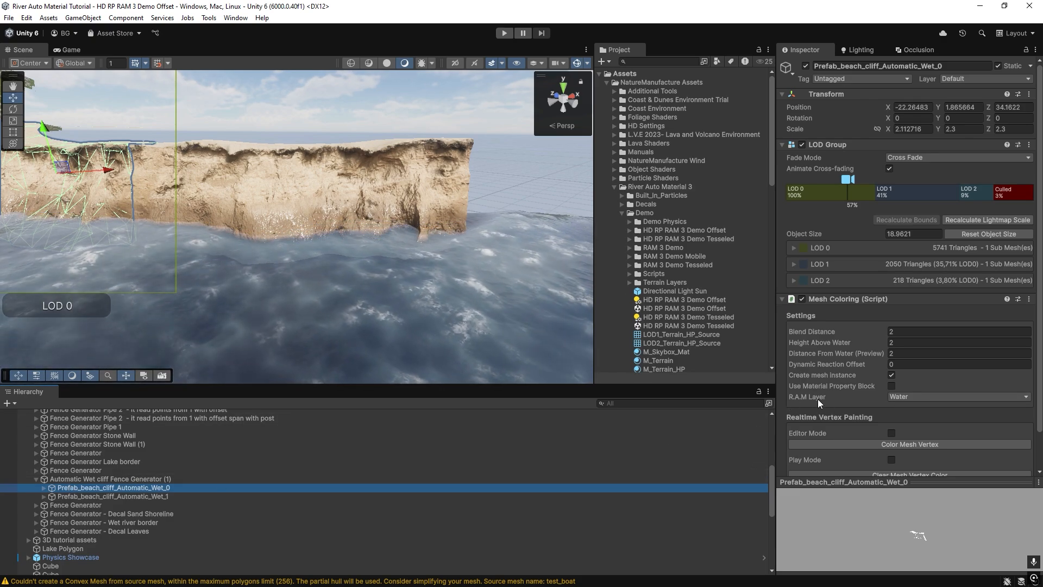
pyautogui.moveTo(374, 315); pyautogui.dragTo(411, 255, button='right')
# Select Automatic Wet cliff Fence Generator (1), raise fence Point 2 to about Y -0.06 and lower it to about Y -0.93, checking the waterline wetness.
pyautogui.click(75, 479)
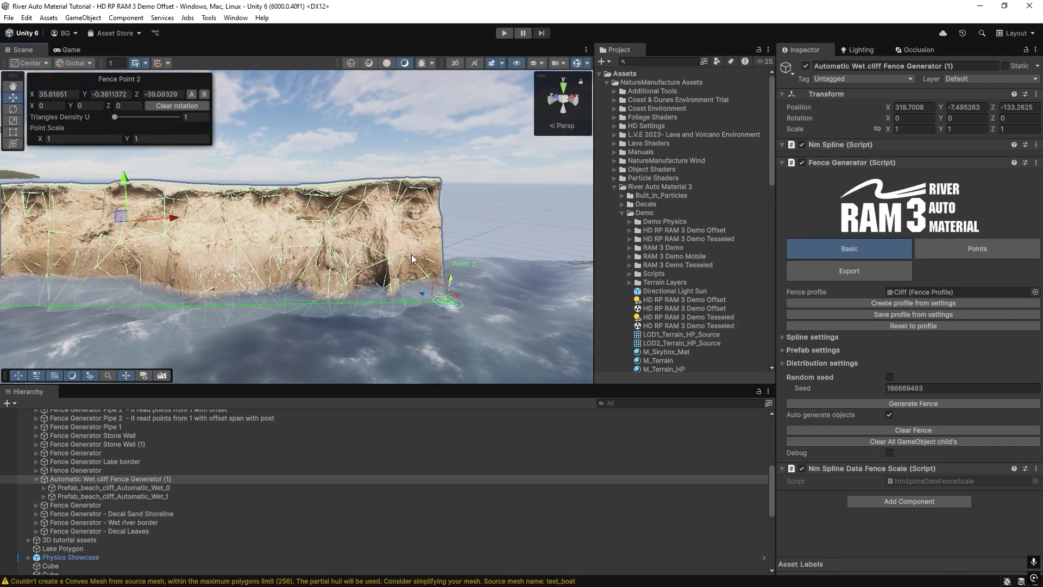
pyautogui.moveTo(450, 279)
pyautogui.mouseDown()
pyautogui.moveTo(443, 331)
pyautogui.moveTo(445, 276)
pyautogui.mouseUp()
pyautogui.moveTo(244, 243); pyautogui.dragTo(203, 269, button='right')
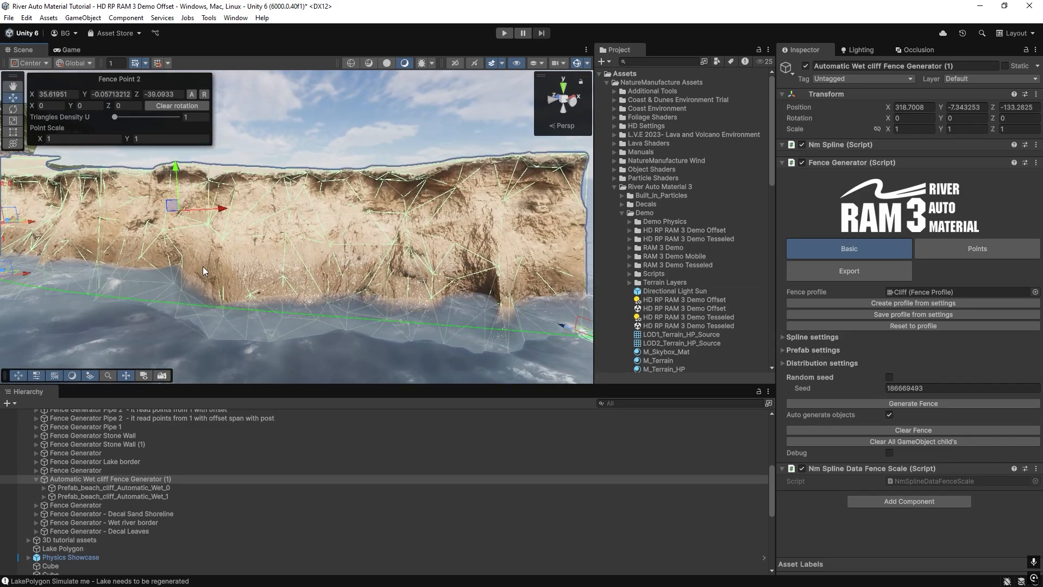
pyautogui.moveTo(462, 280); pyautogui.dragTo(266, 248, button='right')
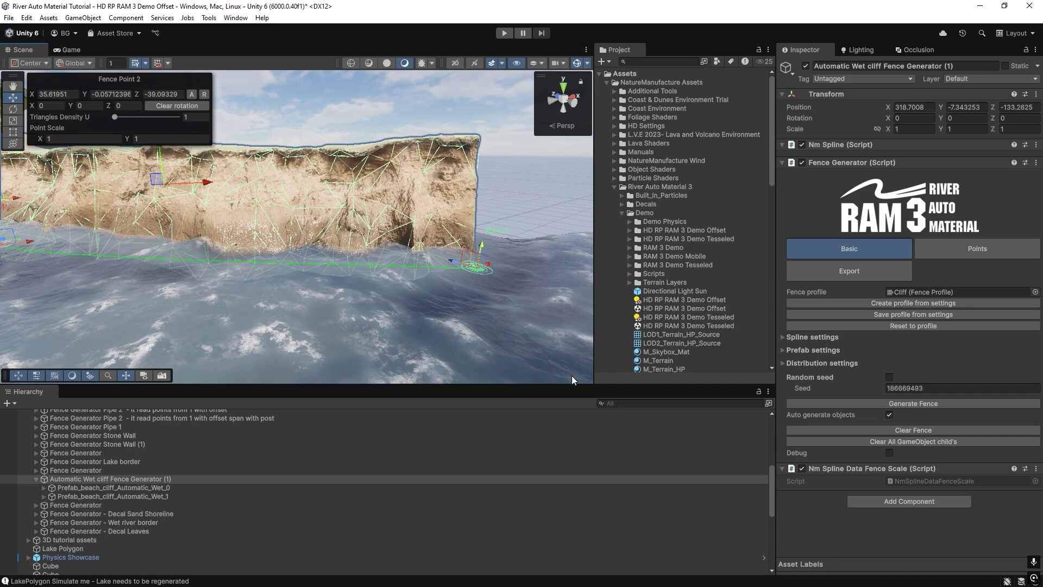
pyautogui.moveTo(483, 247)
pyautogui.mouseDown()
pyautogui.moveTo(474, 303)
pyautogui.moveTo(473, 262)
pyautogui.mouseUp()
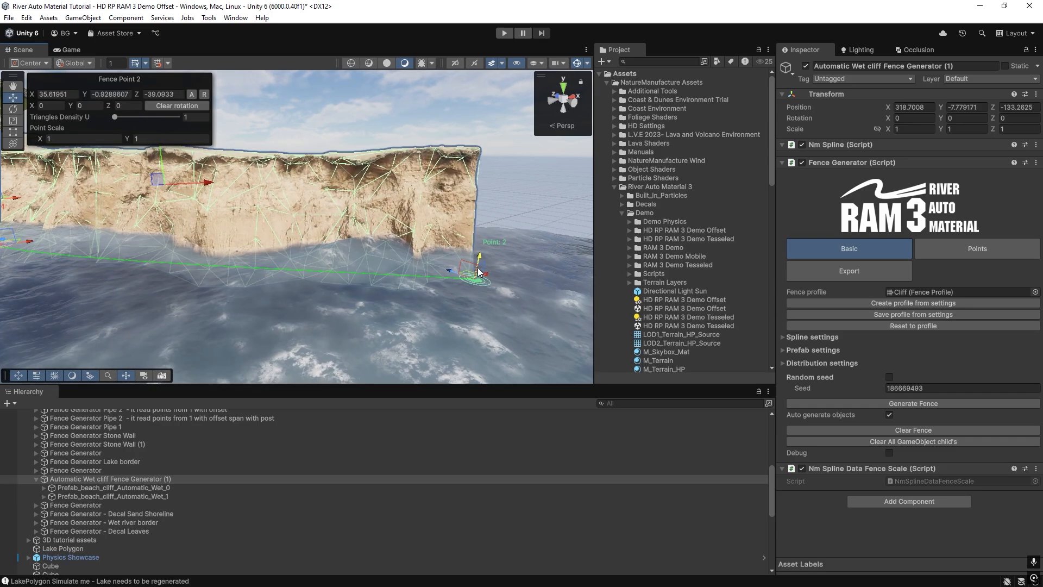
# Collapse the River Auto Material 3 folder and expand the Demo Scenes folder of L.V.E 2023- Lava and Volcano Environment.
pyautogui.moveTo(450, 263); pyautogui.dragTo(423, 250, button='right')
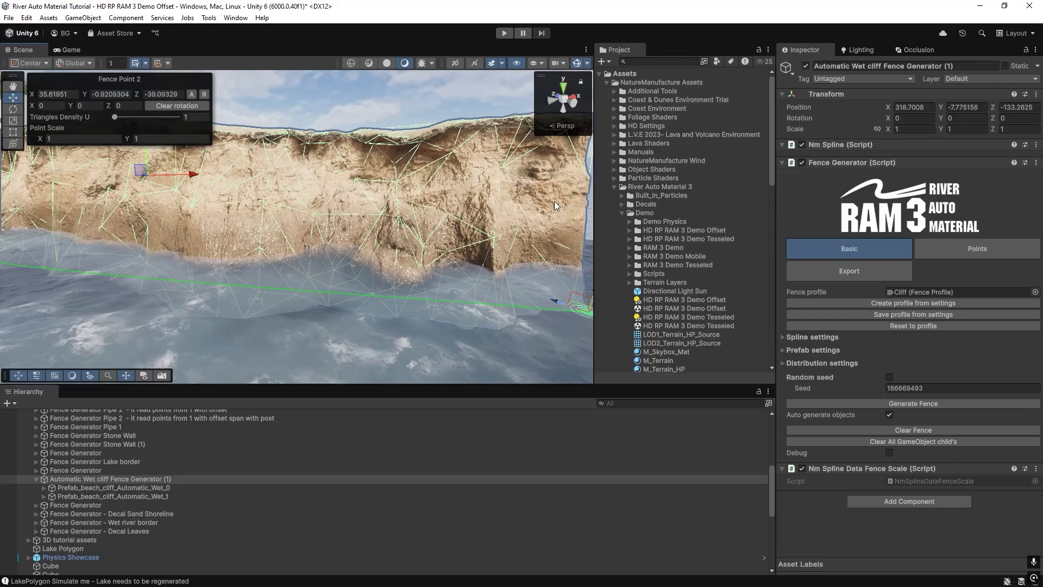
pyautogui.click(614, 186)
pyautogui.click(615, 135)
pyautogui.click(622, 177)
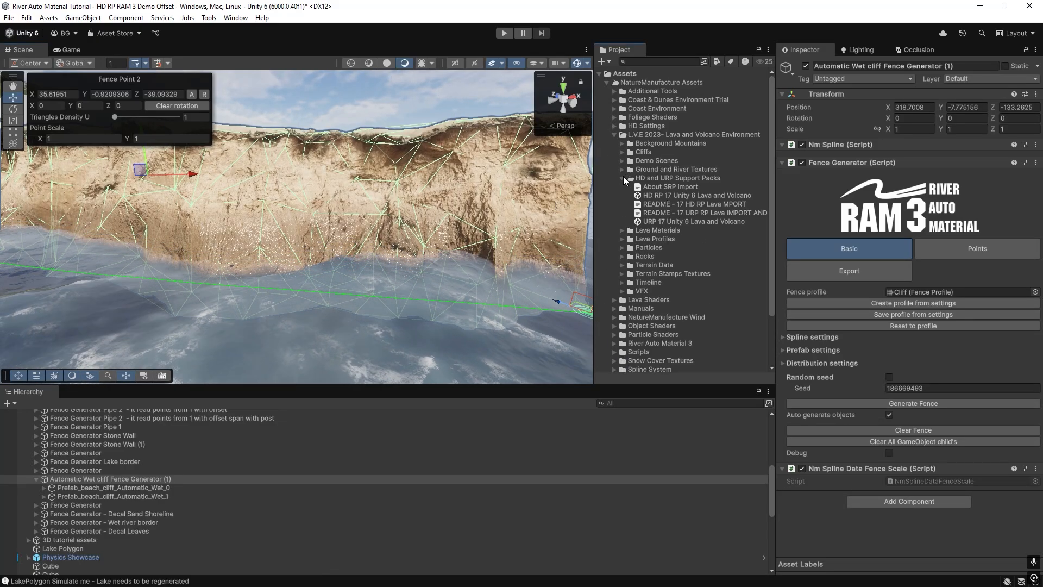
pyautogui.click(657, 160)
pyautogui.click(622, 160)
pyautogui.scroll(-1, 657, 234)
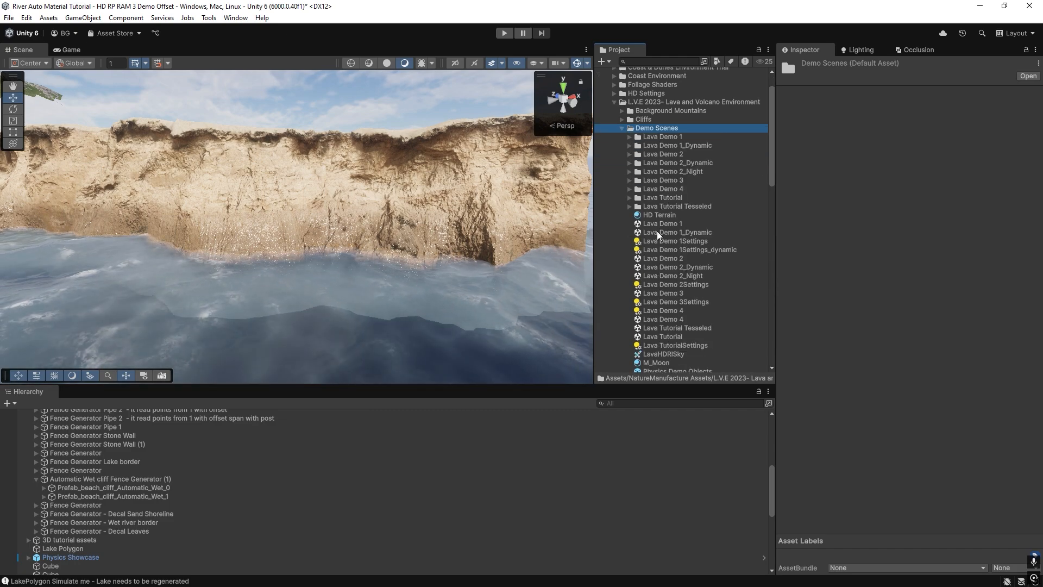
# Open the Lava Tutorial scene, discarding the changes made in HD RP RAM 3 Demo Offset.
pyautogui.scroll(-1, 680, 294)
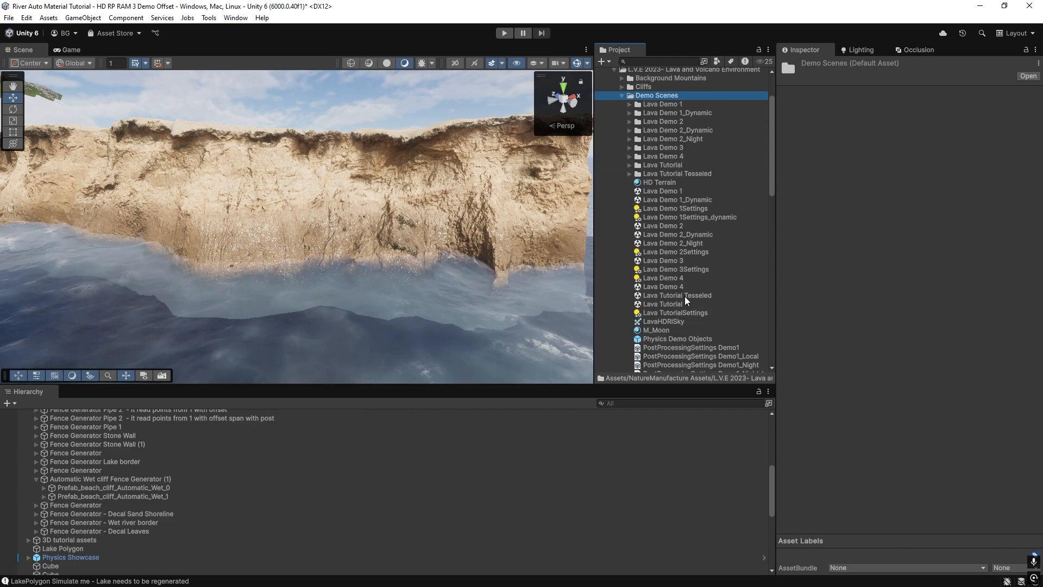
pyautogui.doubleClick(676, 305)
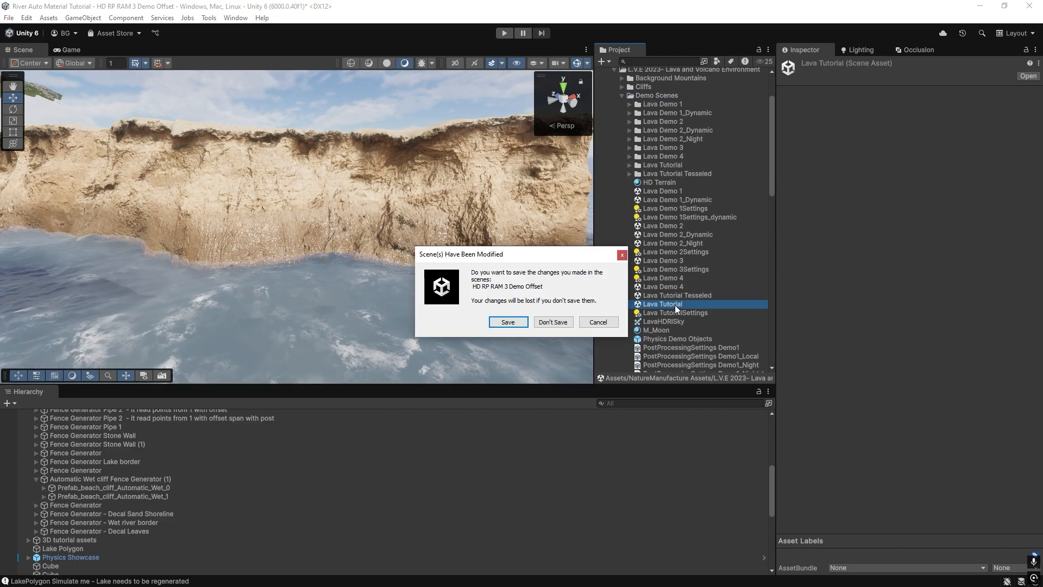
pyautogui.click(553, 322)
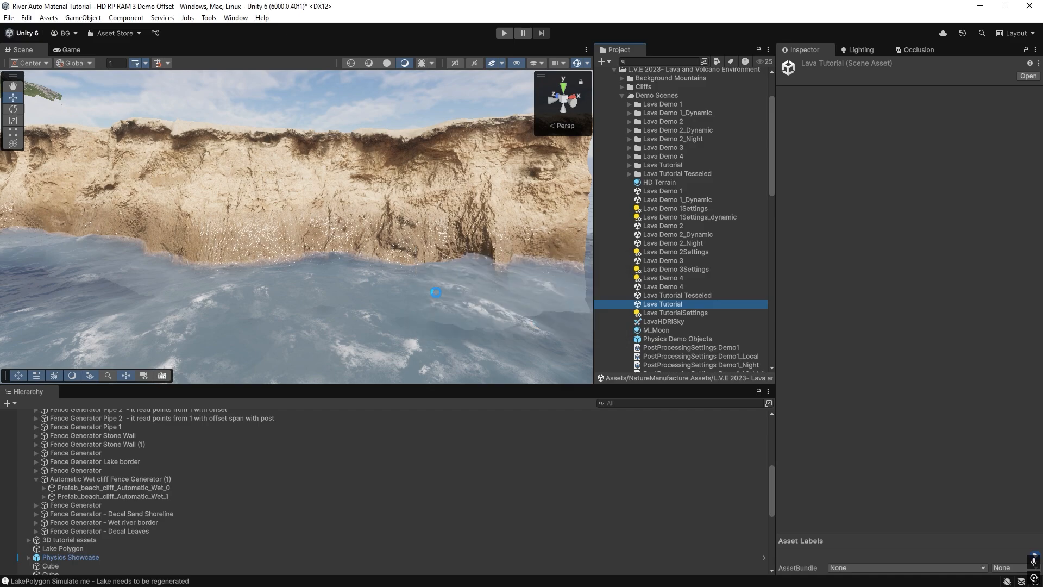
pyautogui.rightClick(263, 271)
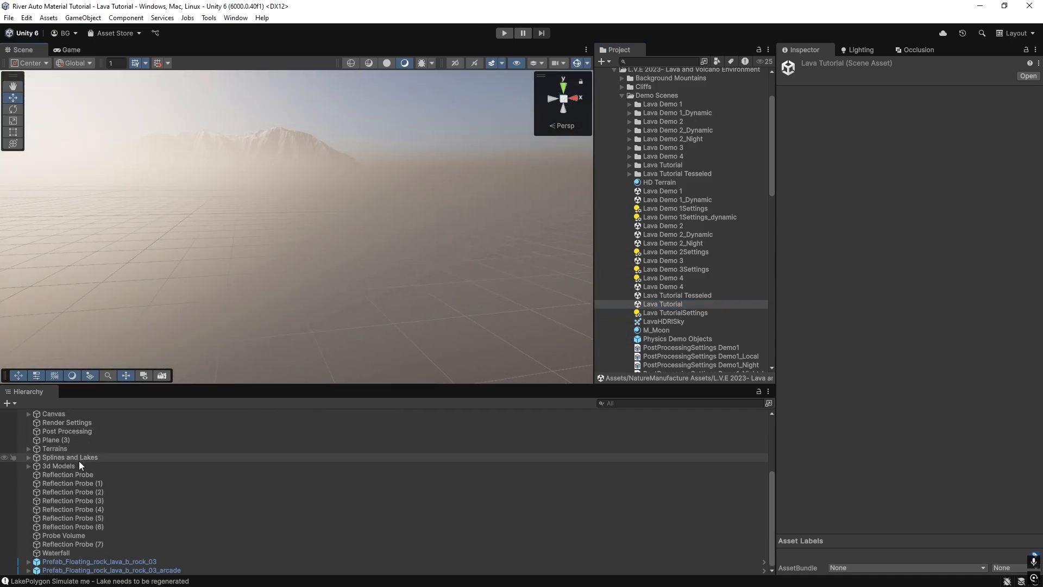
# Frame Reflection Probe (1), fly to the lava river and examine the Mesh Coloring settings of prefab_lava_wall_02_V1_span _hot_3.
pyautogui.click(79, 465)
pyautogui.doubleClick(83, 483)
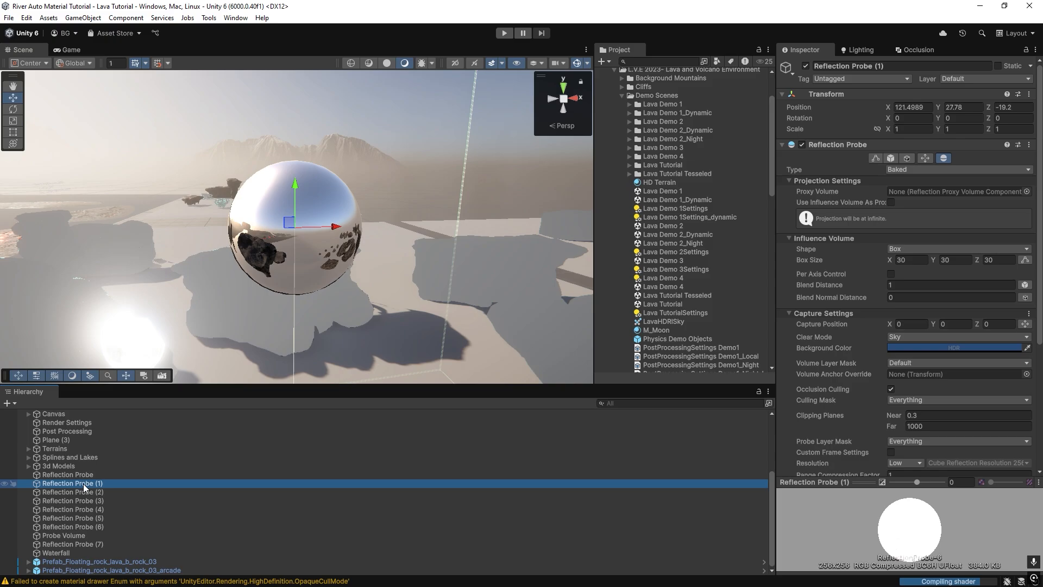
pyautogui.moveTo(296, 217); pyautogui.dragTo(65, 265, button='right')
pyautogui.press('s')
pyautogui.press('w')
pyautogui.click(237, 244)
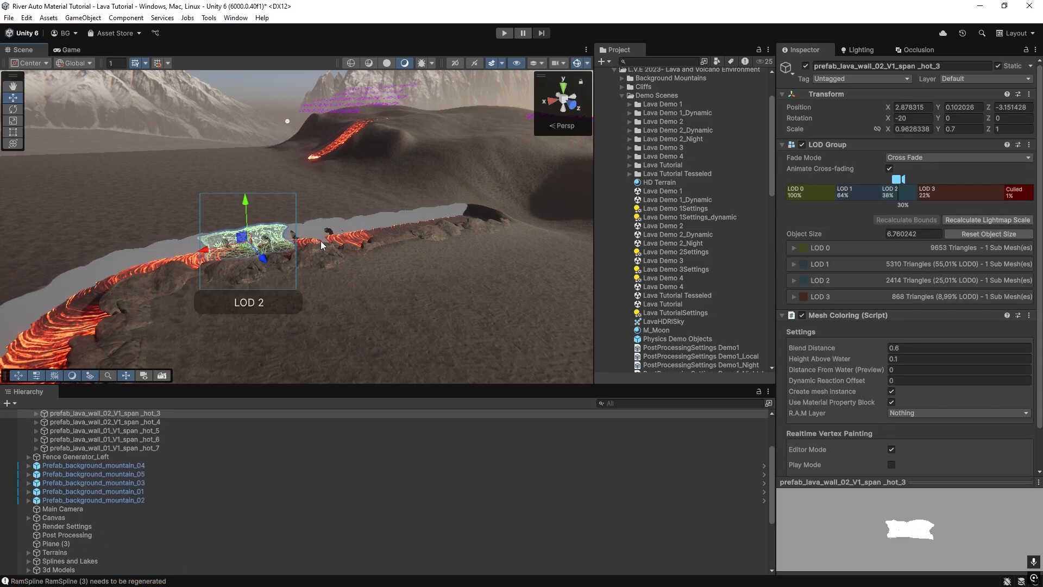
# Examine prefab_lava_wall_01_V1_span _hot_2 of Fence Generator_Right up close where its base meets the lava.
pyautogui.scroll(2, 92, 457)
pyautogui.click(68, 443)
pyautogui.press('w')
pyautogui.moveTo(290, 214); pyautogui.dragTo(197, 266, button='right')
pyautogui.press('w')
pyautogui.click(419, 203)
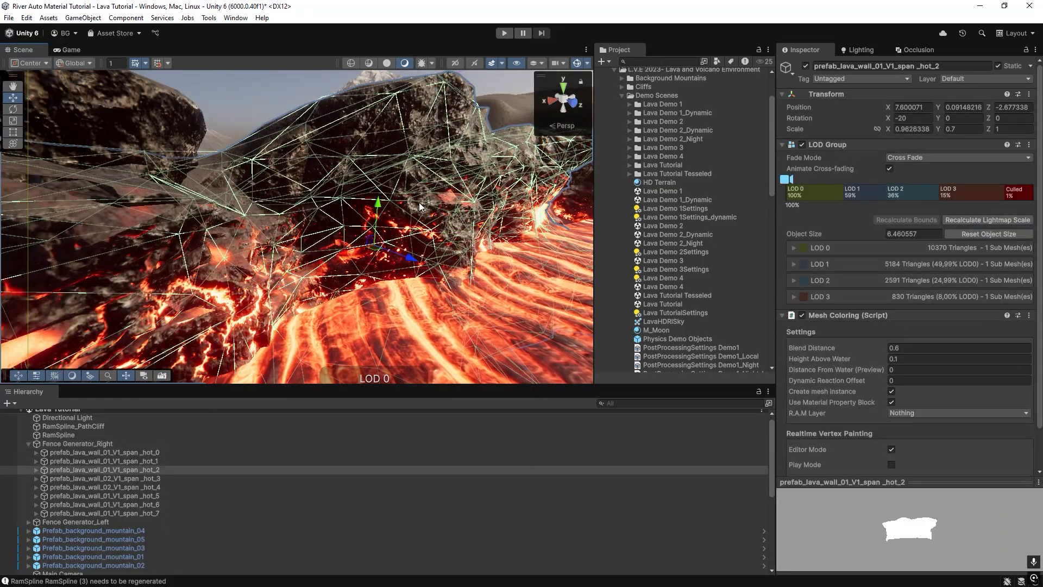
# Locate the material M_lava_wall_01_V1 used by lava_wall_01_LOD0 and examine its wetness and lava emission settings.
pyautogui.click(410, 191)
pyautogui.click(940, 199)
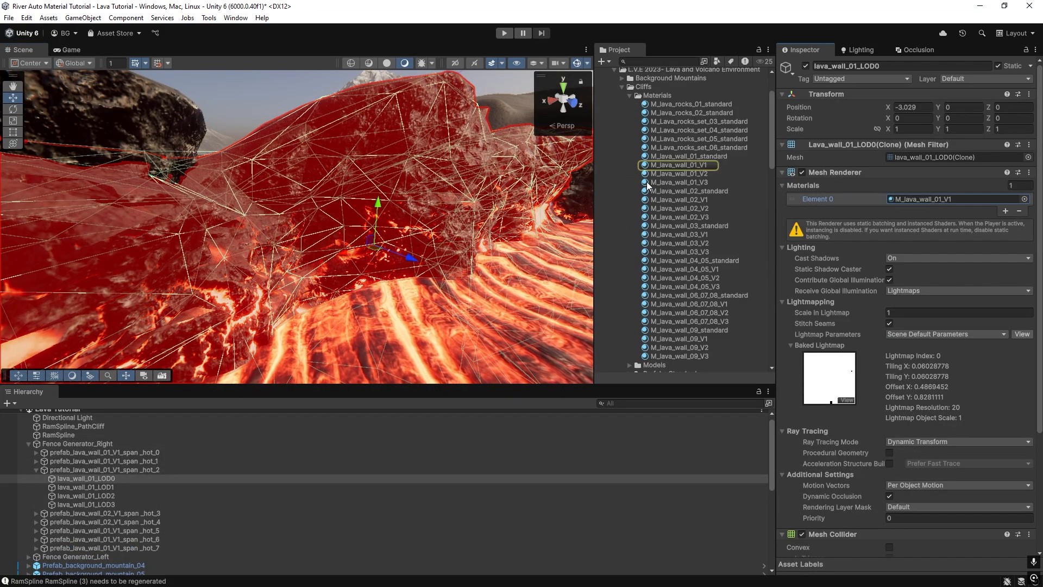
pyautogui.click(673, 164)
pyautogui.scroll(-15, 881, 318)
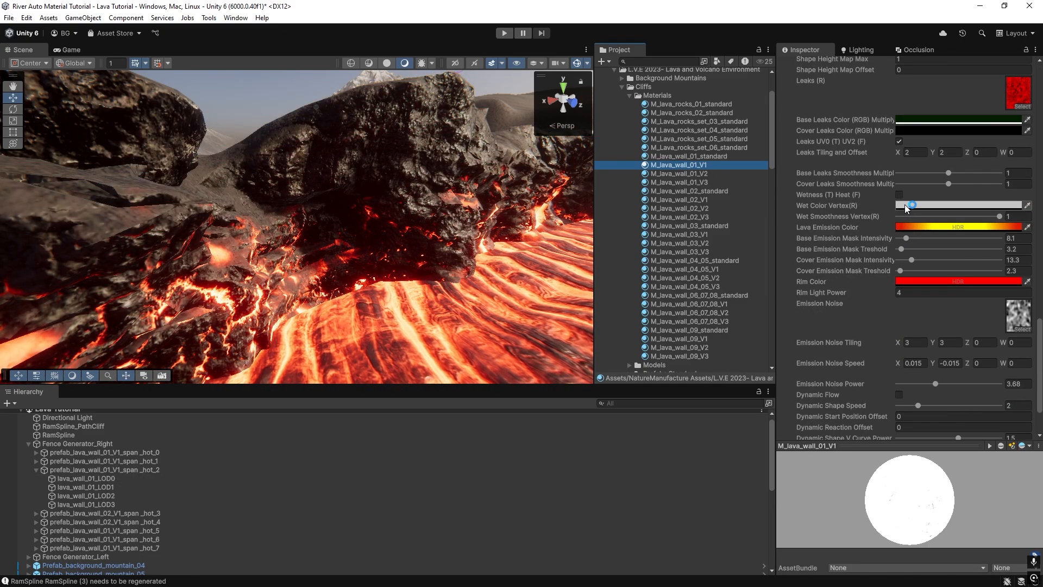
# Enable Wetness (T) Heat (F) on M_lava_wall_01_V1, inspect the wet rock surface, and disable the option again.
pyautogui.click(899, 195)
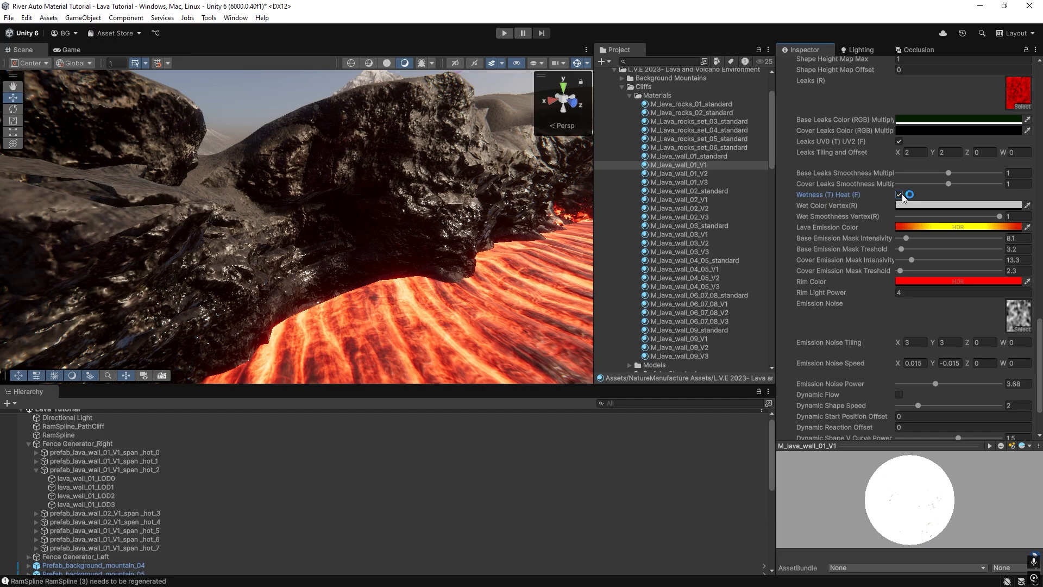
pyautogui.moveTo(478, 223); pyautogui.dragTo(101, 249, button='right')
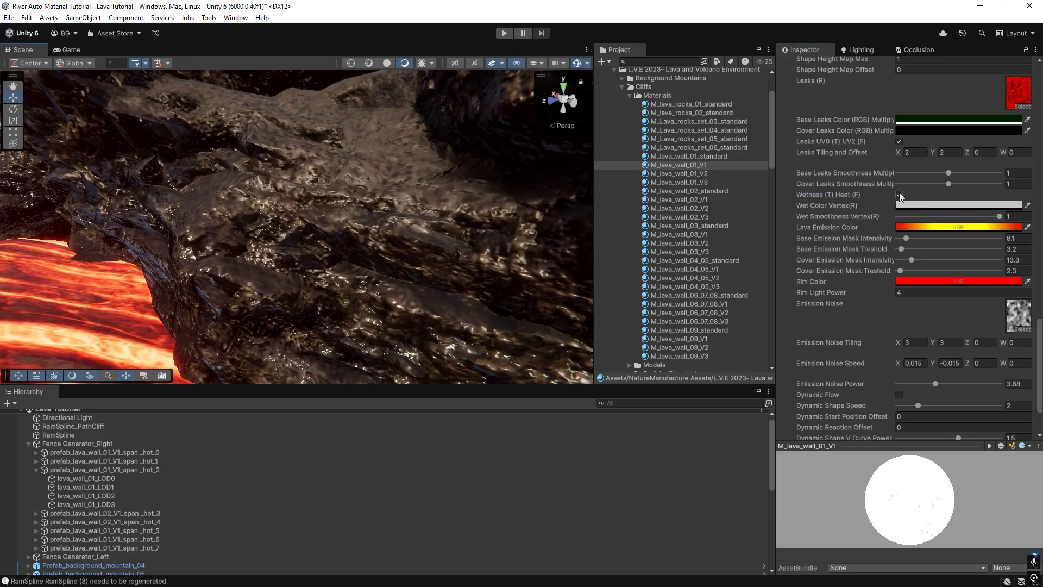
pyautogui.click(899, 195)
# Examine the Mesh Coloring settings of prefab_lava_wall_01_V1_span _hot_1 and the vertex color painting settings of RamSpline.
pyautogui.moveTo(380, 239); pyautogui.dragTo(89, 381, button='right')
pyautogui.click(304, 217)
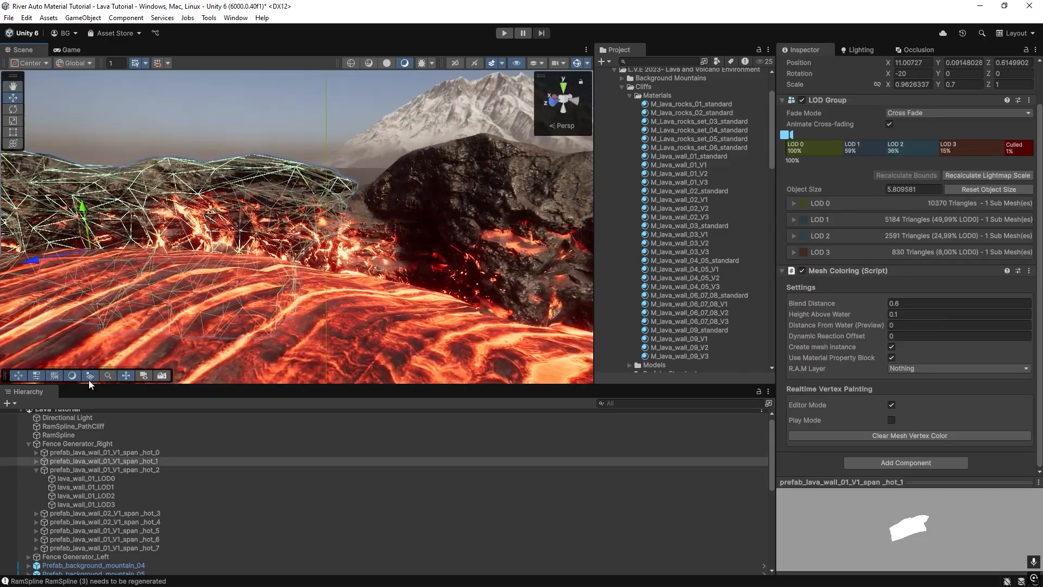
pyautogui.click(86, 444)
pyautogui.moveTo(293, 261)
pyautogui.mouseDown(button='right')
pyautogui.moveTo(505, 252)
pyautogui.moveTo(545, 292)
pyautogui.moveTo(292, 279)
pyautogui.mouseUp(button='right')
pyautogui.click(294, 286)
pyautogui.scroll(-7, 851, 312)
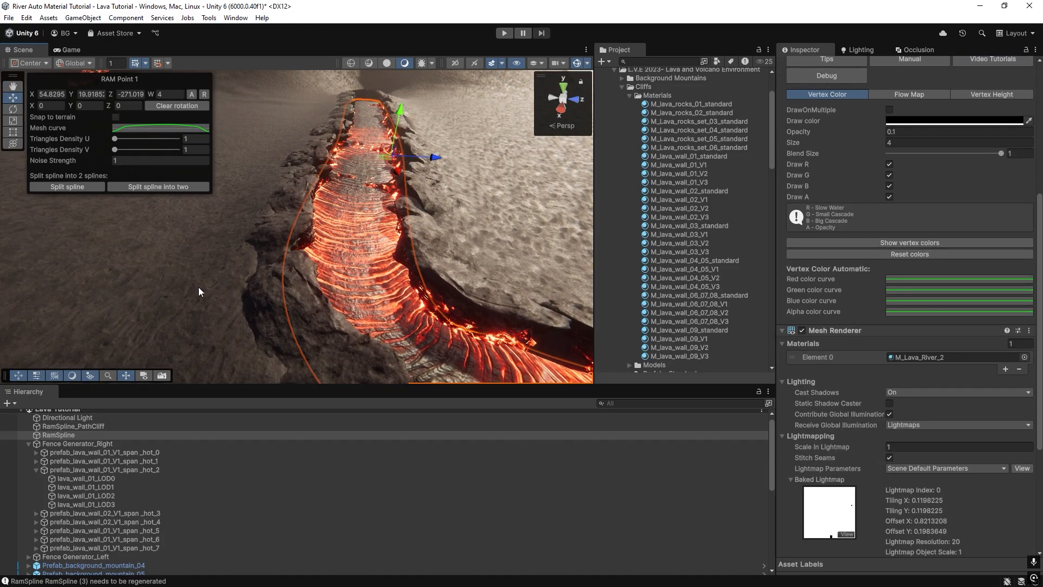
pyautogui.click(737, 214)
pyautogui.click(287, 311)
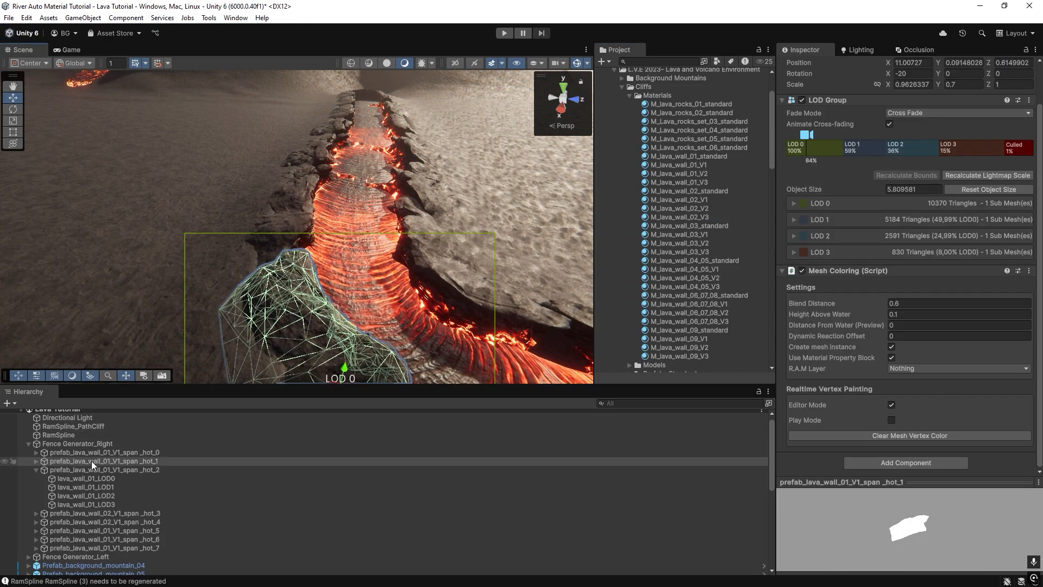
# Show the basic Spline settings of Fence Generator_Right and locate the spline assigned as its Other spline.
pyautogui.click(82, 444)
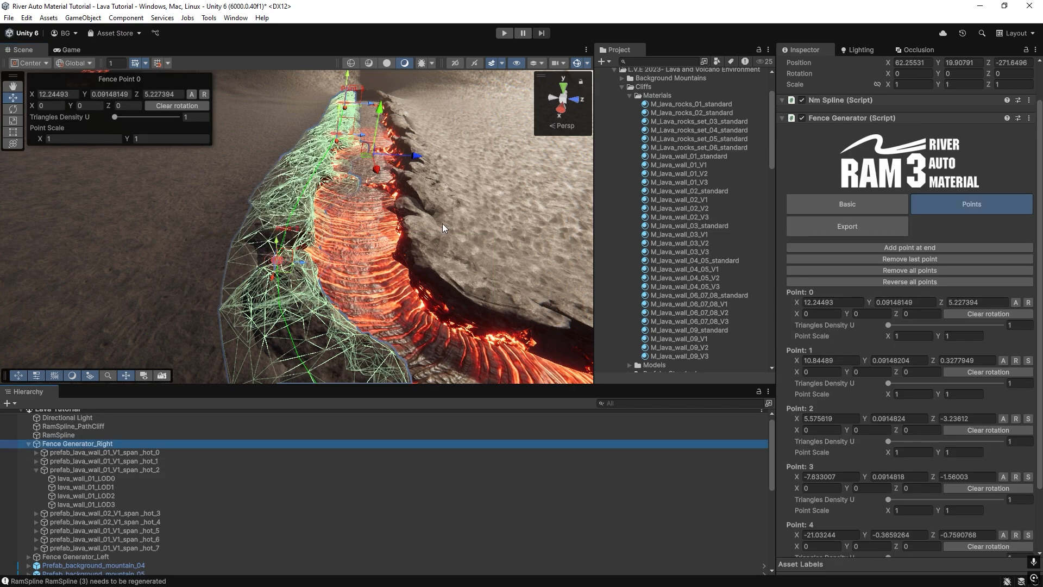
pyautogui.press('f')
pyautogui.click(826, 204)
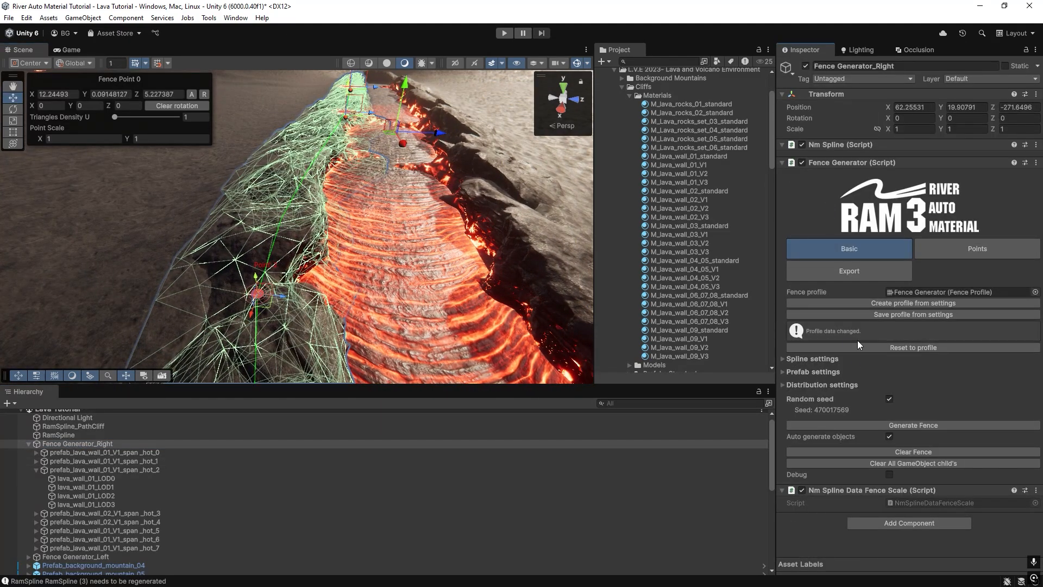
pyautogui.click(784, 361)
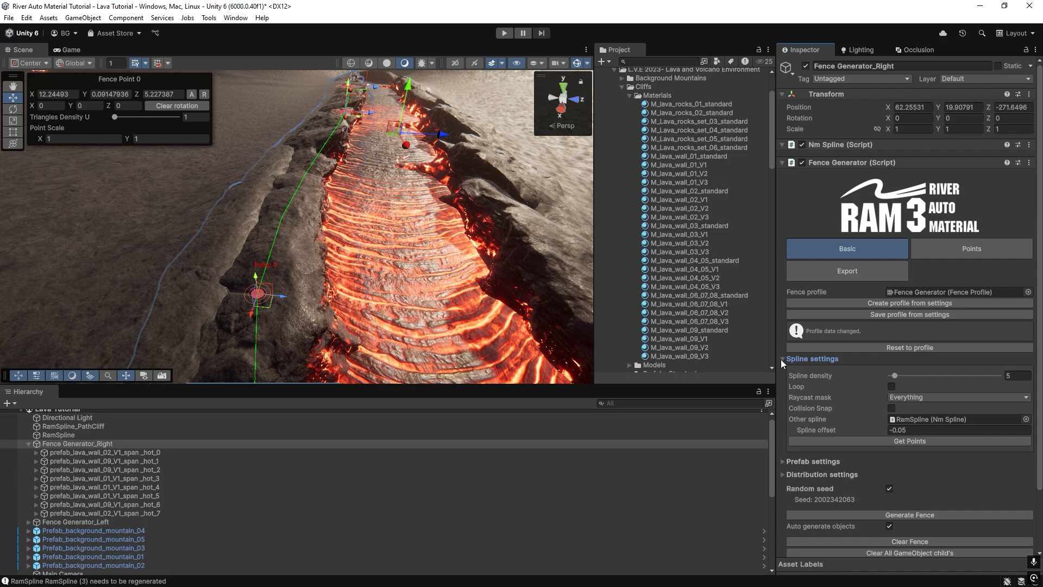
pyautogui.moveTo(402, 282); pyautogui.dragTo(446, 290, button='right')
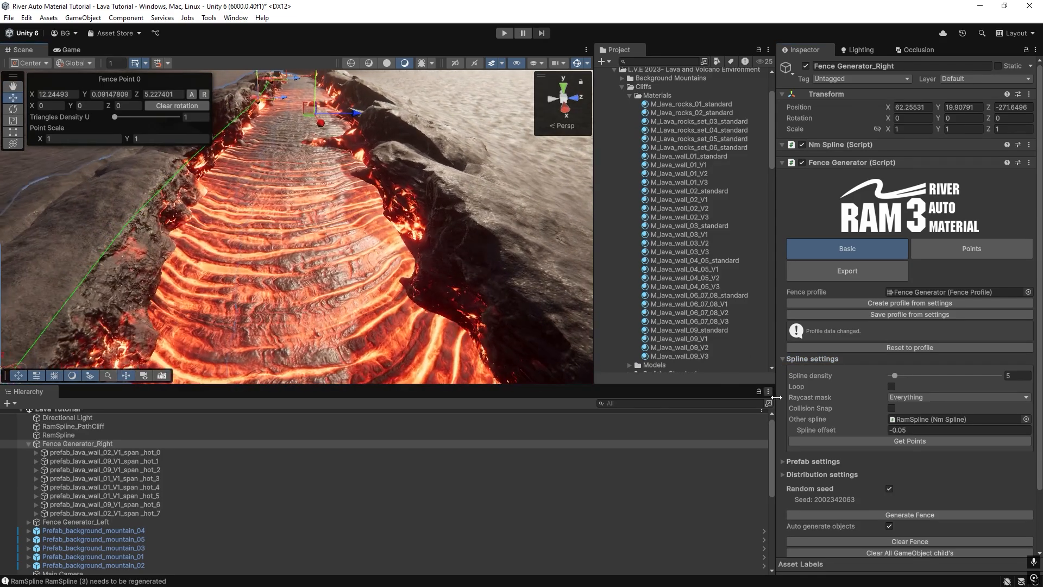
pyautogui.click(912, 419)
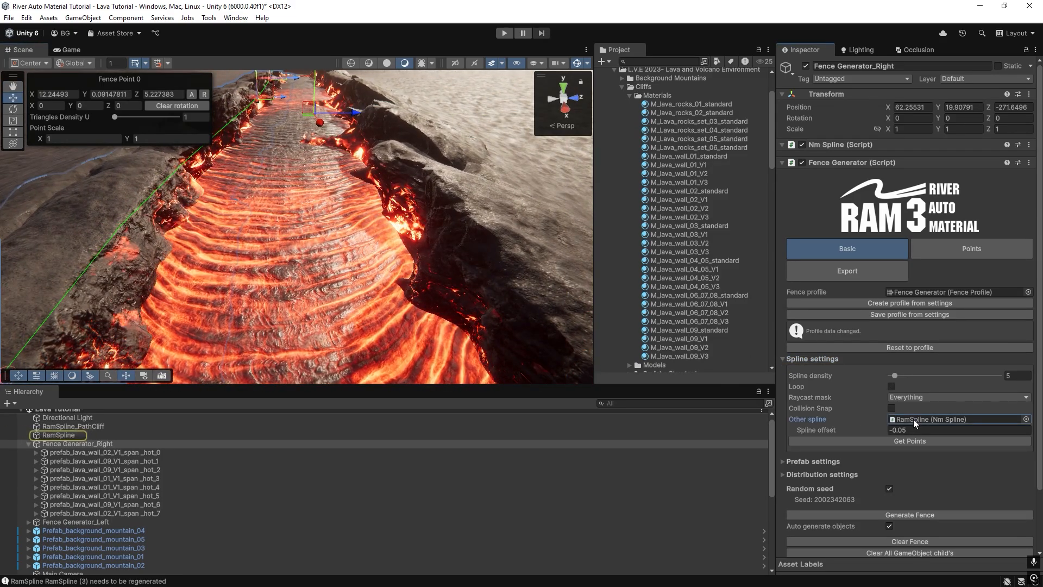
pyautogui.click(897, 447)
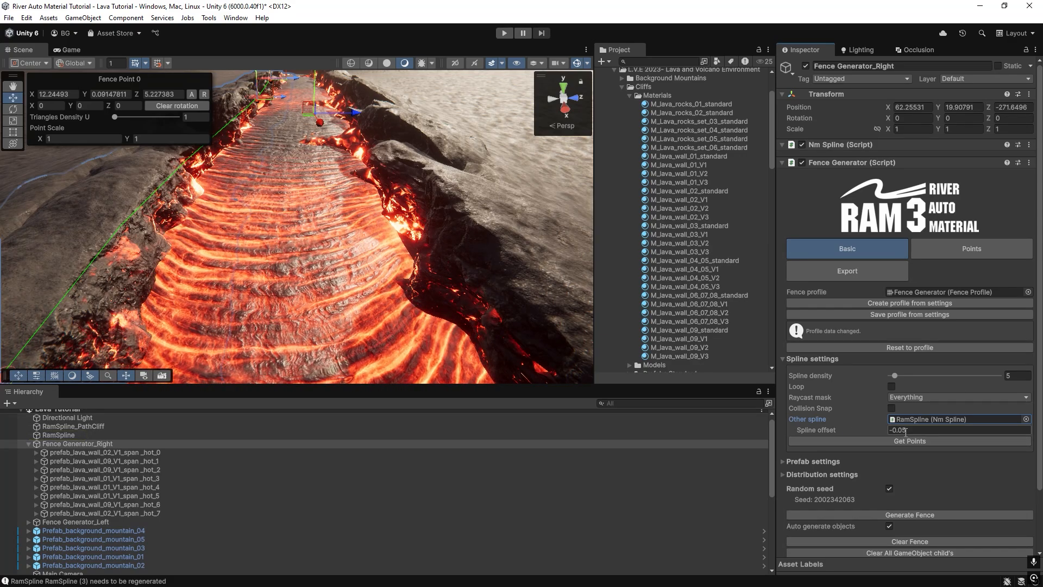
# Examine how the Fence Generator_Right walls follow the lava river's edge, and view the RamSpline and M_lava_wall_02_standard settings.
pyautogui.moveTo(526, 322); pyautogui.dragTo(503, 303, button='right')
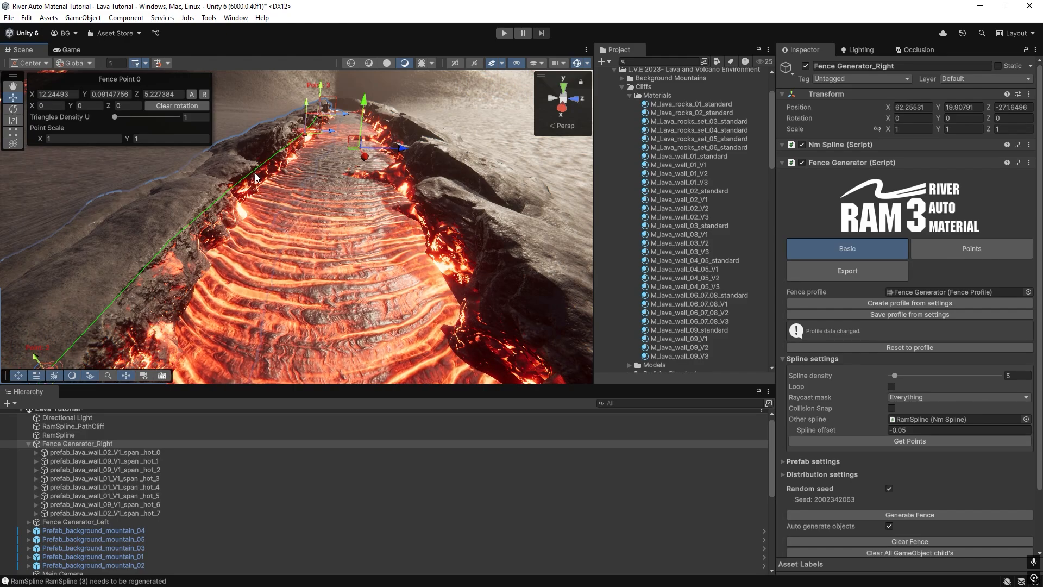
pyautogui.moveTo(283, 222); pyautogui.dragTo(304, 229, button='right')
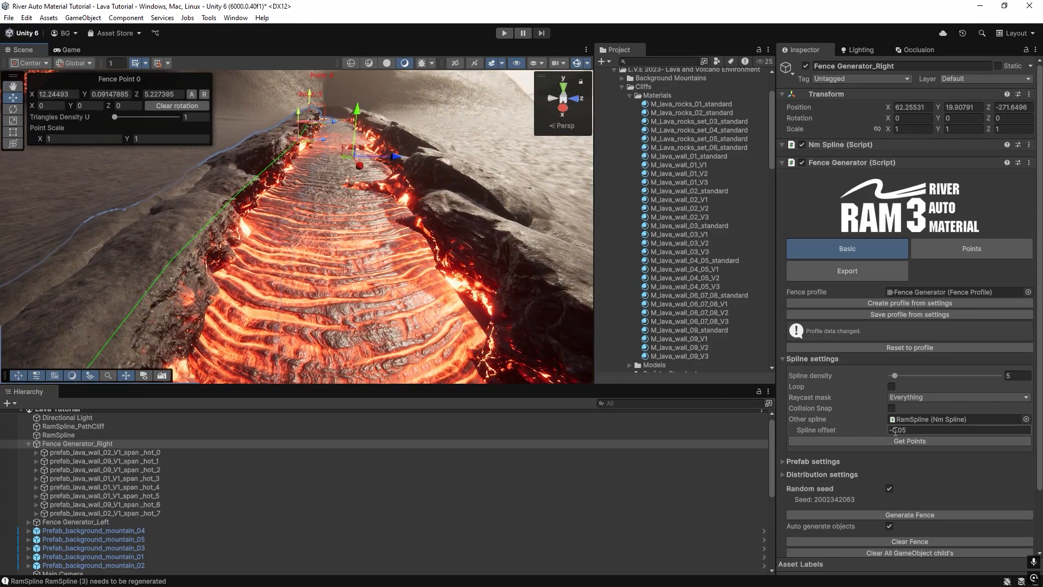
pyautogui.moveTo(305, 299); pyautogui.dragTo(258, 230, button='right')
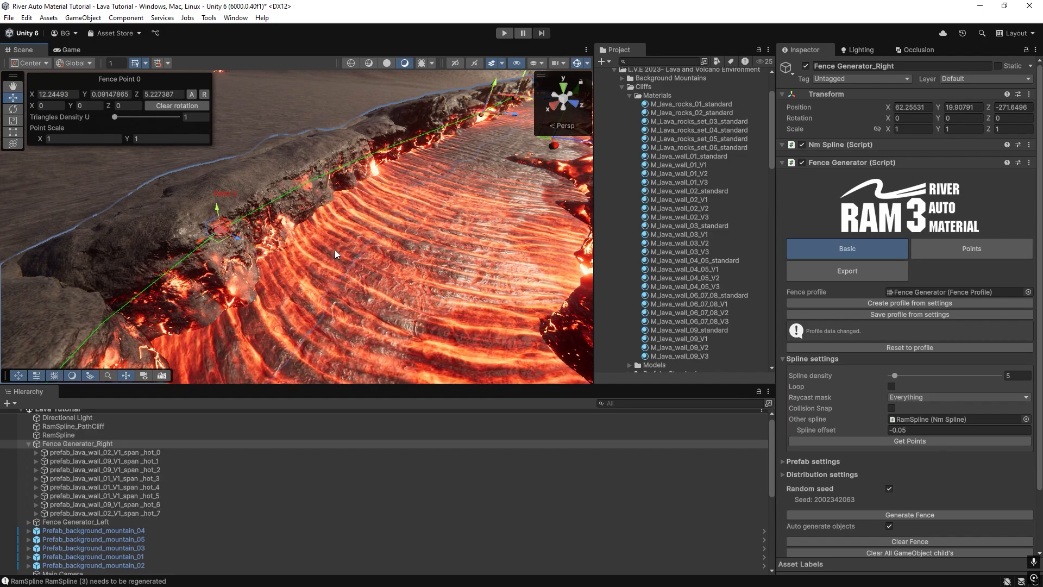
pyautogui.moveTo(324, 254); pyautogui.dragTo(401, 220, button='right')
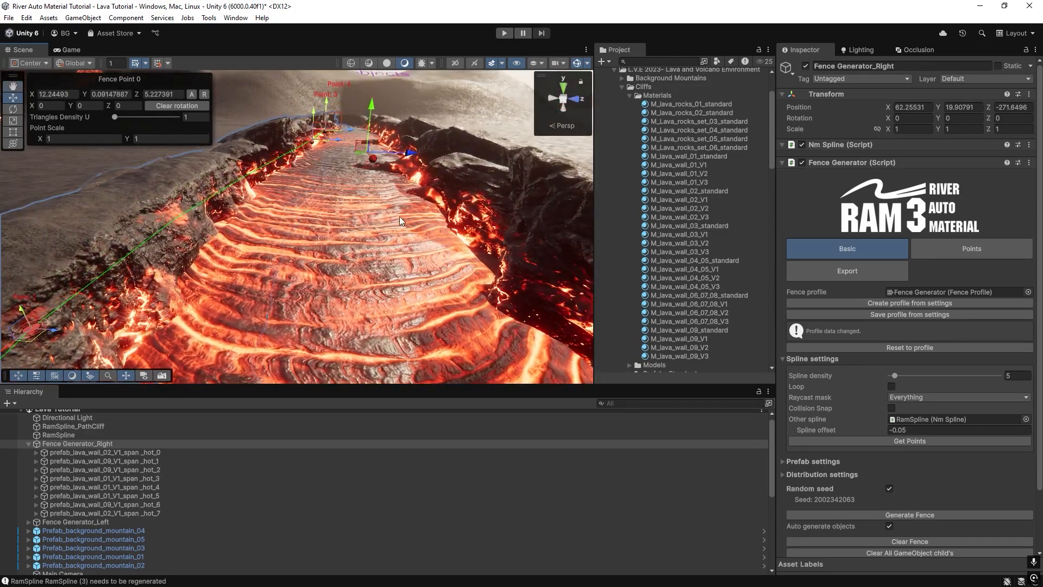
pyautogui.moveTo(290, 232); pyautogui.dragTo(301, 227, button='right')
pyautogui.click(298, 223)
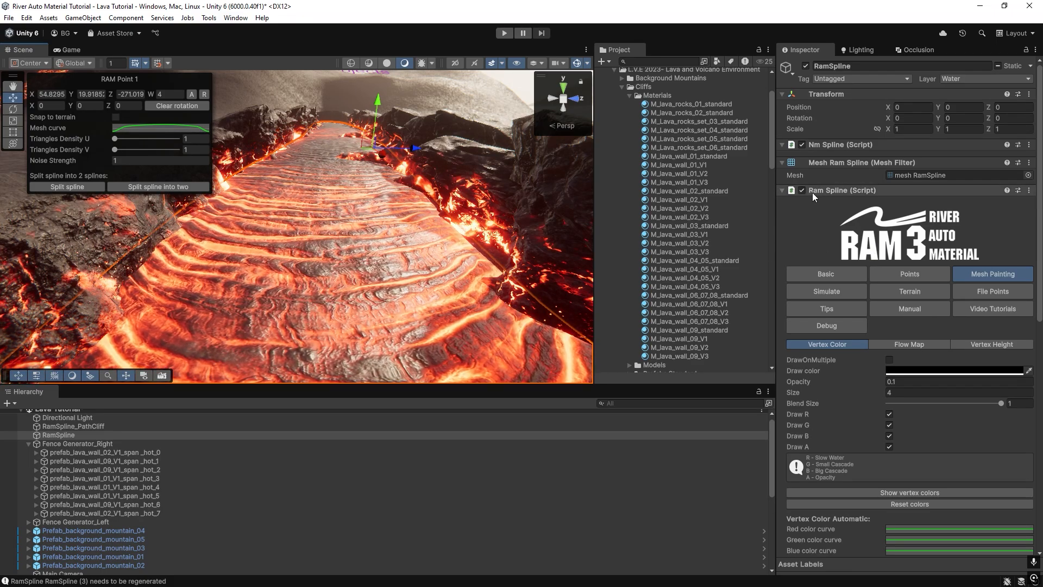
pyautogui.click(690, 191)
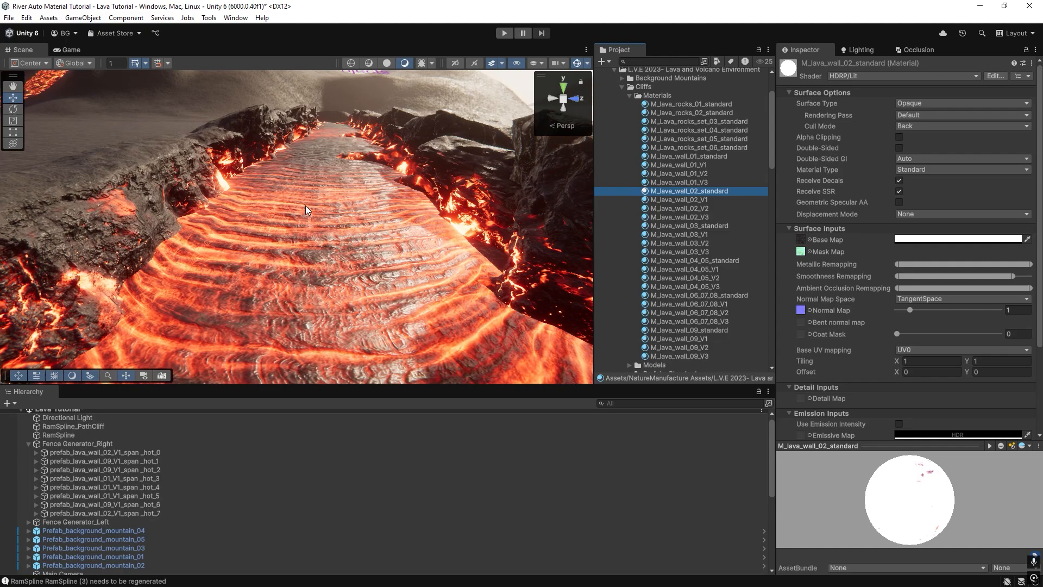
pyautogui.click(102, 191)
# Examine Fence Generator_Right, the Mesh Coloring of its prefab_lava_wall_02_V1_span _hot_0, and the renderer settings of lava_wall_02_LOD0.
pyautogui.click(53, 444)
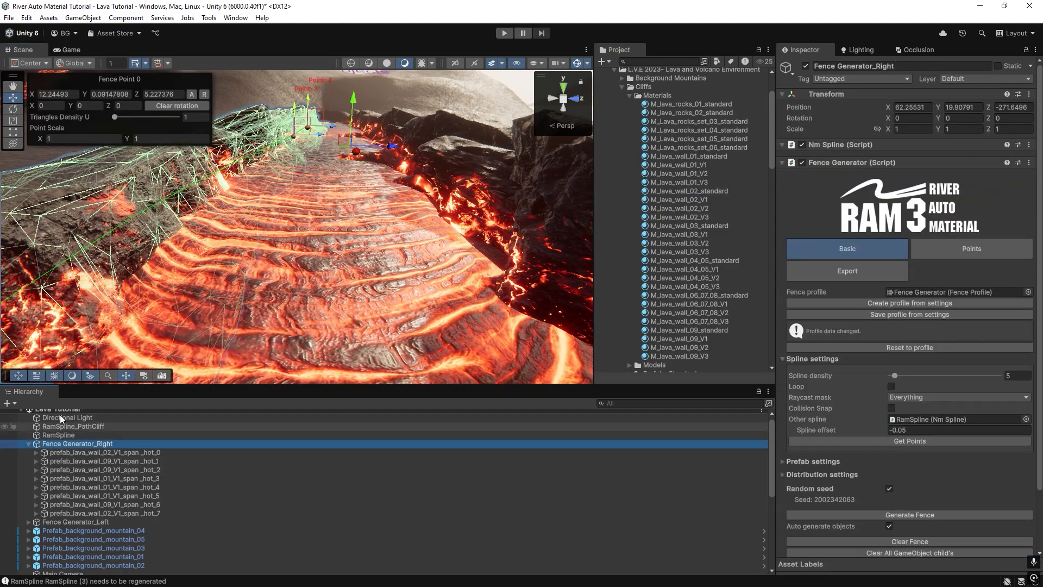
pyautogui.moveTo(358, 235); pyautogui.dragTo(246, 236, button='right')
pyautogui.scroll(-3, 850, 346)
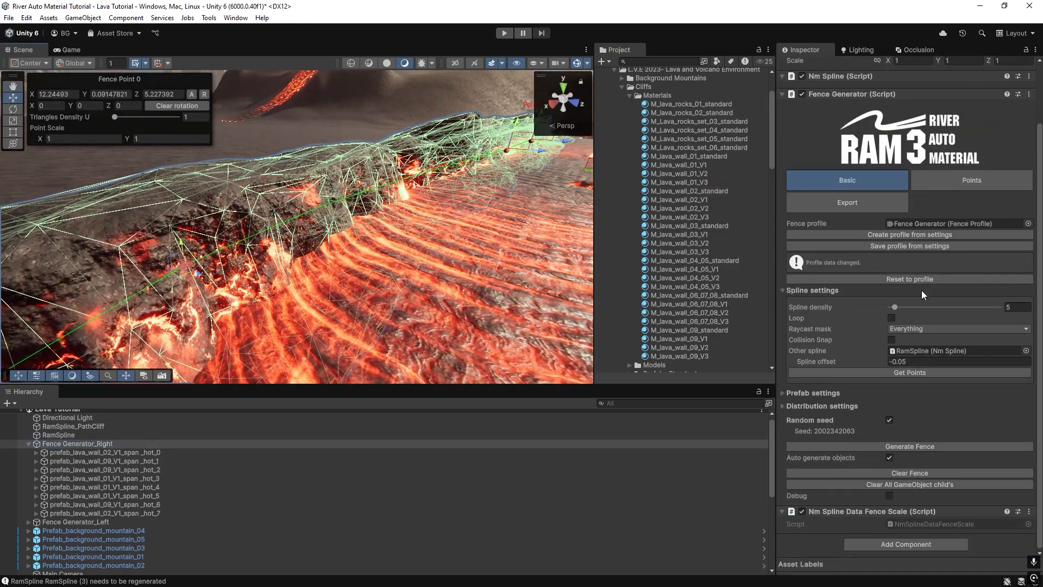
pyautogui.click(87, 452)
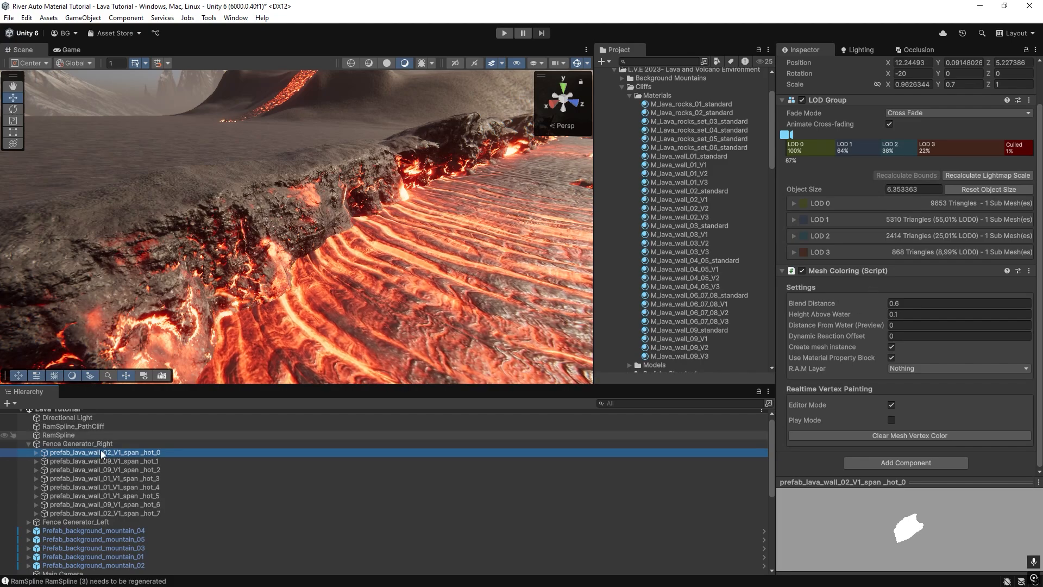
pyautogui.click(36, 452)
pyautogui.click(57, 460)
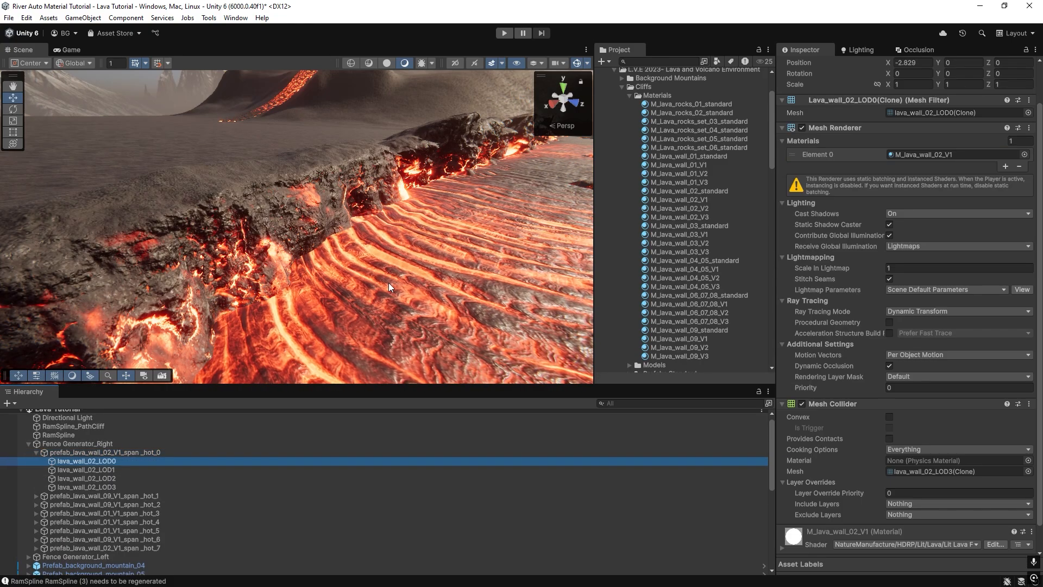
pyautogui.moveTo(389, 282); pyautogui.dragTo(244, 237, button='right')
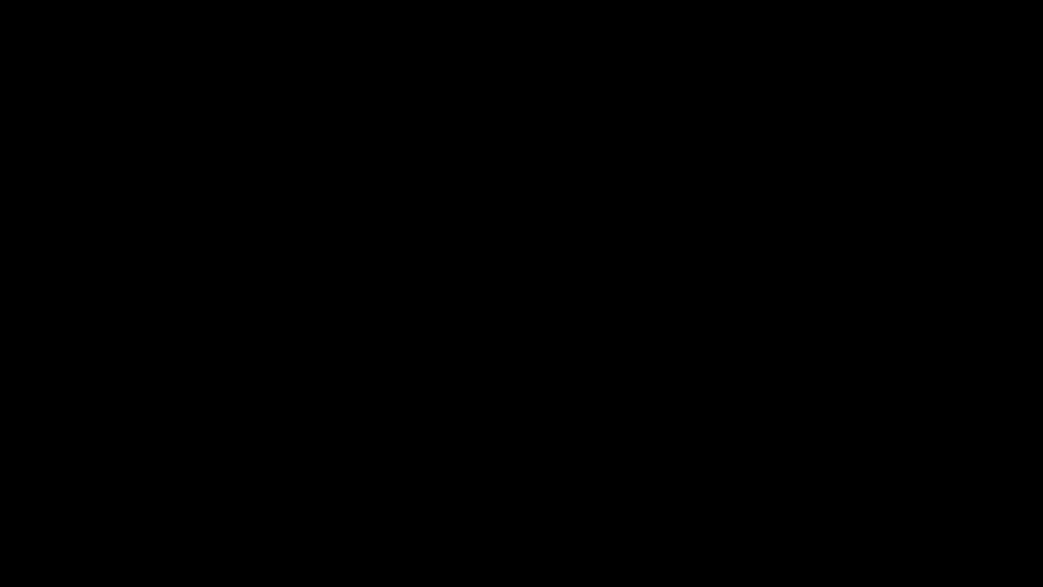